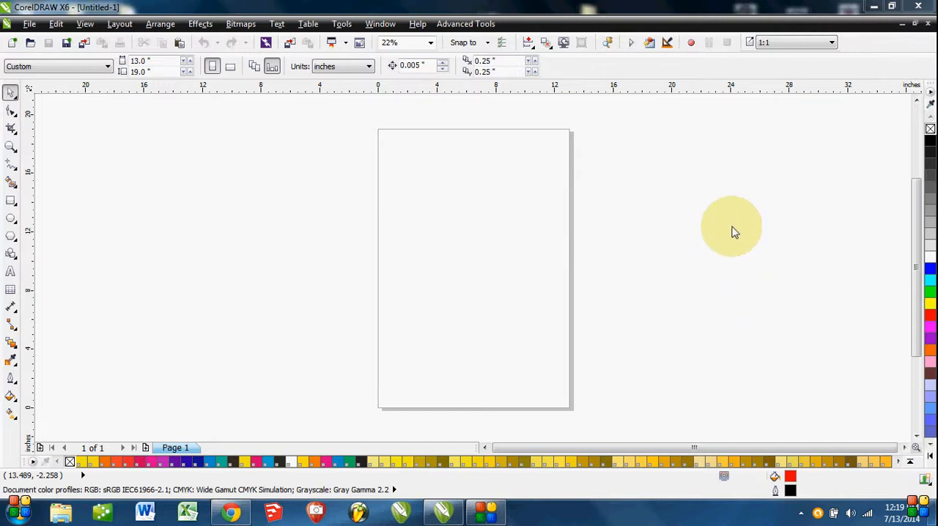
Open the Object Manager docker to show the document's pages and layers.
left_click(382, 24)
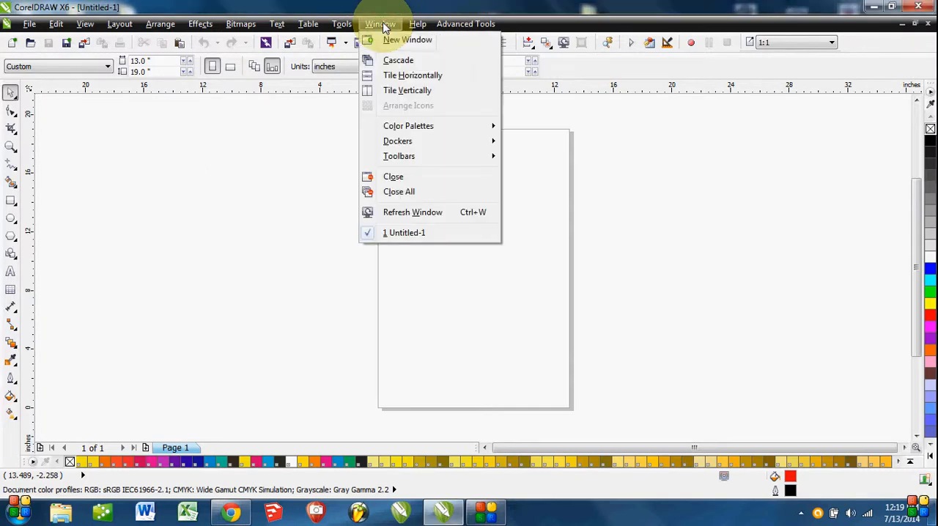
mouse_move(423, 143)
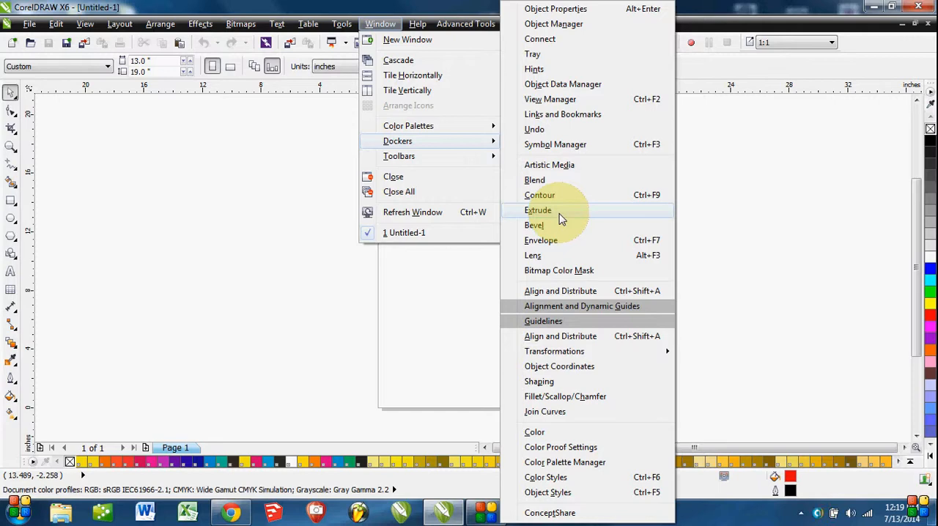
left_click(553, 24)
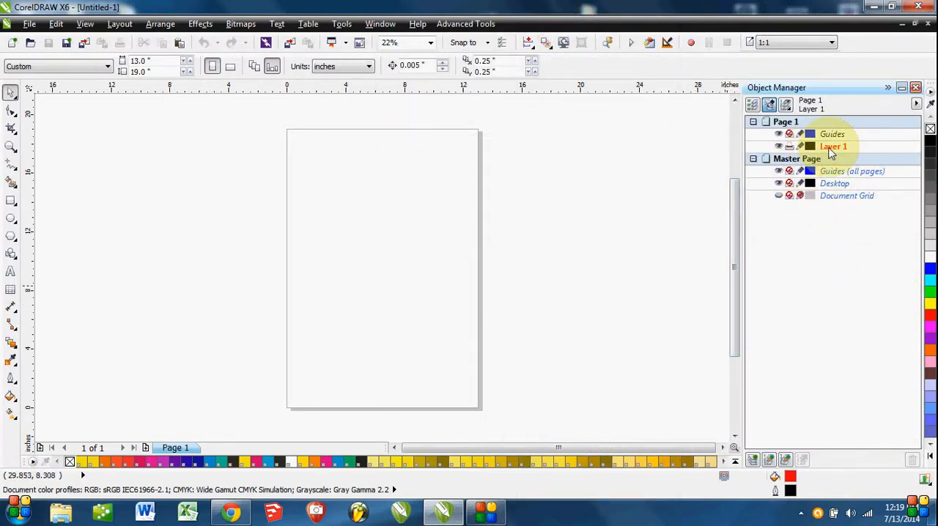
Float the Object Manager docker, try docking it beside the toolbox, and return it to its original docking place.
left_click_drag(825, 89, 430, 118)
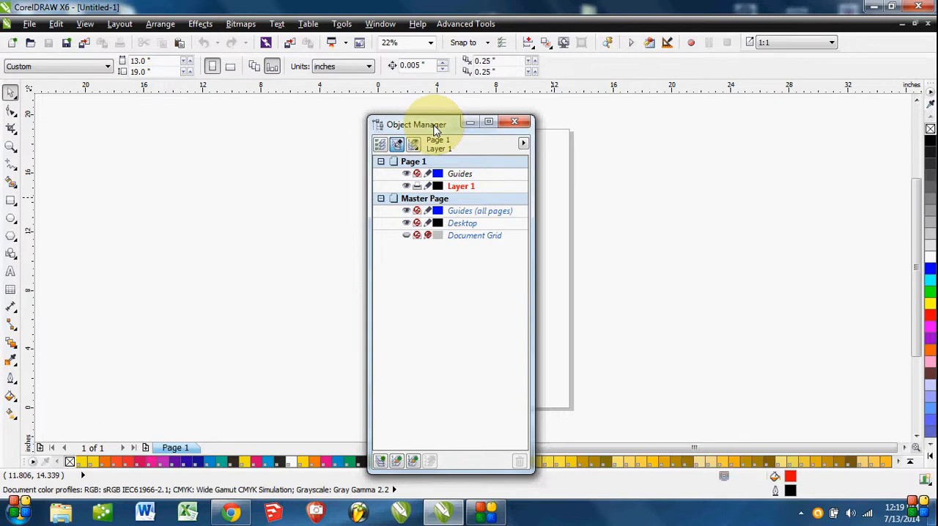
left_click_drag(436, 128, 924, 101)
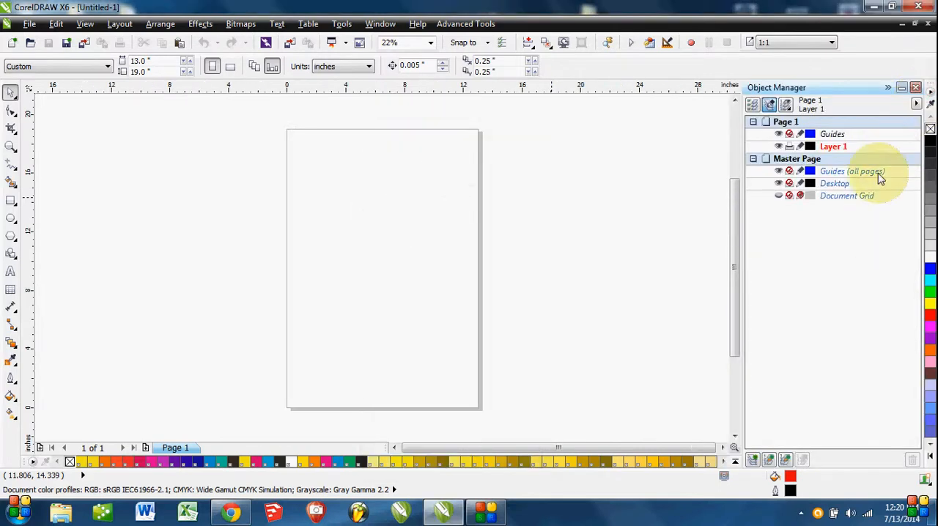
left_click_drag(855, 95, 11, 92)
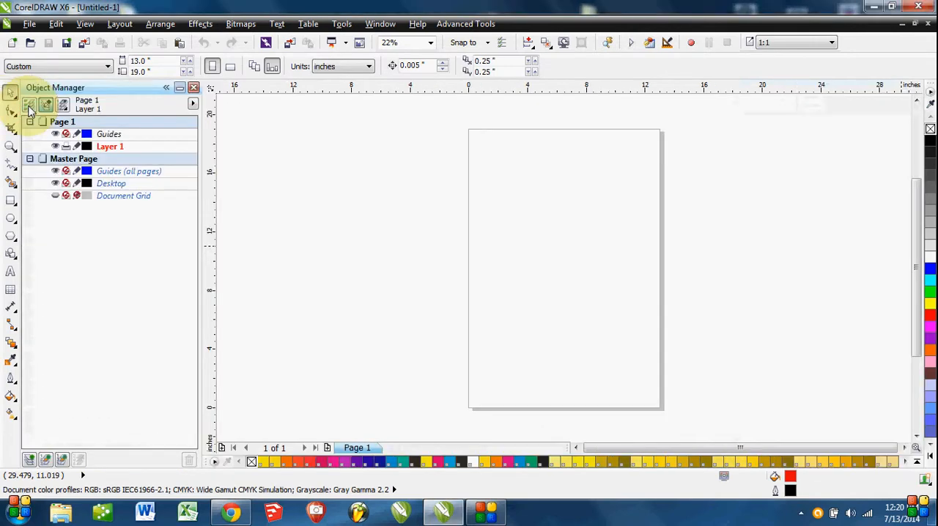
left_click_drag(83, 95, 914, 163)
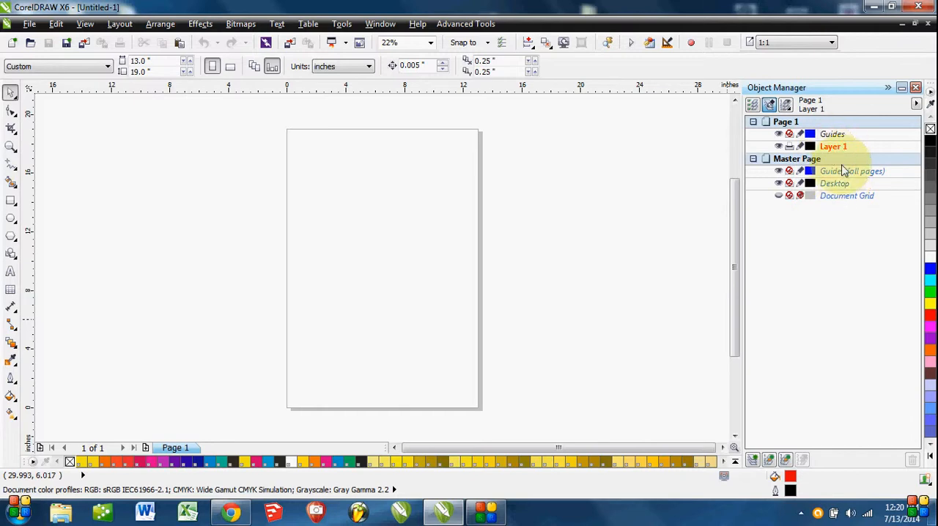
Show the document grid temporarily from the Master Page layers and turn off Snap to Objects.
left_click(779, 195)
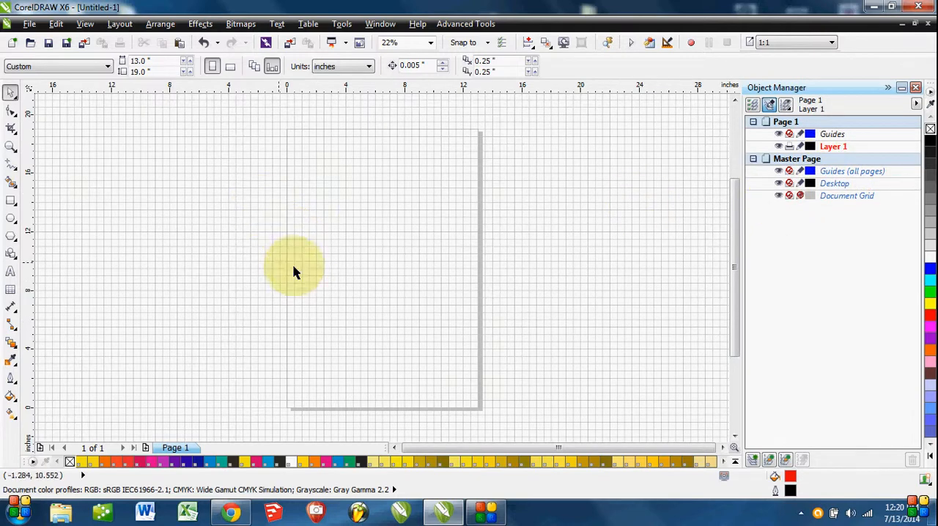
left_click(487, 42)
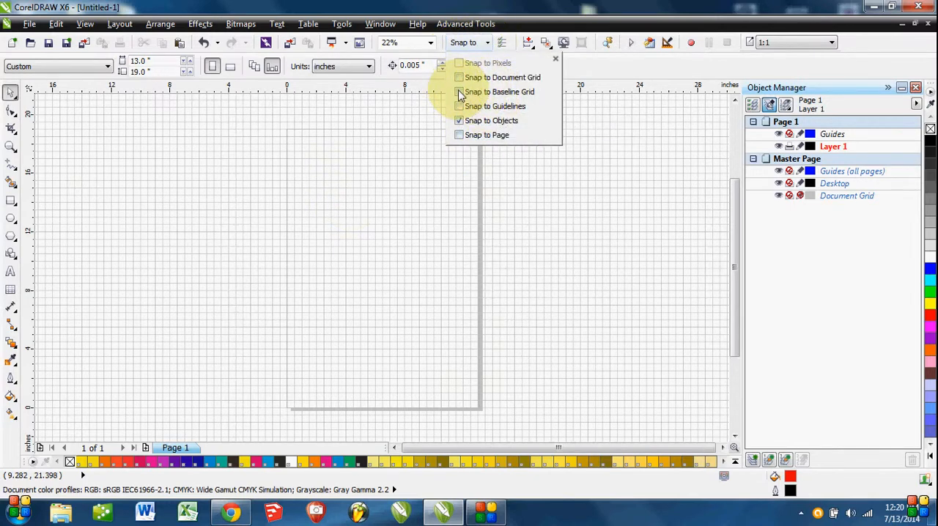
left_click(459, 121)
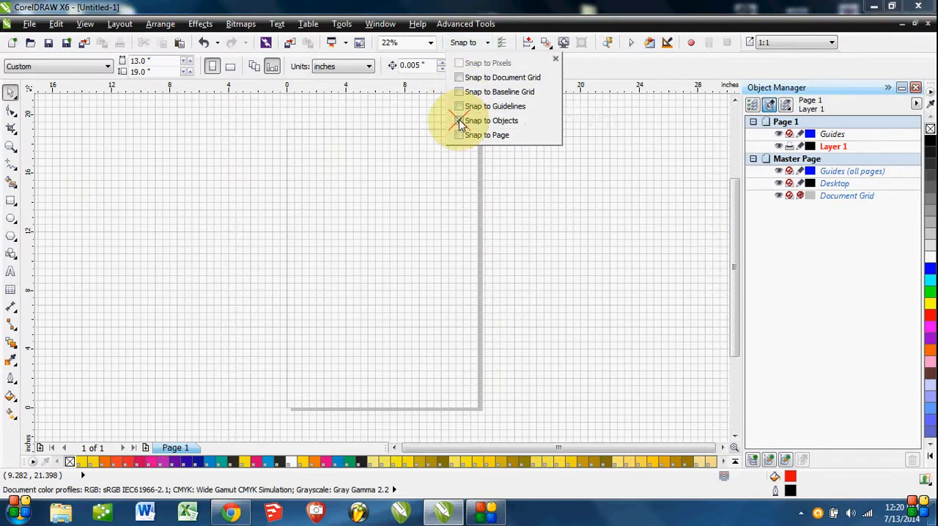
left_click(474, 179)
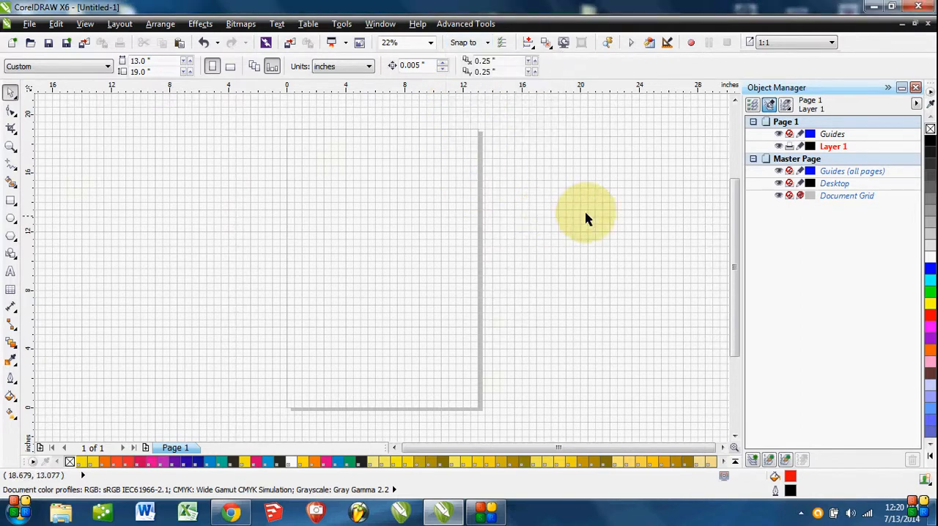
left_click(780, 196)
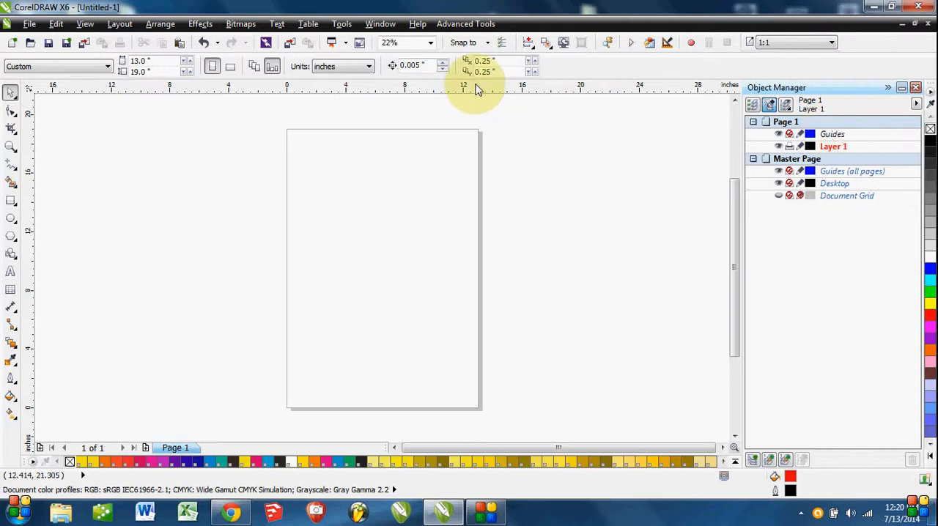
Add a horizontal guideline at about 14.2 inches, test hiding the all-pages guides layer, and delete the guideline.
left_click_drag(476, 88, 451, 199)
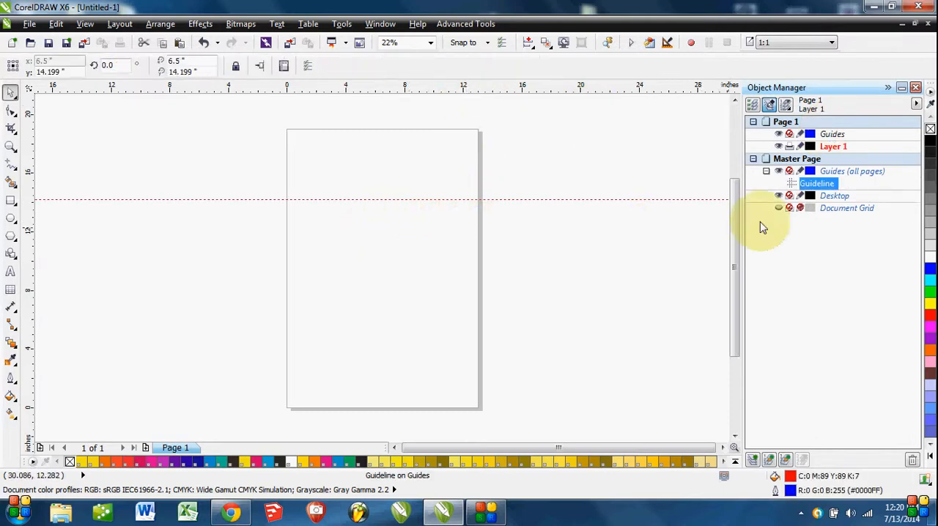
left_click(779, 171)
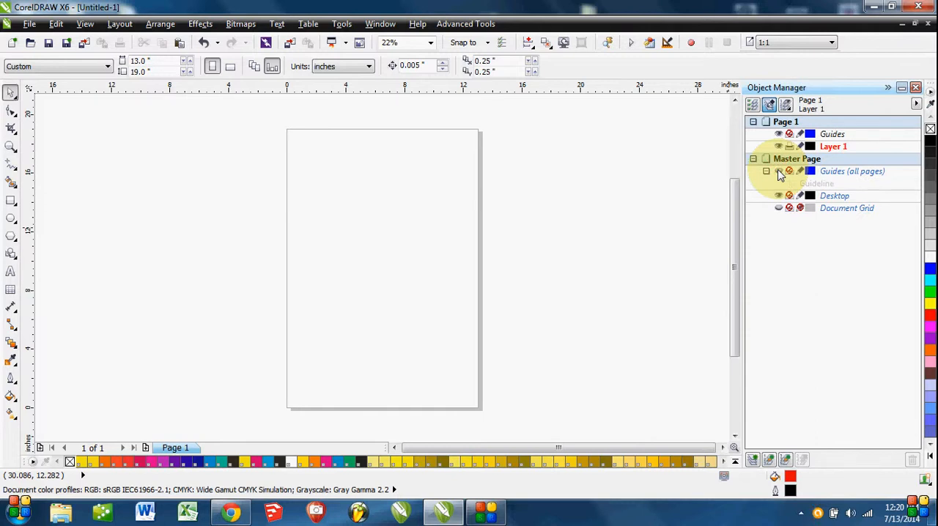
left_click(779, 172)
left_click(405, 199)
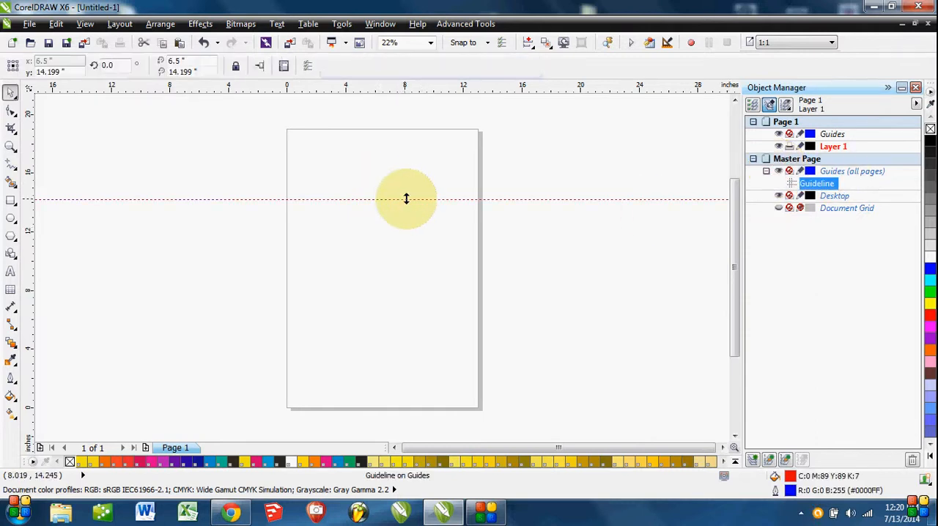
key("Delete")
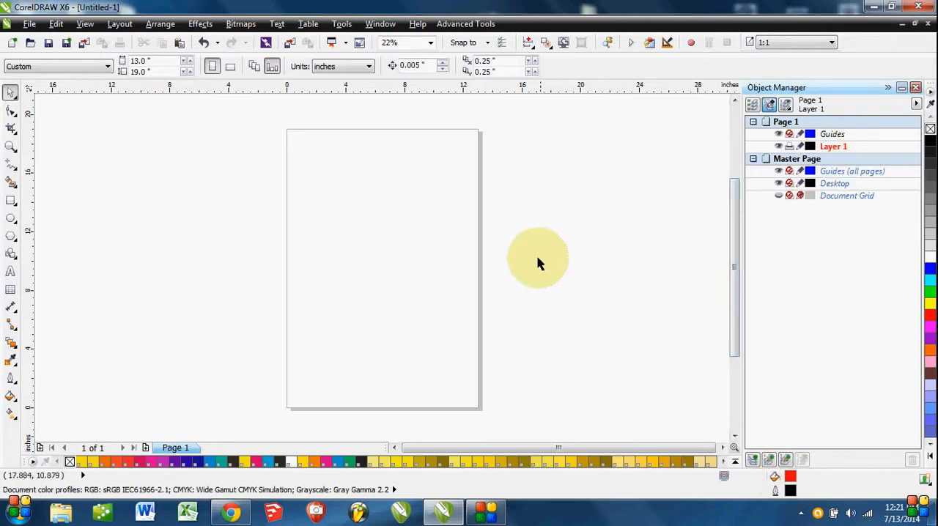
Open the Object Properties docker alongside the Object Manager.
left_click(379, 24)
mouse_move(442, 142)
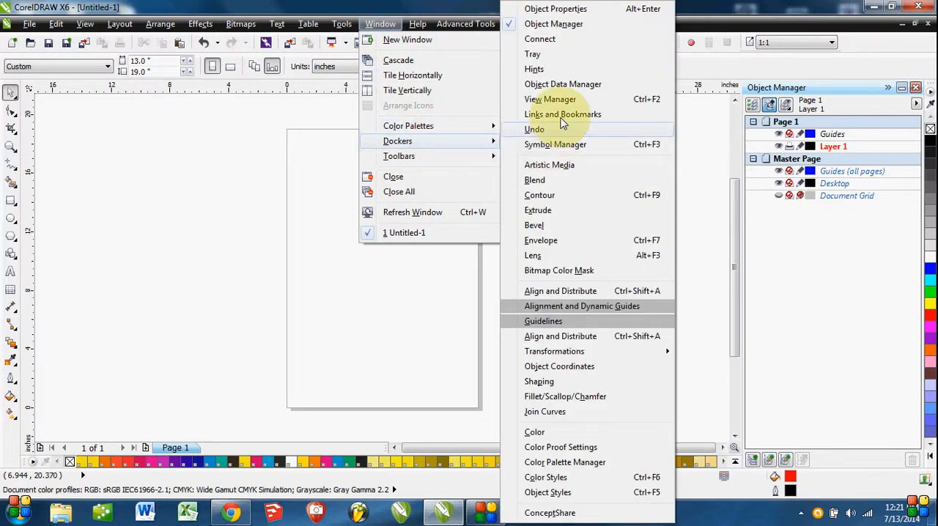
left_click(567, 11)
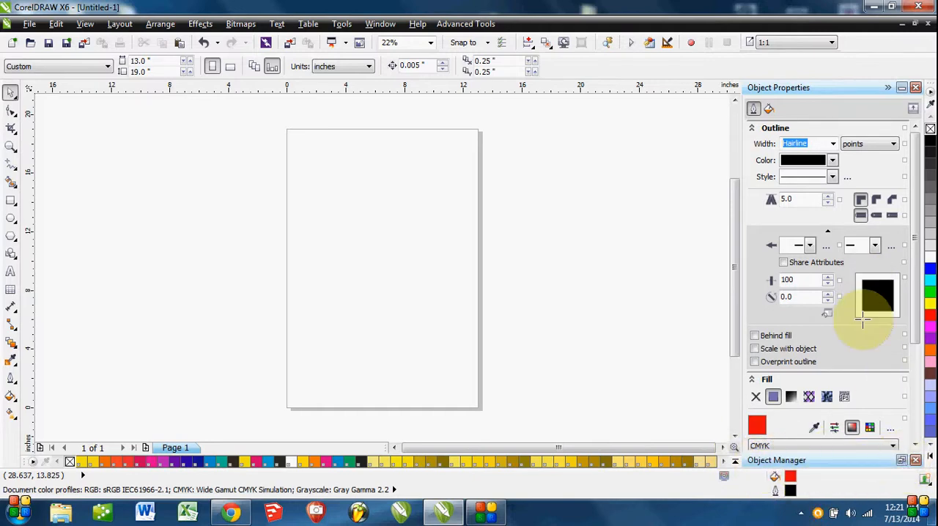
Alternately collapse and expand the stacked Object Properties and Object Manager dockers, leaving only the Object Manager expanded.
left_click(903, 462)
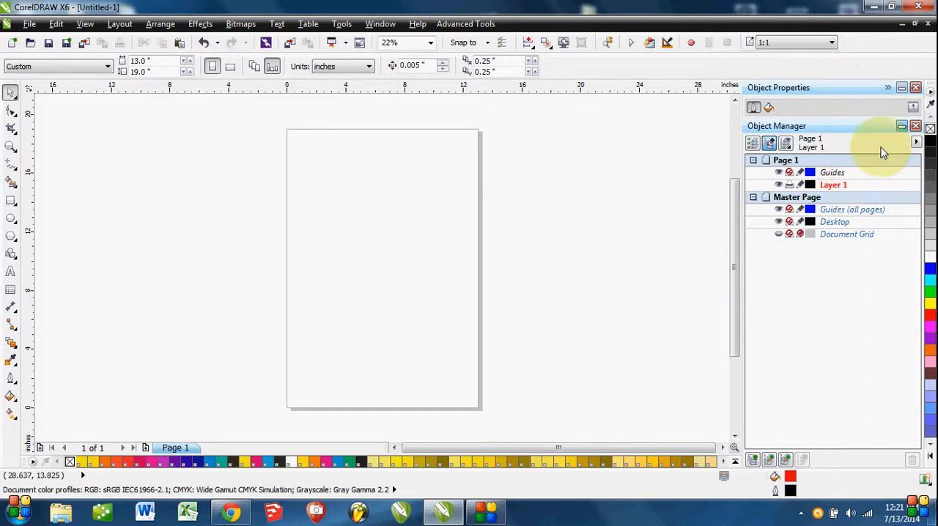
left_click(901, 127)
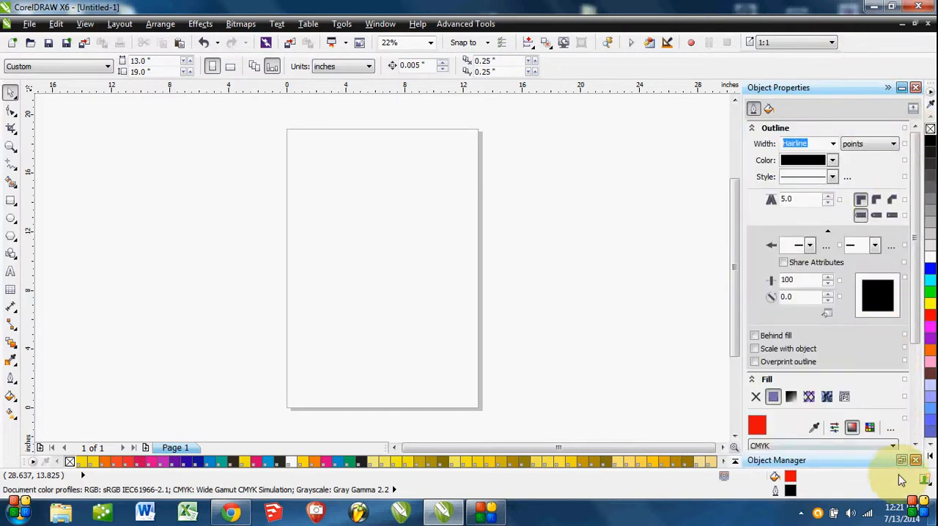
left_click(901, 460)
left_click(902, 87)
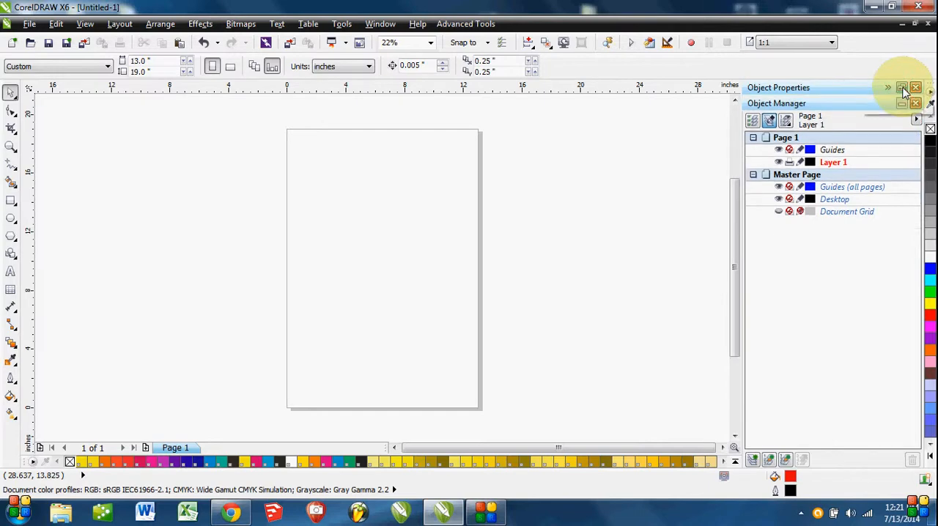
left_click(902, 88)
left_click(903, 88)
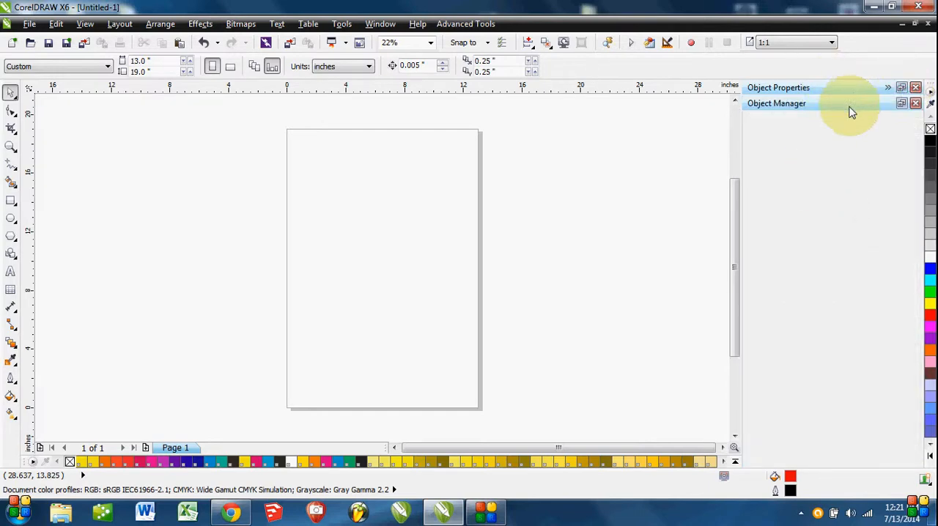
left_click(902, 104)
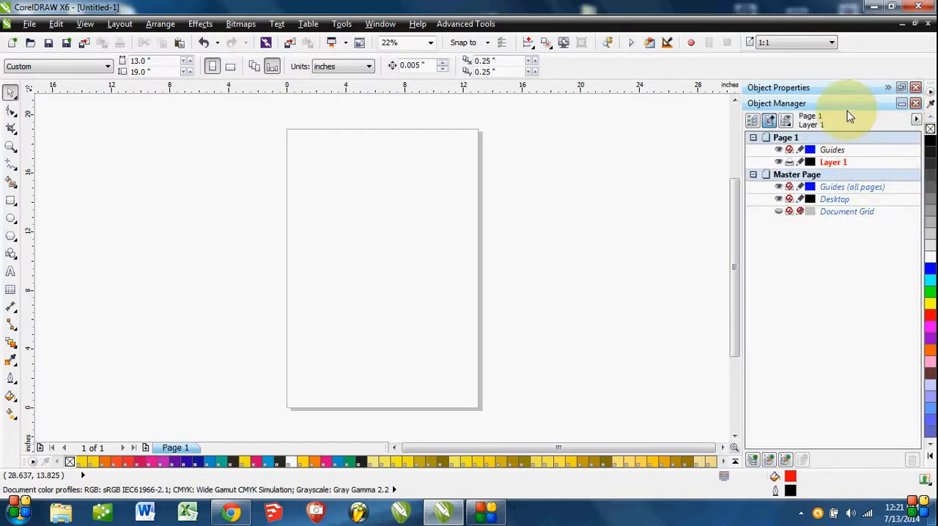
Separate Object Properties from the Object Manager and dock it beside the toolbox on the opposite side of the page.
left_click_drag(848, 88, 477, 145)
left_click_drag(423, 113, 425, 10)
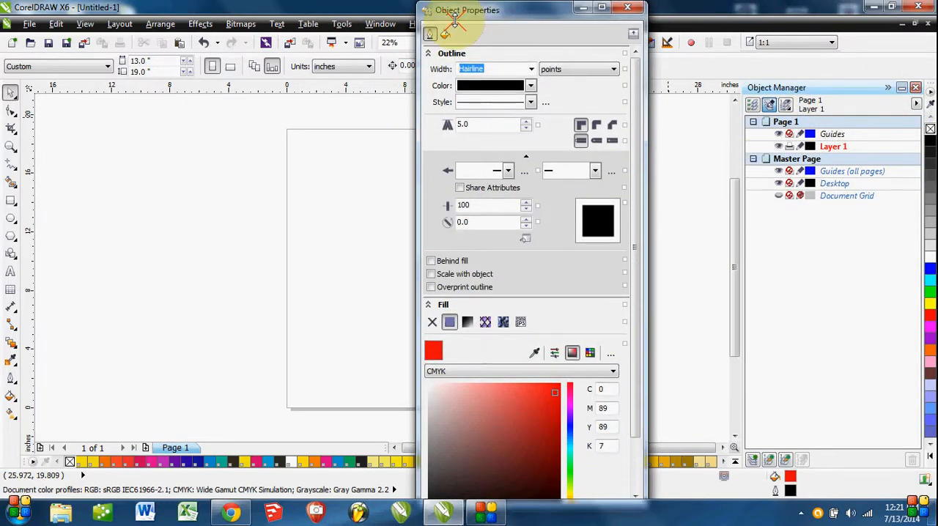
left_click_drag(498, 15, 33, 129)
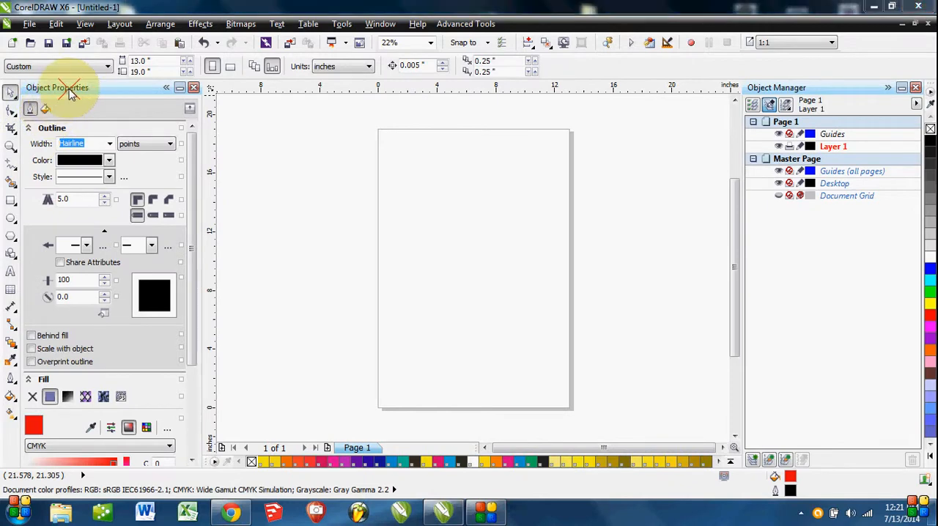
Move the Object Properties docker back next to the Object Manager and group the two as tabbed dockers.
mouse_move(70, 94)
left_mouse_down()
mouse_move(461, 143)
mouse_move(402, 142)
mouse_move(572, 88)
mouse_move(598, 99)
mouse_move(645, 89)
mouse_move(754, 121)
mouse_move(729, 171)
mouse_move(711, 126)
mouse_move(821, 88)
mouse_move(813, 105)
mouse_move(716, 108)
mouse_move(866, 104)
mouse_move(849, 102)
left_mouse_up()
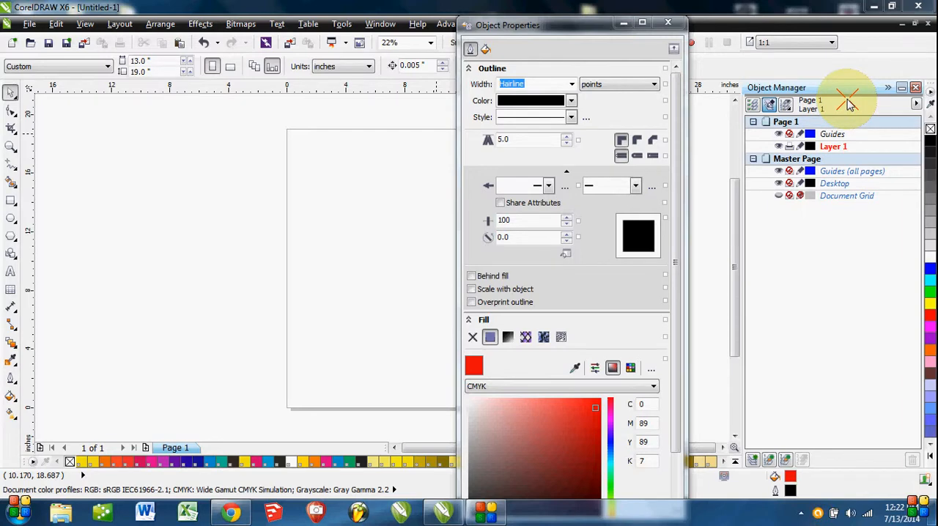
left_click_drag(849, 103, 752, 108)
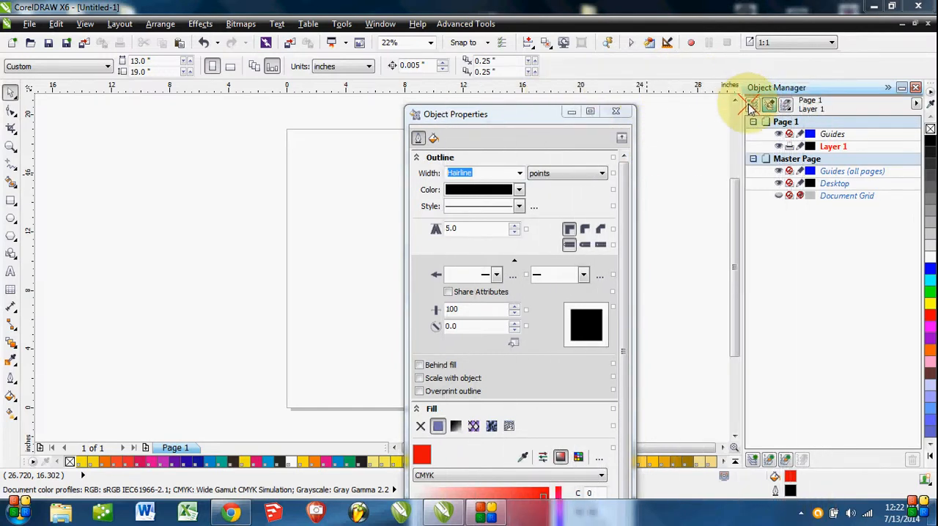
left_click(752, 160)
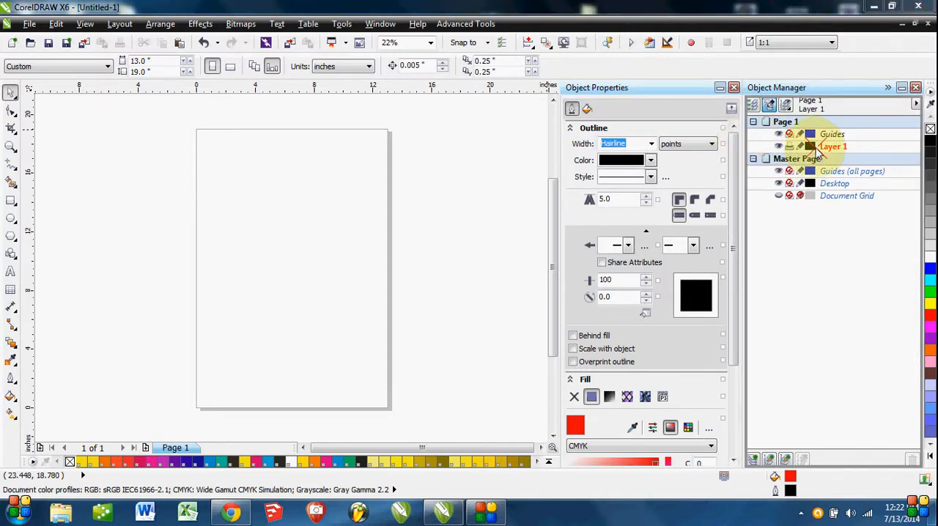
left_click_drag(630, 87, 818, 153)
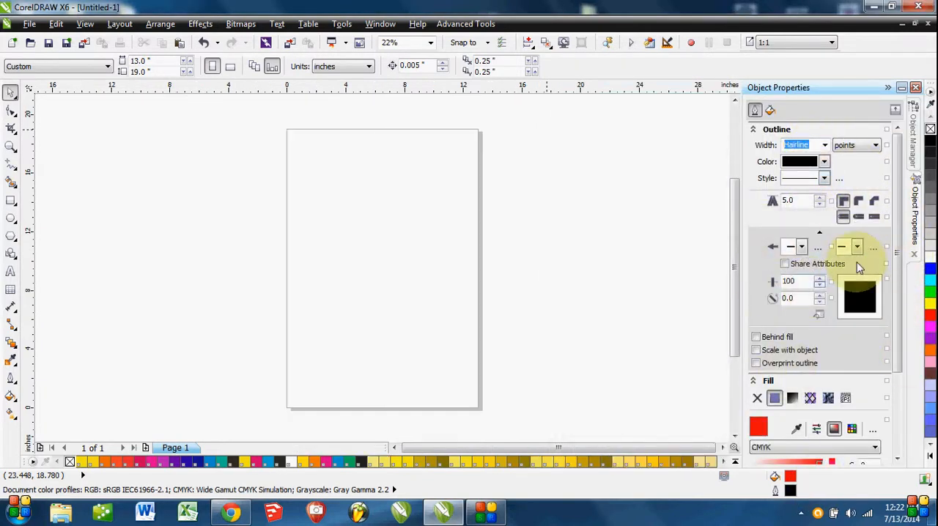
Switch between the grouped Object Manager and Object Properties dockers, ending on Object Properties.
left_click(912, 143)
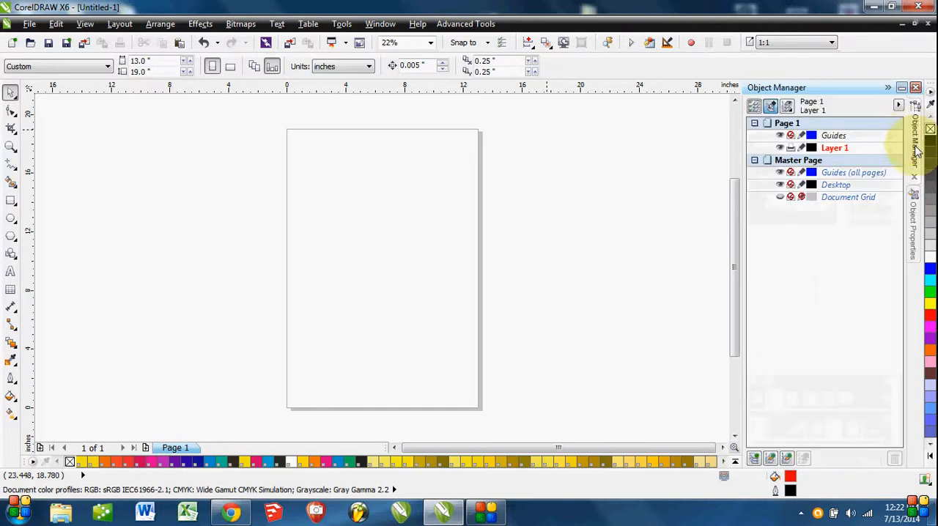
left_click(917, 213)
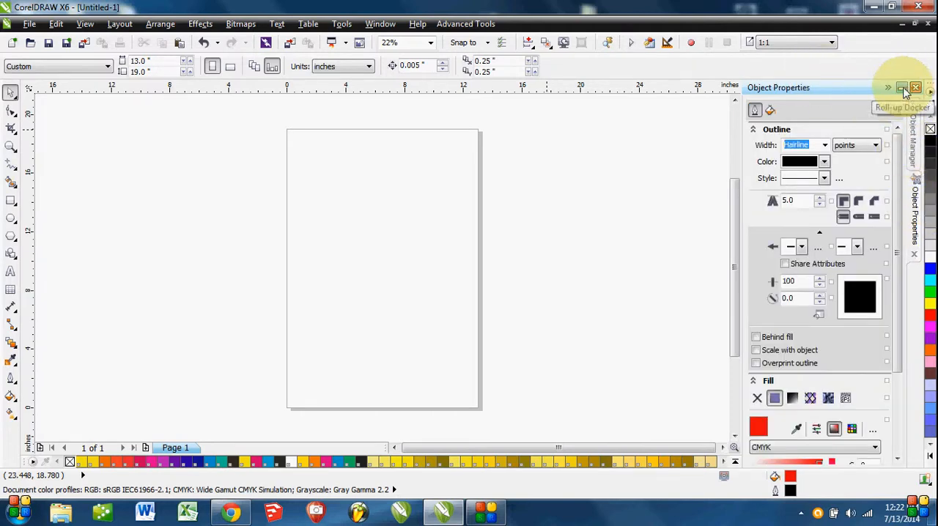
left_click(914, 154)
left_click(916, 196)
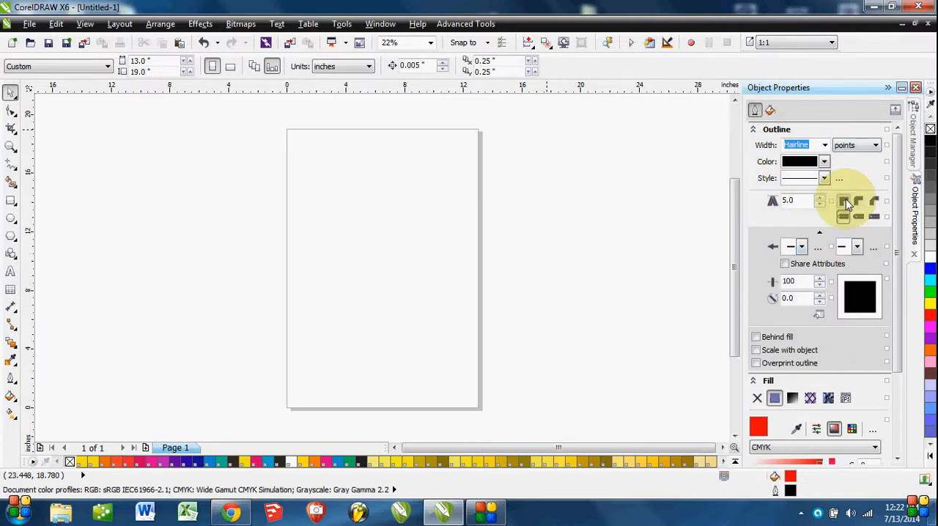
Draw a rectangle about 13.28 by 13.56 inches over the page and set its upper-left corner size to 3 inches.
left_click(11, 203)
left_click_drag(304, 184, 501, 382)
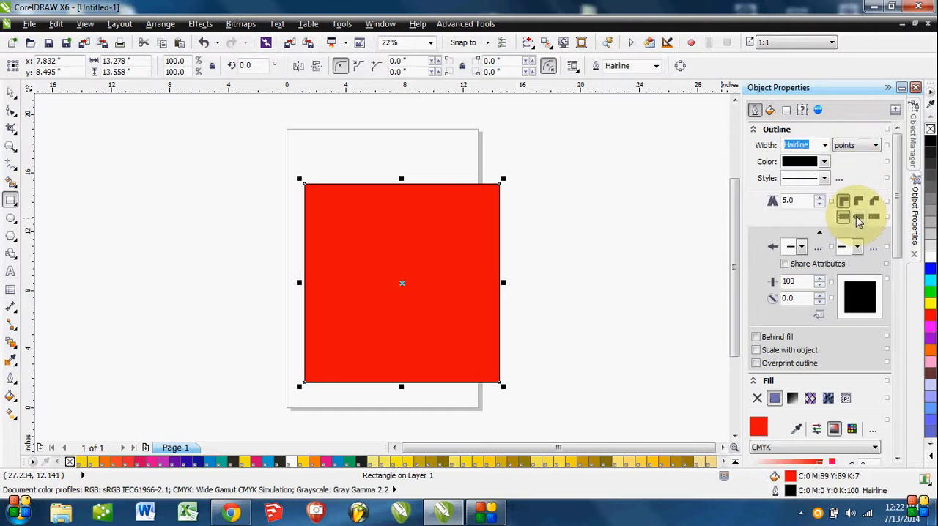
left_click_drag(900, 220, 899, 357)
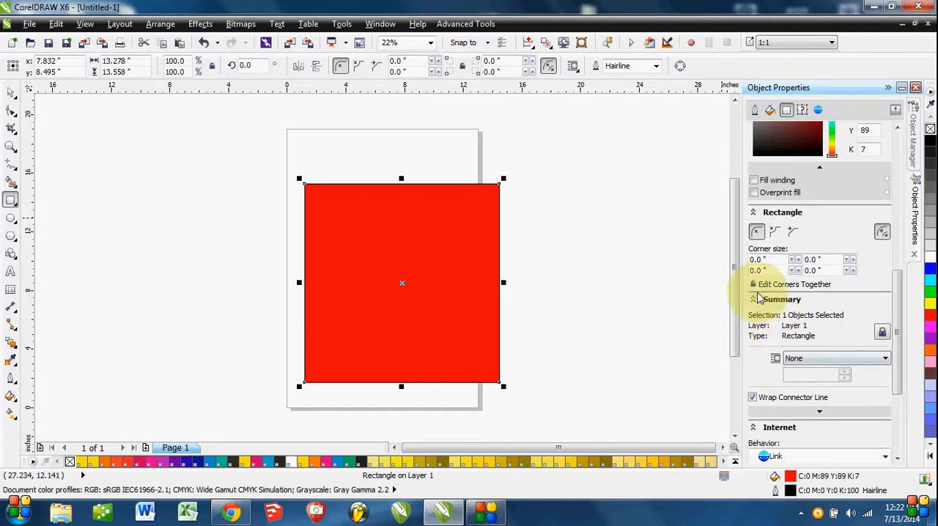
left_click_drag(769, 260, 725, 263)
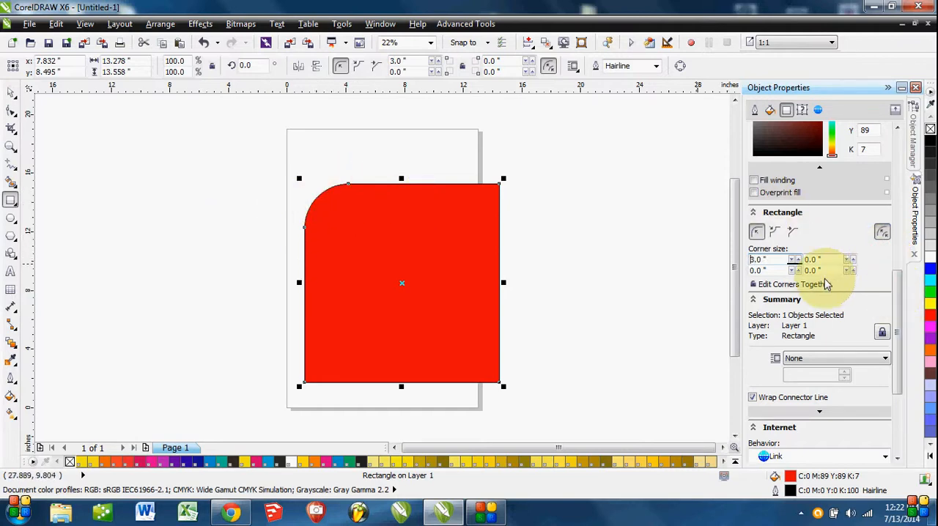
Reset the rectangle's upper-left corner size to 0 inches and try outline widths of 16 pt and 36 pt.
double_click(758, 260)
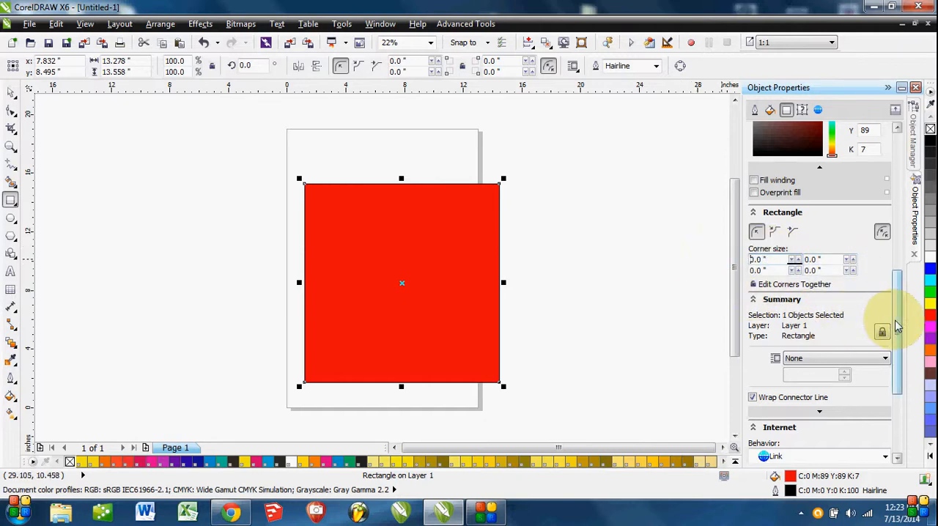
left_click_drag(898, 327, 901, 143)
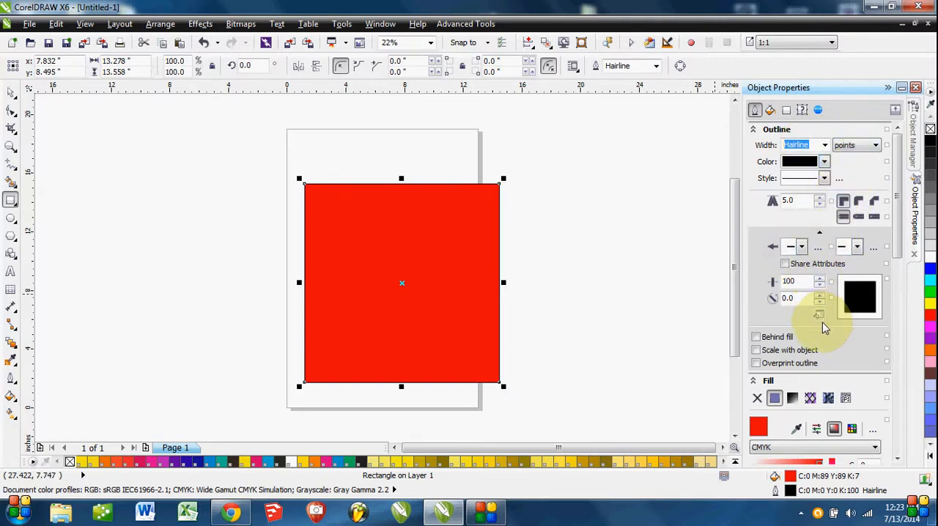
left_click(826, 145)
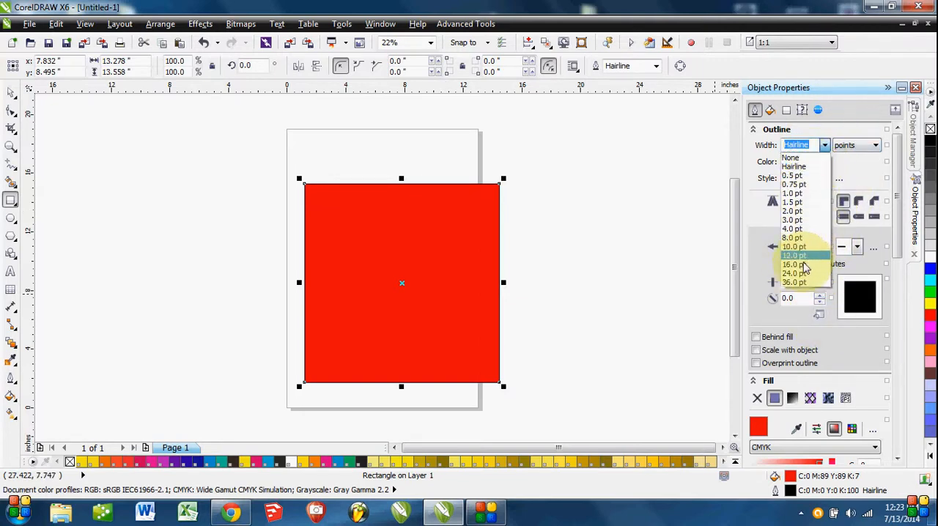
left_click(804, 266)
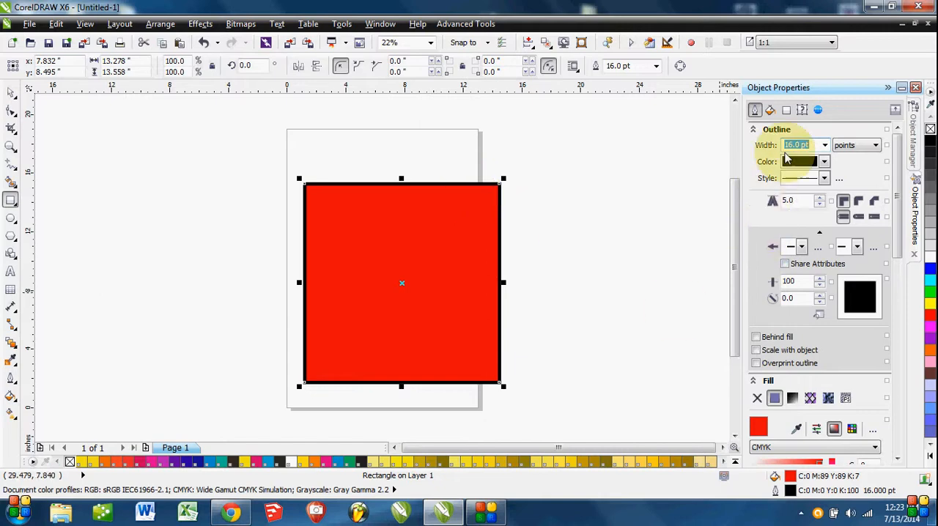
left_click(825, 145)
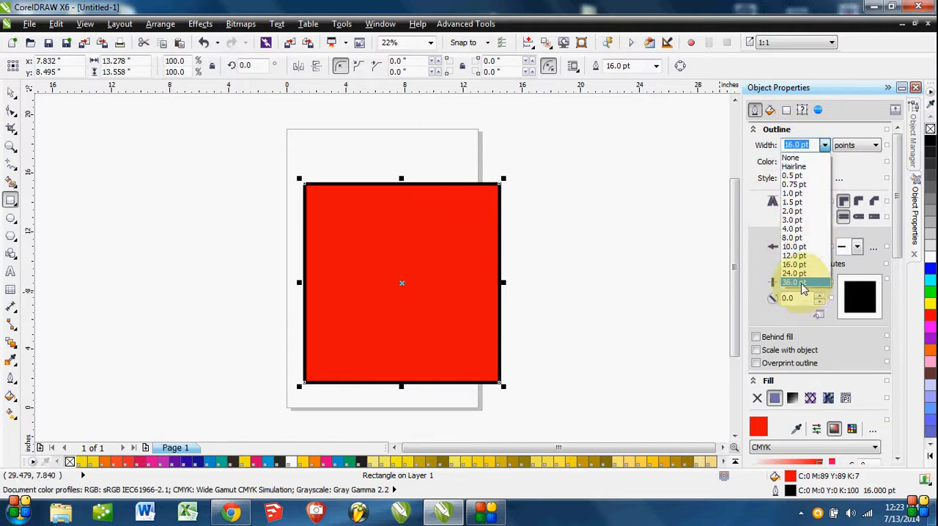
left_click(805, 284)
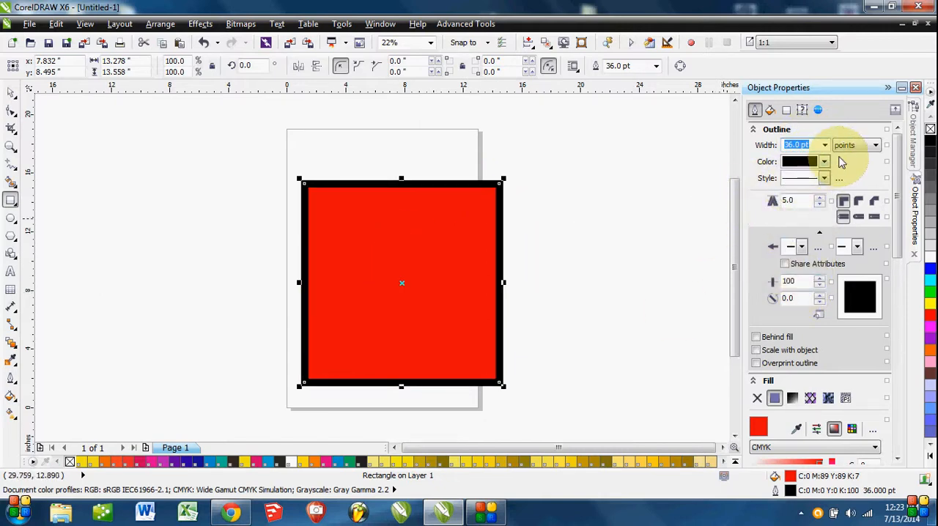
Look through the rectangle's fill, corner, summary and internet properties, ending back on its outline properties.
left_click(770, 110)
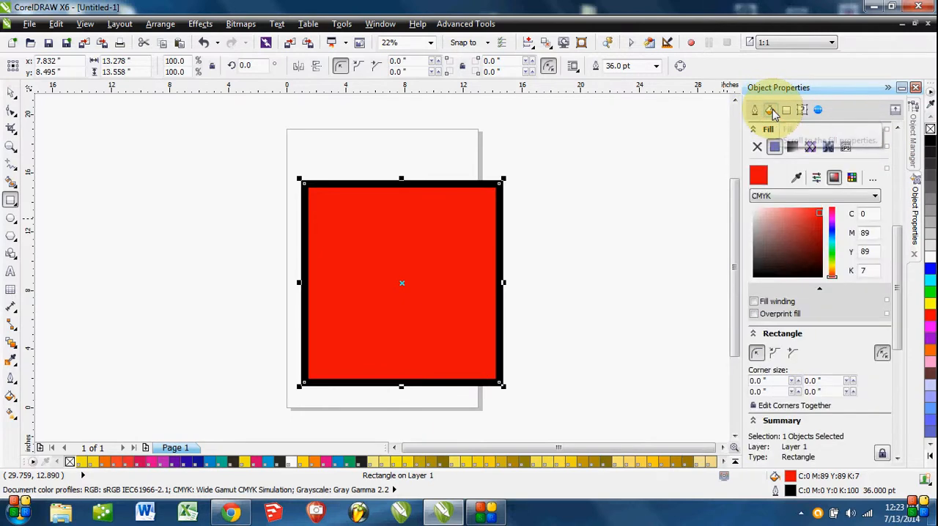
left_click(786, 110)
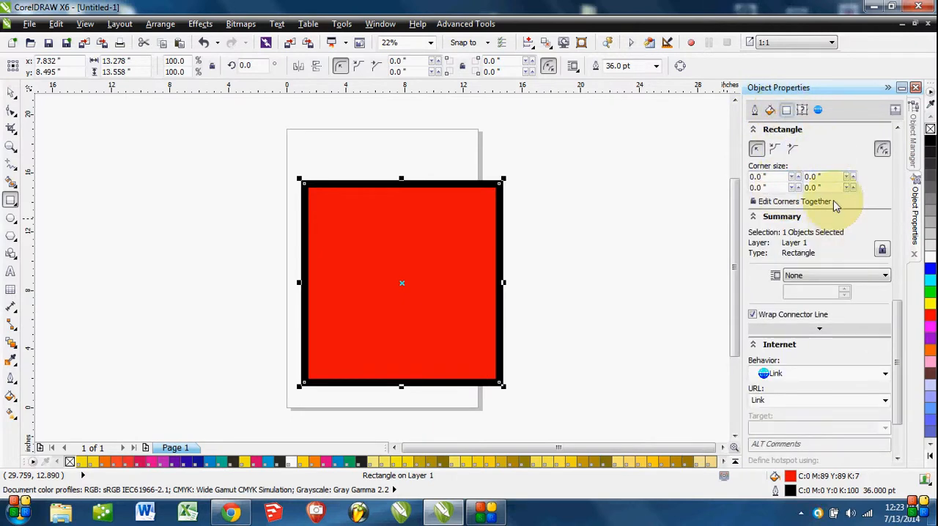
left_click(802, 110)
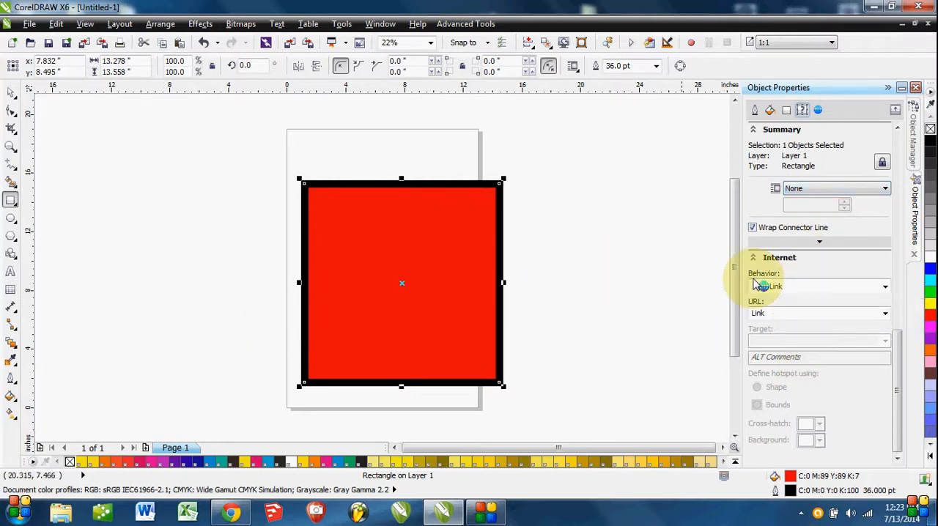
left_click(819, 110)
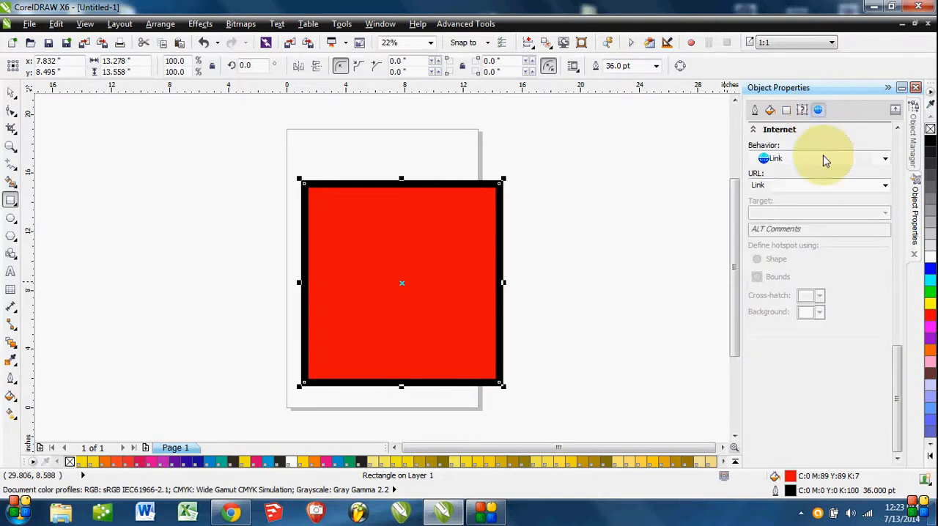
left_click(756, 112)
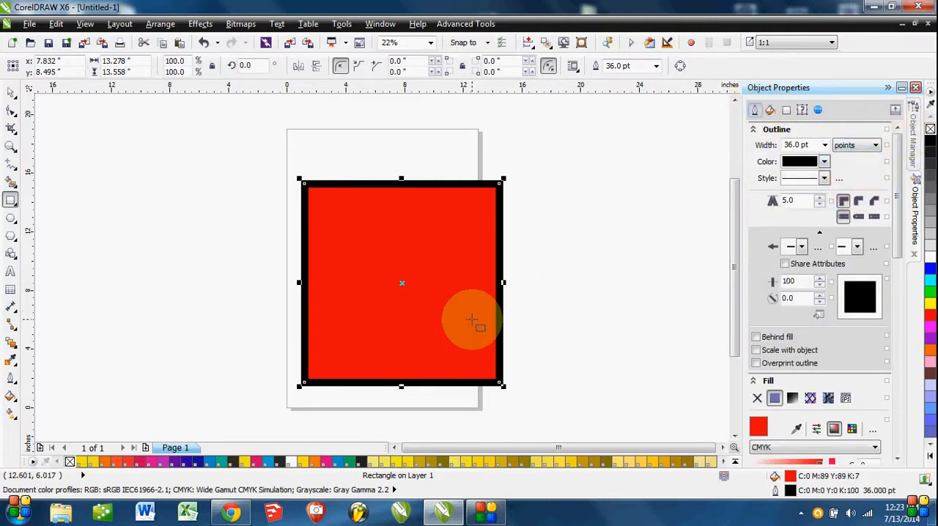
Select the red rectangle with the Pick tool and delete it from the page.
left_click(11, 94)
left_click(417, 302)
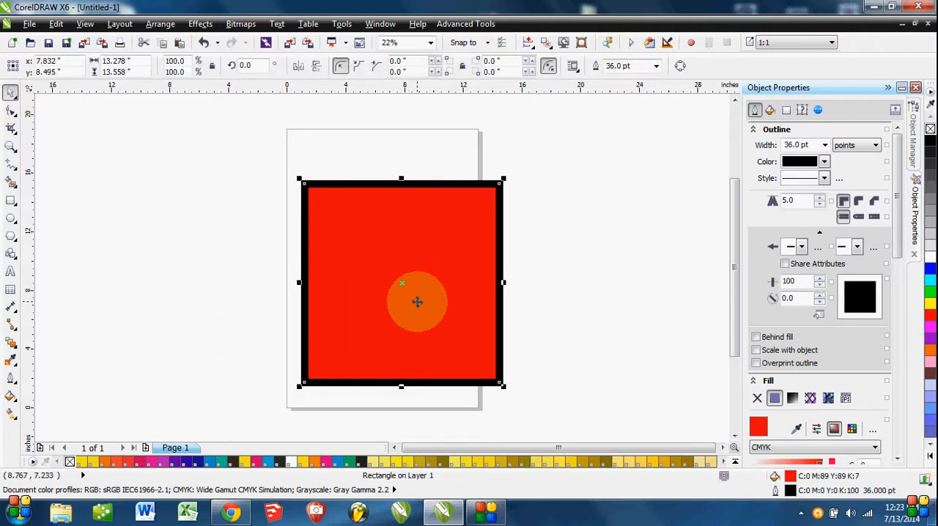
key("Delete")
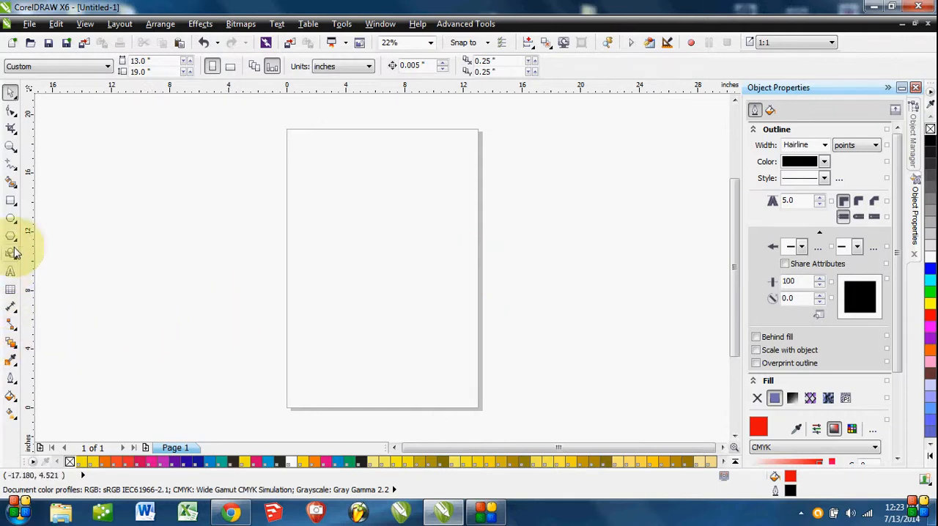
Draw a new rectangle about 14.17 by 9.49 inches across the lower part of the page.
left_click(12, 201)
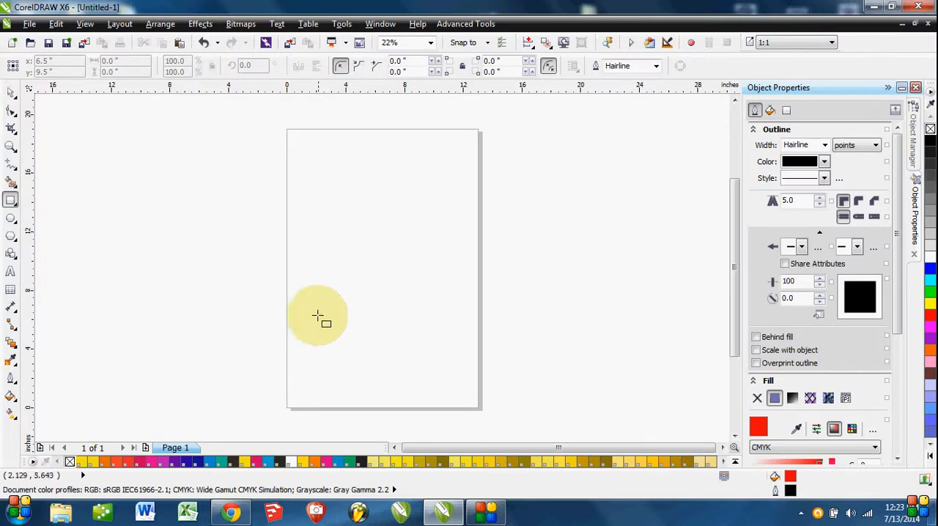
left_click_drag(300, 285, 508, 425)
left_click_drag(580, 390, 550, 328)
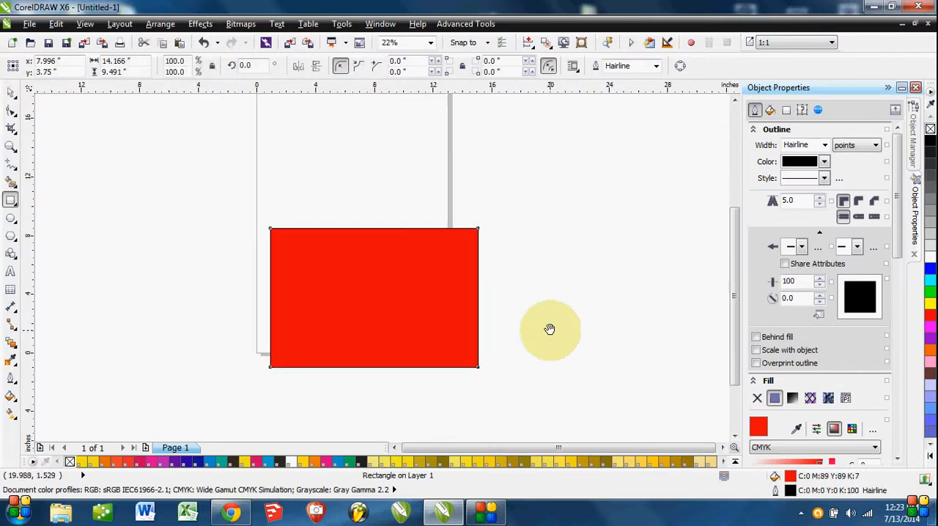
left_click(10, 93)
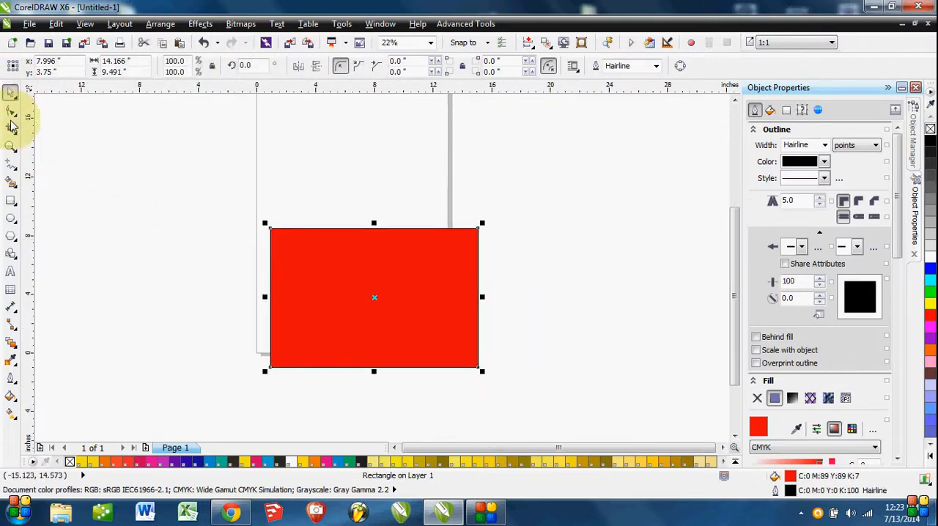
Add the artistic text "Text" above the rectangle and enlarge it to about 11.03 by 4.45 inches.
left_click(10, 271)
left_click(278, 143)
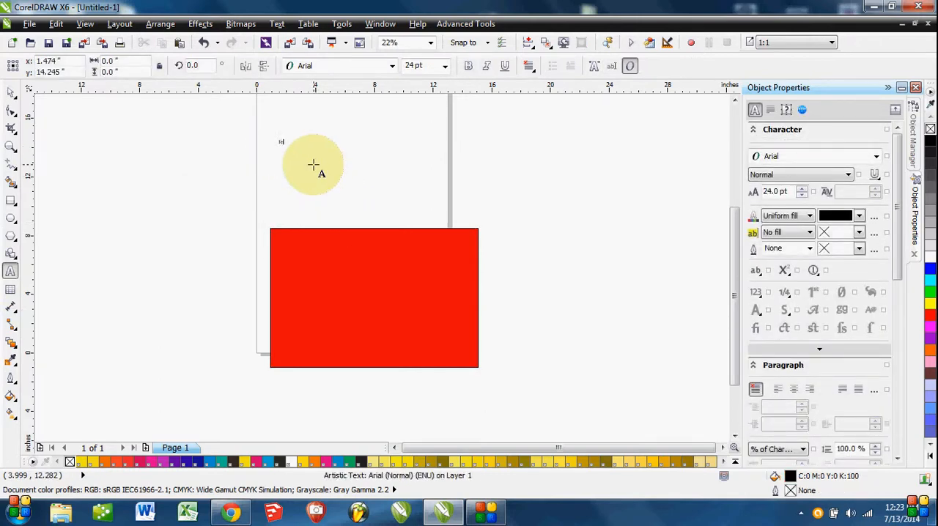
left_click(13, 92)
left_click(282, 141)
left_click_drag(293, 146, 445, 213)
left_click_drag(484, 317, 477, 361)
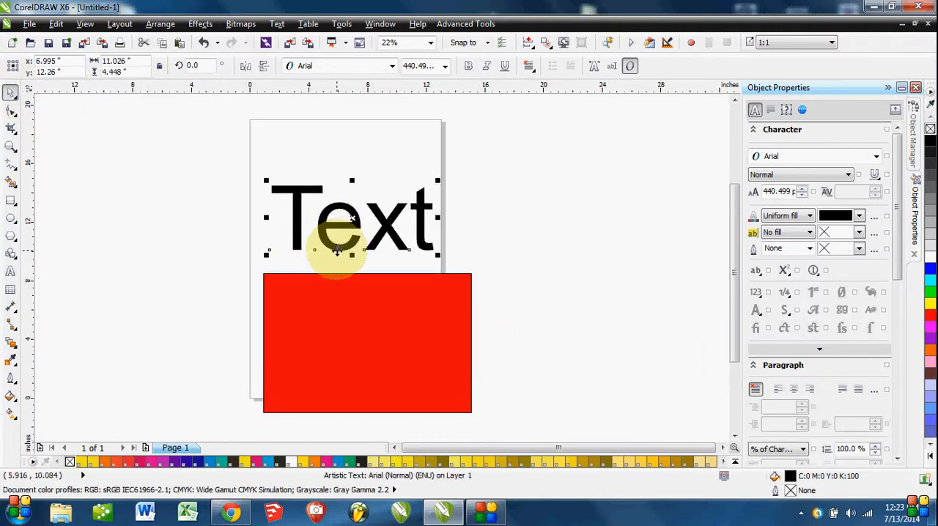
Move the text near the page's upper edge and the rectangle up to about x 6.92, y 5.9 inches, leaving nothing selected.
left_click_drag(338, 251, 326, 204)
left_click_drag(348, 309, 333, 280)
left_click(517, 298)
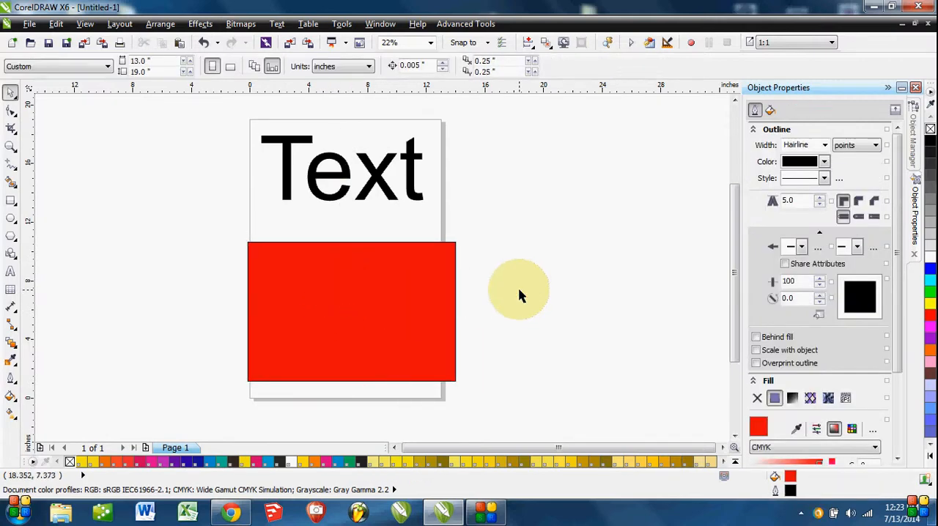
Select the text and the rectangle in turn on the page to compare the properties offered for each object type.
left_click(374, 187)
left_click(371, 317)
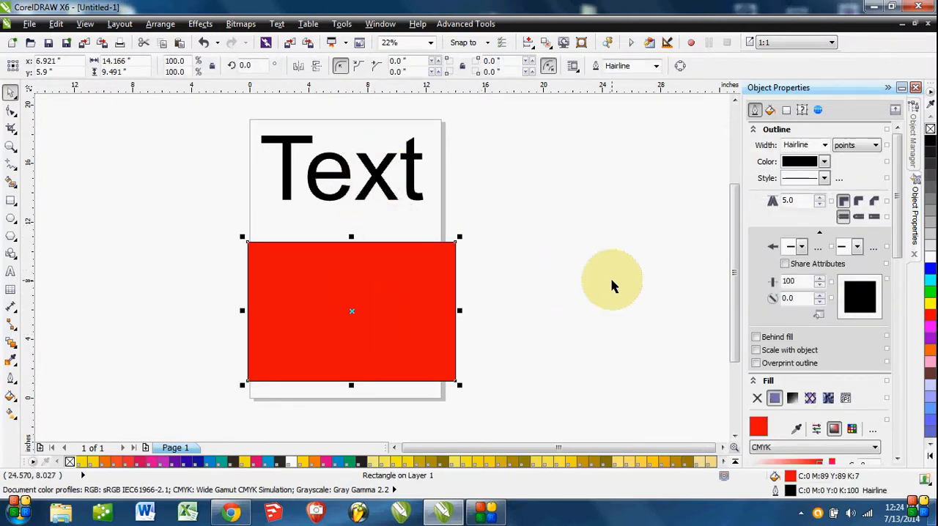
left_click(613, 285)
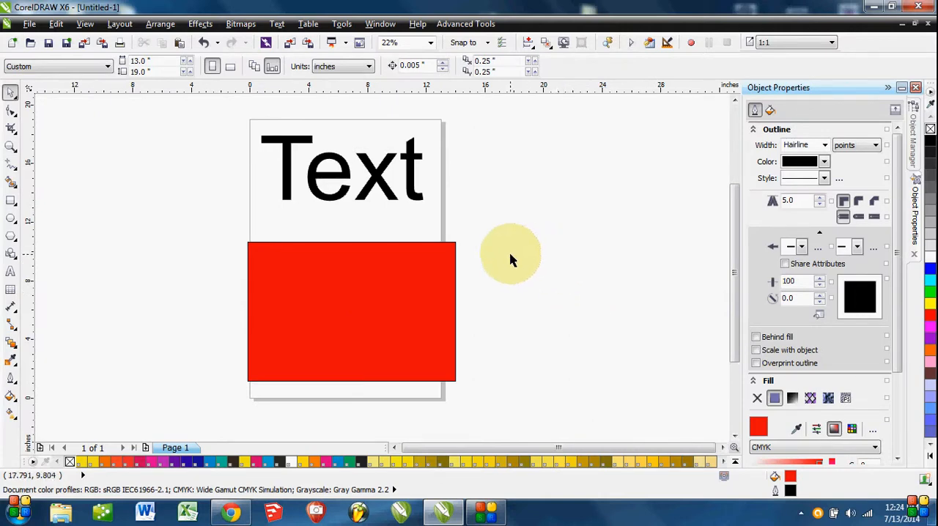
left_click(367, 309)
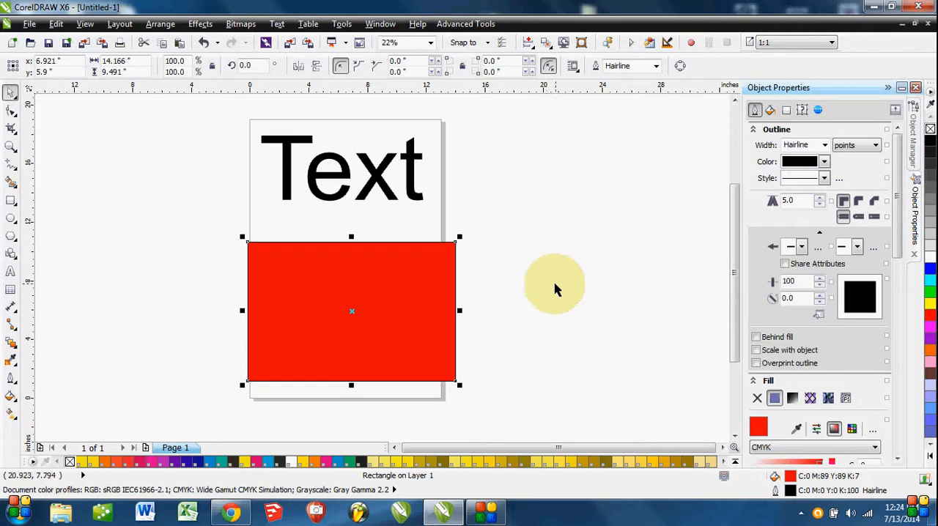
left_click(110, 245)
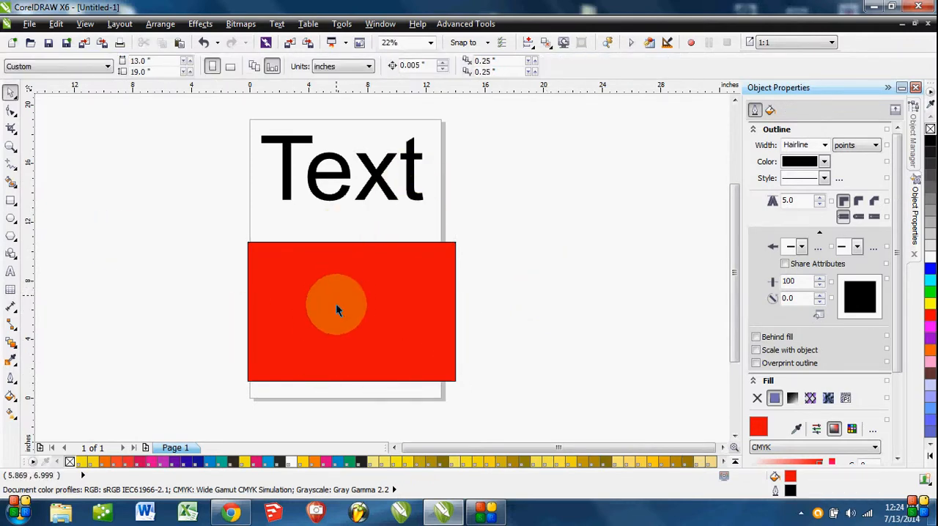
left_click(357, 344)
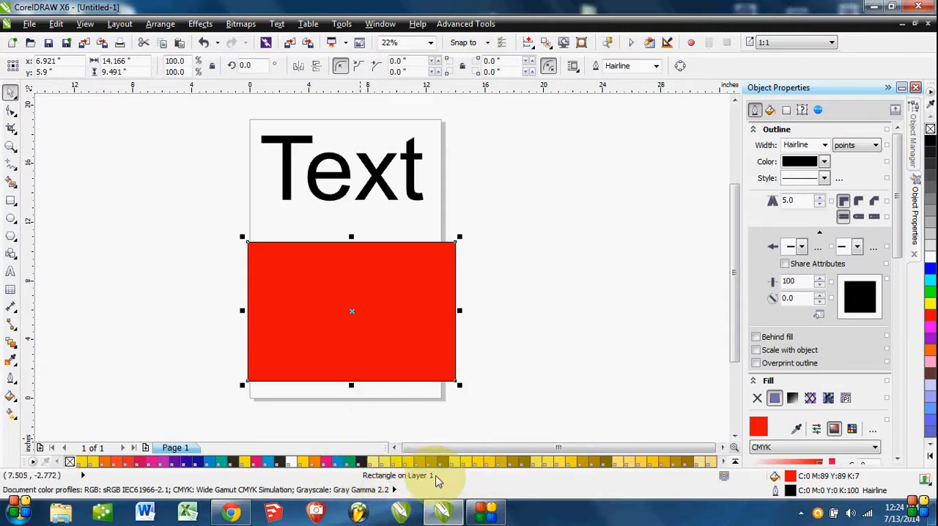
left_click(532, 298)
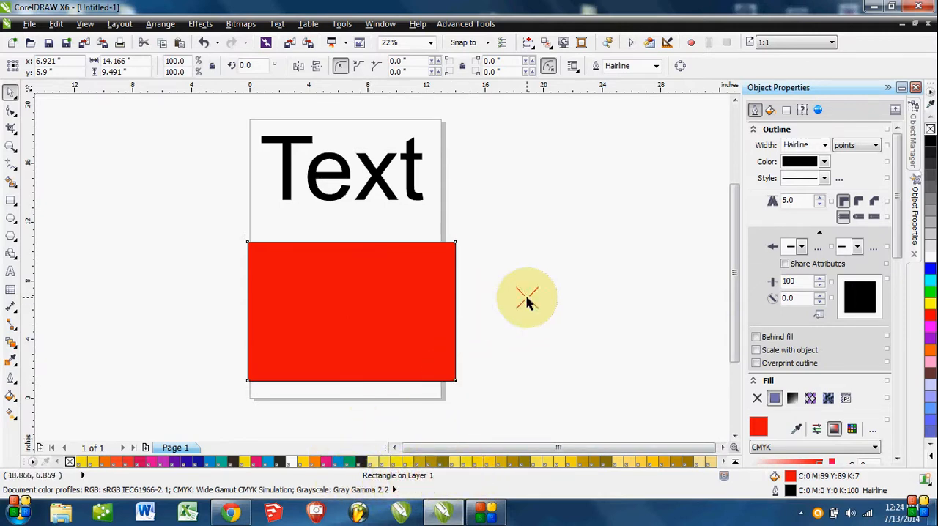
left_click(389, 193)
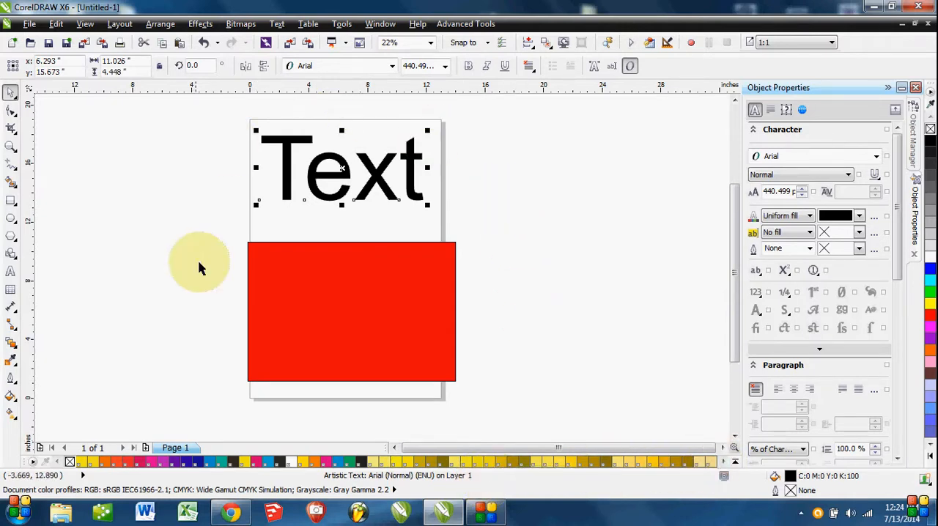
left_click(386, 297)
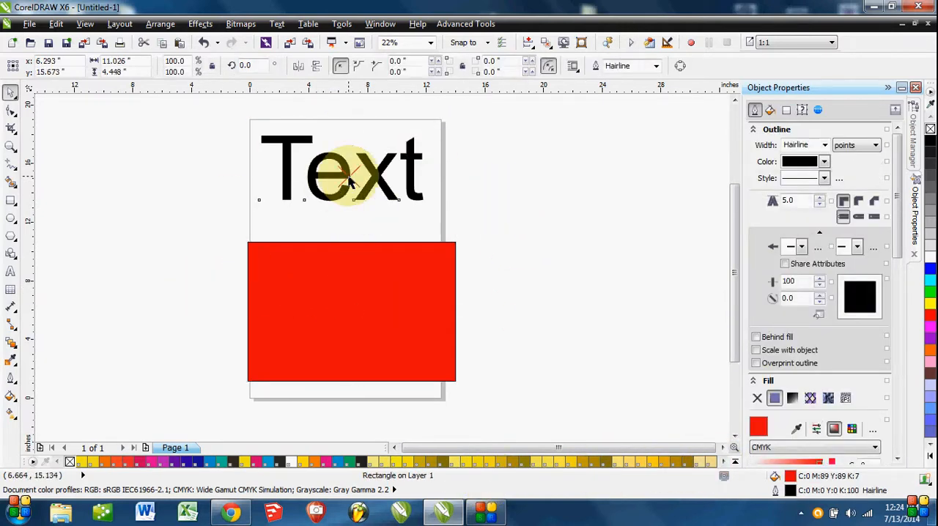
left_click(351, 182)
left_click(371, 281)
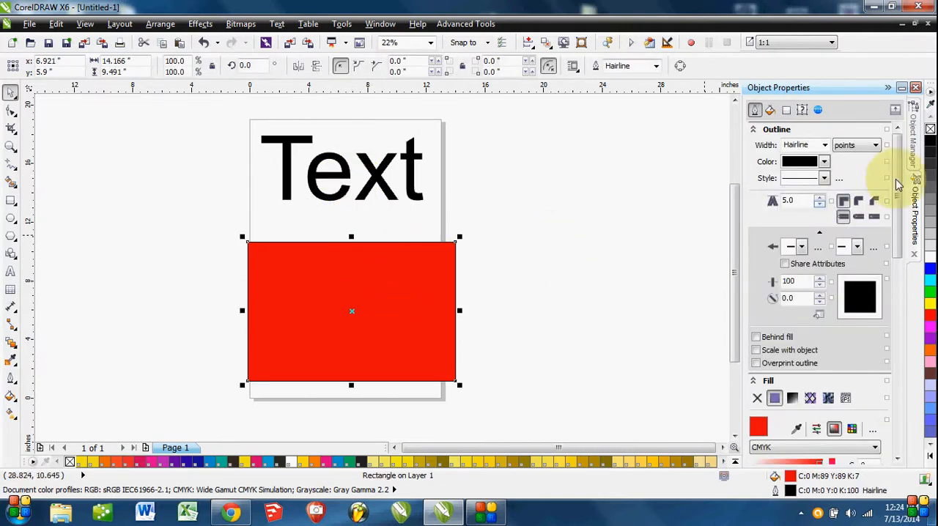
Show the Object Manager and select the artistic text and rectangle from Layer 1's object list, ending on the text.
left_click(914, 129)
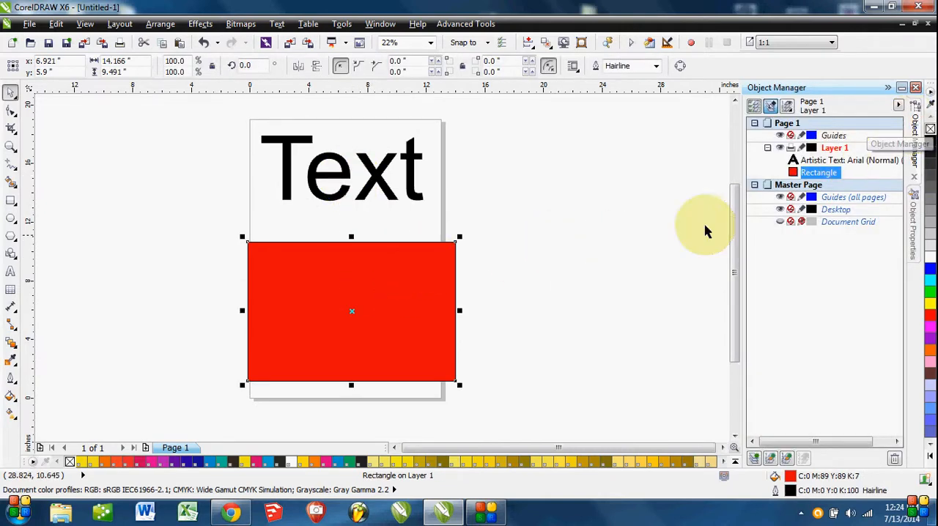
left_click(668, 219)
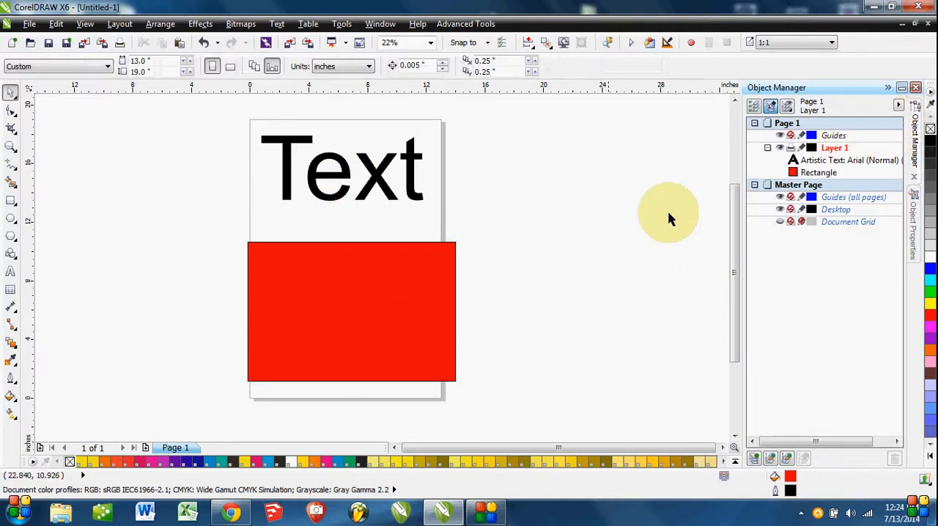
left_click(812, 160)
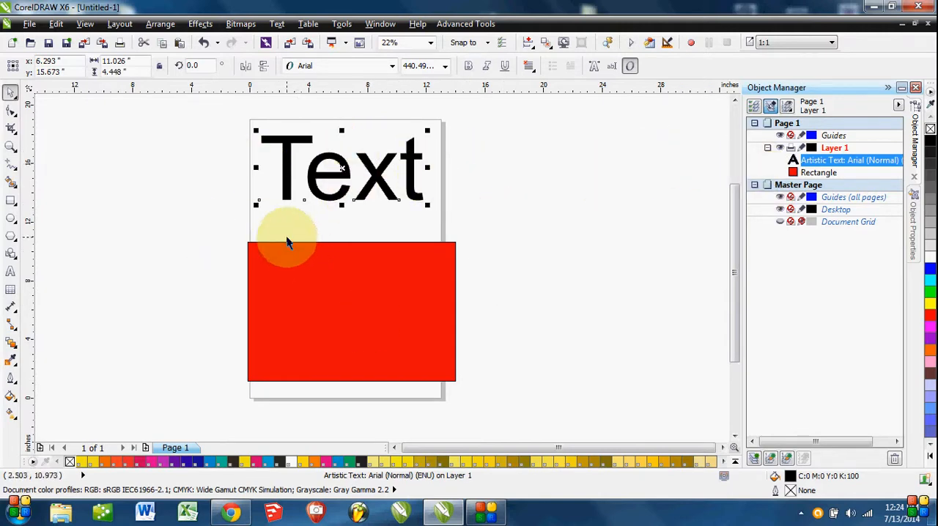
left_click(323, 234)
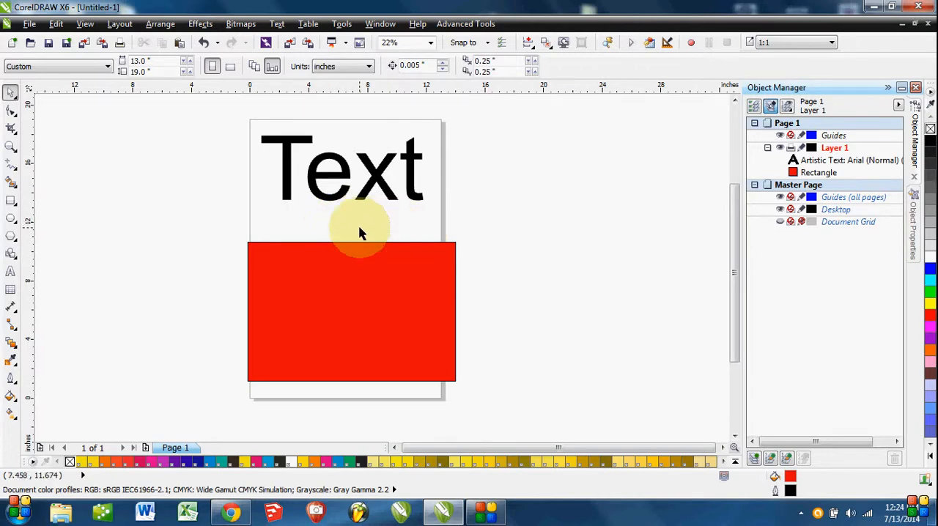
left_click(842, 161)
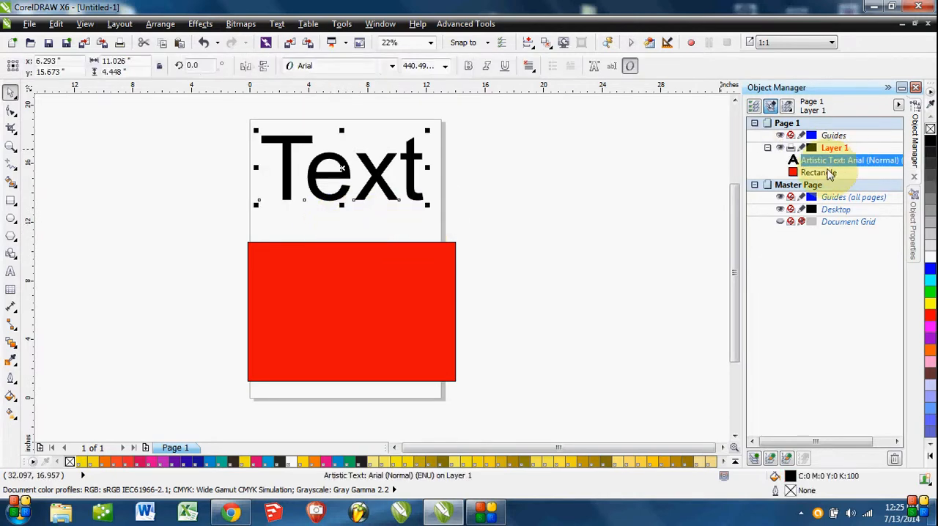
left_click(830, 172)
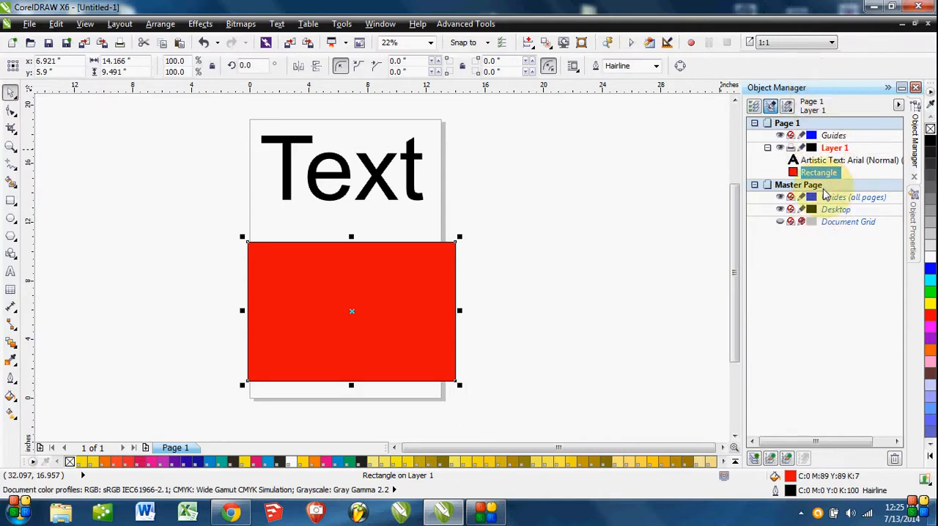
left_click(822, 161)
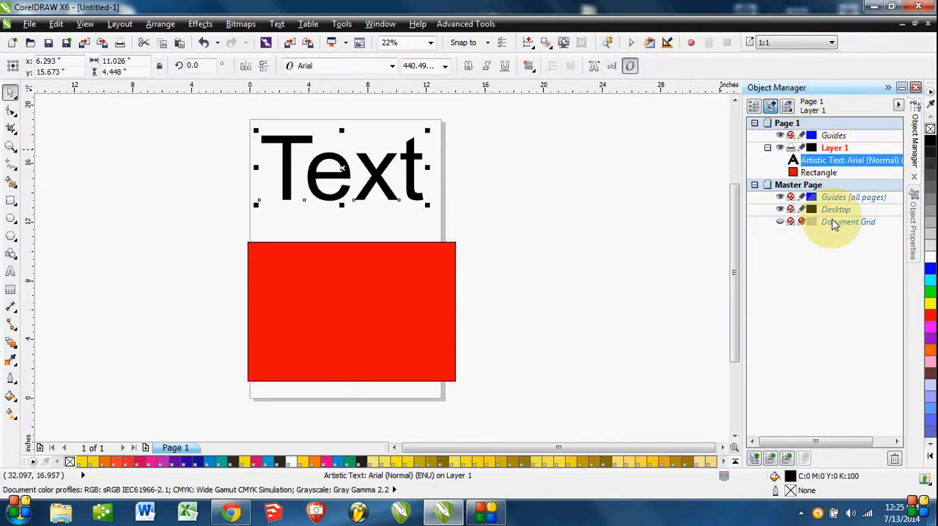
Try red, blue, cyan and green palette colors as the text's fill, ending on green.
left_click(790, 487)
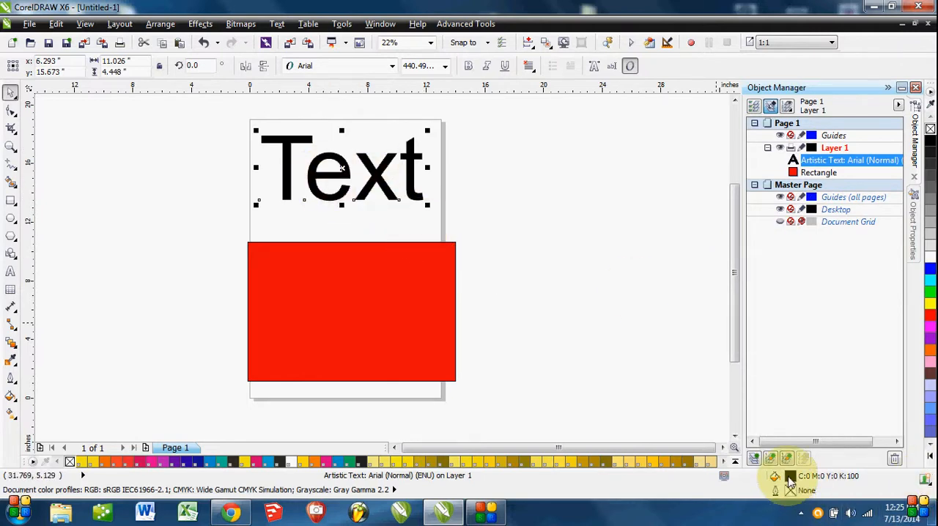
left_click(931, 317)
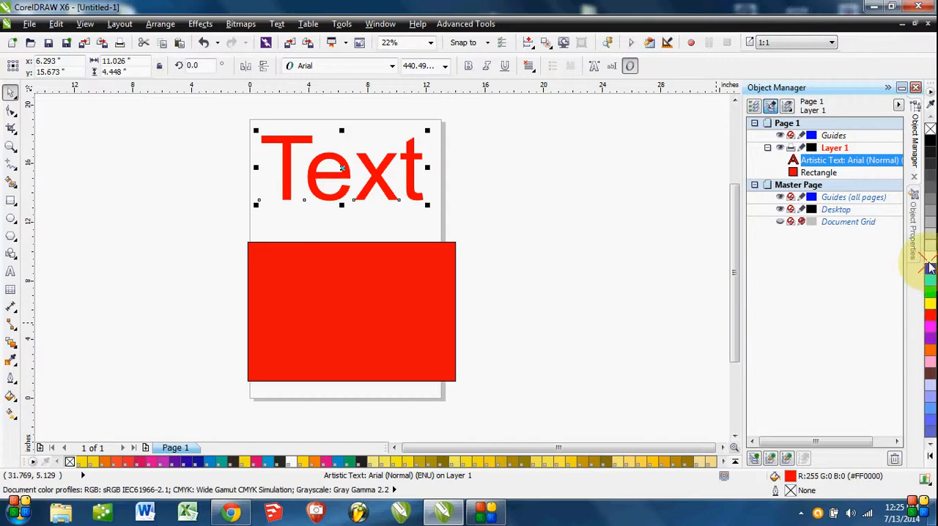
left_click(931, 268)
left_click(932, 283)
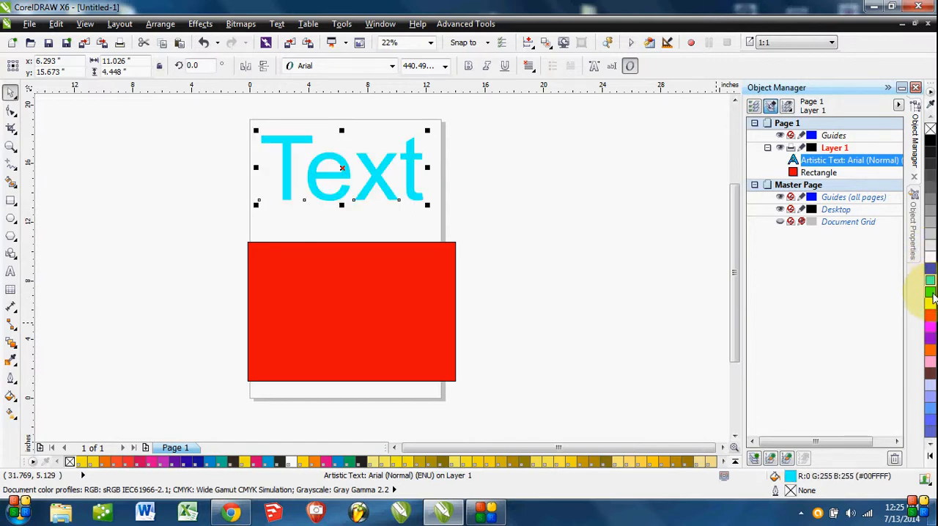
left_click(931, 294)
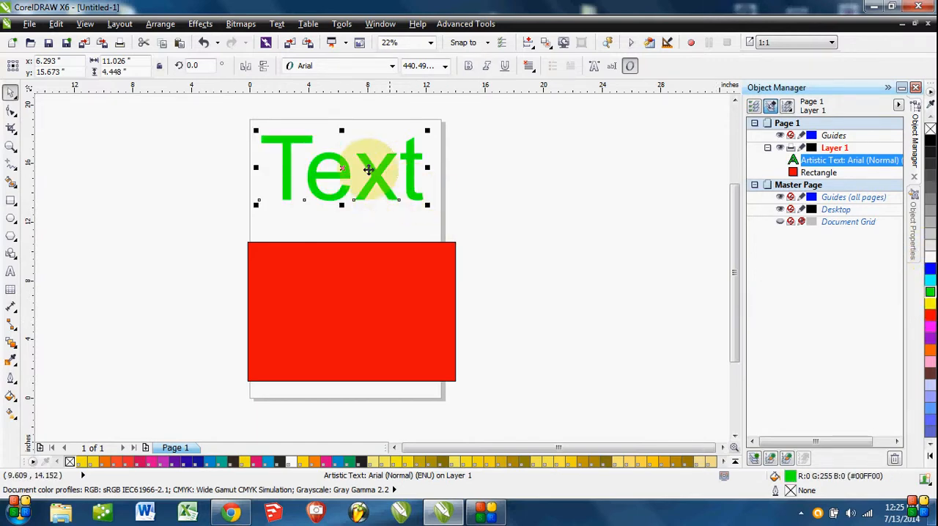
Try purple, gray, yellow and no outline on the text, ending with a black hairline outline.
right_click(930, 339)
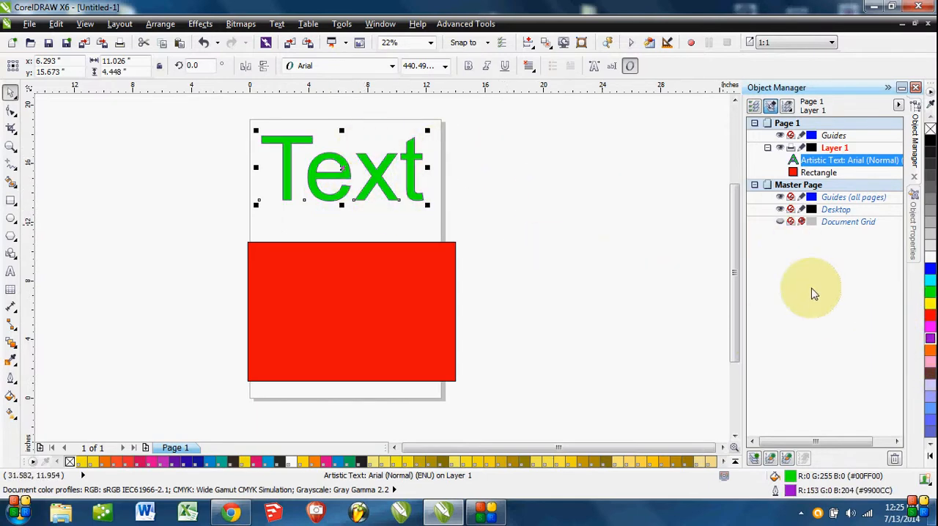
right_click(928, 196)
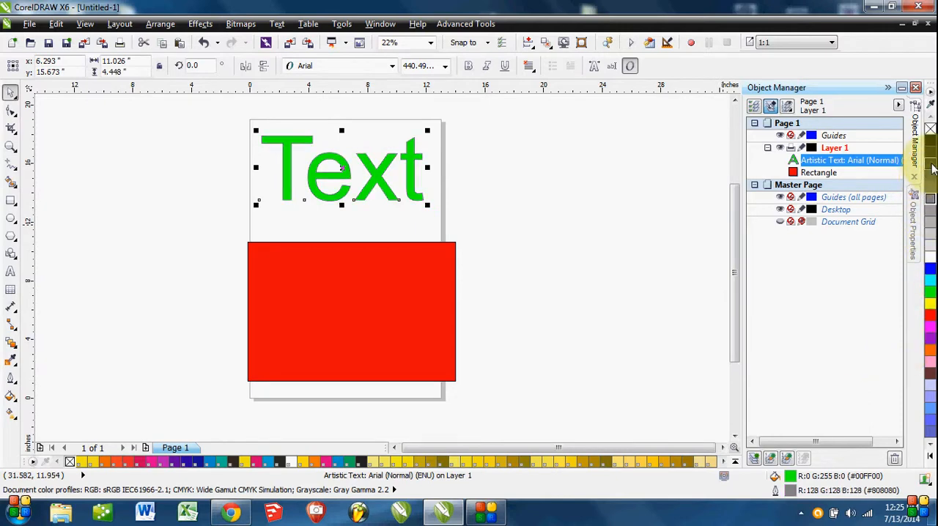
right_click(931, 170)
right_click(931, 187)
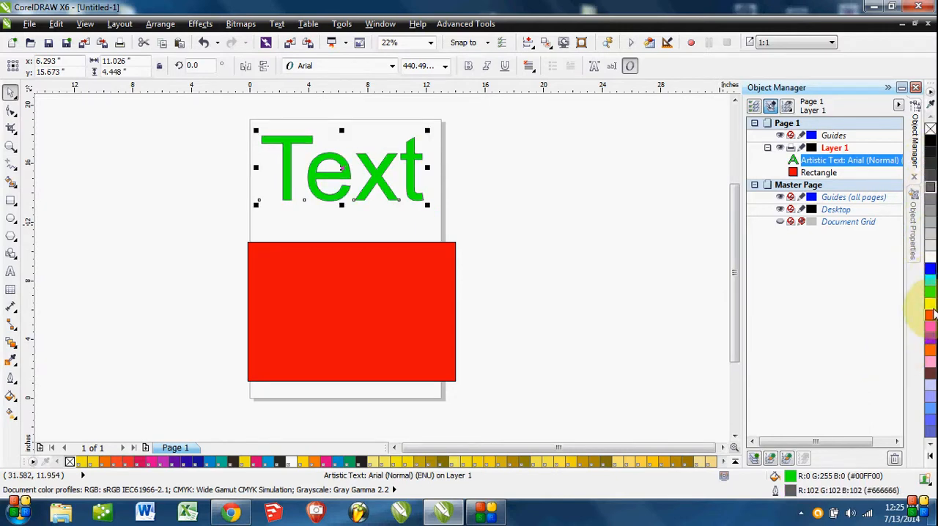
right_click(931, 305)
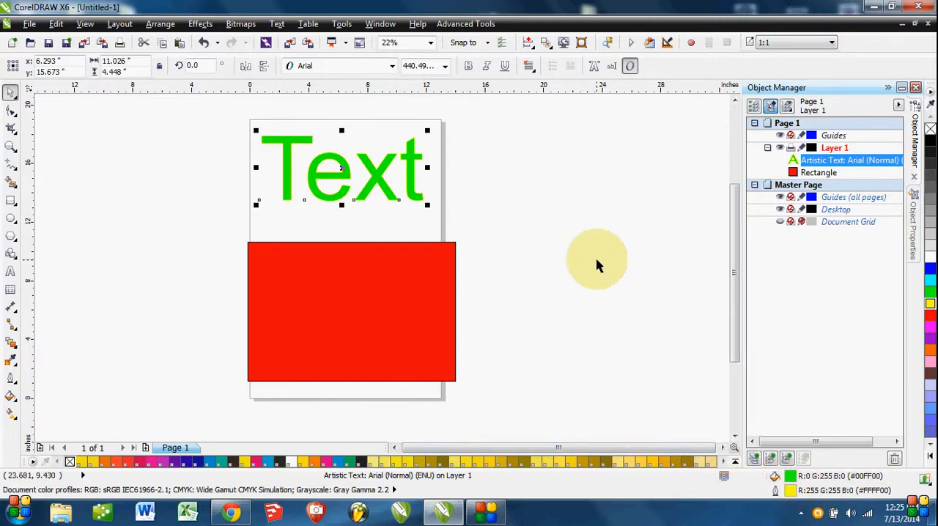
right_click(931, 130)
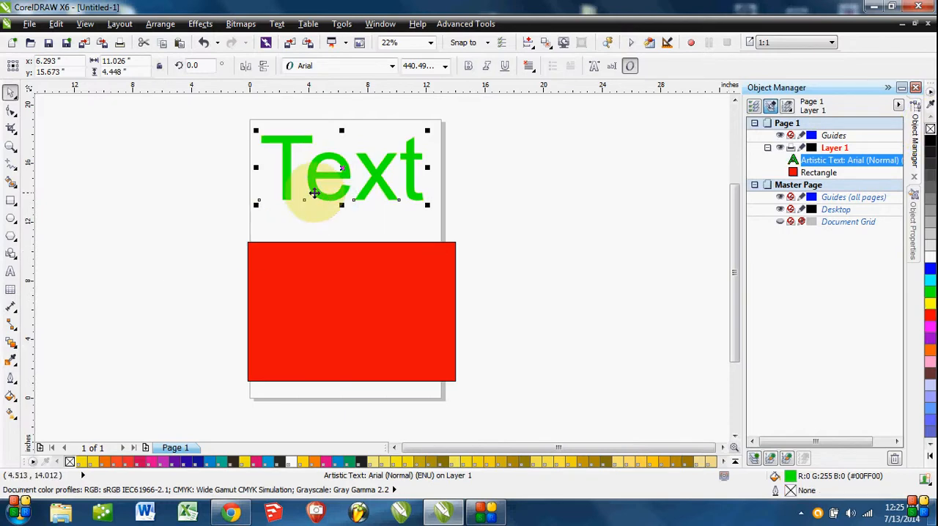
right_click(932, 143)
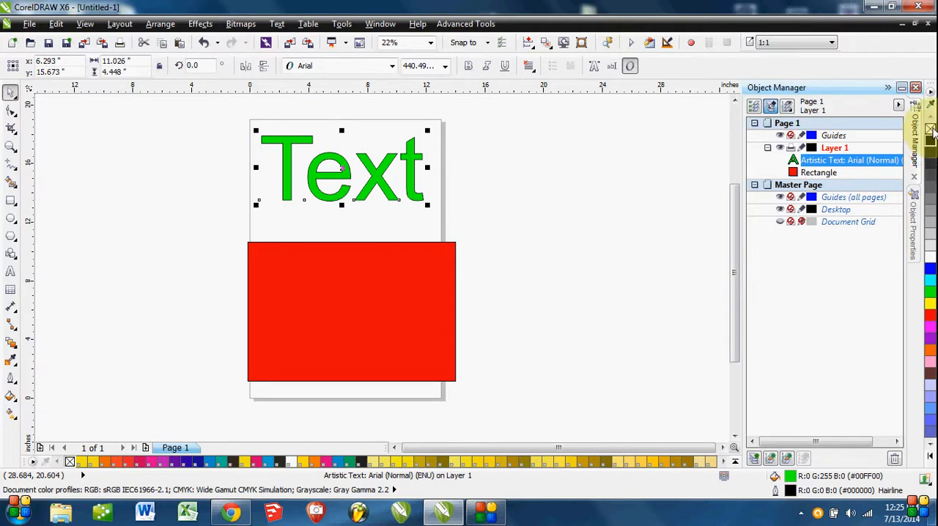
Remove the text's fill and move it down over the rectangle to about x 6.34, y 11.04 inches.
left_click(931, 130)
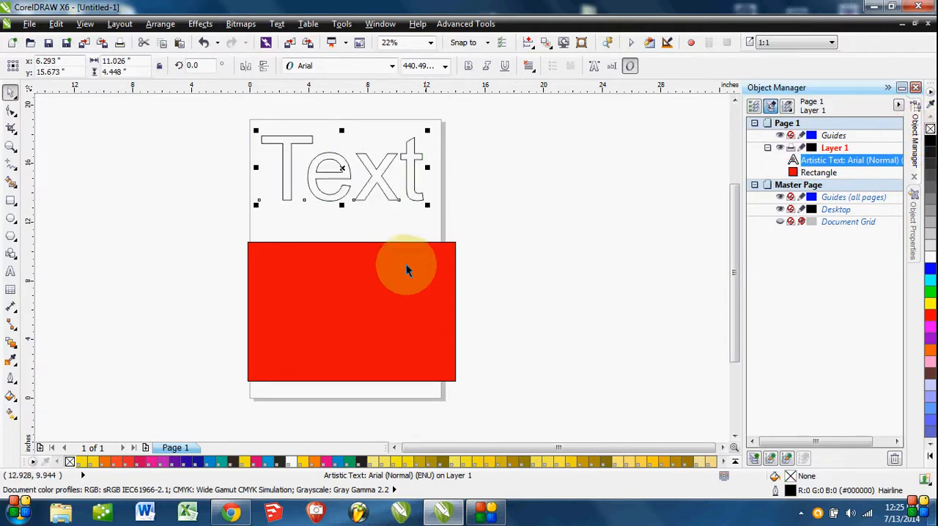
left_click_drag(322, 178, 314, 247)
left_click_drag(283, 210, 288, 211)
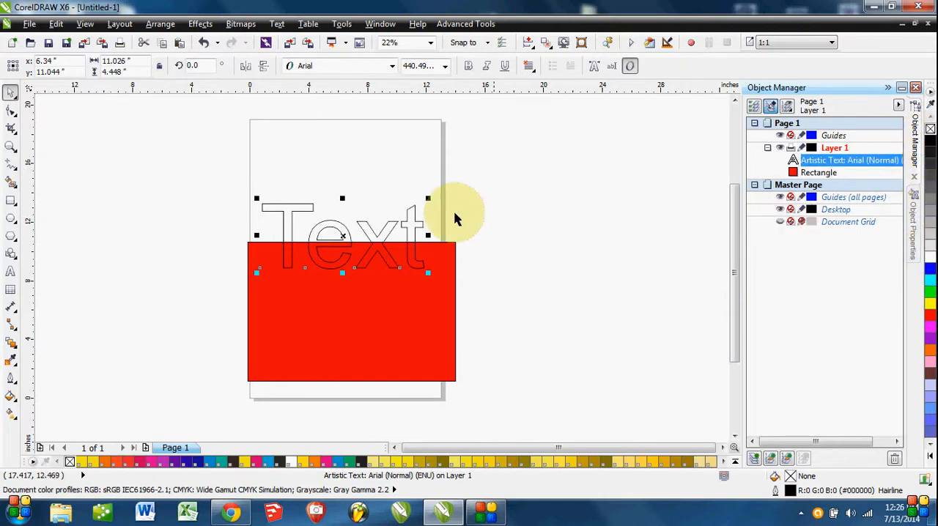
Move the text back up to about x 6.62, y 15.49 inches, fill it with black and clear the selection.
left_click_drag(371, 225, 376, 170)
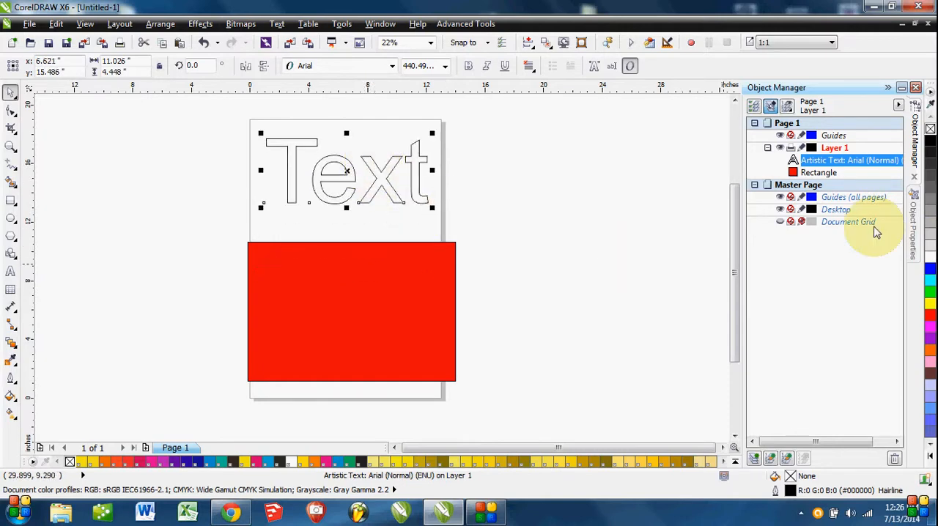
left_click(929, 139)
left_click(548, 237)
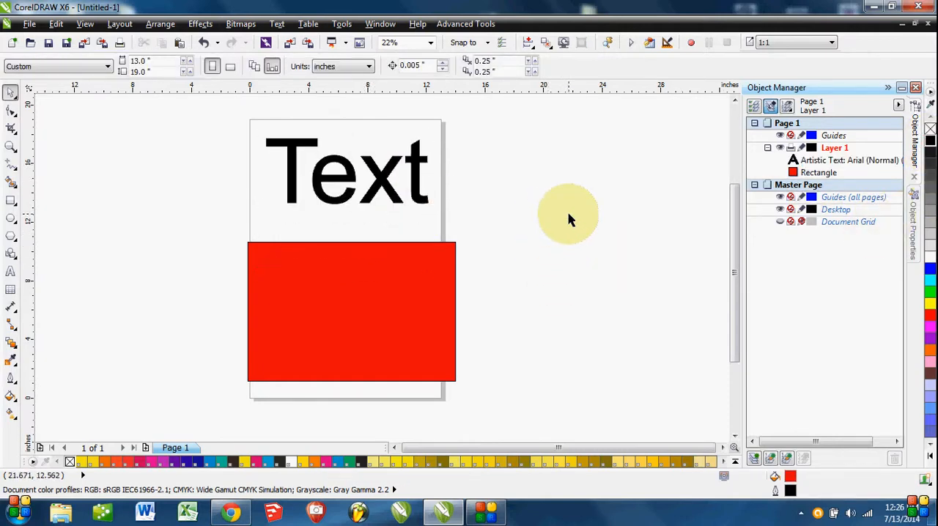
Select the text and the rectangle alternately on the page to check how each is identified, leaving nothing selected.
left_click(380, 168)
left_click(377, 262)
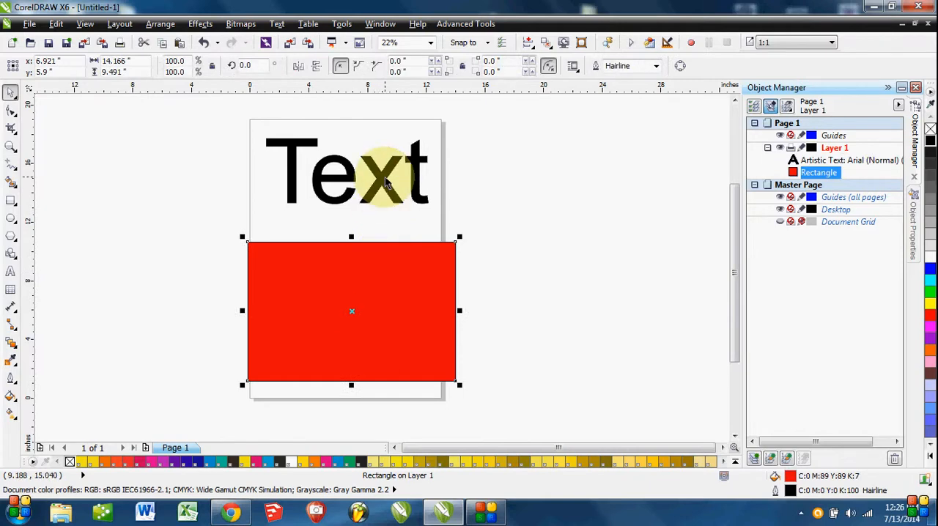
left_click(376, 182)
left_click(338, 316)
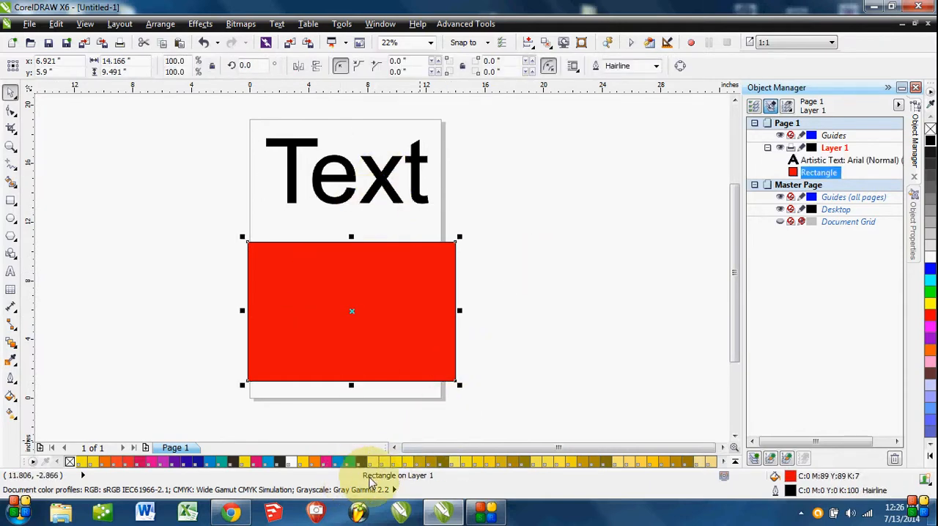
left_click(421, 344)
left_click(377, 172)
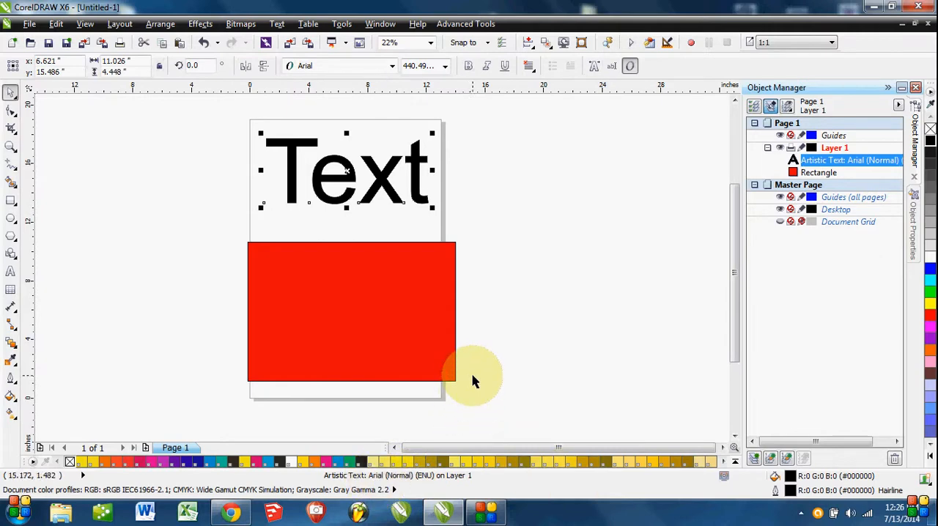
left_click(636, 248)
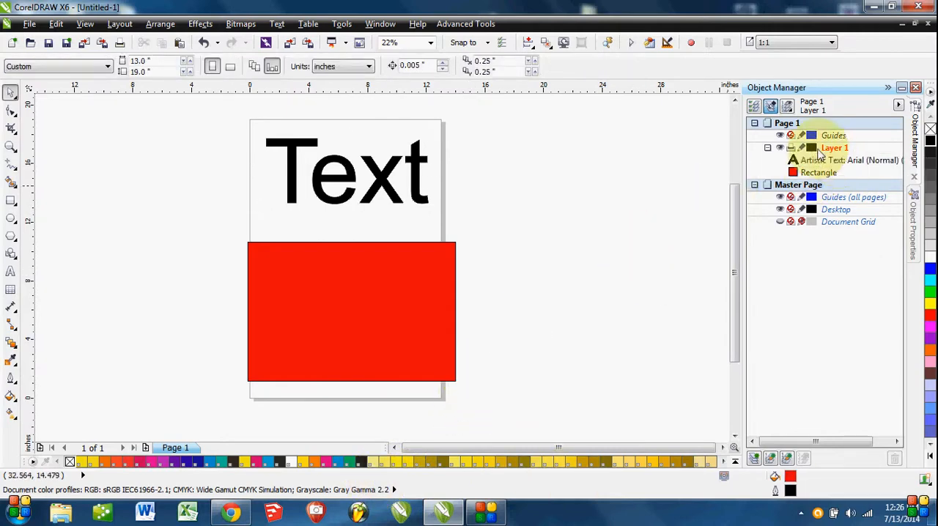
Show Object Properties and compare the text's Character settings with the rectangle's Outline and Fill settings, ending on the text.
left_click(921, 213)
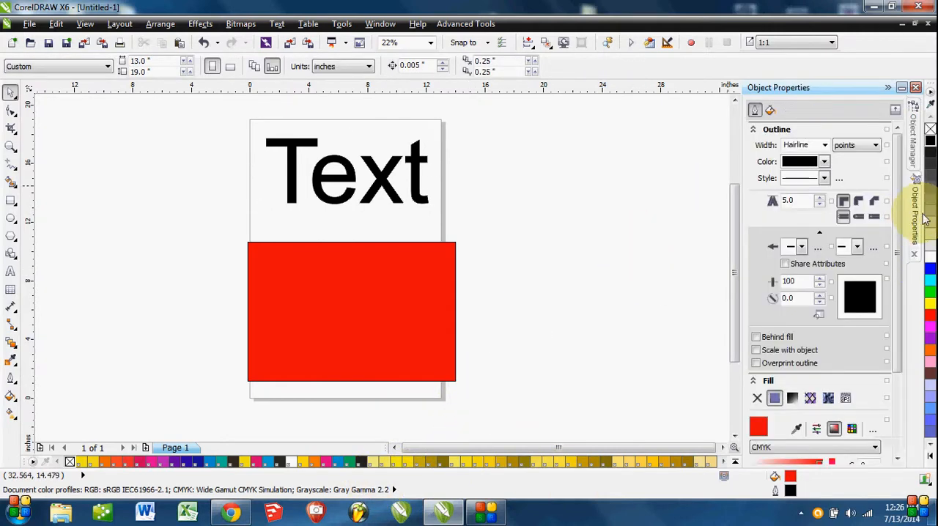
left_click(376, 187)
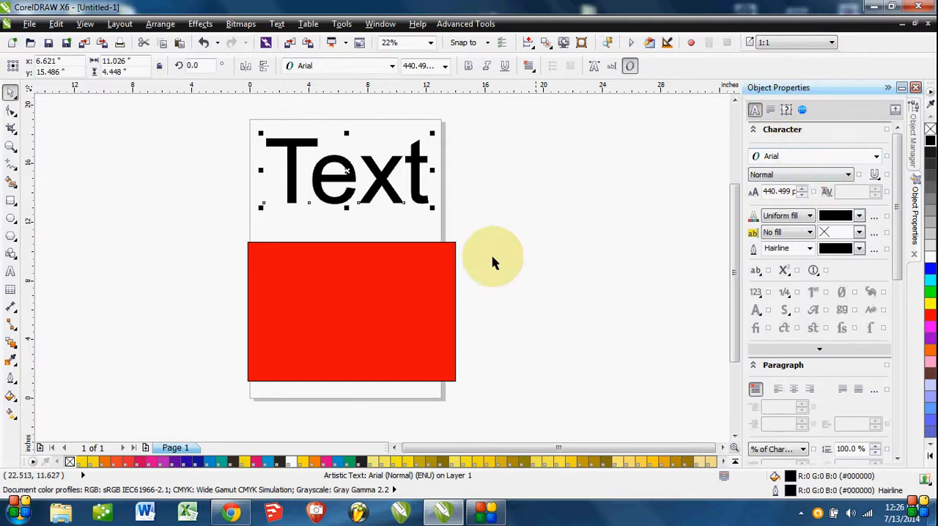
left_click(369, 320)
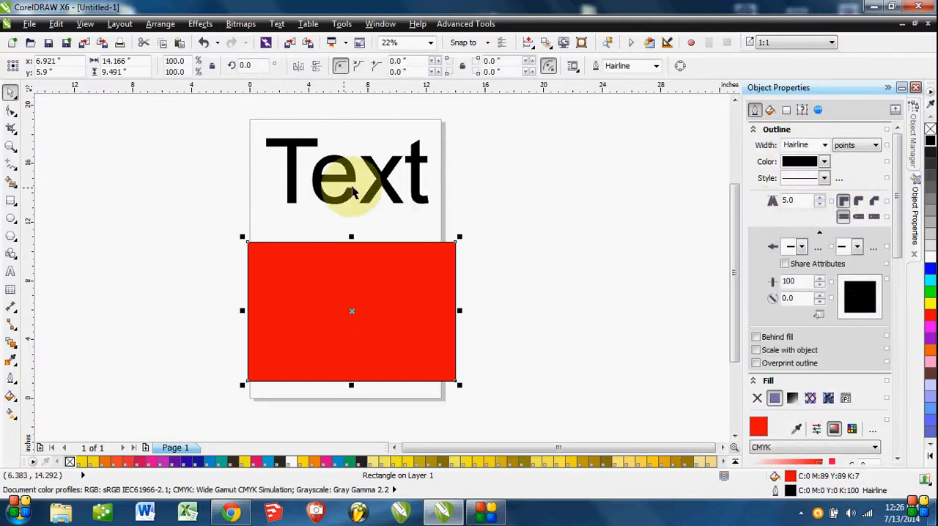
left_click(385, 181)
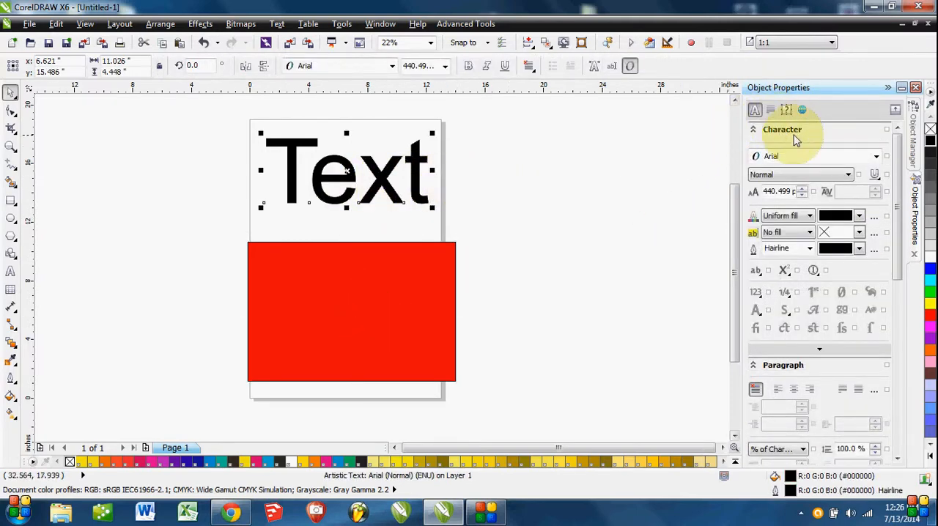
left_click(376, 292)
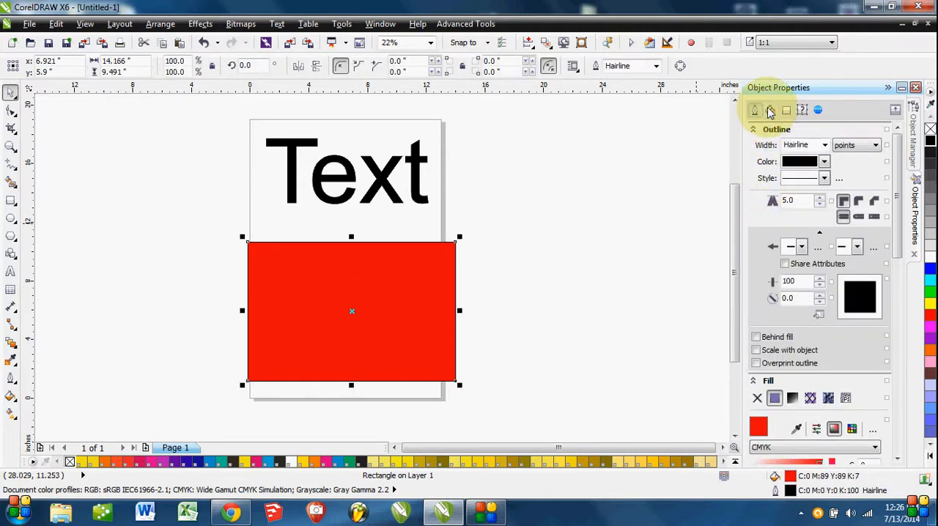
left_click(770, 110)
left_click(382, 187)
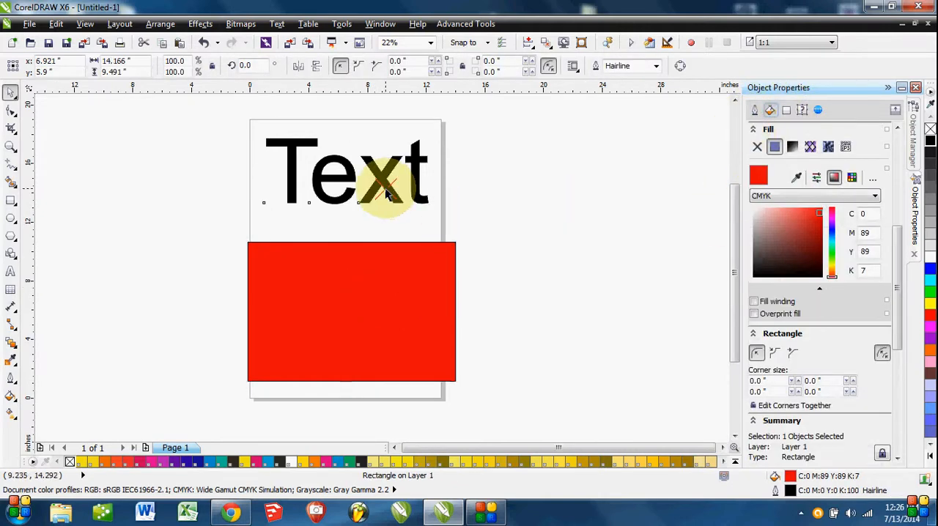
left_click(759, 110)
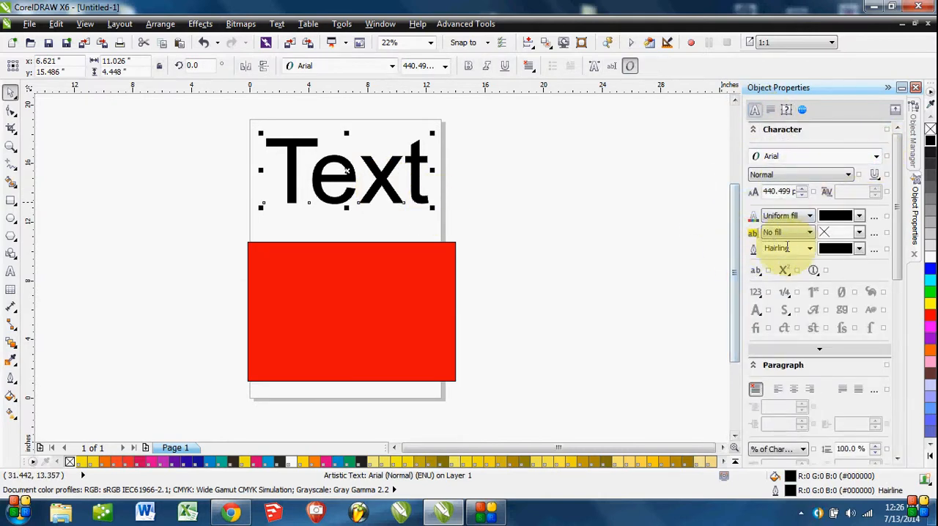
Set the text's uniform fill to light gray #CCCCCC in its Character properties.
left_click(810, 216)
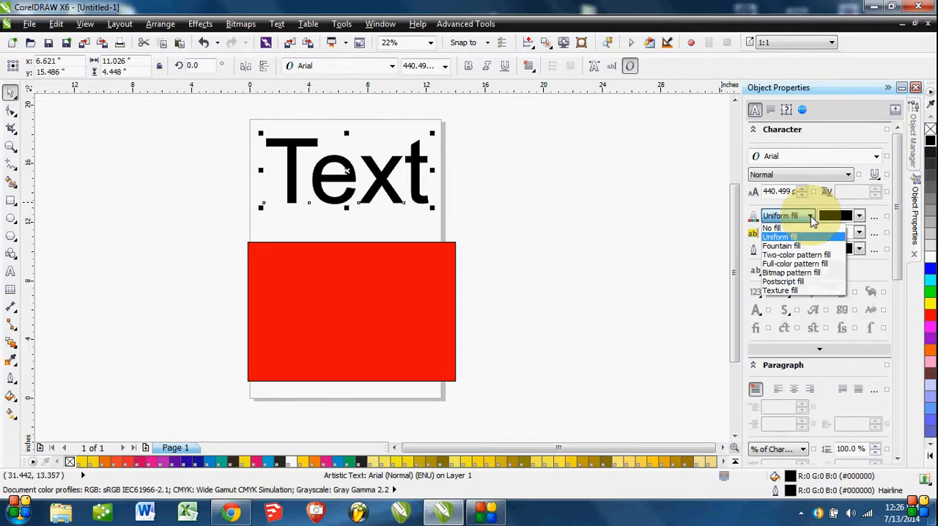
left_click(794, 236)
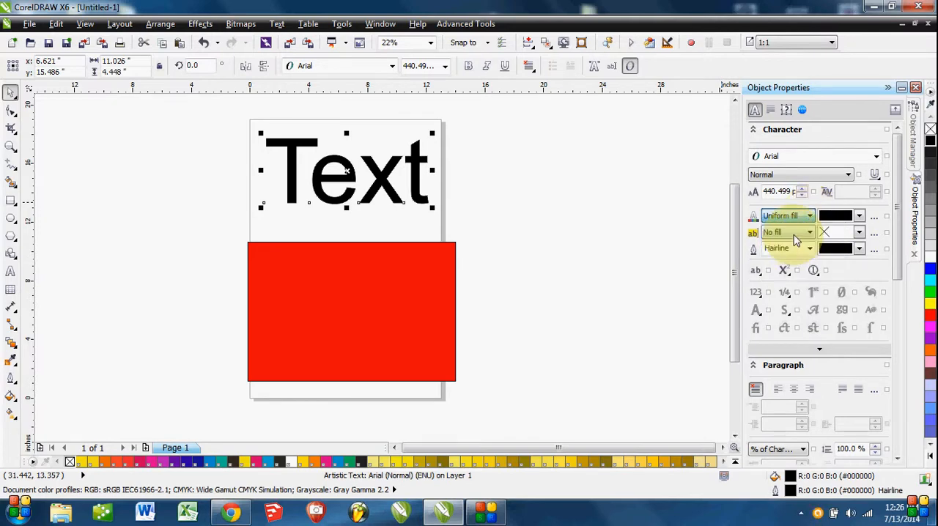
left_click(859, 217)
left_click(862, 248)
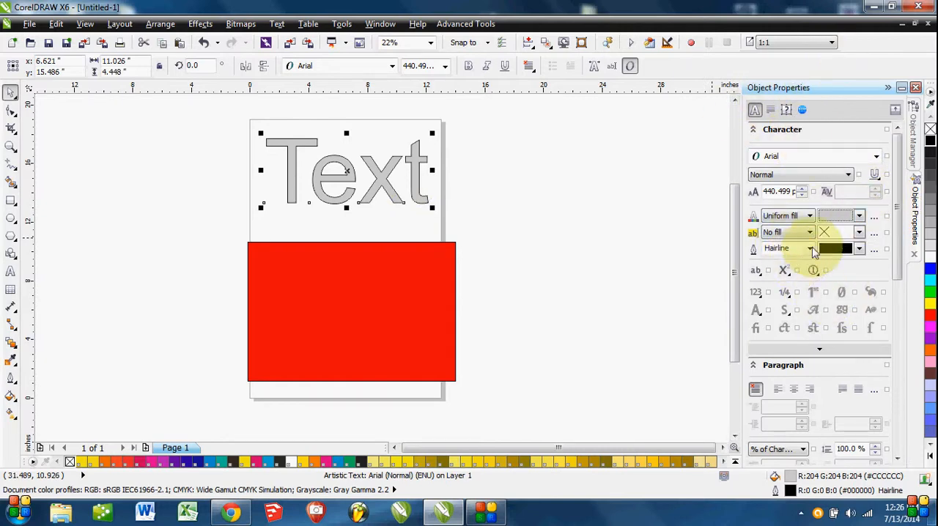
left_click_drag(897, 225, 896, 195)
Delete the red rectangle below the text.
left_click(505, 255)
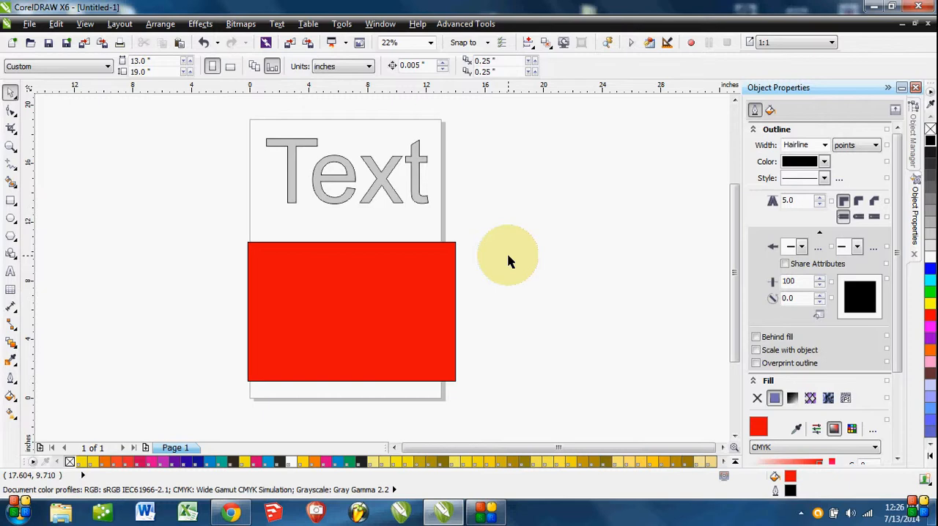
left_click(356, 342)
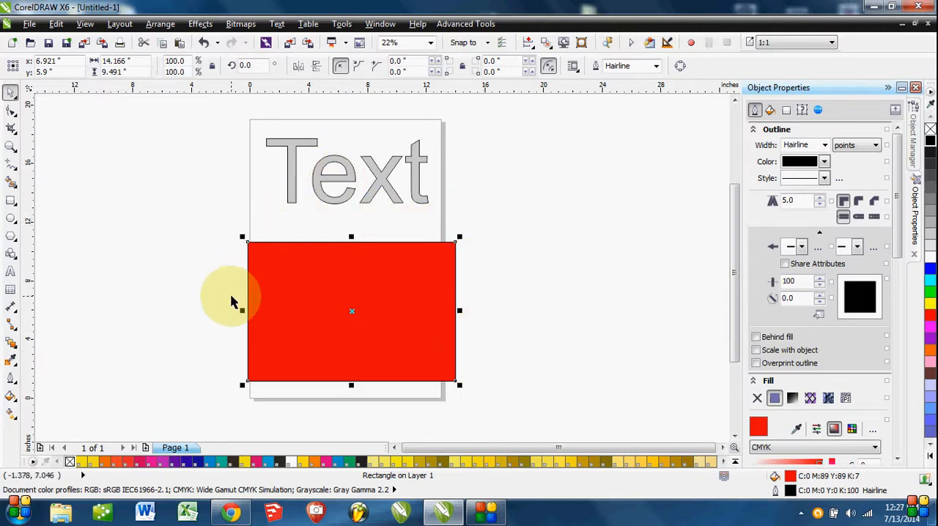
key("Delete")
Place two copies of the gray text below the original, the lowest at about x 7.74, y 3.38 inches.
left_click(347, 182)
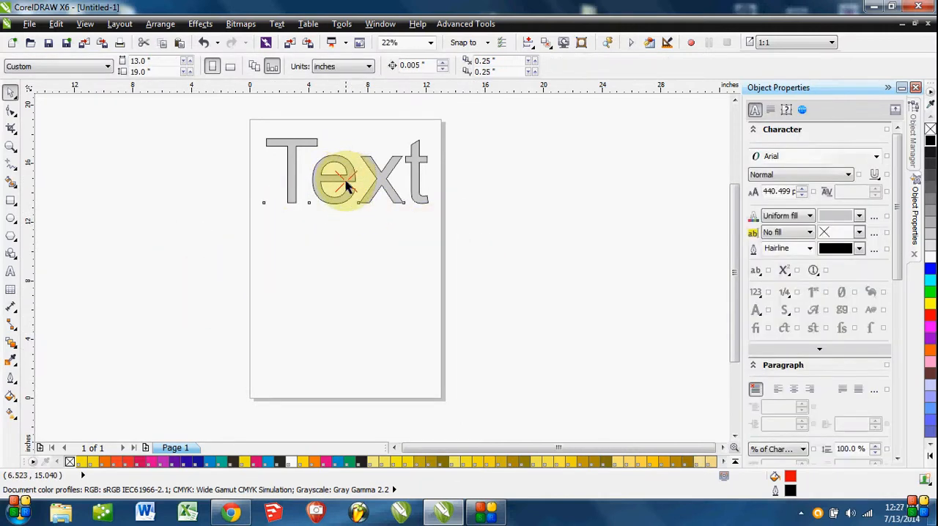
right_click(301, 266)
left_click_drag(346, 182, 360, 365)
right_click(363, 367)
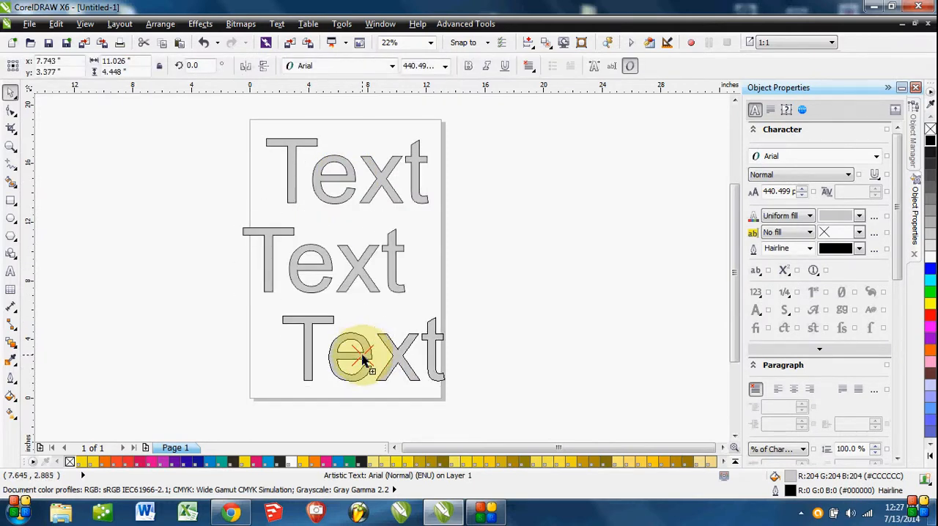
left_click(532, 387)
left_click_drag(484, 379, 505, 360)
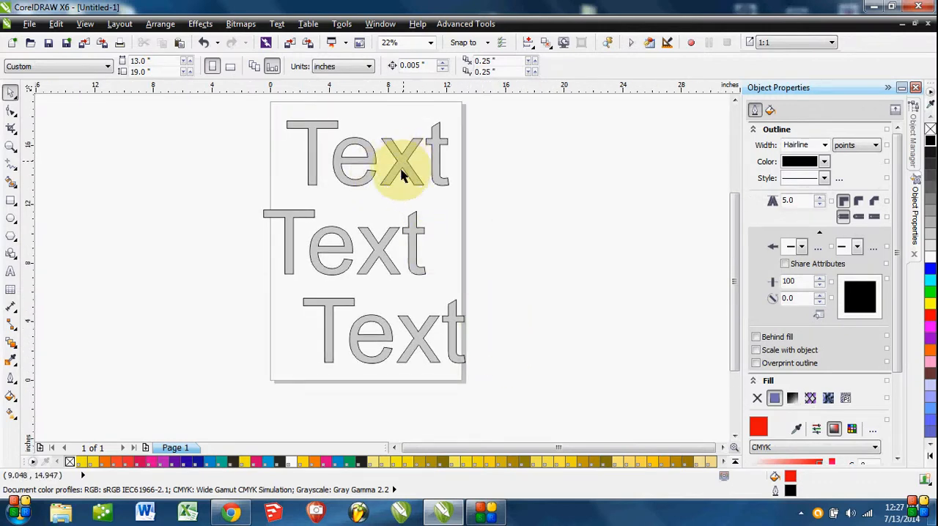
Delete the middle and lowest copies of the text, keeping only the original.
left_click(386, 254)
key("Delete")
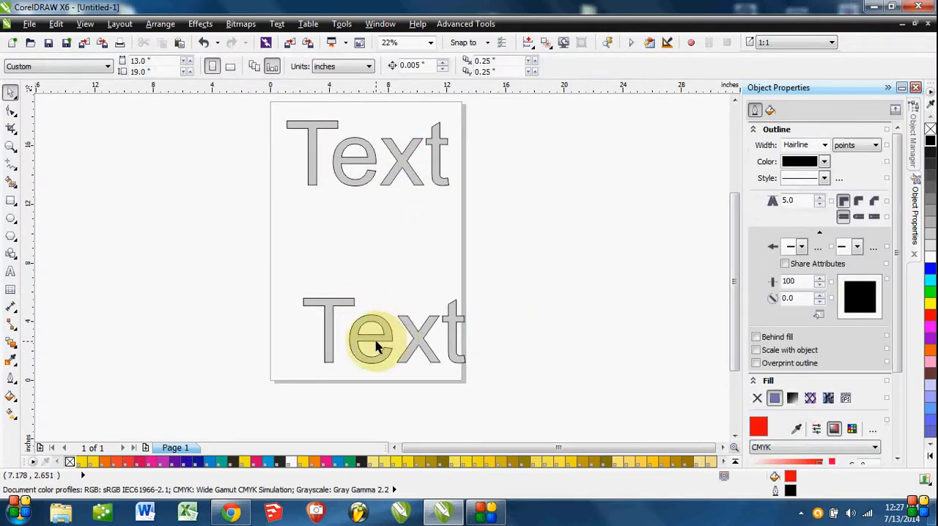
left_click(375, 346)
key("Delete")
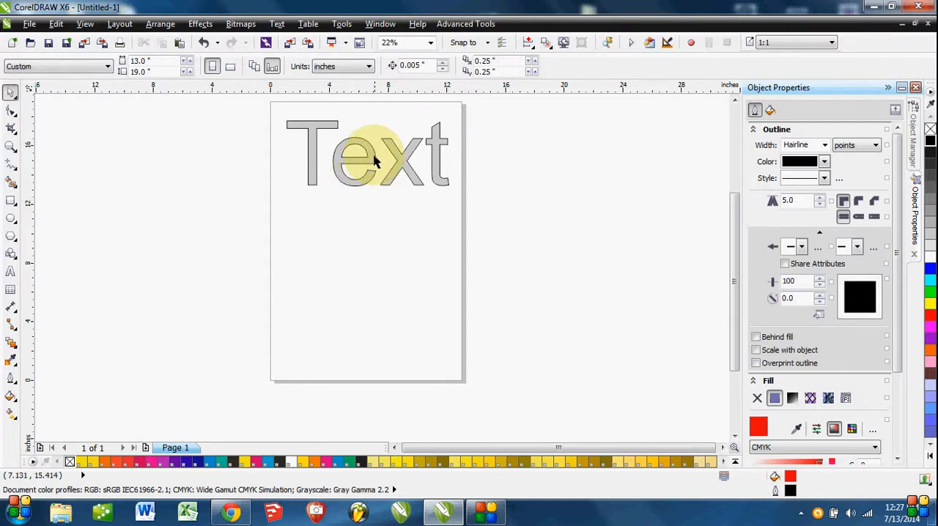
Place two copies of the gray text below the original, the lowest at about x 9.99, y 3.94 inches.
mouse_move(374, 163)
left_mouse_down()
mouse_move(360, 299)
mouse_move(412, 185)
mouse_move(321, 170)
mouse_move(356, 197)
mouse_move(331, 286)
mouse_move(331, 332)
mouse_move(404, 365)
mouse_move(418, 153)
mouse_move(385, 159)
left_mouse_up()
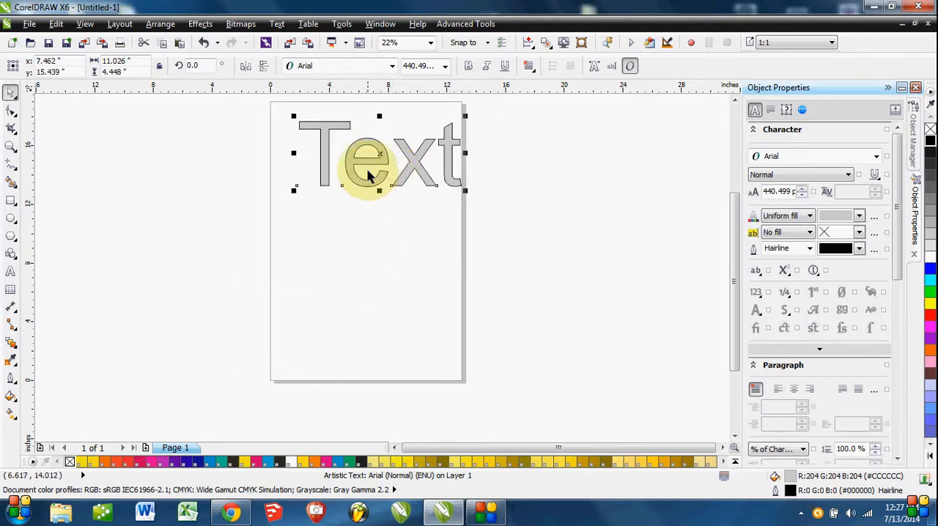
left_click_drag(386, 159, 349, 305)
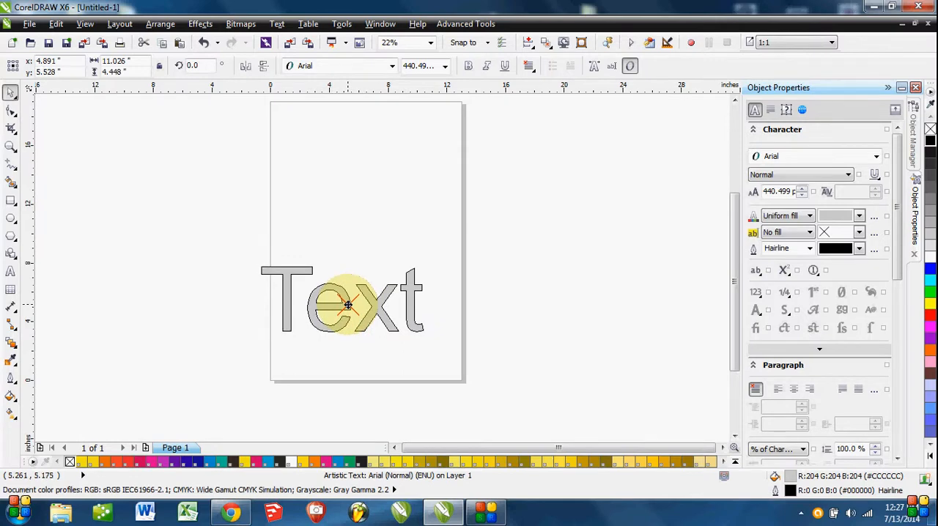
right_click(350, 307)
left_click_drag(348, 305, 356, 261)
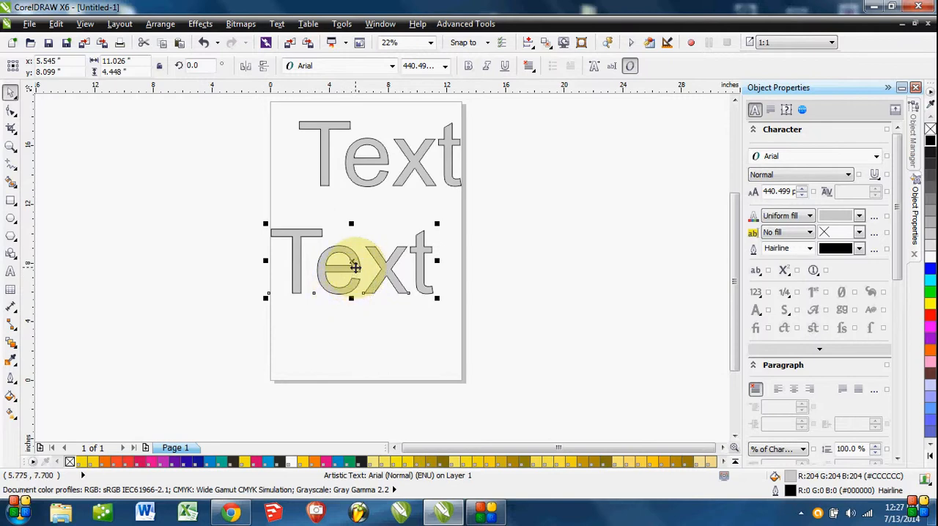
left_click_drag(355, 267, 424, 303)
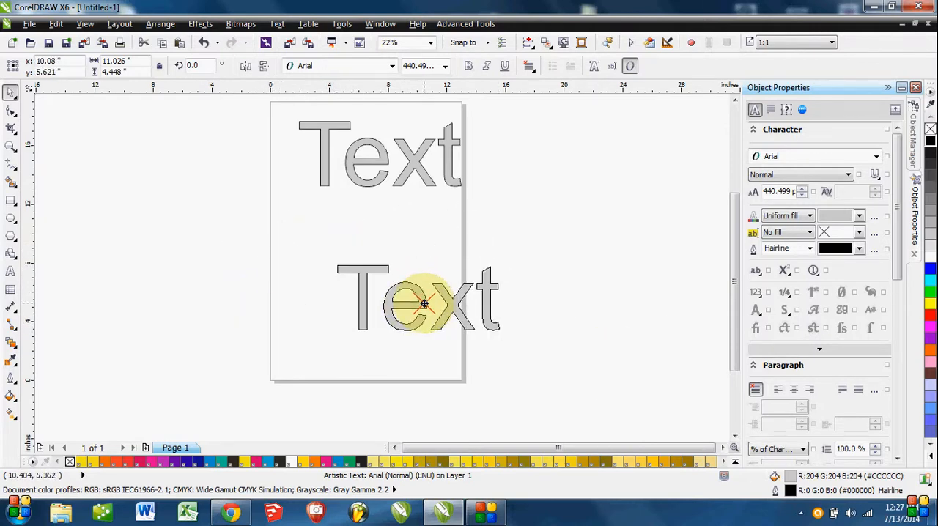
right_click(425, 304)
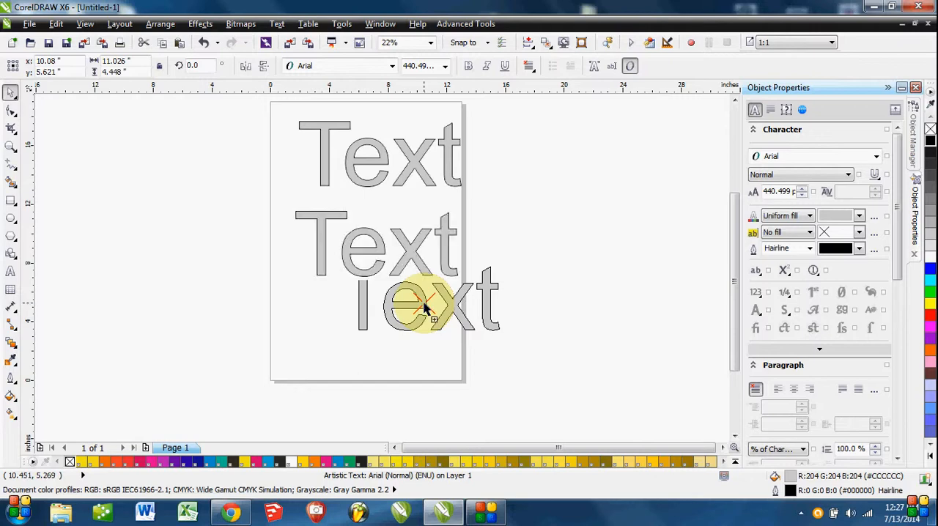
left_click_drag(424, 307, 423, 327)
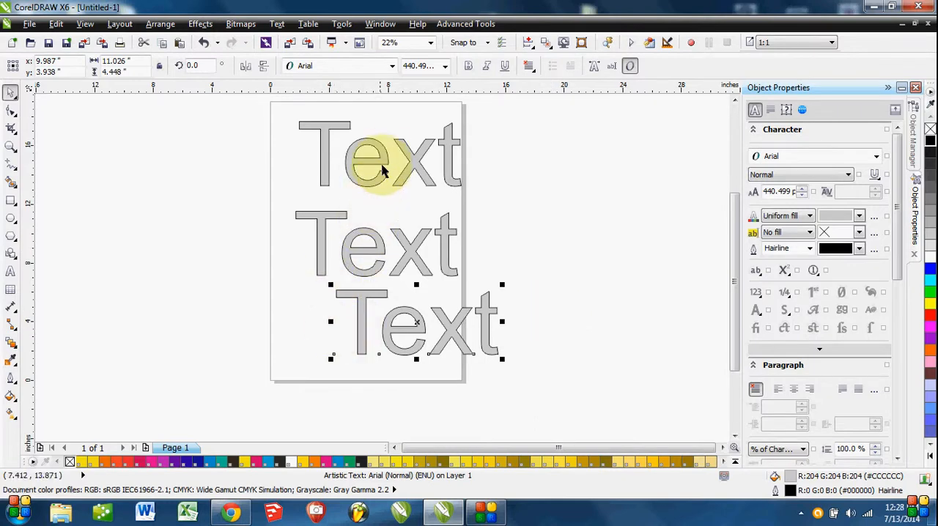
Arrange the three gray texts in a vertical column inside the page, the lowest at about x 6.43, y 3.61 inches.
left_click_drag(382, 161, 363, 141)
left_click_drag(379, 240, 367, 222)
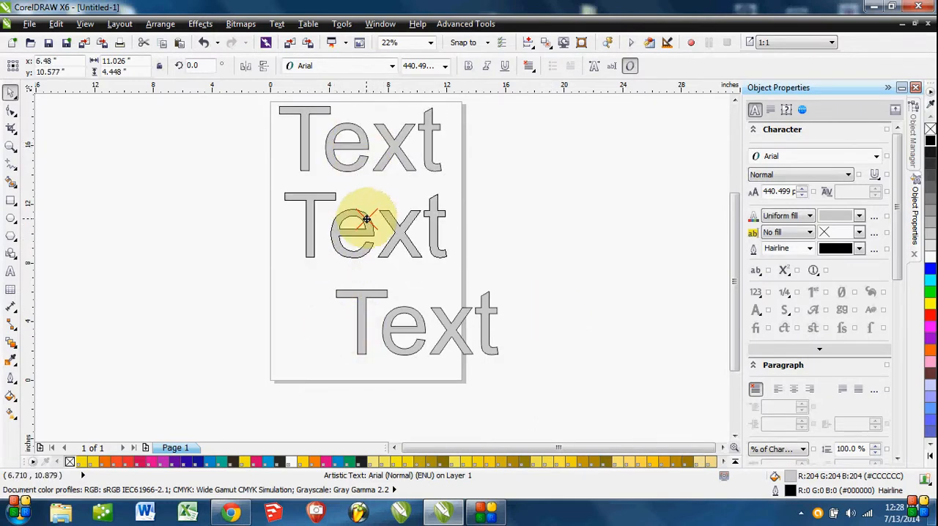
left_click_drag(397, 338, 344, 342)
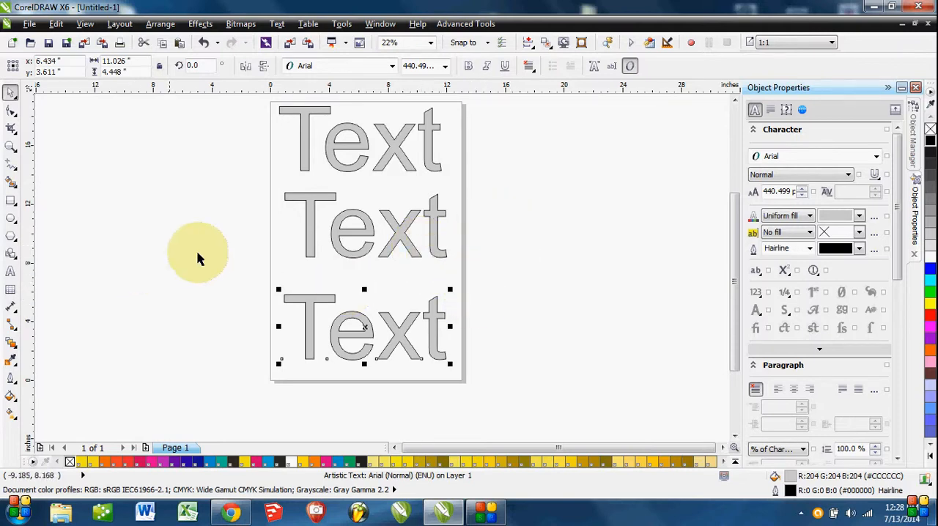
left_click(220, 248)
left_click(339, 334)
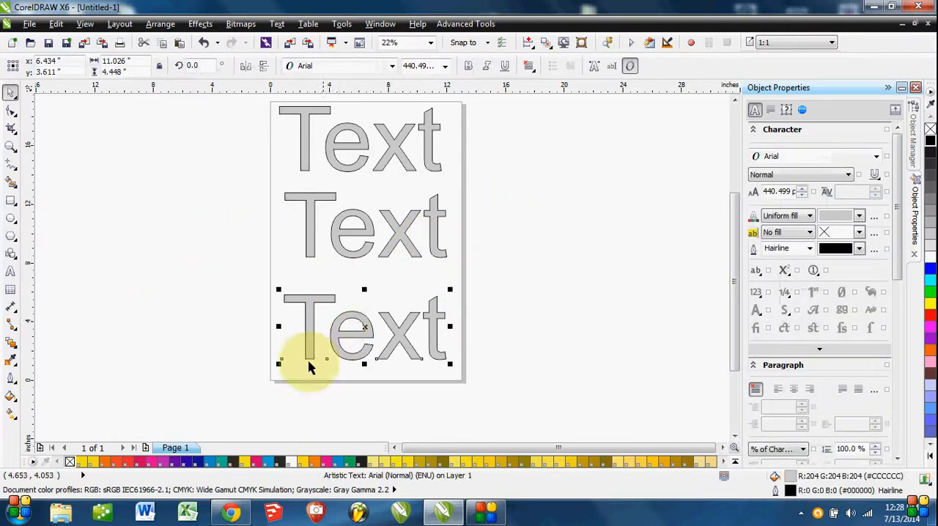
scroll(261, 319, "down", 2)
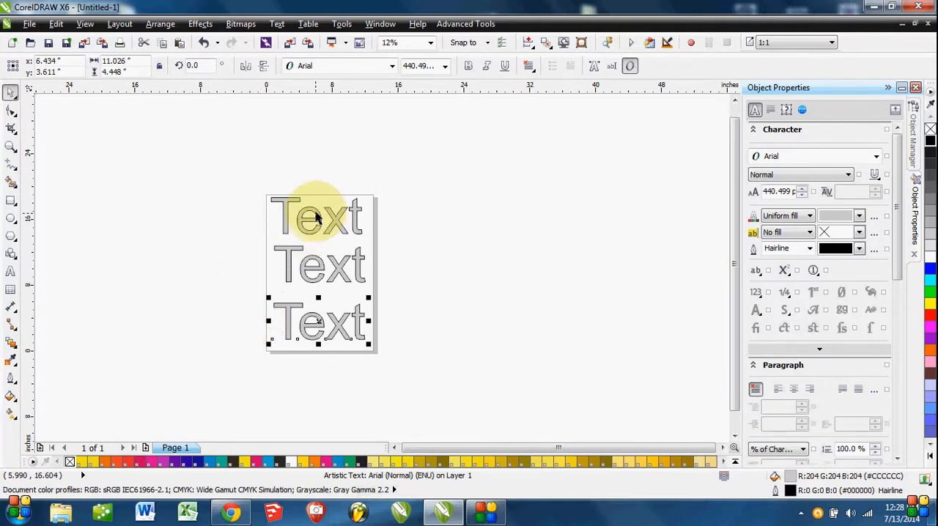
left_click_drag(318, 218, 319, 218)
Group the three texts and shift the group slightly to about x 6.67, y 9.41 inches.
left_click(422, 232)
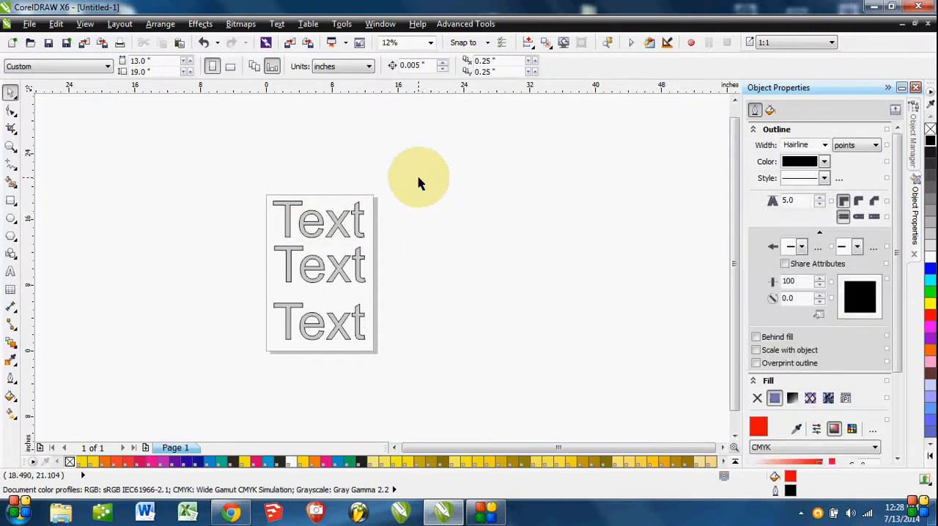
left_click_drag(418, 181, 230, 382)
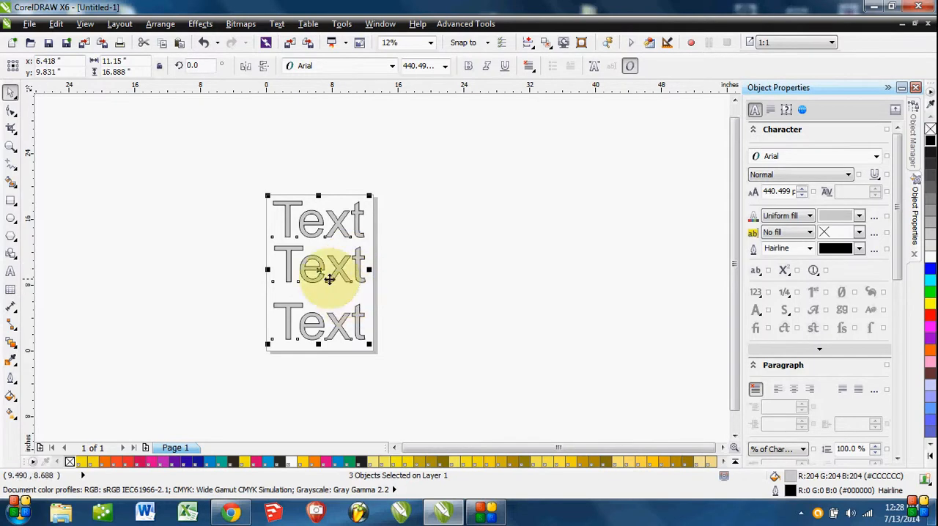
right_click(336, 269)
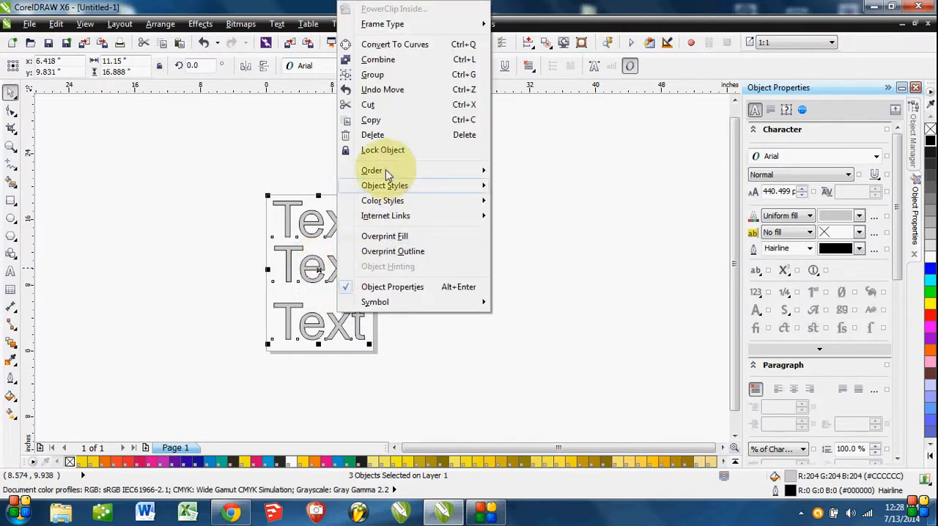
left_click(389, 77)
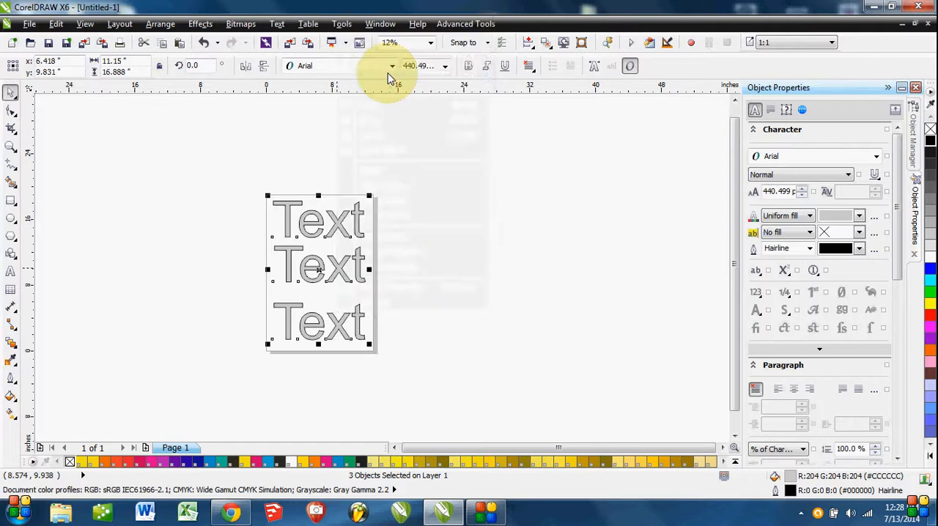
left_click(406, 314)
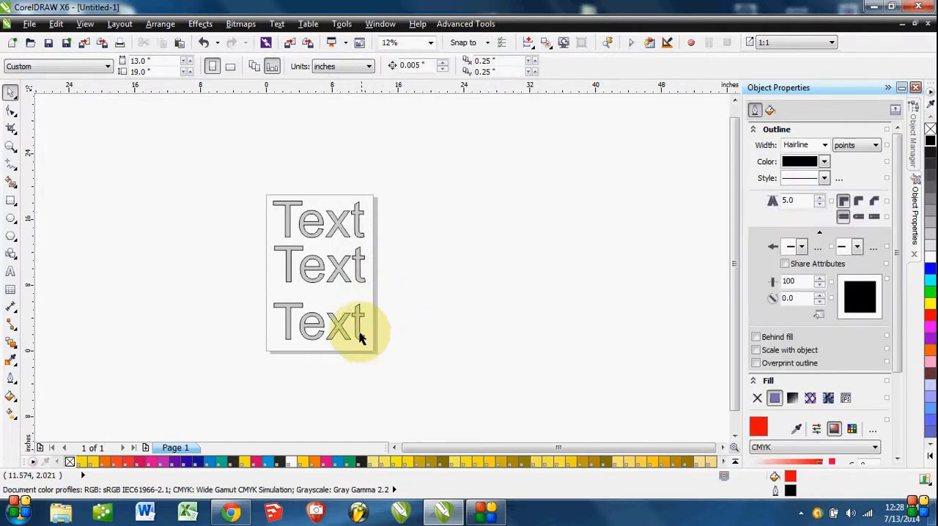
left_click(357, 334)
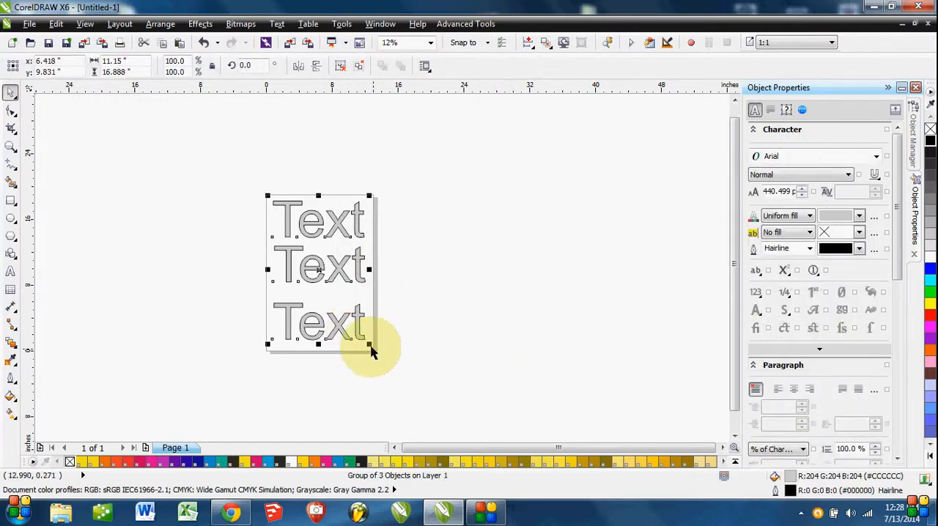
mouse_move(358, 329)
left_mouse_down()
mouse_move(400, 343)
mouse_move(353, 323)
mouse_move(359, 332)
left_mouse_up()
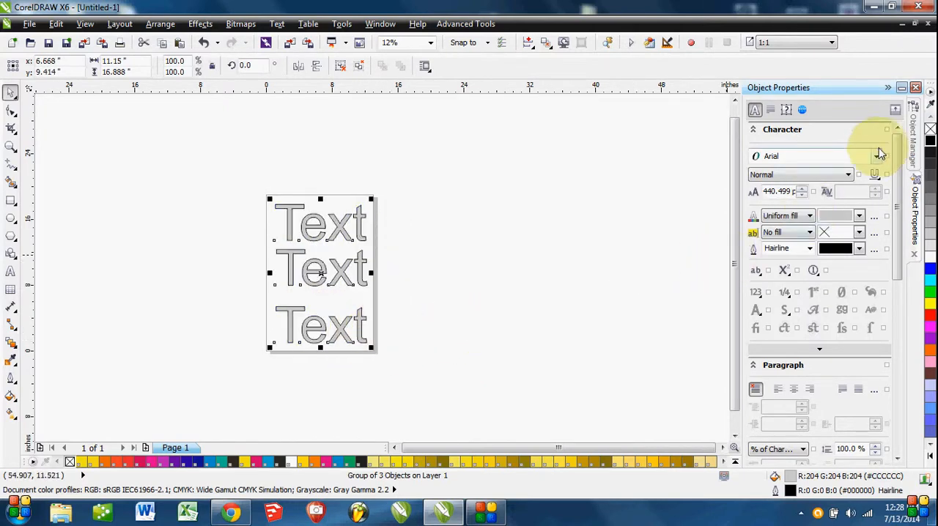
Expand the group of three texts in the Object Manager and select each member in turn.
left_click(916, 128)
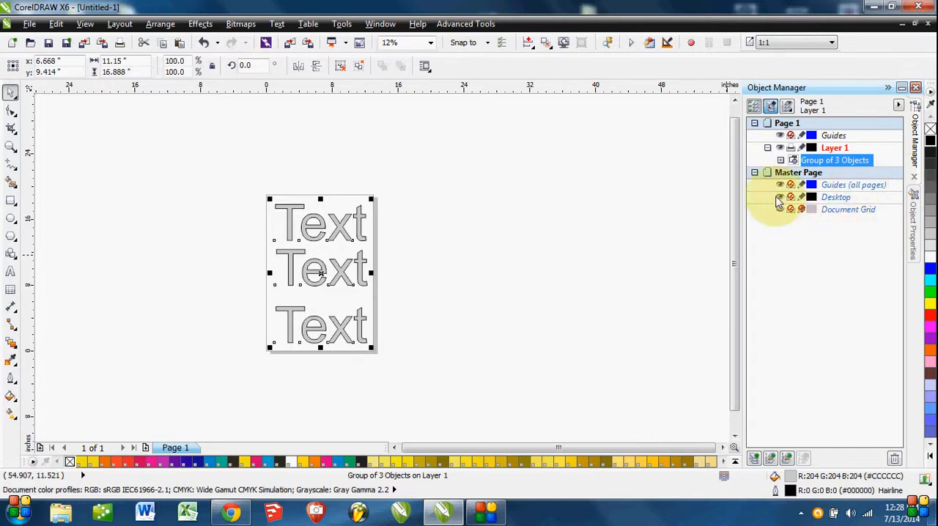
left_click(652, 240)
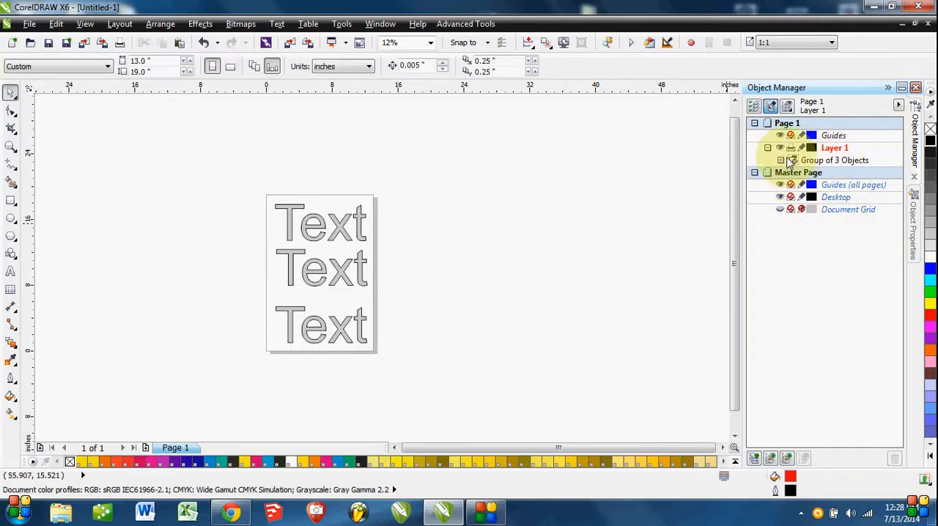
left_click(781, 161)
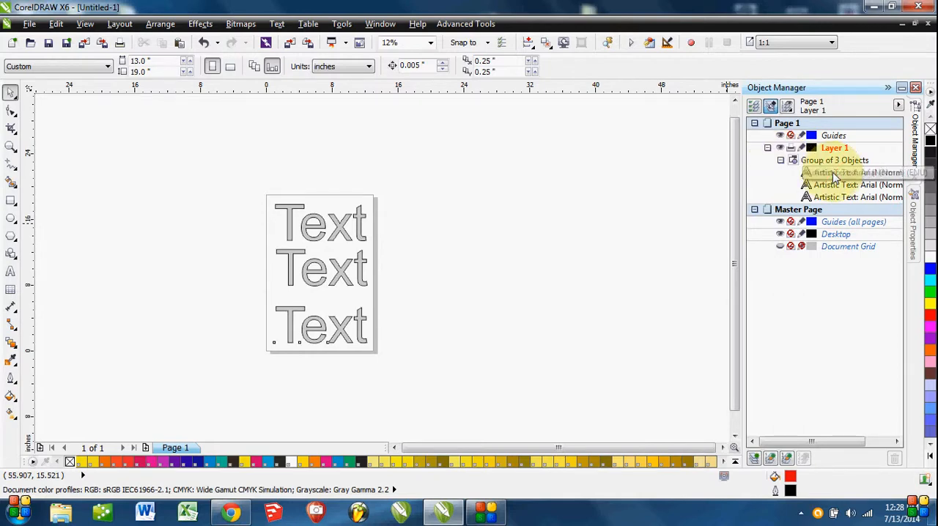
left_click(835, 176)
left_click(836, 186)
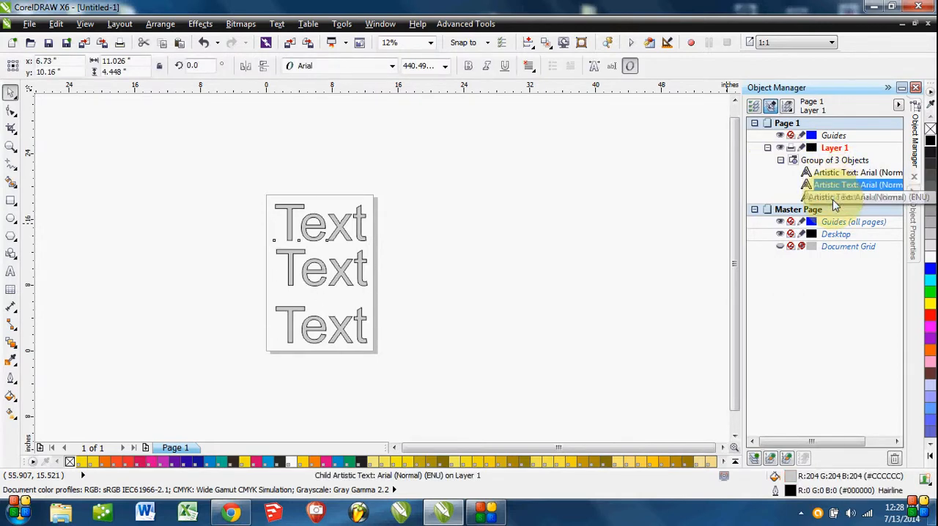
left_click(834, 198)
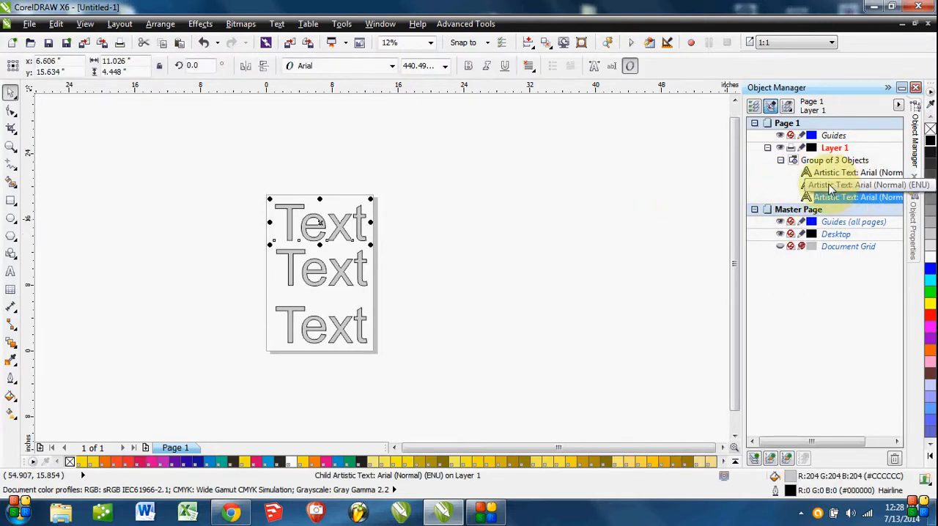
Fill the group's lowest text with yellow #FFFF00 and its uppermost text with cyan #00FFFF, keeping them grouped.
left_click(834, 176)
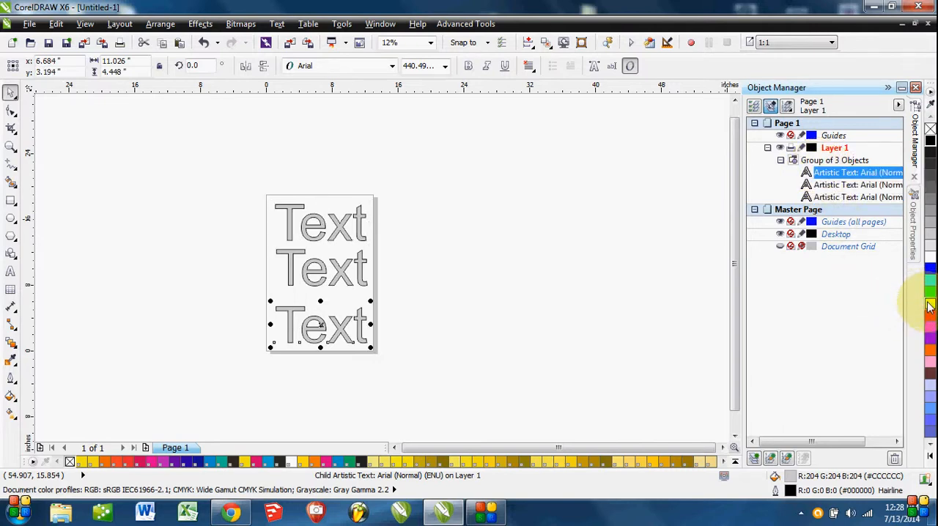
left_click(837, 198)
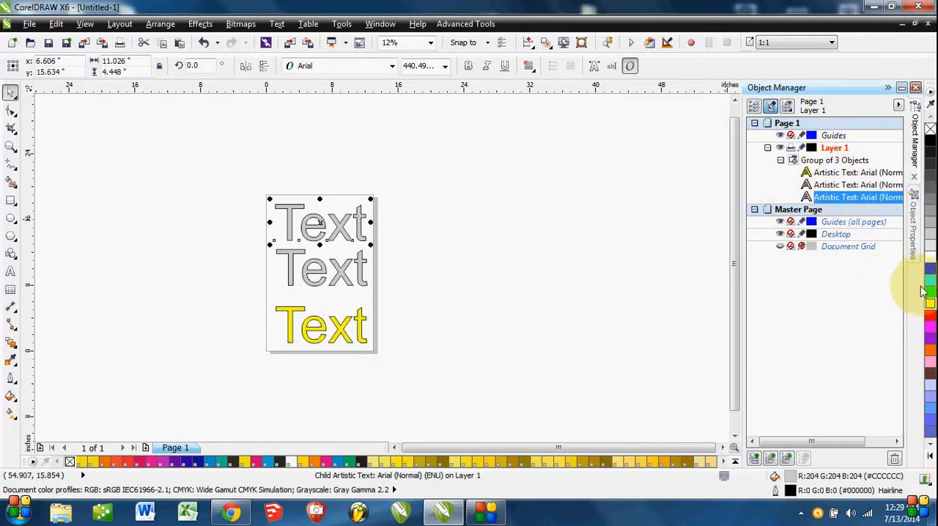
left_click(931, 285)
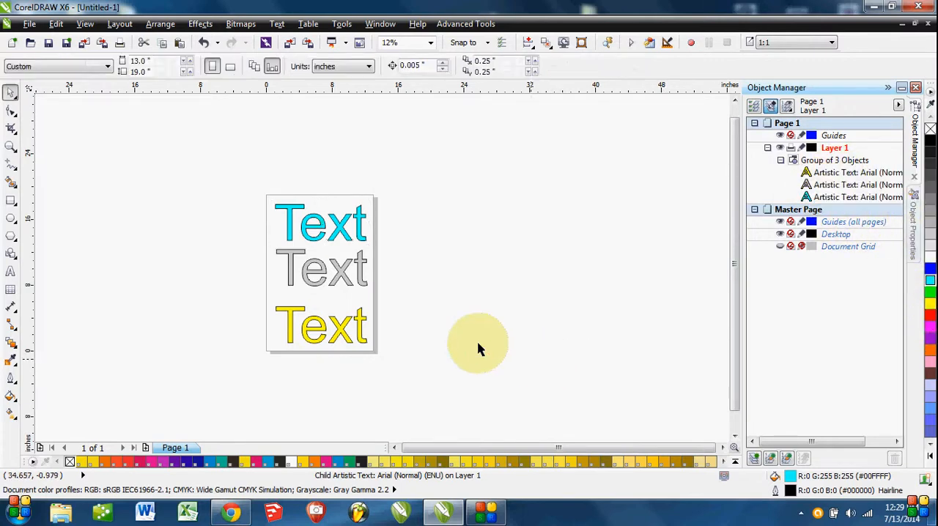
Shift the group to about x 6.84, y 9.33 inches and select only the yellow text inside it, ending with nothing selected.
mouse_move(361, 320)
left_mouse_down()
mouse_move(396, 320)
mouse_move(360, 325)
left_mouse_up()
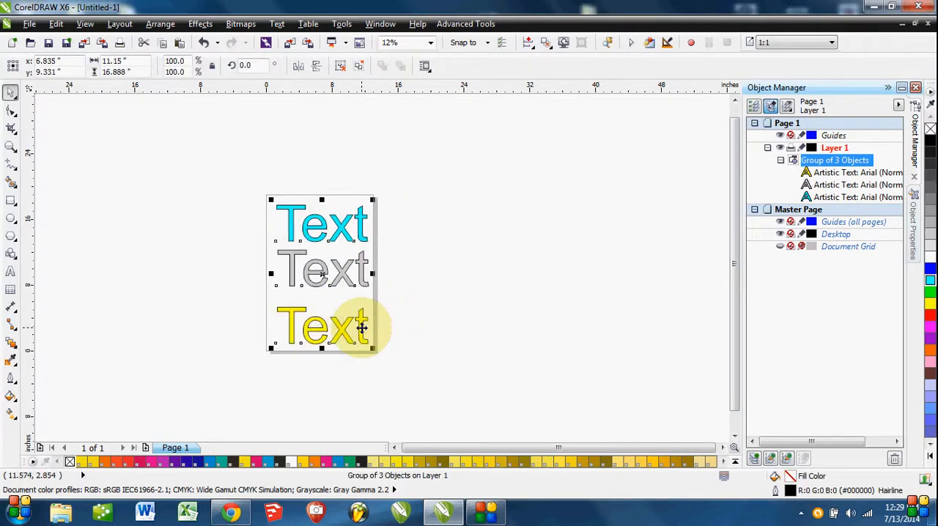
left_click(413, 346)
left_click(361, 323)
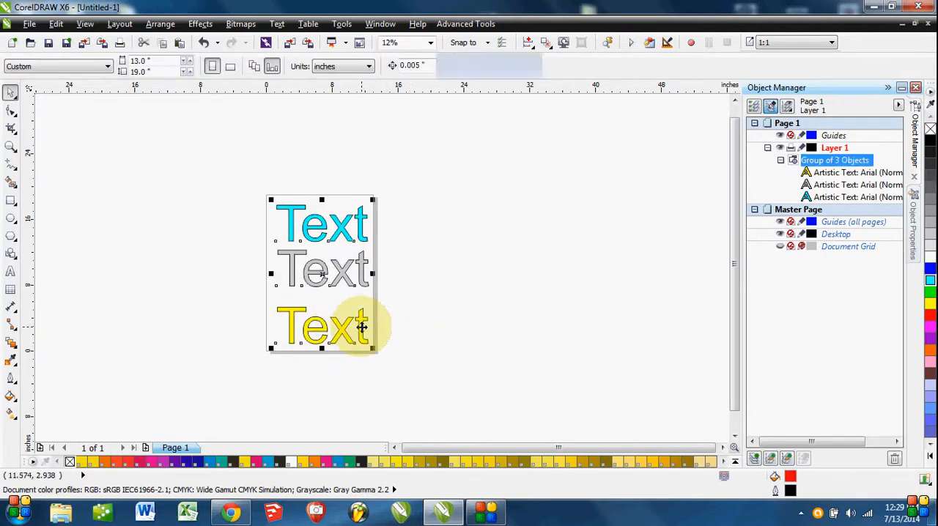
left_click(362, 327, "ctrl")
left_click(419, 336)
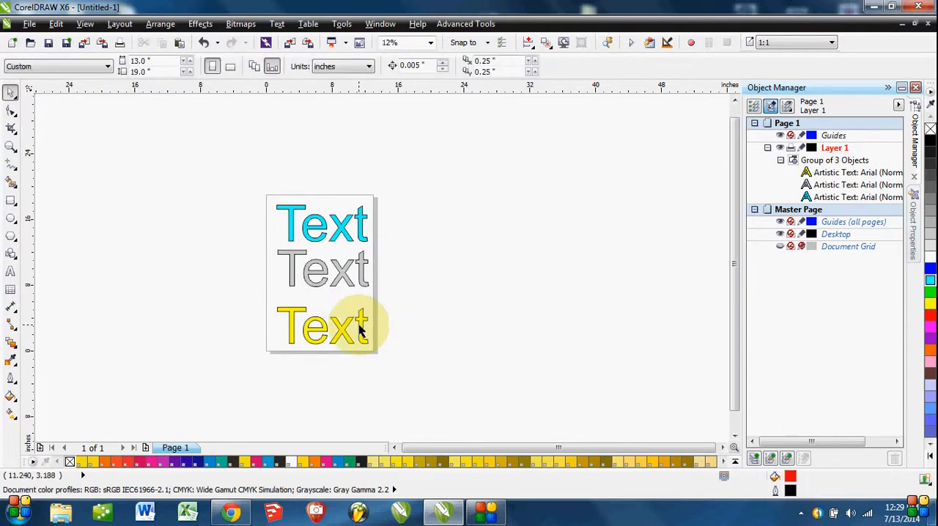
left_click(361, 325, "ctrl")
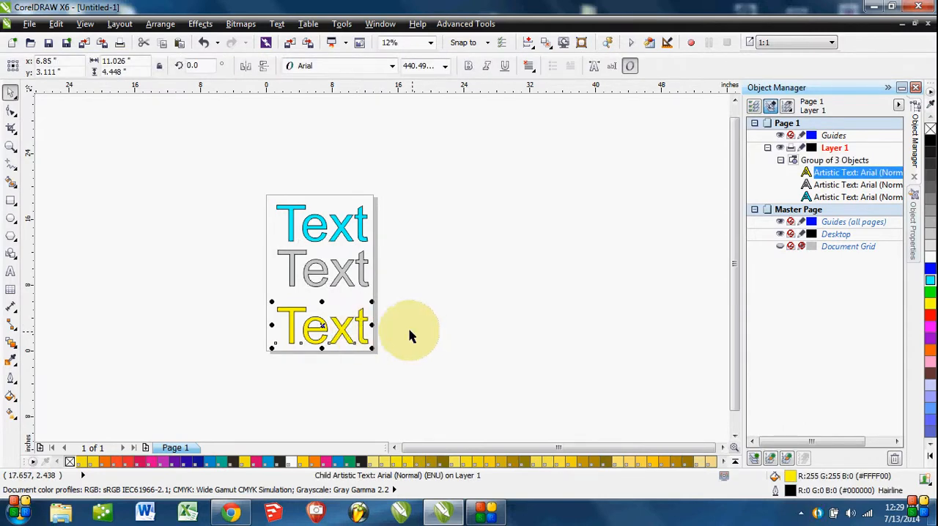
key("Escape")
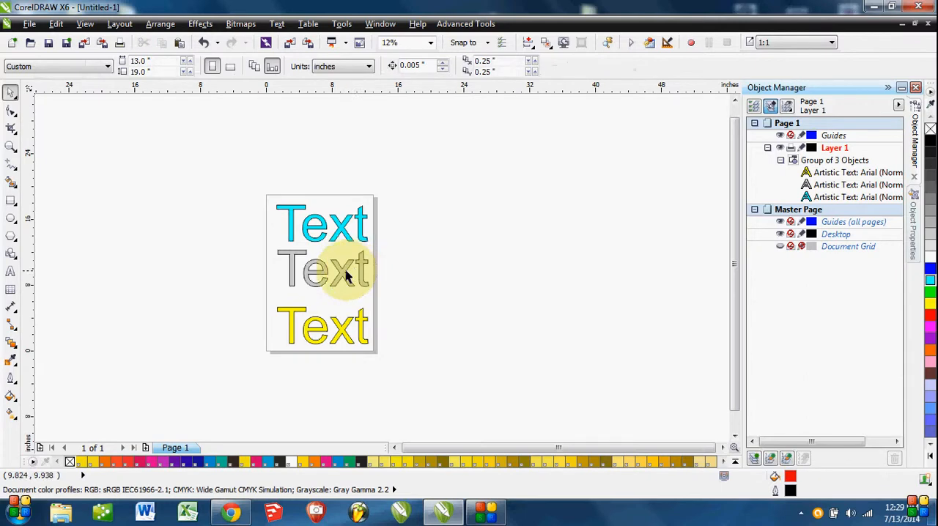
Move the group's gray text alone to about x 14.06, y 8.99 inches, and the whole group to about x 14.00, y 10.91 inches.
left_click(347, 275, "ctrl")
left_click_drag(342, 274, 401, 282)
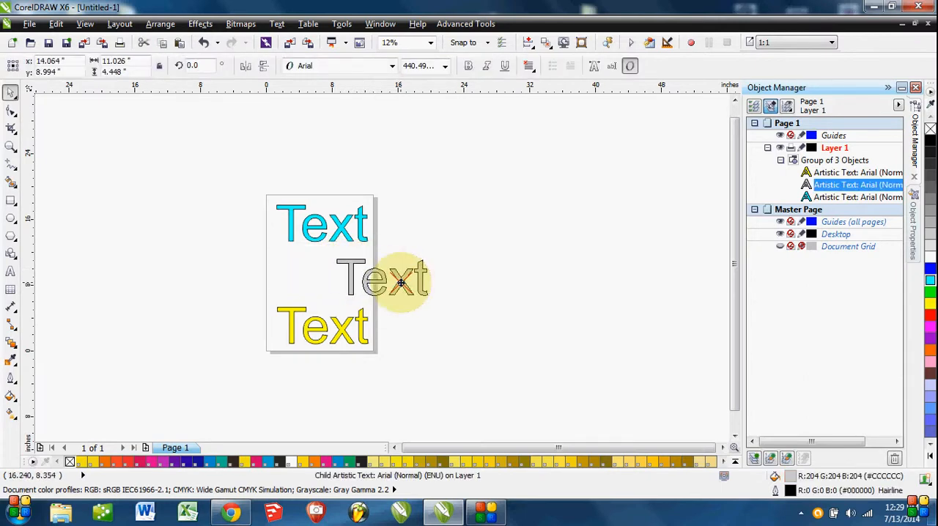
left_click(444, 351)
left_click(419, 287)
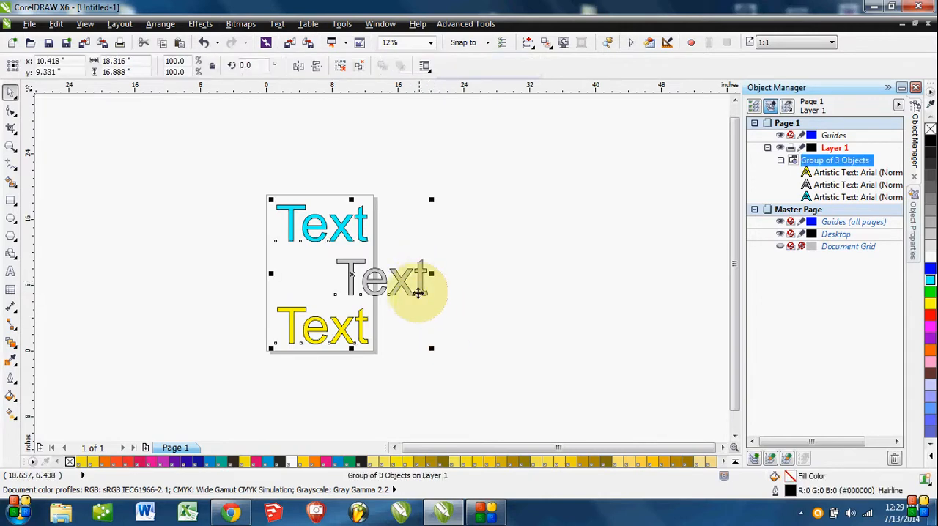
left_click_drag(426, 287, 451, 270)
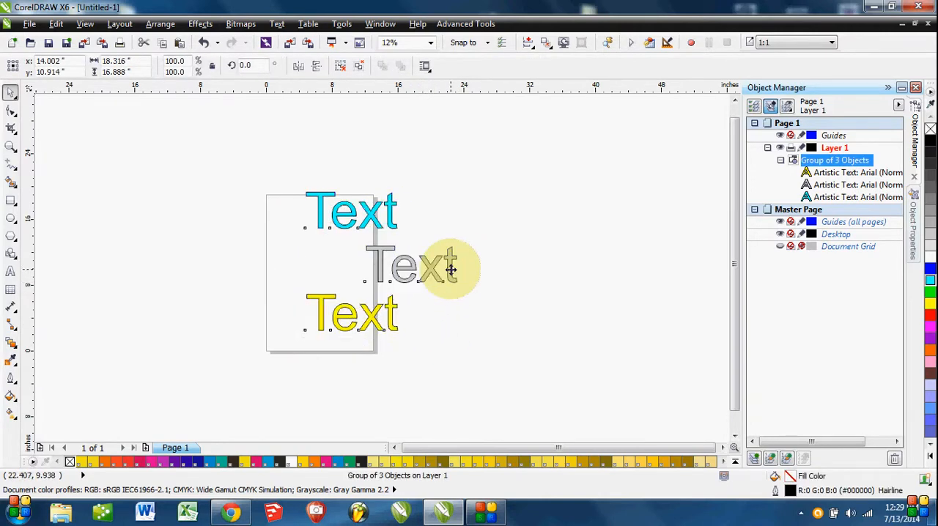
Undo the group's move and the gray text's separate move, and clear the selection.
key("ctrl+z")
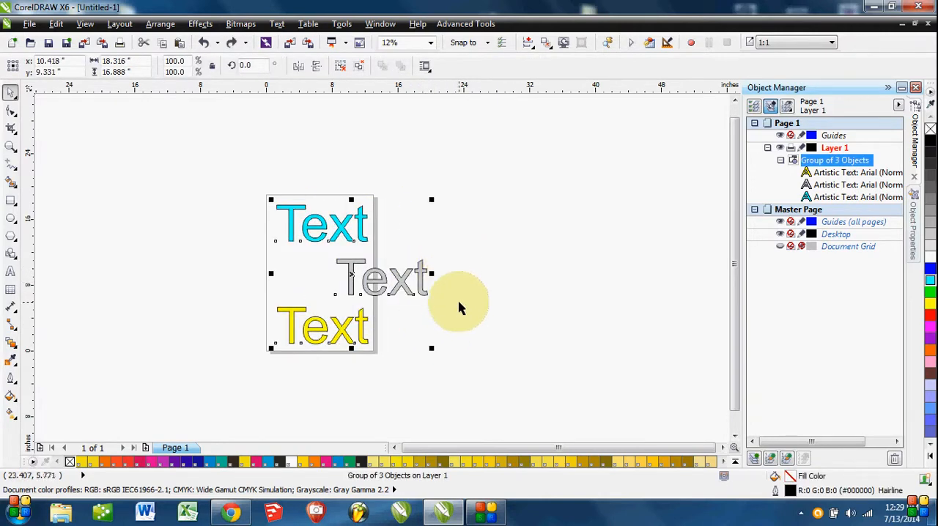
key("ctrl+z")
left_click(454, 301)
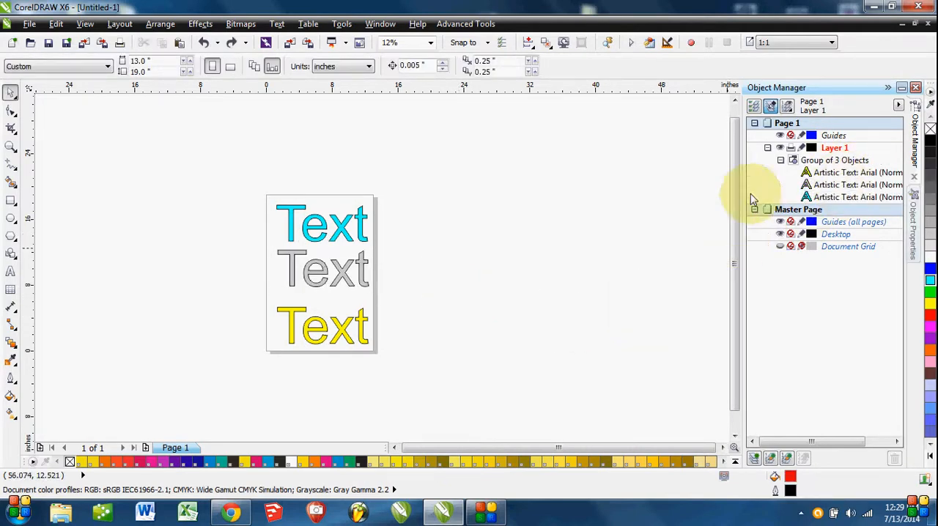
Shift the group of three texts to about x 6.84, y 9.91 inches and ungroup it, leaving nothing selected.
mouse_move(337, 269)
left_mouse_down()
mouse_move(386, 267)
mouse_move(335, 266)
mouse_move(343, 270)
left_mouse_up()
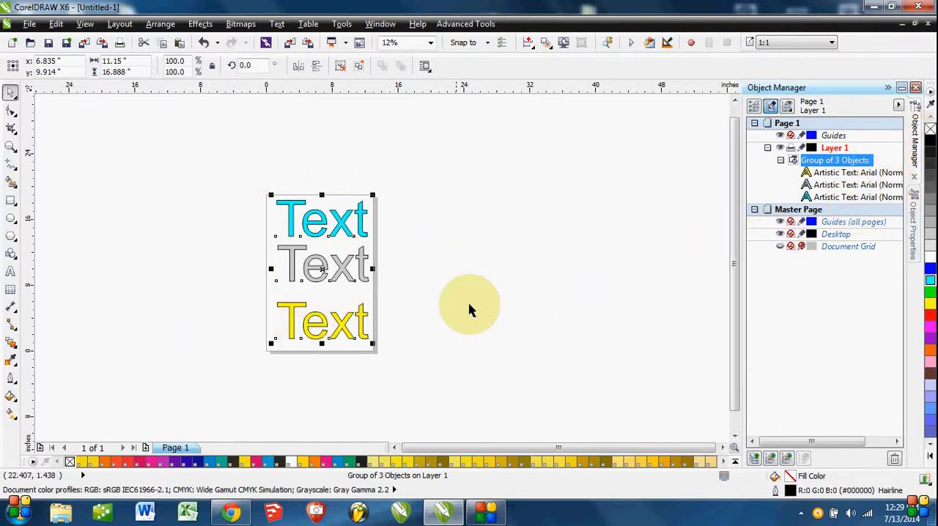
left_click(226, 327)
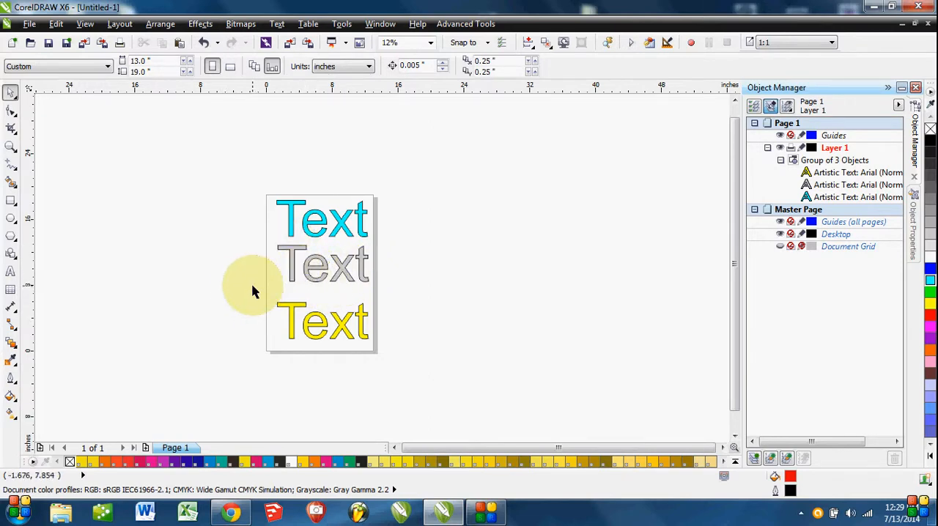
left_click(291, 269)
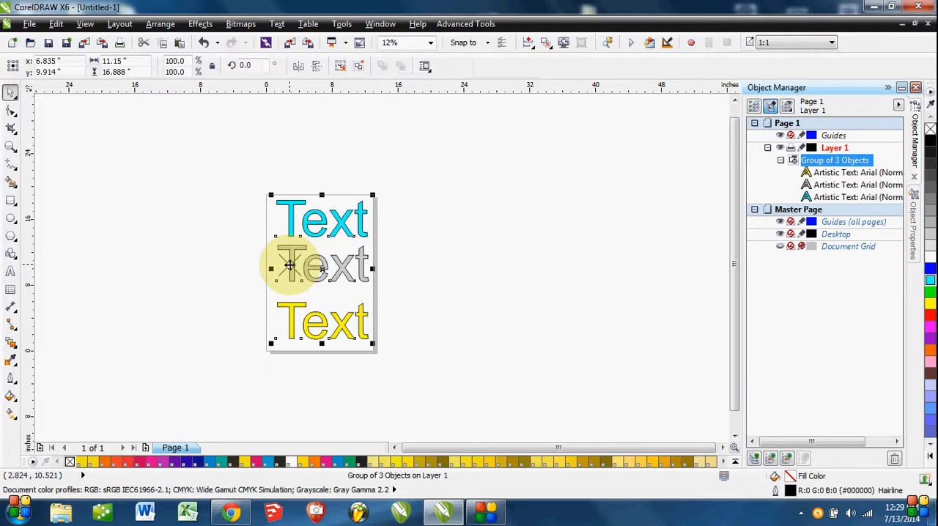
right_click(290, 265)
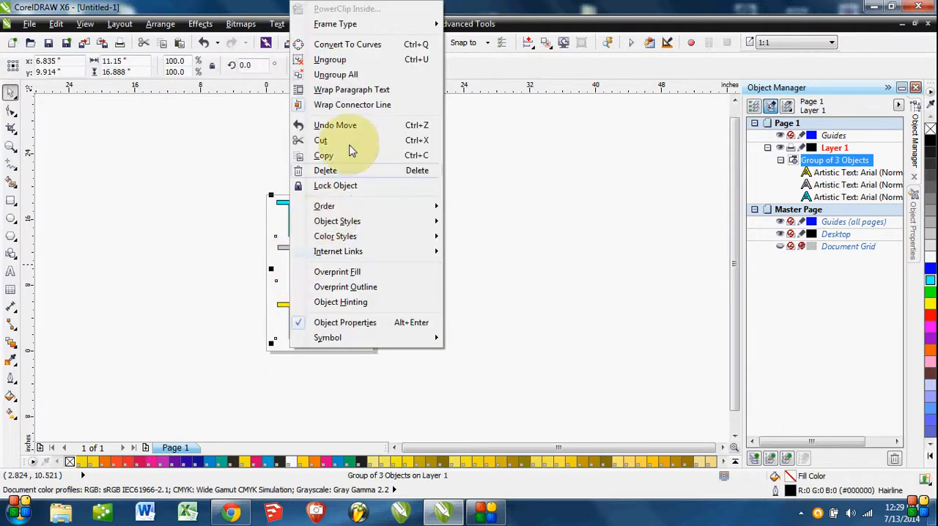
left_click(360, 62)
left_click(480, 368)
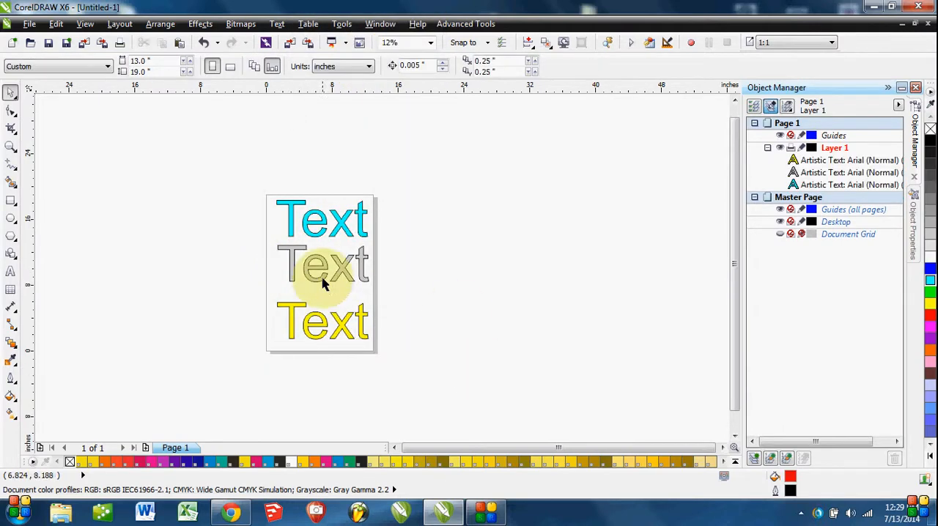
Combine the cyan, gray and yellow texts into one object and move it to about x 16.24, y 9.03 inches.
left_click(325, 269)
left_click(434, 316)
left_click_drag(429, 167, 154, 407)
right_click(306, 271)
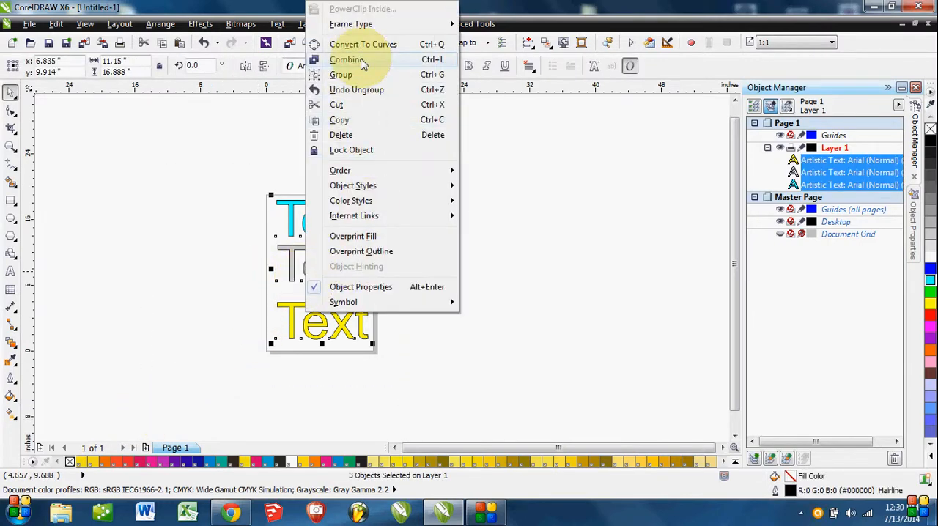
left_click(359, 60)
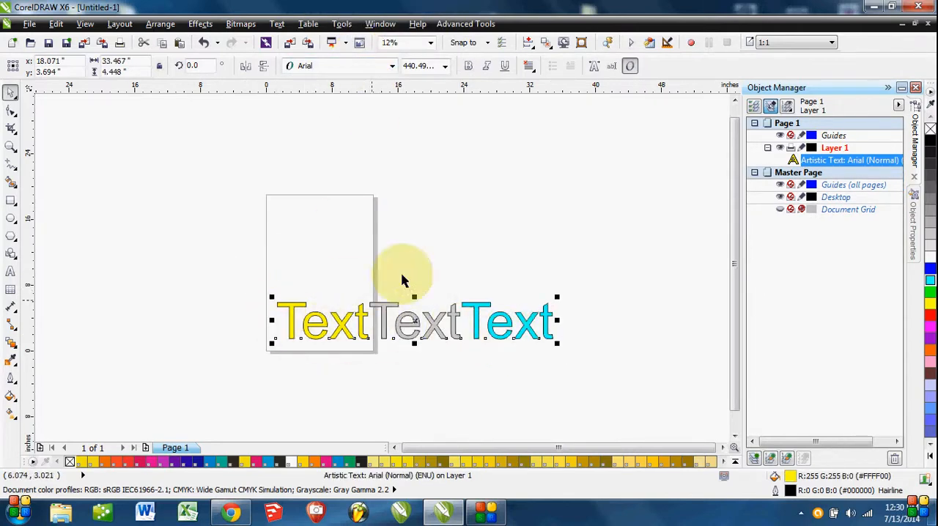
left_click_drag(430, 325, 420, 283)
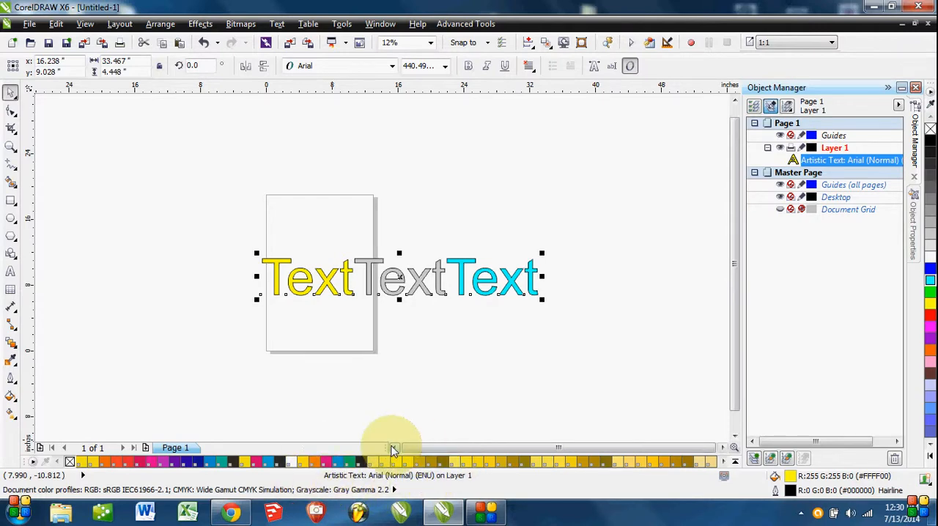
Try adding extra characters to the cyan part of the combined text, and return to the Pick tool.
left_click(470, 281)
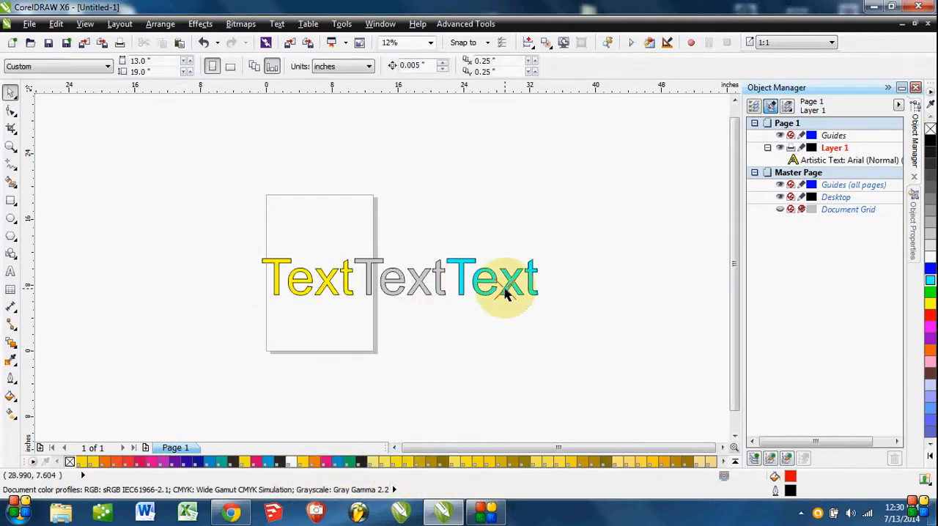
double_click(502, 287)
type("kdsfj;kldsj")
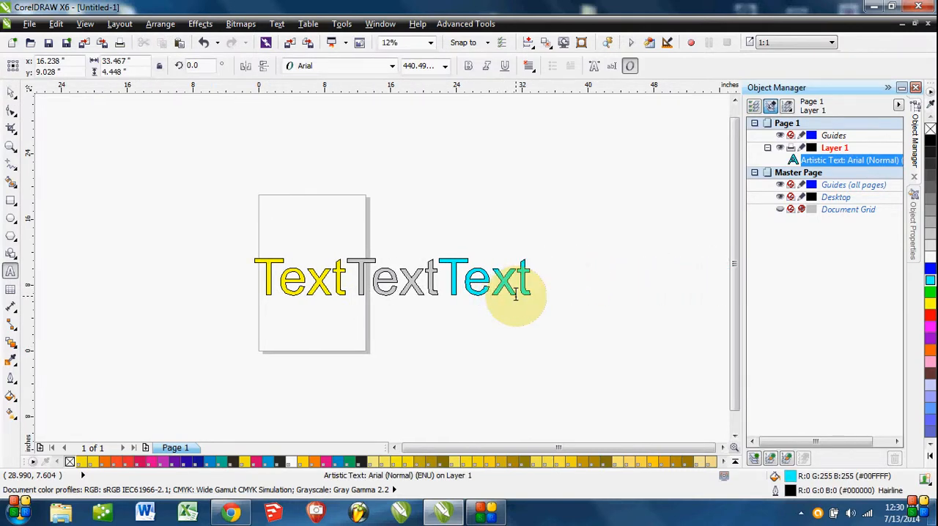
key("Escape")
left_click(11, 94)
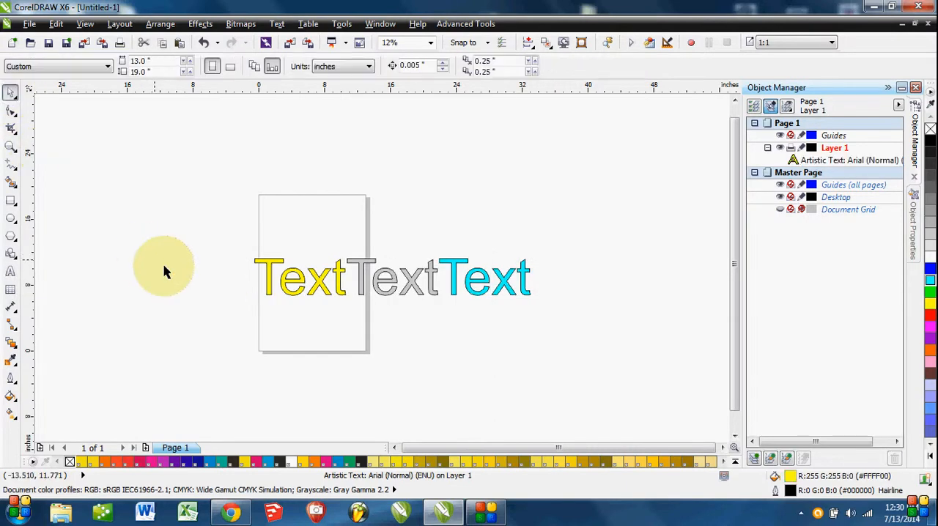
Break the combined artistic text apart.
left_click(429, 293)
right_click(455, 277)
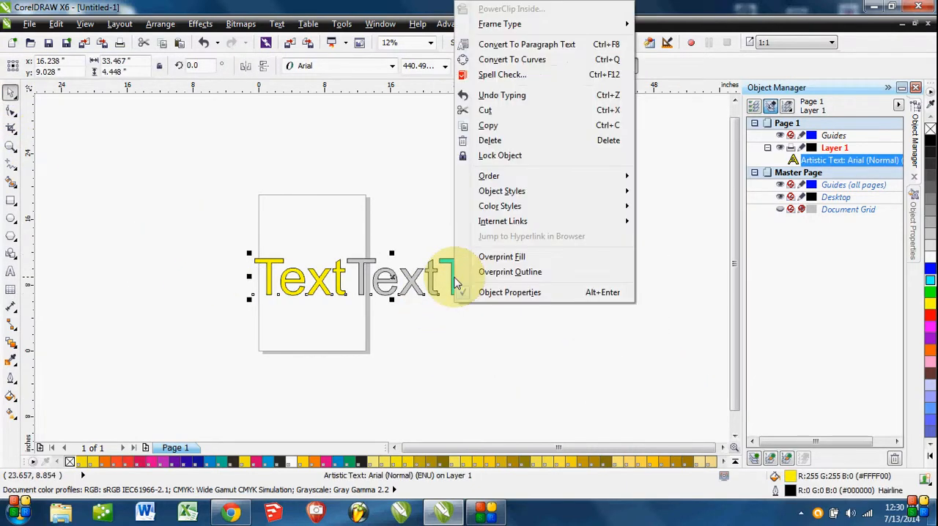
left_click(389, 215)
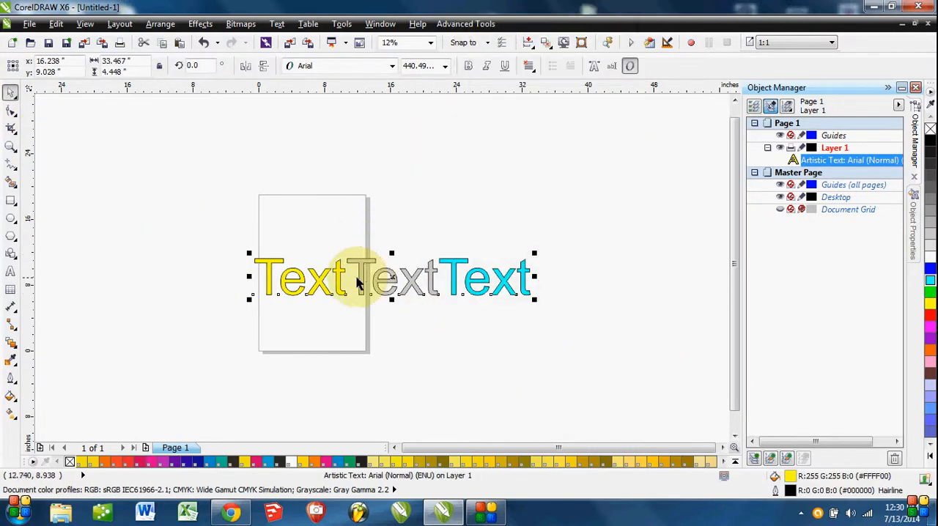
left_click(160, 24)
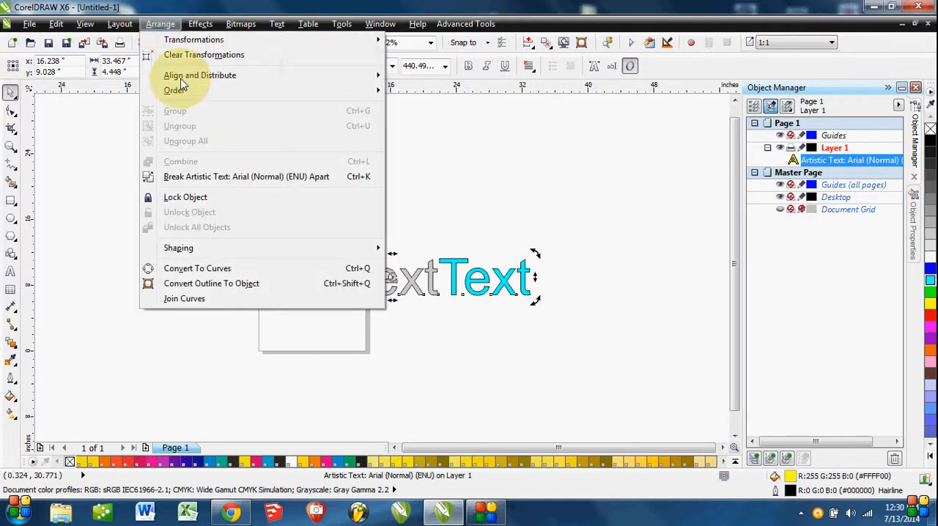
left_click(209, 180)
Try combining only the four yellow letters into one text object, and undo it.
left_click_drag(210, 203, 352, 337)
right_click(339, 278)
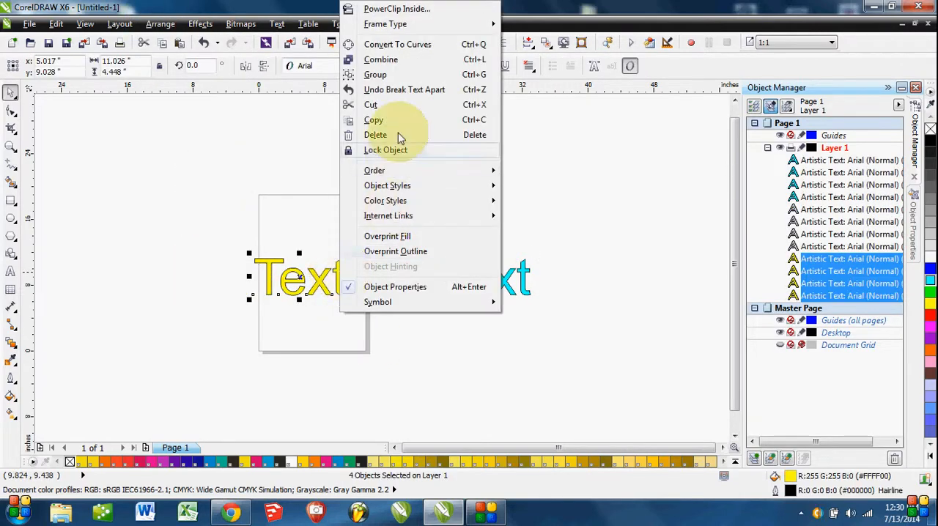
left_click(382, 59)
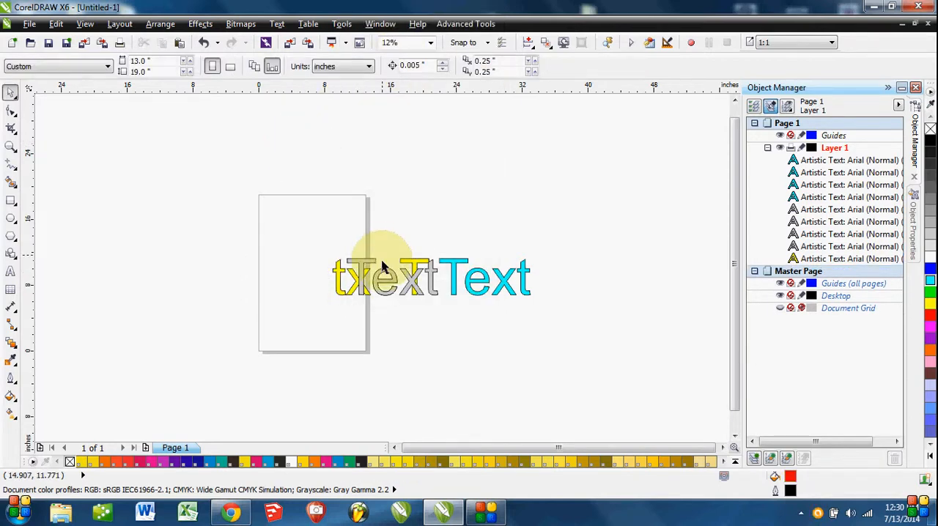
left_click(321, 341)
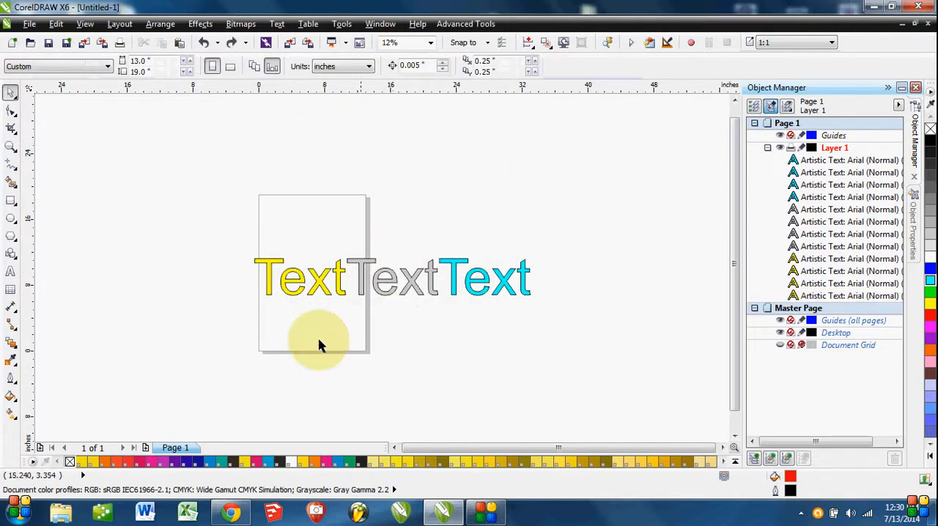
Combine the yellow letters again, move the result to about x 7.32, y 16.44 inches, and undo the move and combine.
left_click_drag(245, 232, 375, 314)
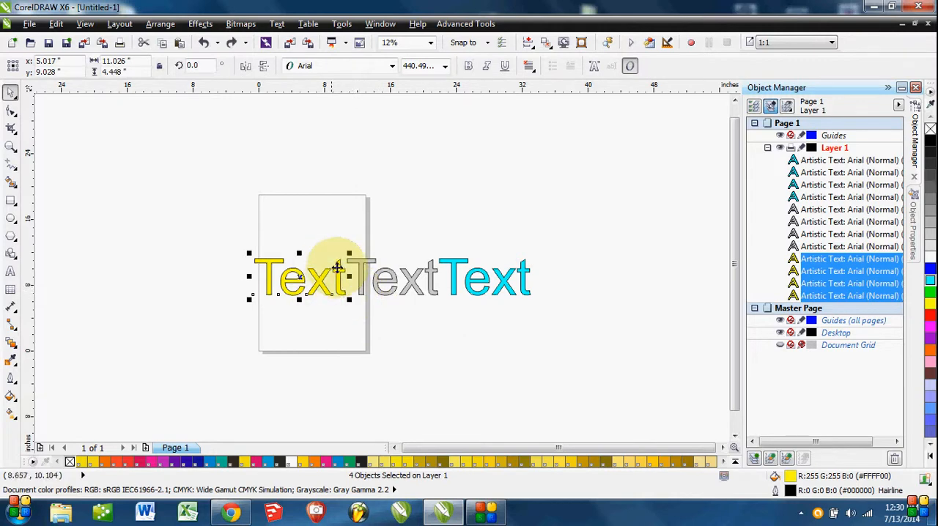
right_click(339, 268)
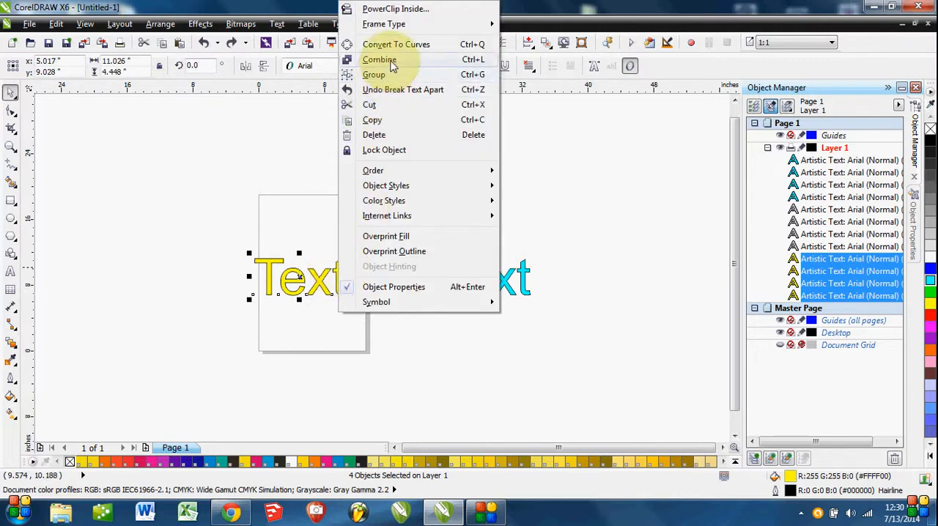
left_click(392, 61)
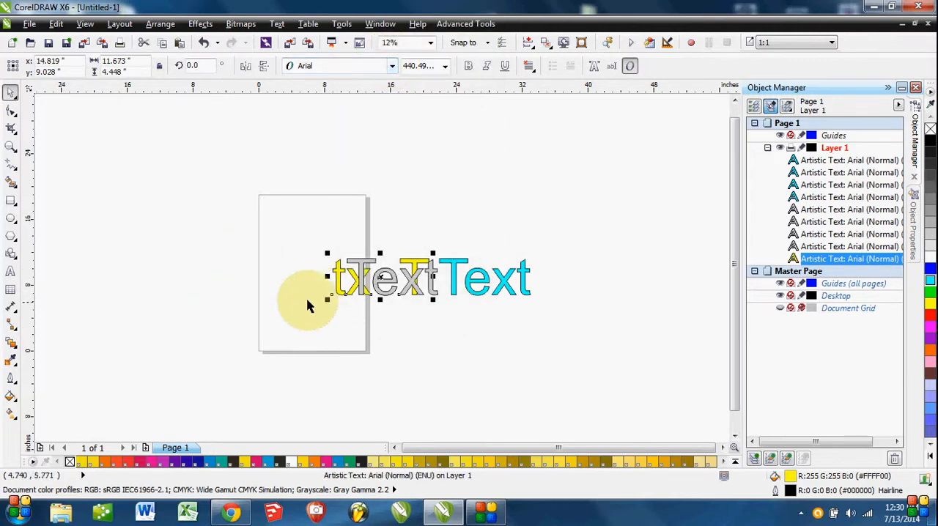
left_click_drag(340, 272, 264, 212)
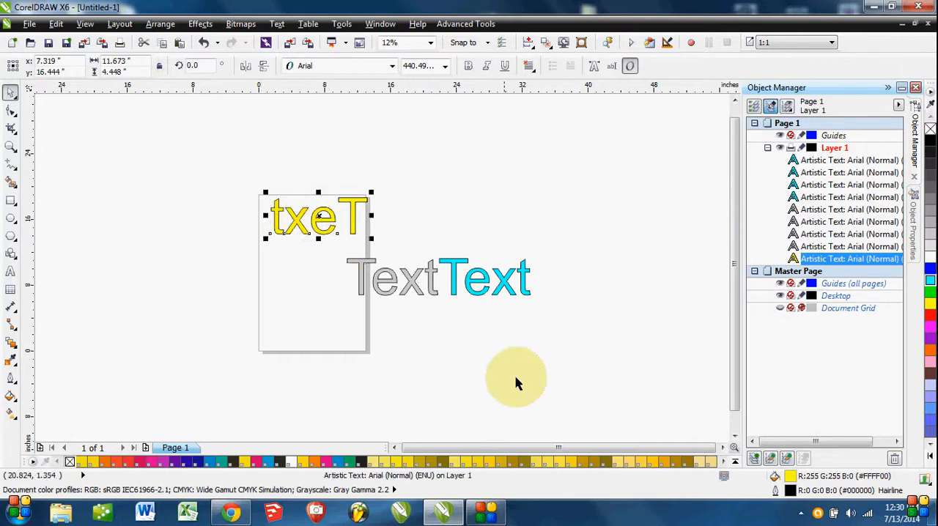
key("ctrl+z")
key("ctrl+z")
key("ctrl+z")
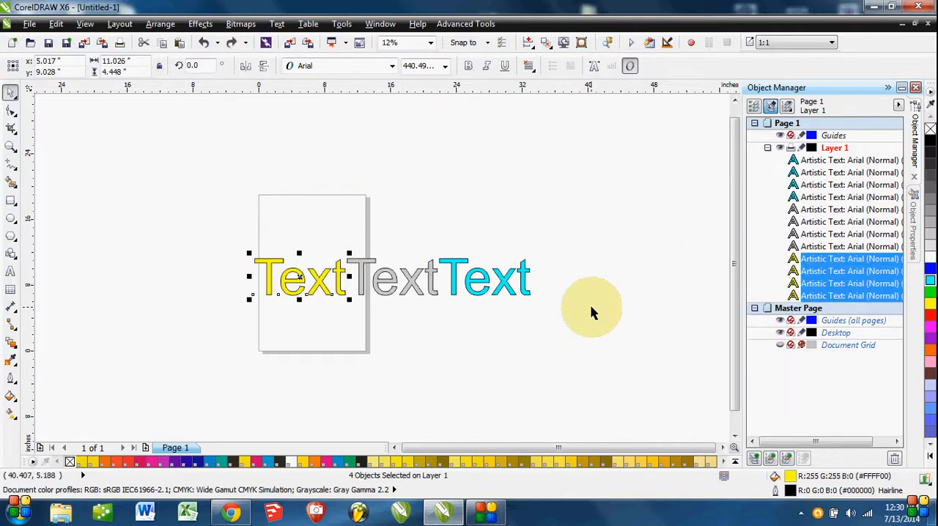
Select the cyan letters one at a time as separate objects, and delete all the yellow, gray and cyan letters.
left_click(436, 343)
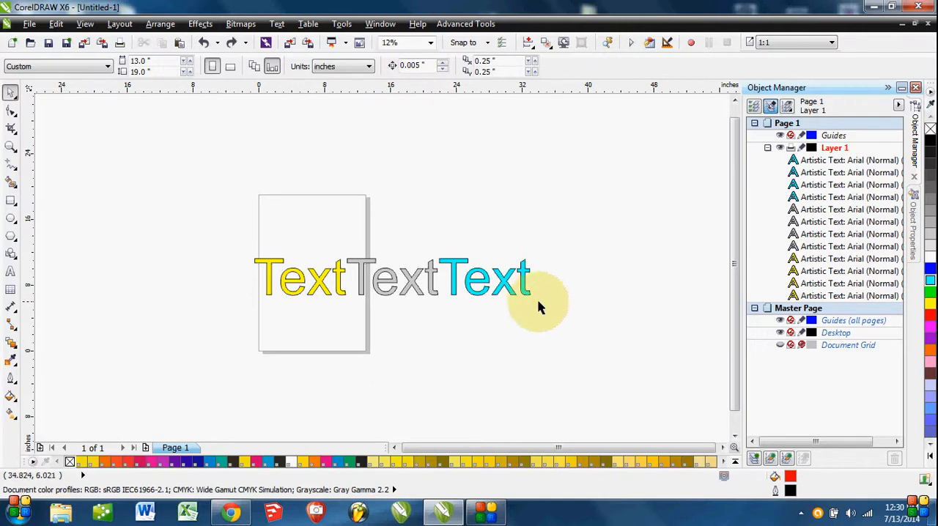
left_click(518, 277)
left_click(506, 280)
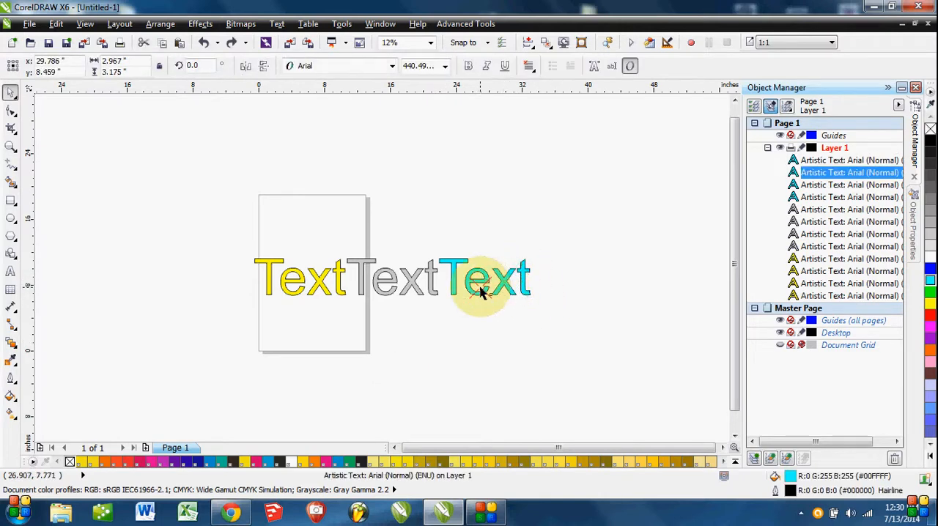
left_click(479, 286)
left_click(470, 280)
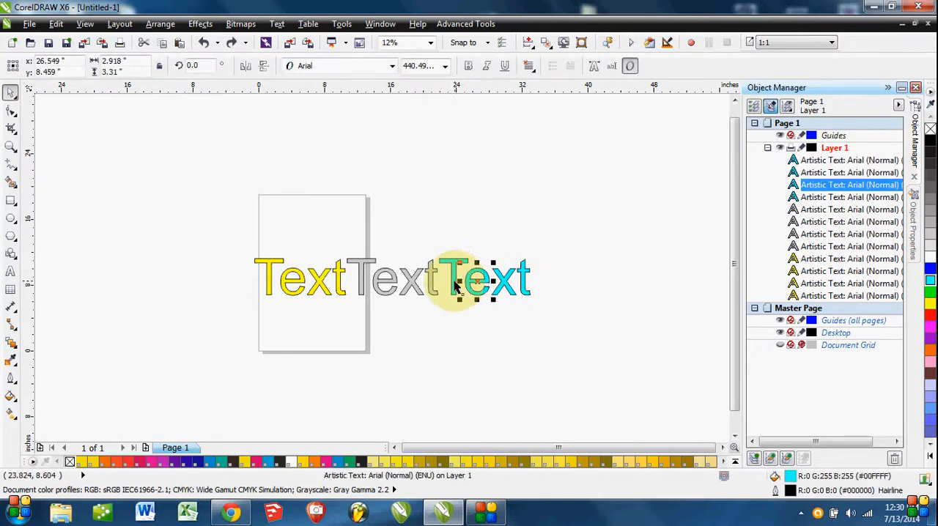
left_click(454, 286)
left_click_drag(543, 242, 176, 383)
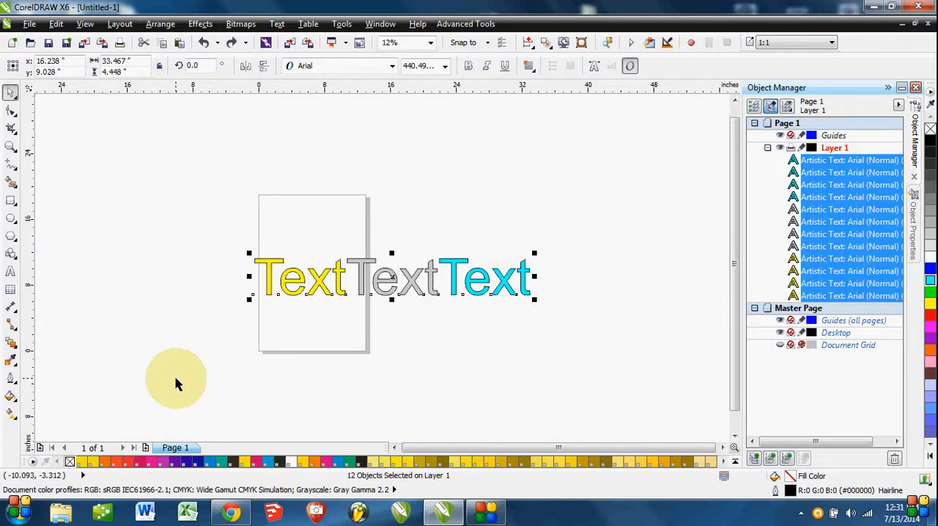
key("Delete")
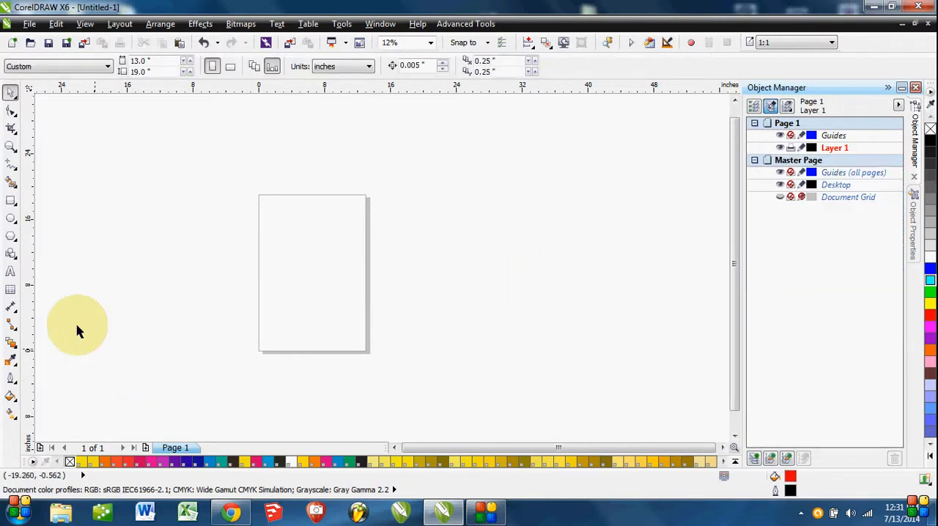
Create the black artistic text "Text" on the page, enlarge it to about 326 pt, and place two duplicates below it.
left_click(11, 273)
left_click(277, 231)
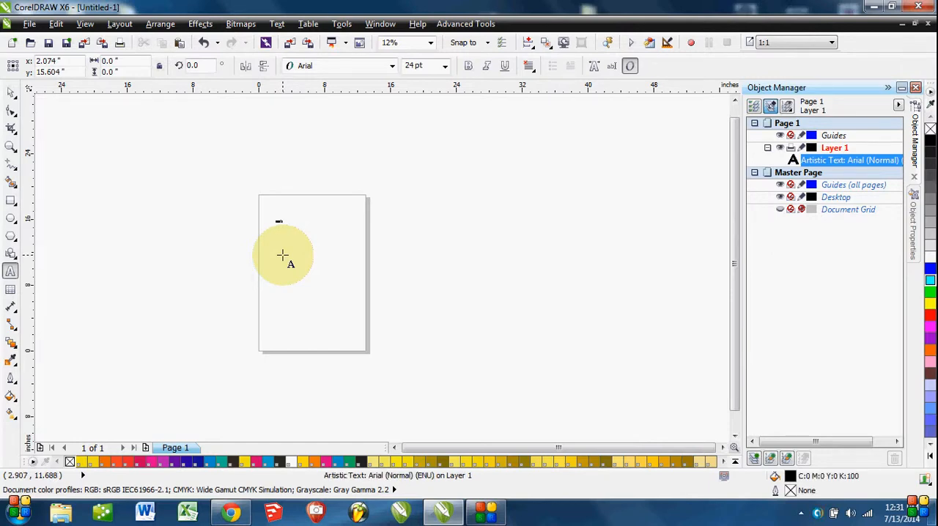
left_click(13, 96)
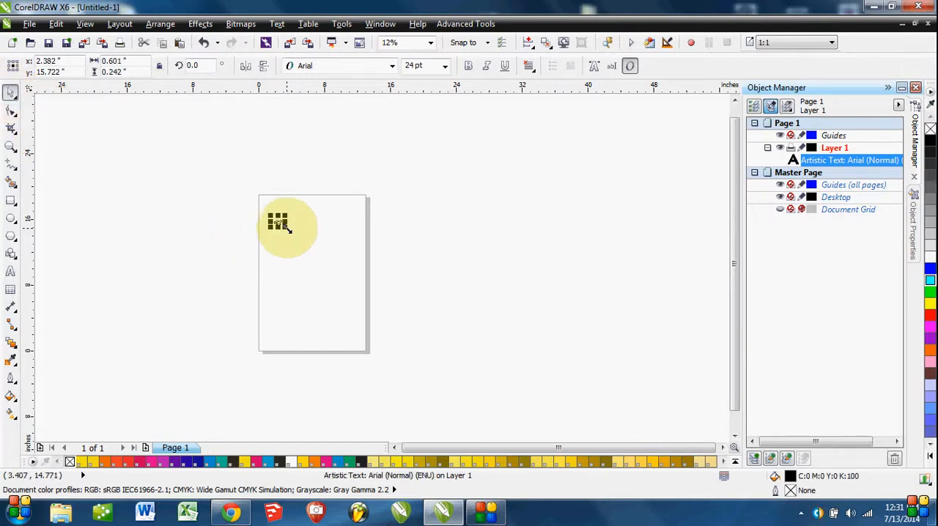
left_click_drag(290, 230, 319, 318)
left_click_drag(413, 147, 158, 435)
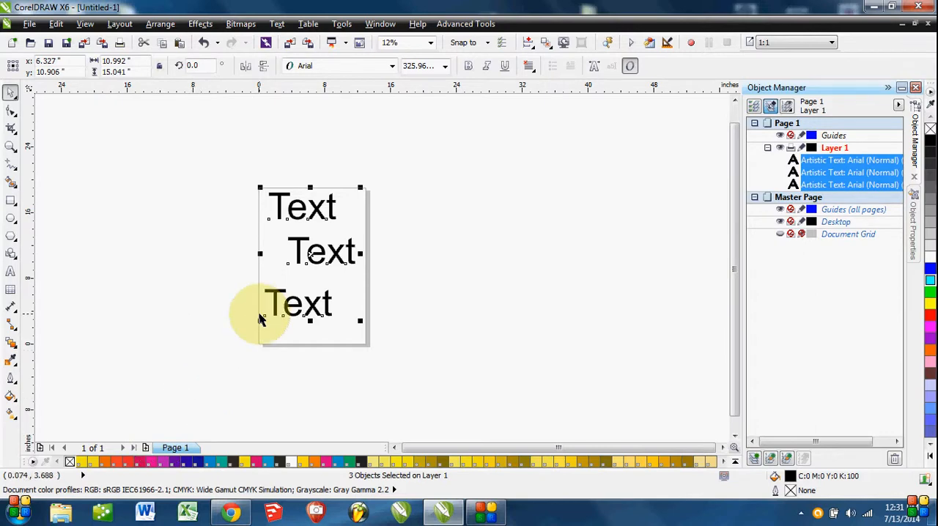
left_click(433, 310)
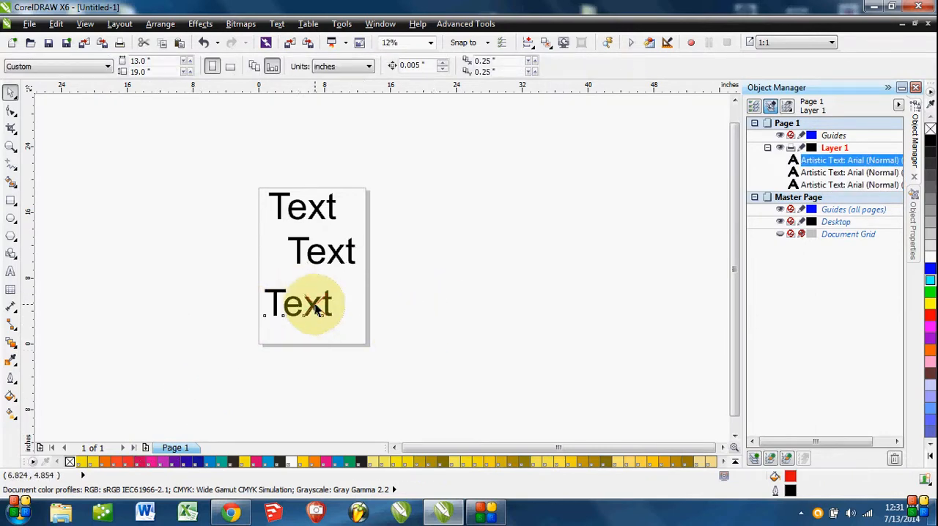
Convert the lowest and the middle "Text" objects to curves, each as a separate curve object.
left_click(317, 308)
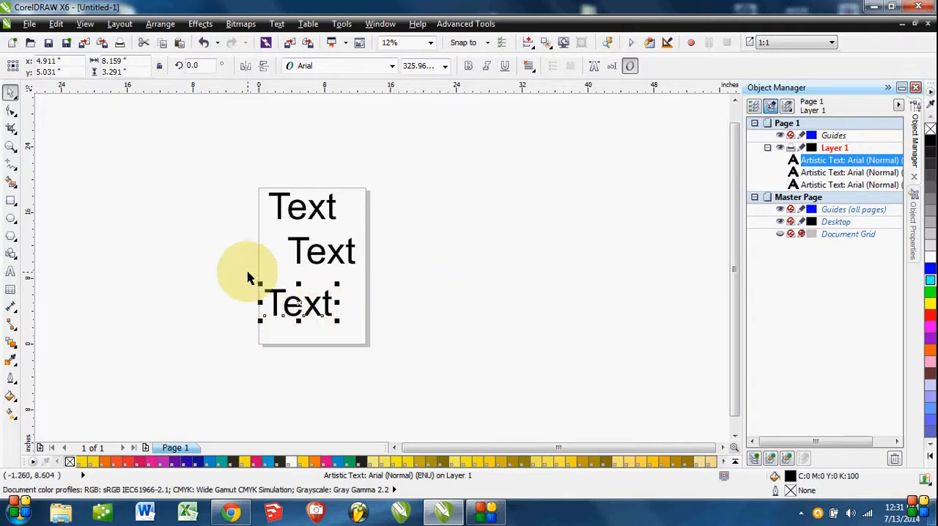
right_click(311, 307)
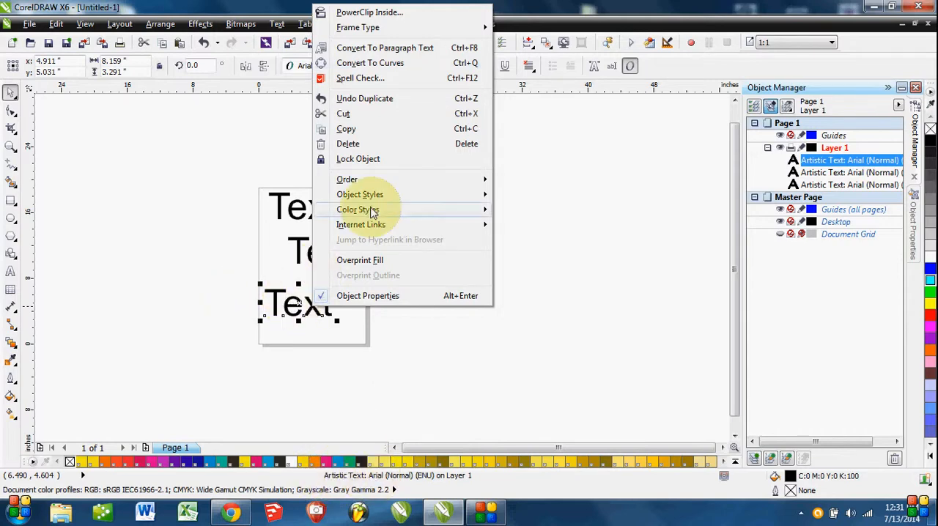
left_click(386, 63)
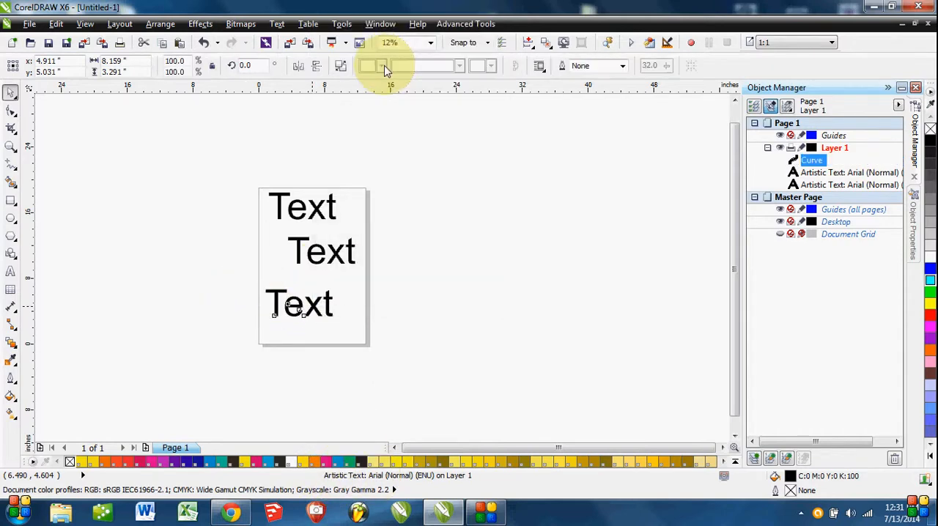
left_click(281, 256)
left_click_drag(270, 227, 387, 288)
right_click(326, 251)
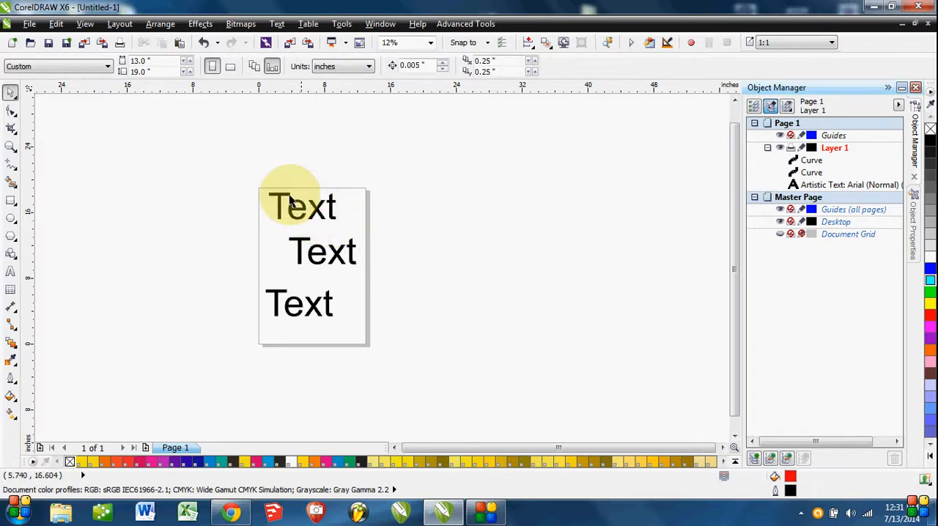
Convert the top artistic "Text" object to curves.
left_click(294, 203)
right_click(310, 210)
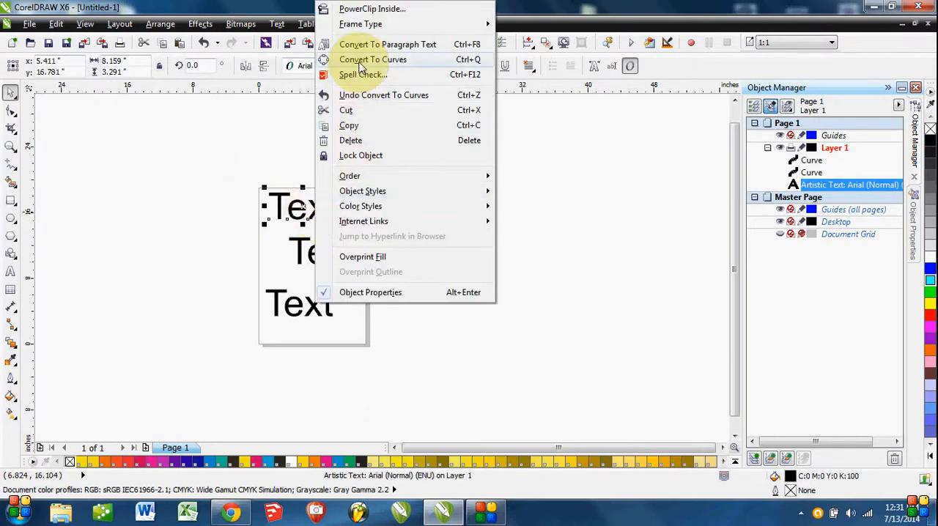
left_click(359, 59)
left_click(241, 272)
Move all three "Text" curves slightly together, and undo both the move and the top object's conversion to curves.
left_click_drag(248, 182, 422, 381)
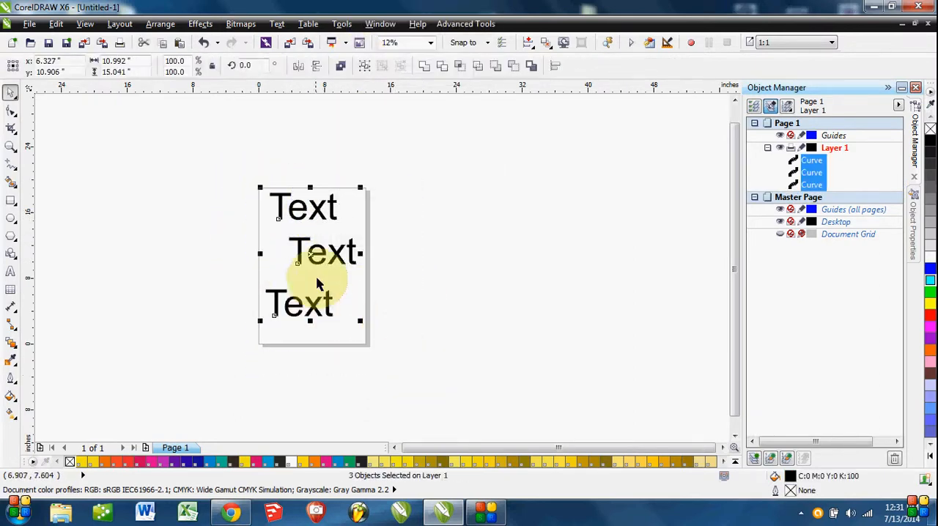
left_click_drag(325, 251, 331, 257)
left_click(415, 291)
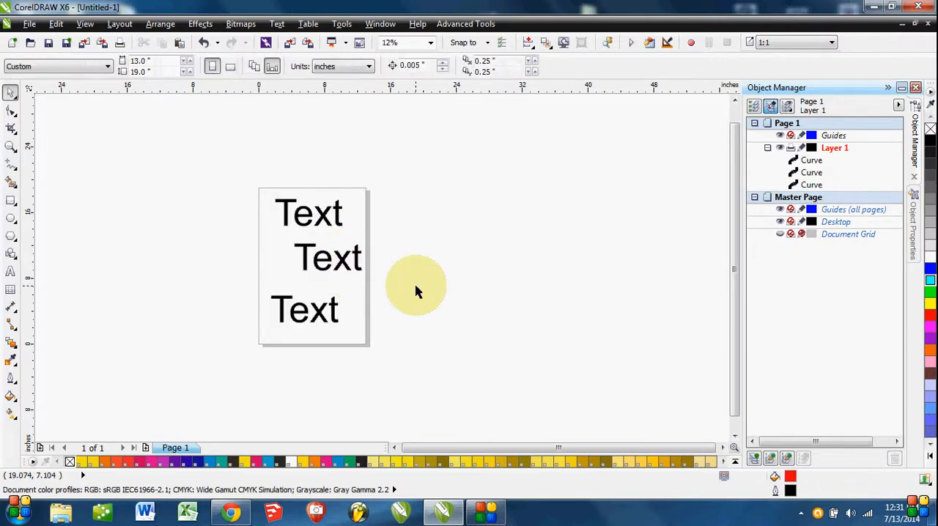
left_click(338, 258)
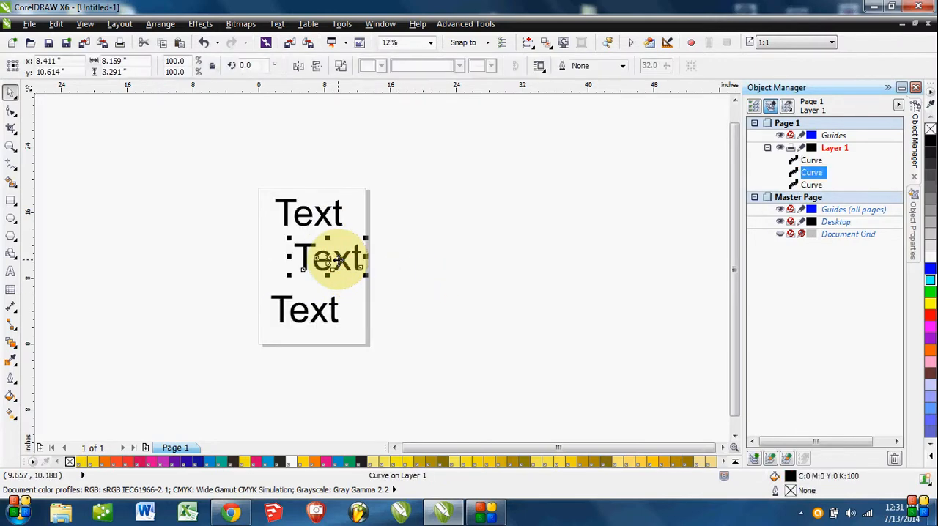
key("ctrl+z")
left_click(445, 322)
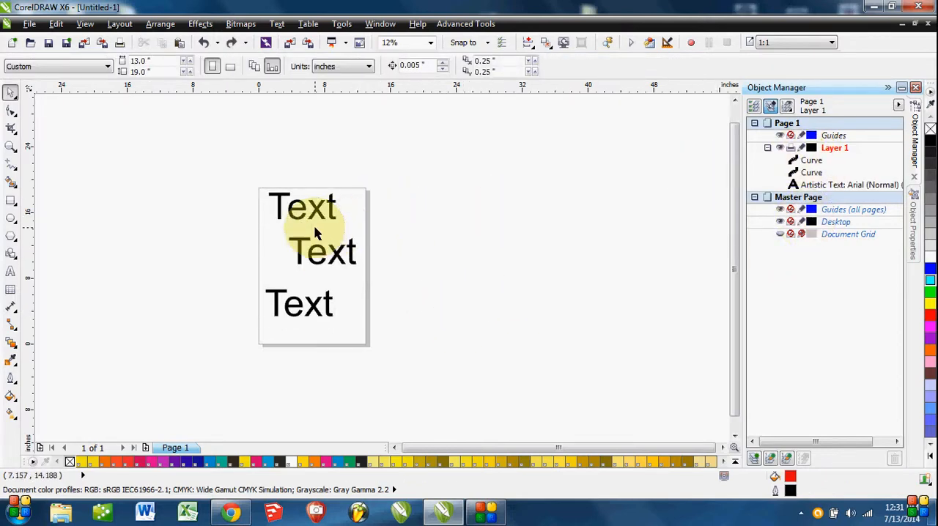
Delete the lowest "Text" curve object from the page.
left_click(322, 254)
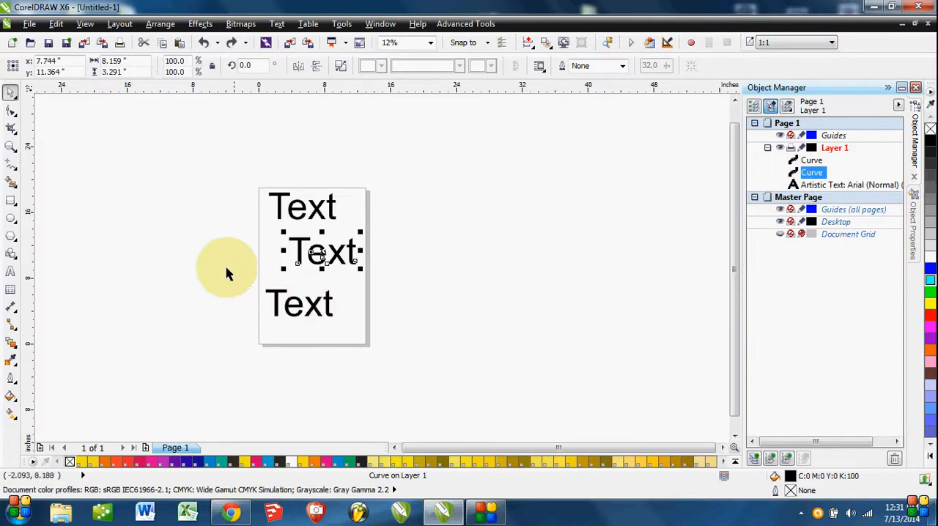
left_click_drag(220, 262, 419, 360)
key("Delete")
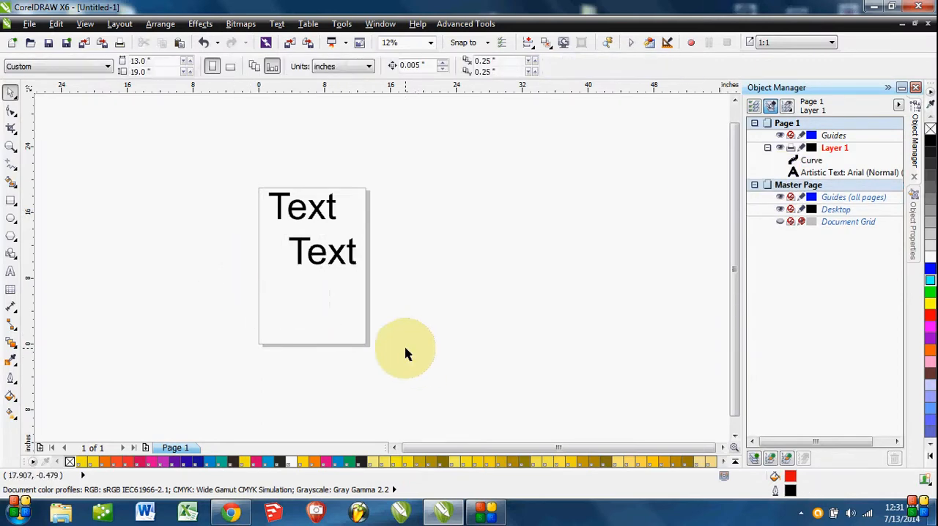
Move the "Text" curve to about x 6.24, y 14.95 inches and the artistic text below it to about x 6.49, y 3.53 inches.
left_click_drag(327, 249, 327, 314)
left_click(404, 295)
mouse_move(324, 213)
left_mouse_down()
mouse_move(339, 221)
mouse_move(335, 325)
mouse_move(327, 219)
left_mouse_up()
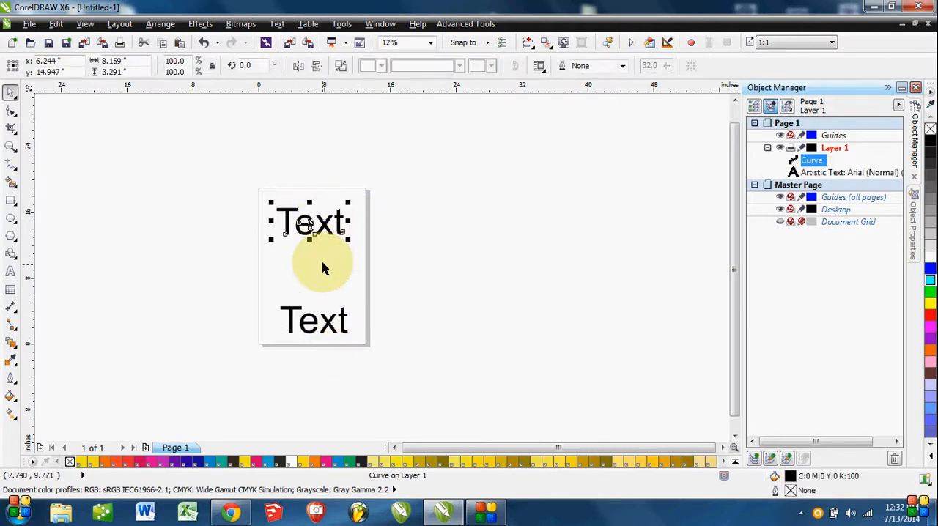
left_click(323, 321)
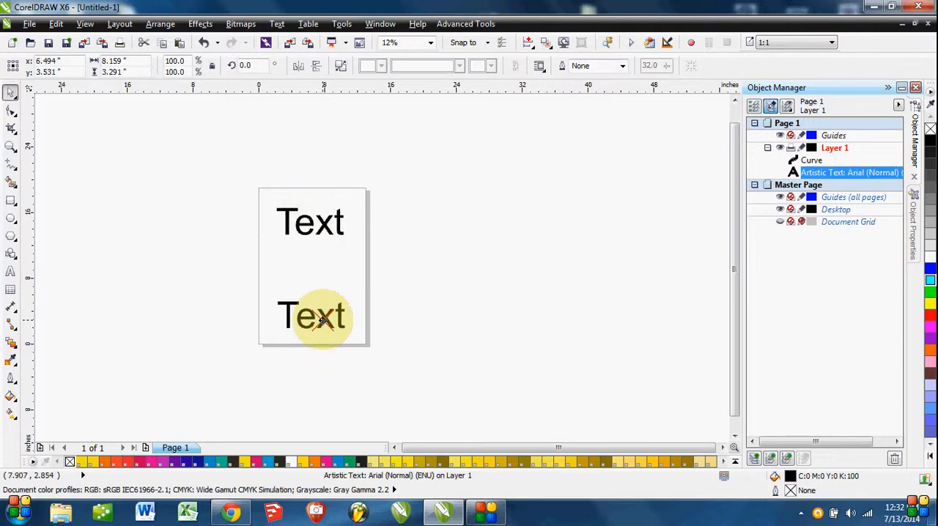
left_click(413, 315)
Select the upper curve and the lower artistic text in turn to compare their object types in the Object Manager.
left_click(327, 230)
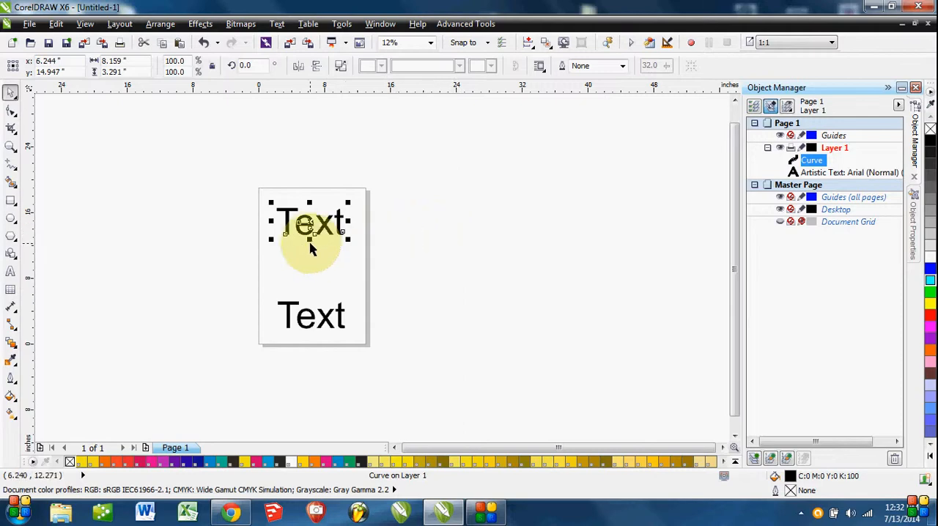
left_click(807, 160)
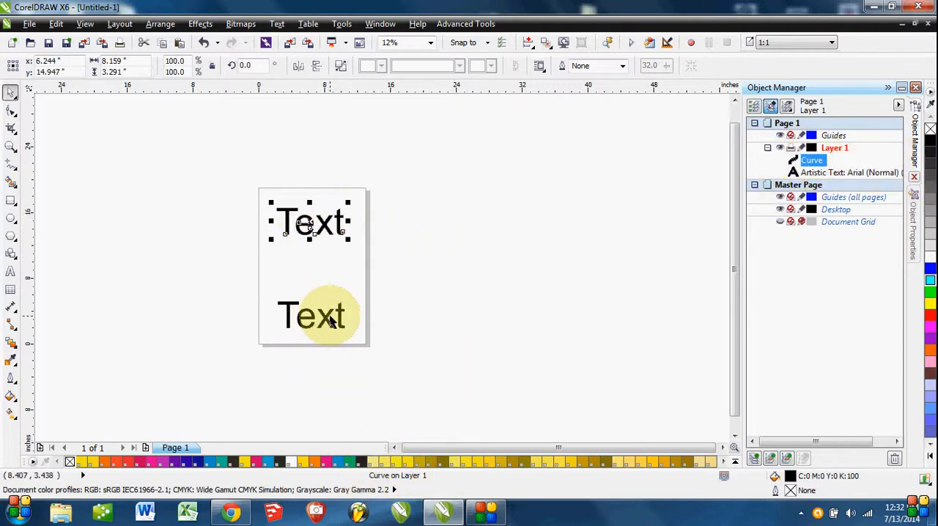
left_click(334, 314)
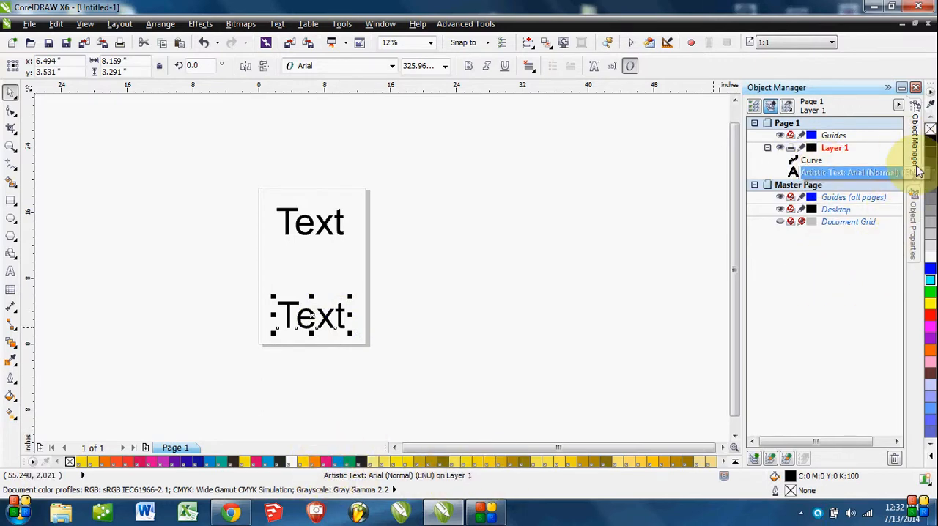
Set the lower artistic text's font to Freshman in its object properties.
left_click(918, 232)
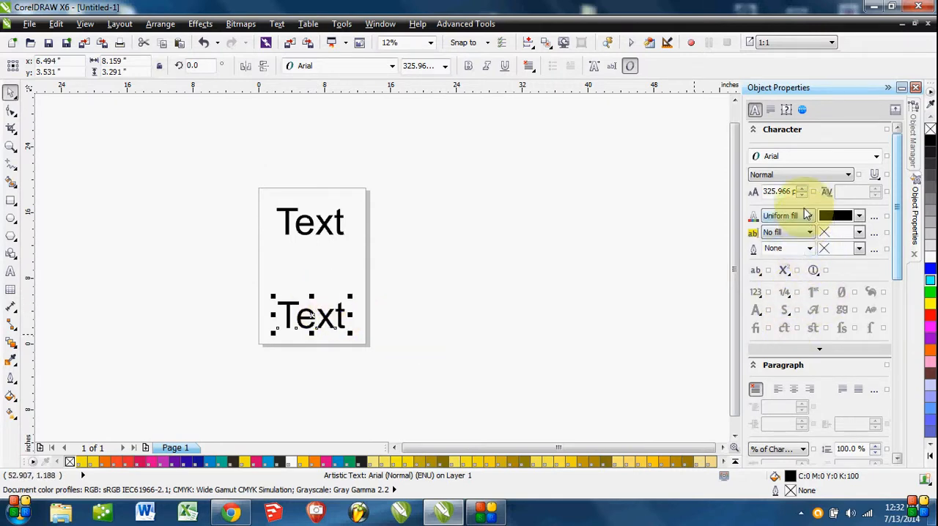
left_click(876, 156)
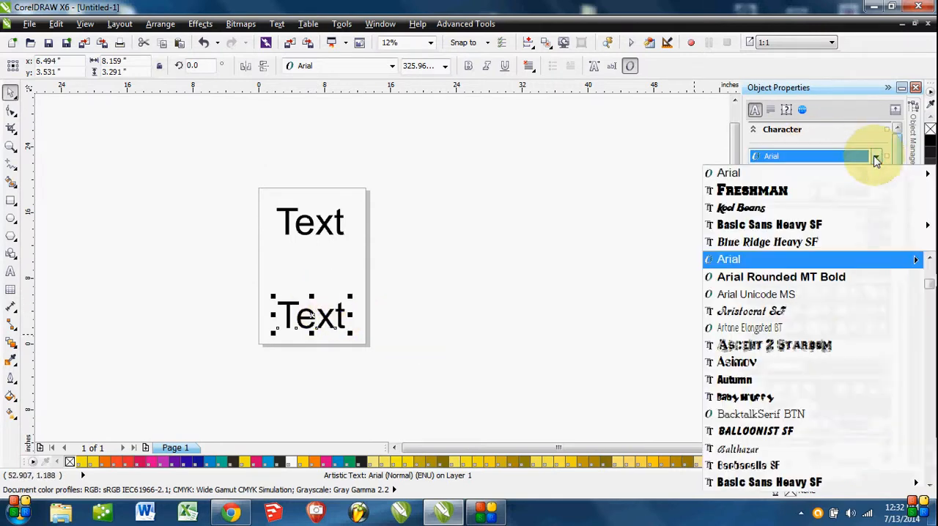
left_click(807, 189)
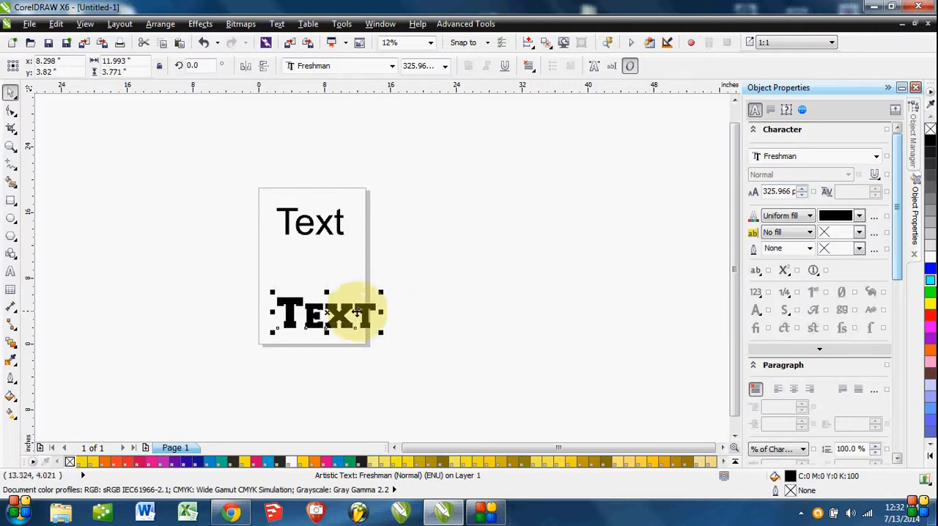
Select the upper "Text" curve and examine its nodes and object properties up close.
left_click(310, 221)
key("ctrl+q")
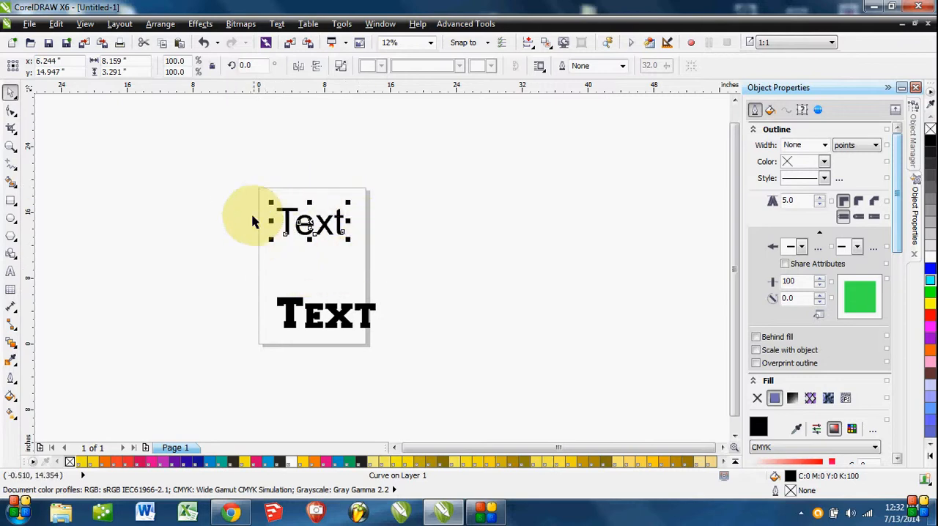
scroll(295, 220, "up", 4)
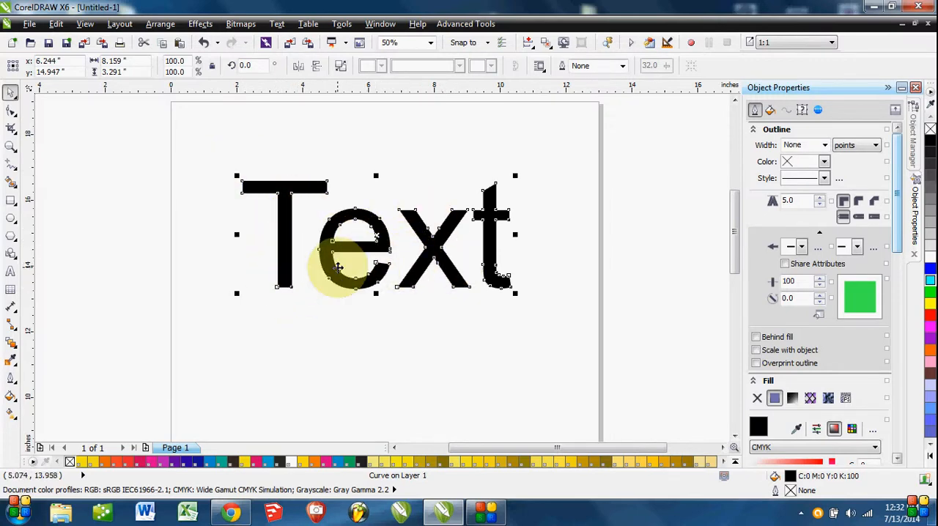
scroll(478, 252, "down", 2)
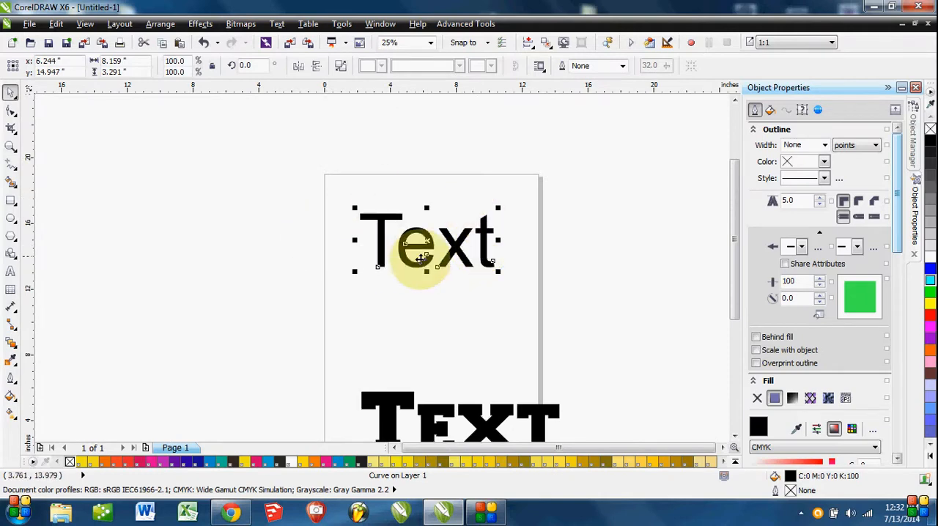
left_click_drag(455, 295, 415, 275)
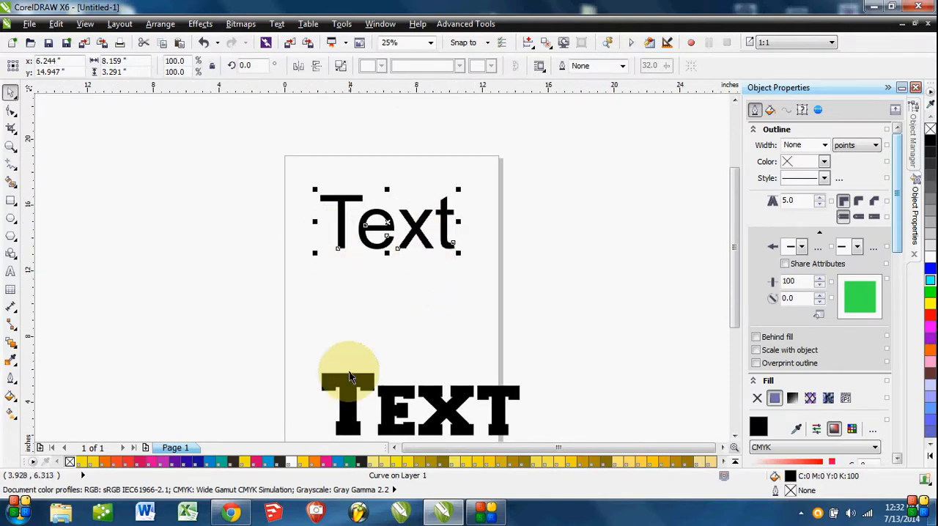
left_click(437, 369)
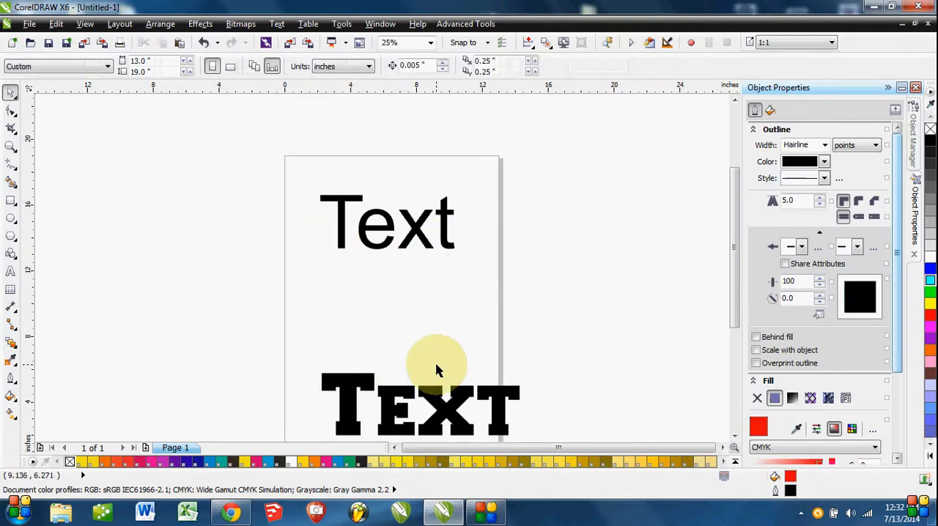
scroll(435, 360, "down", 1)
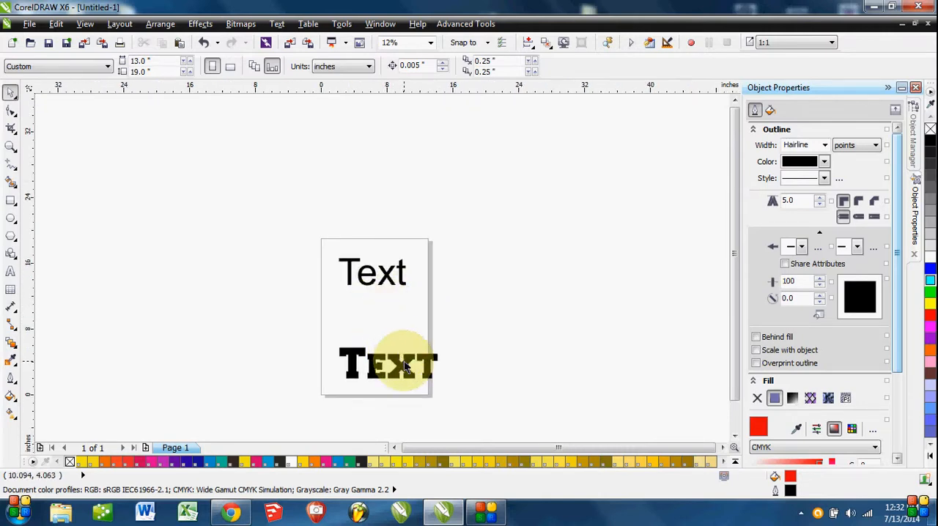
Undo the font change on the lower artistic text and convert that text to curves.
left_click(404, 366)
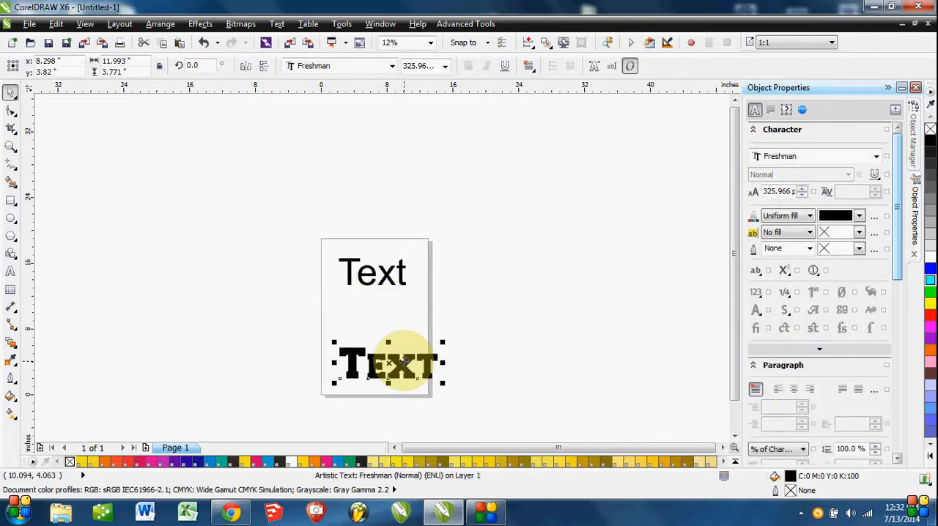
key("ctrl+z")
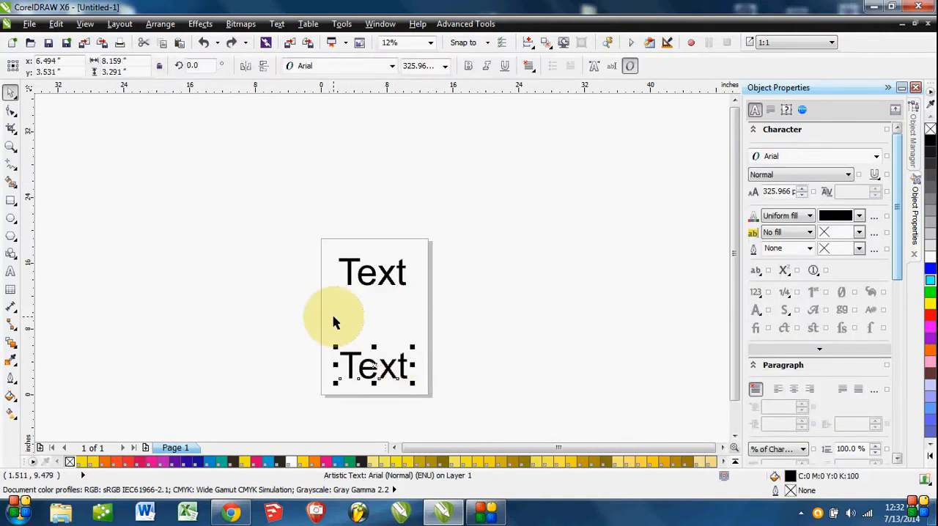
right_click(374, 364)
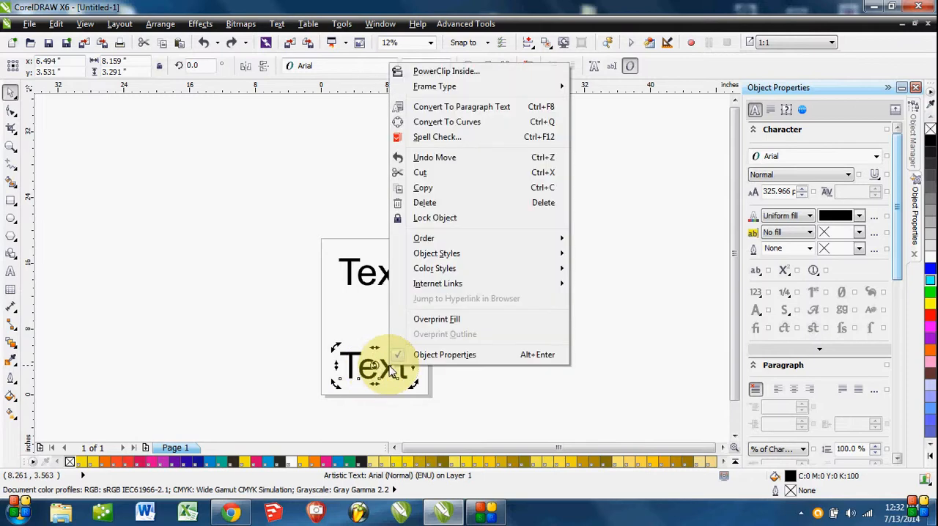
left_click(418, 122)
left_click(460, 350)
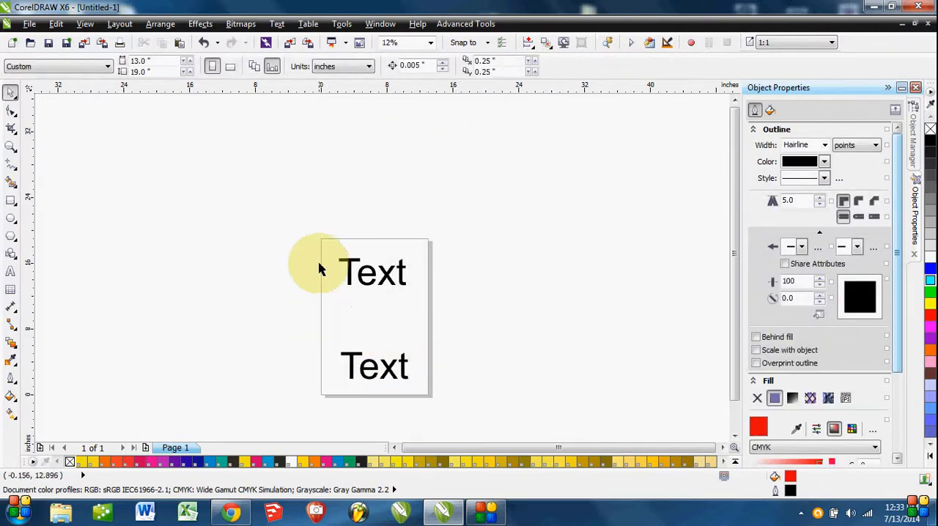
left_click_drag(308, 231, 442, 406)
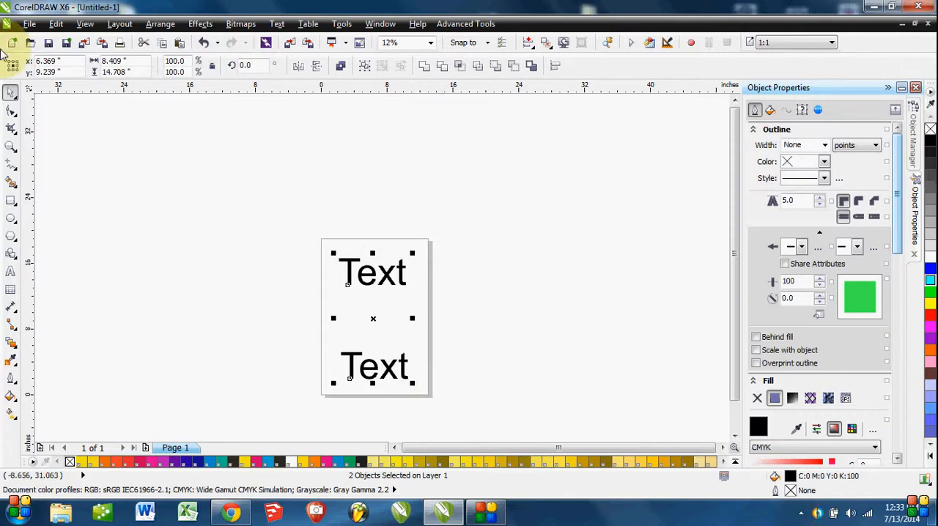
left_click(54, 25)
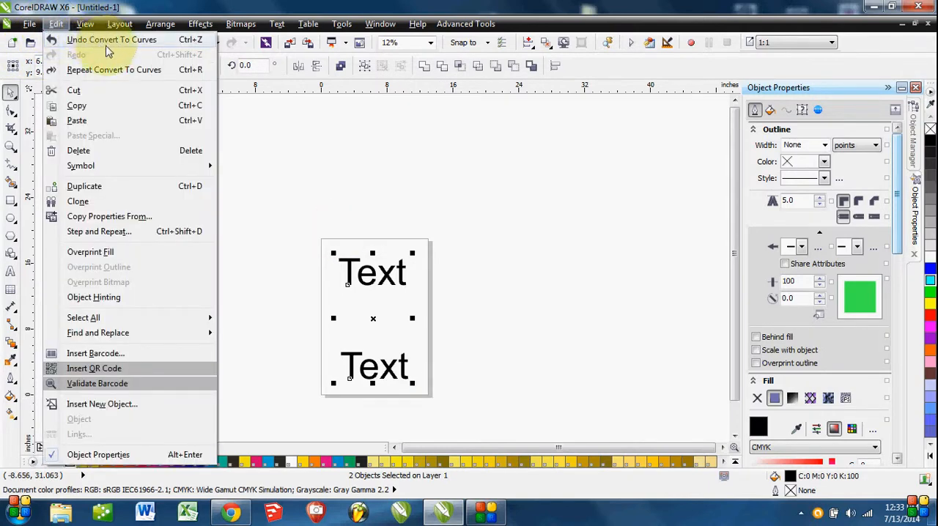
left_click(522, 286)
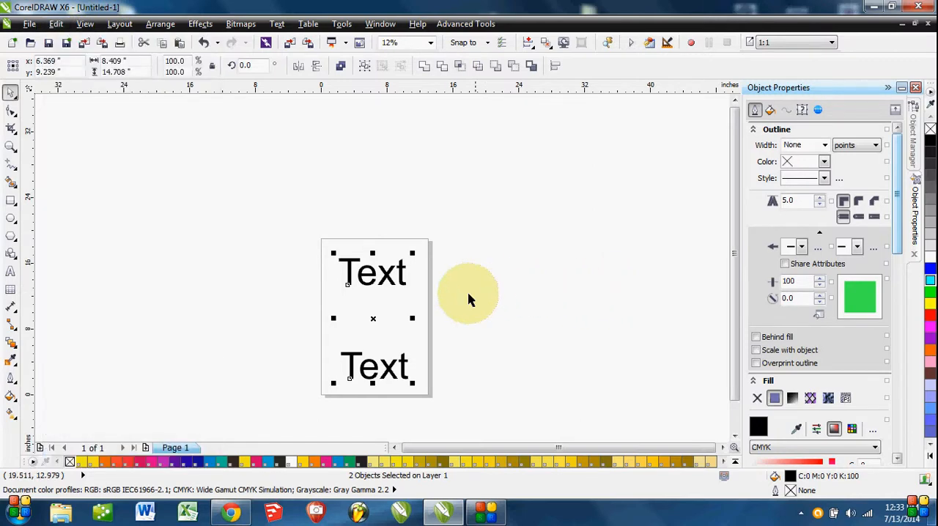
left_click(463, 345)
Move the lower "Text" curve up closer to the upper one and group the two curves.
left_click_drag(391, 375, 384, 333)
left_click(513, 387)
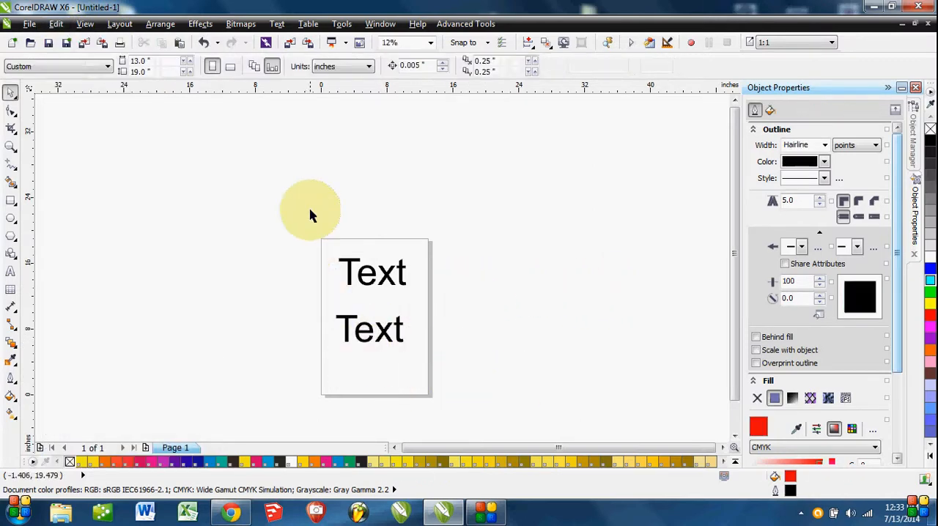
left_click_drag(310, 210, 496, 319)
left_click(399, 337, "shift")
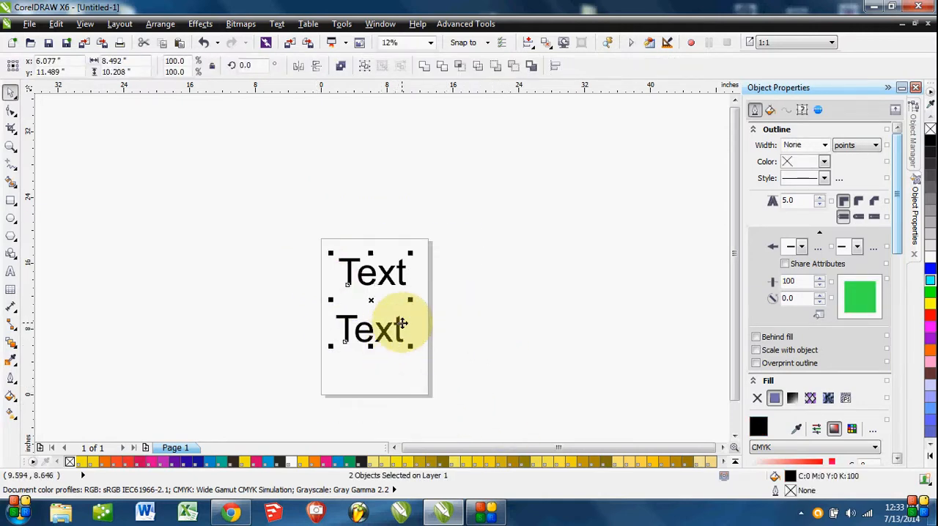
right_click(402, 334)
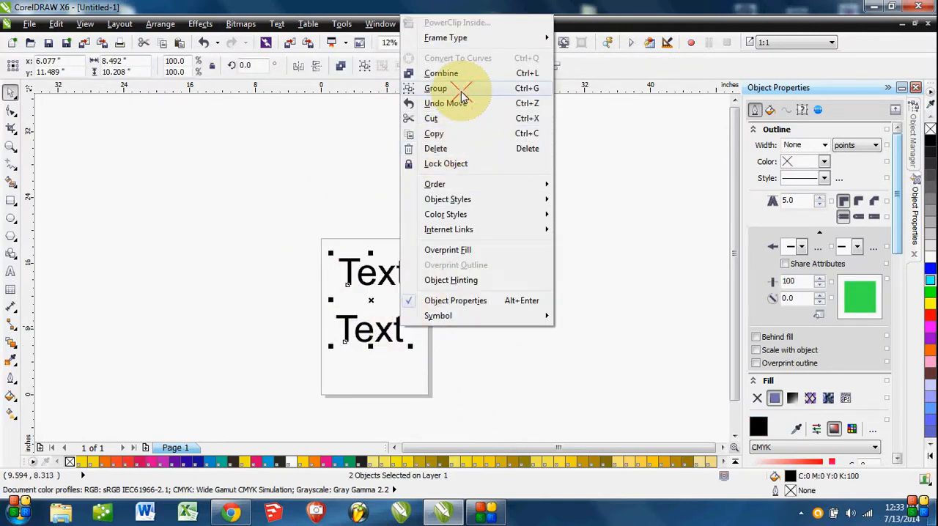
left_click(462, 89)
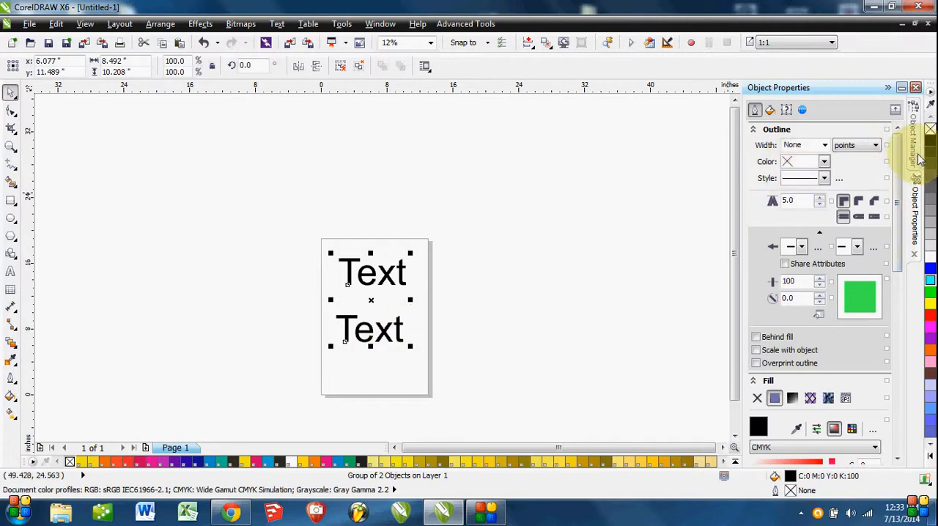
With the Object Manager shown, move the group to about x 6.74, y 9.32 inches and select only its lower "Text" curve.
left_click(915, 139)
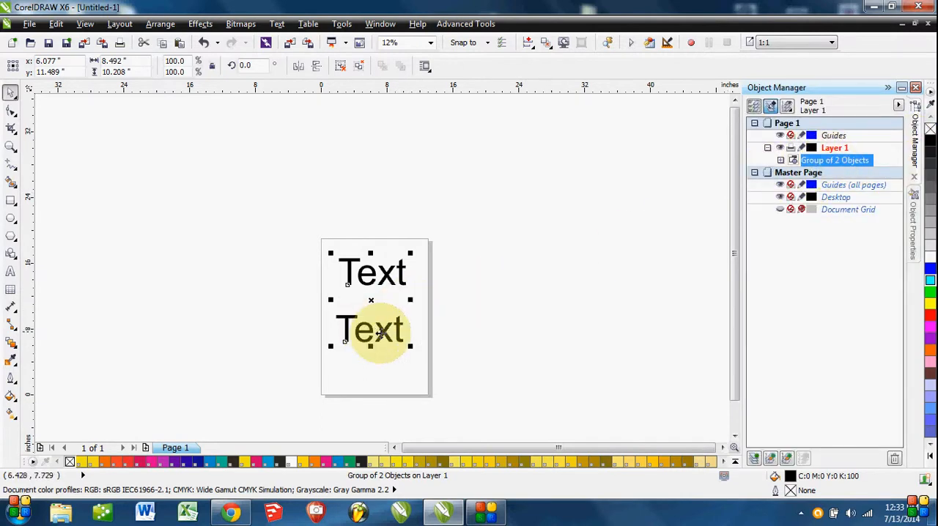
left_click_drag(377, 335, 407, 359)
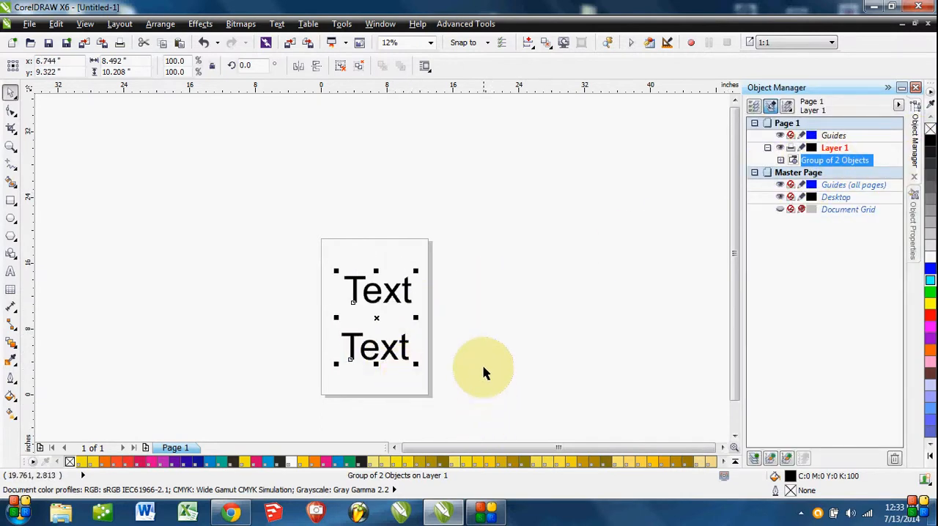
left_click(389, 351, "ctrl")
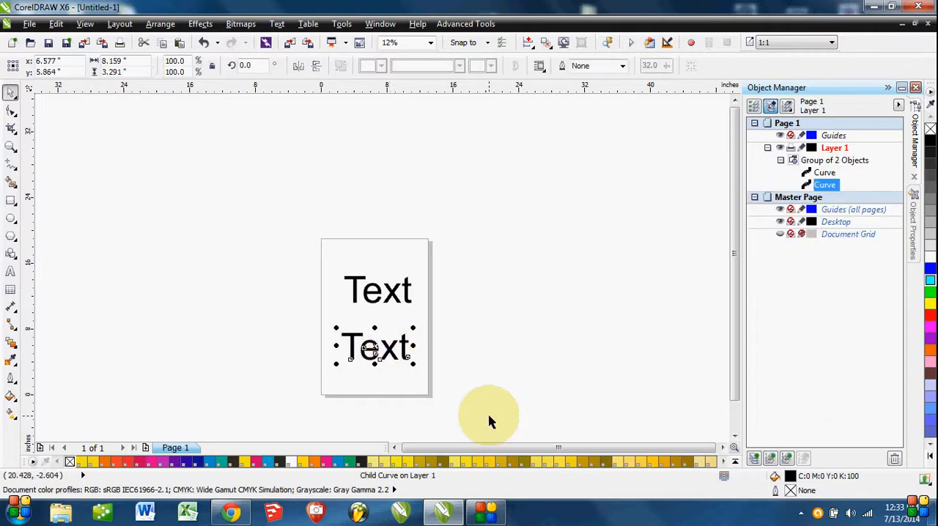
Select the group of two "Text" curves and ungroup it.
left_click(388, 297, "ctrl")
left_click(469, 358)
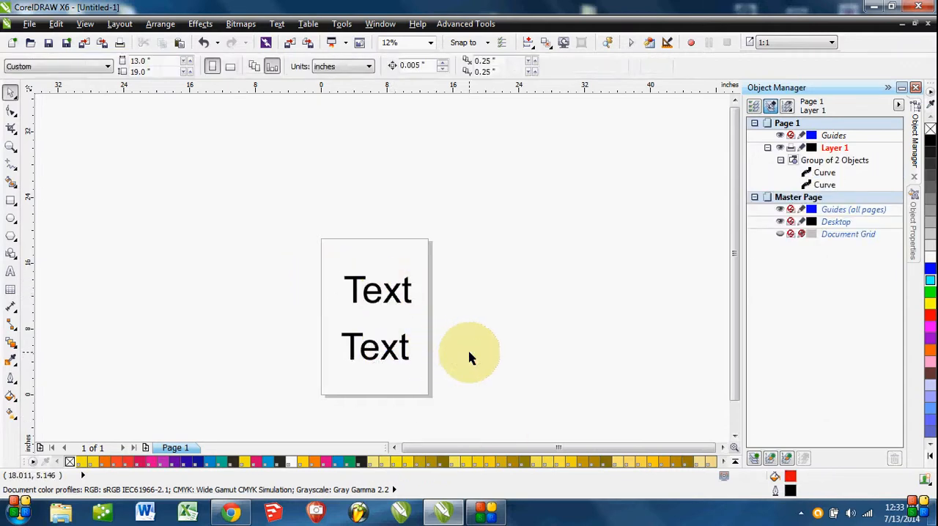
scroll(376, 339, "down", 1)
left_click(375, 338)
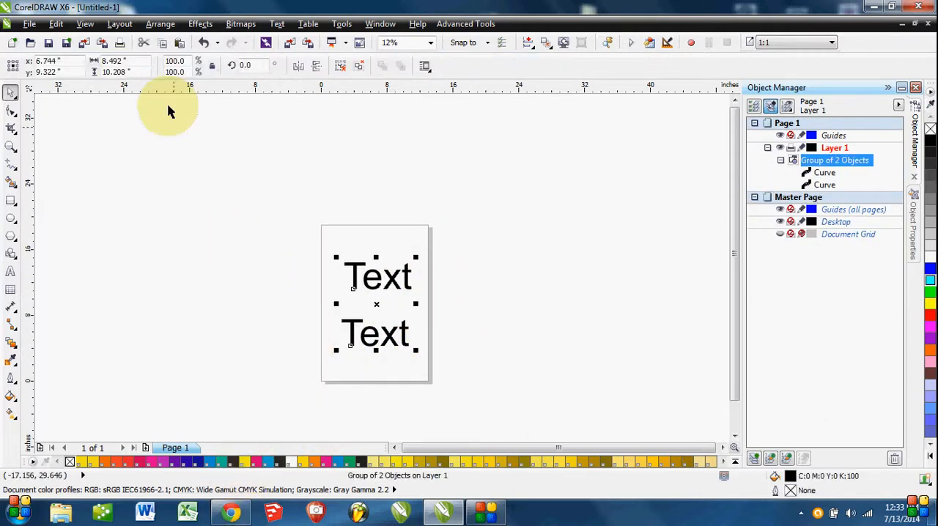
left_click(119, 23)
mouse_move(156, 25)
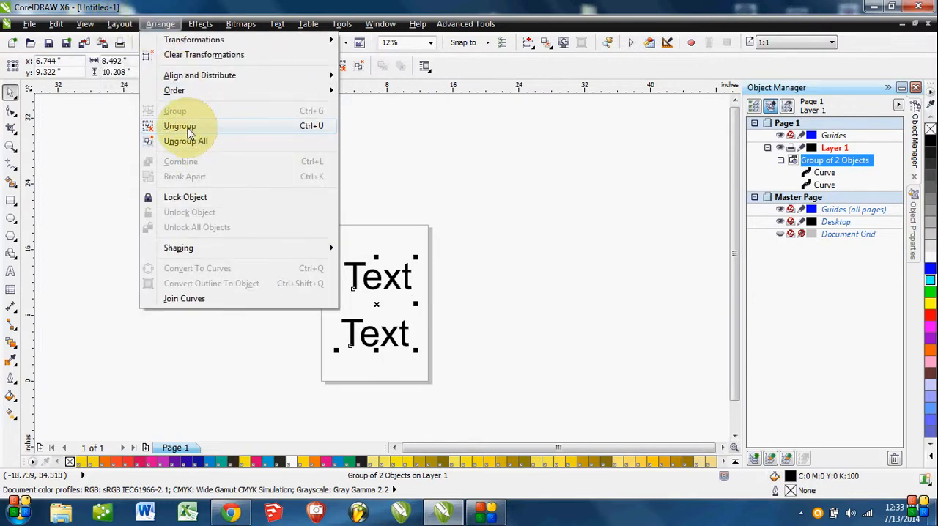
left_click(189, 129)
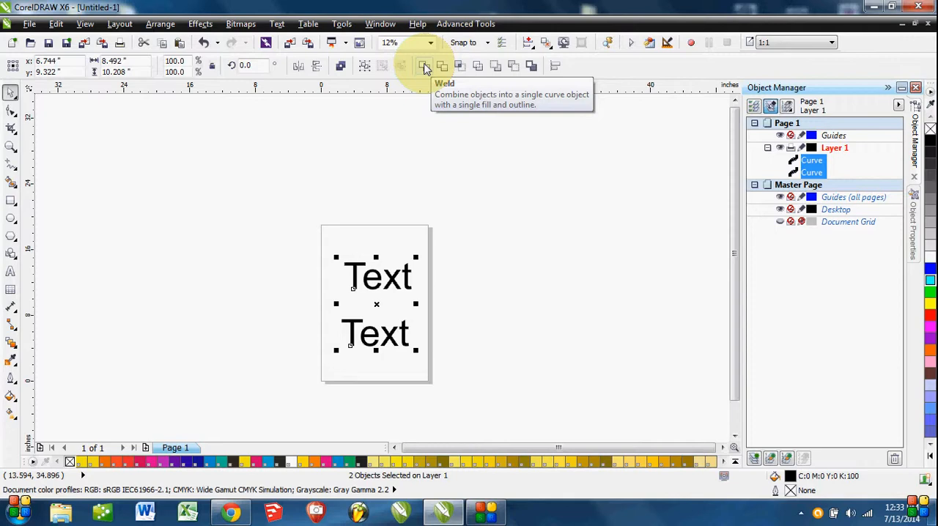
Weld the two "Text" curves into one curve and move it up to about x 6.49, y 11.91 inches.
left_click(425, 67)
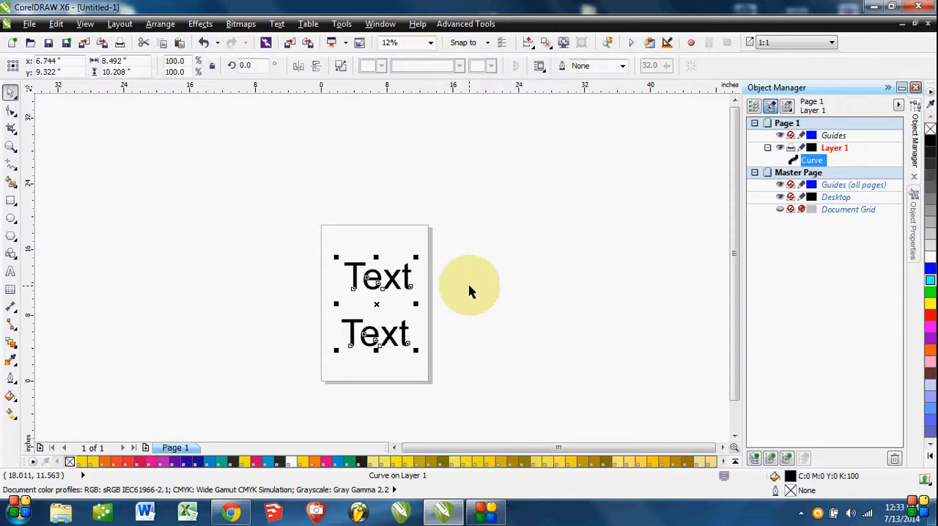
key("ctrl+z")
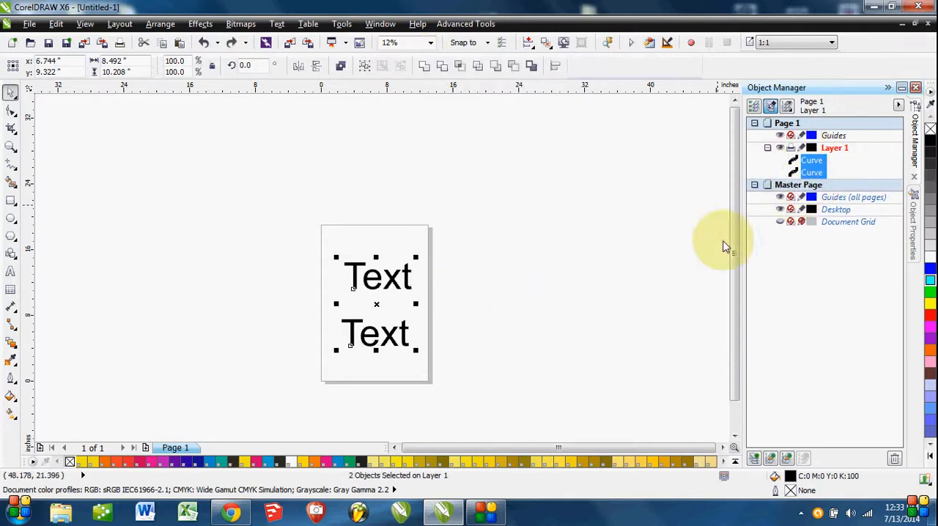
left_click_drag(440, 210, 297, 392)
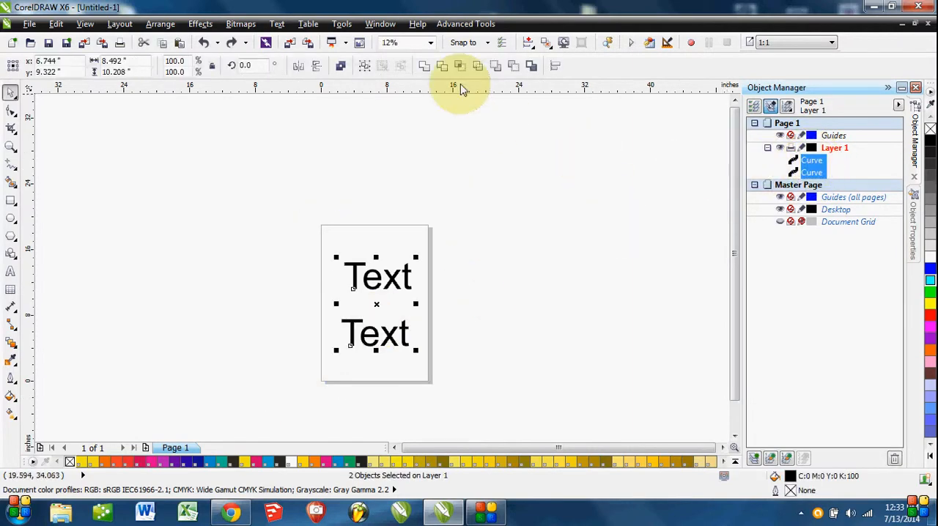
left_click(427, 67)
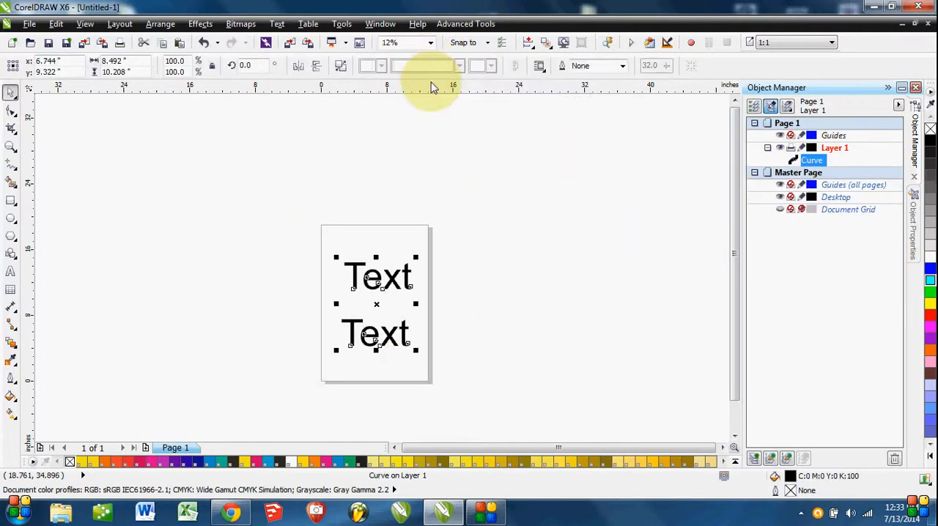
left_click(496, 345)
left_click_drag(396, 291, 394, 263)
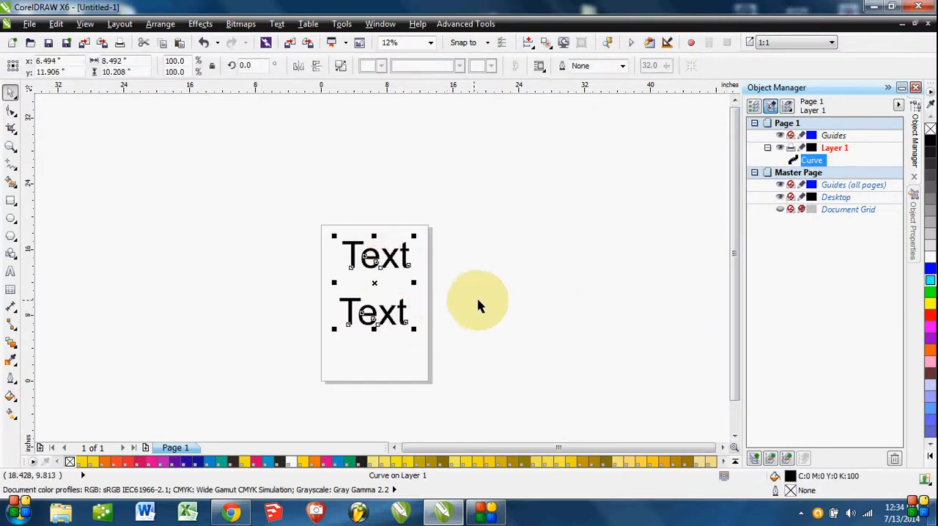
left_click(522, 325)
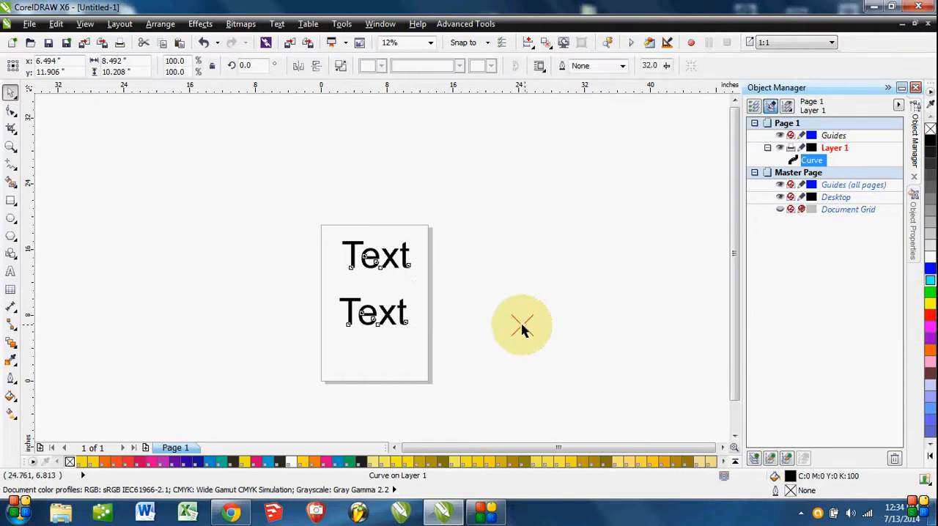
Try blue and gray (#666666) fills on the welded curve and undo back to before the weld.
left_click(406, 253)
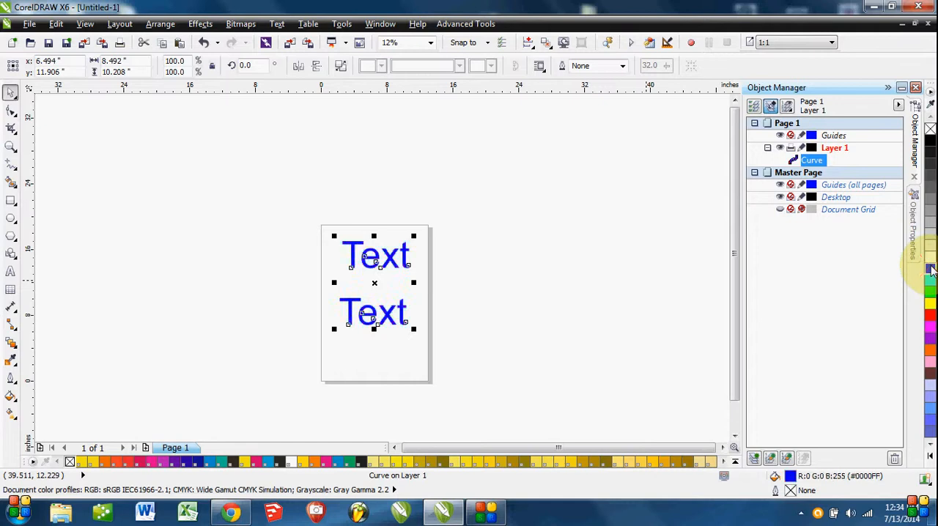
left_click(931, 196)
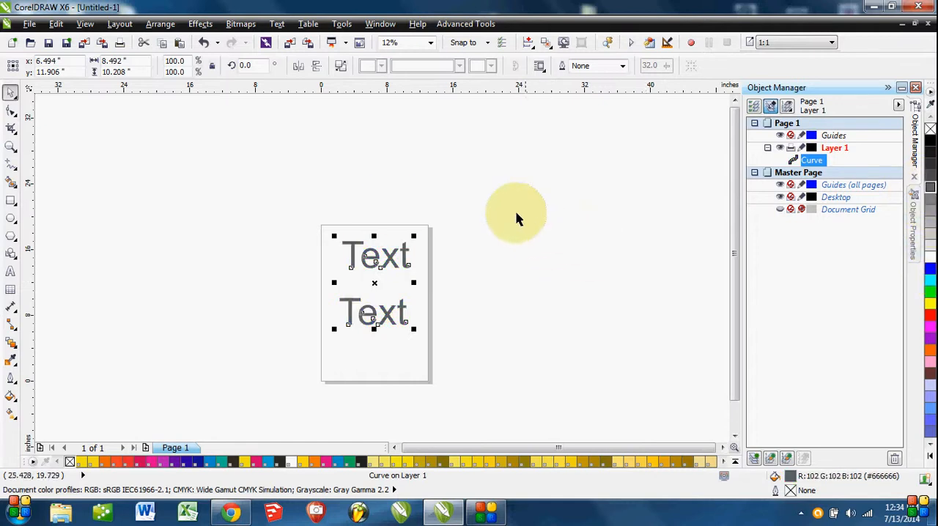
key("ctrl+z")
key("ctrl+z")
key("ctrl+z")
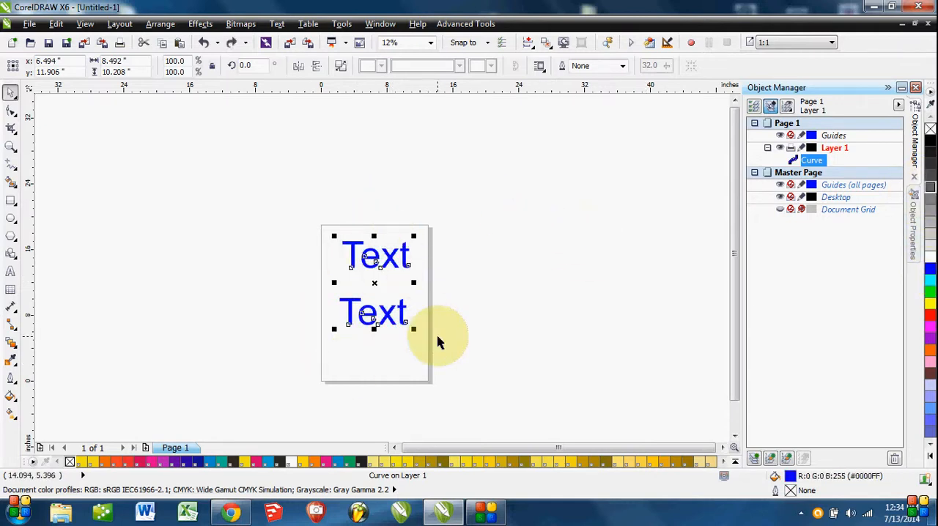
key("ctrl+z")
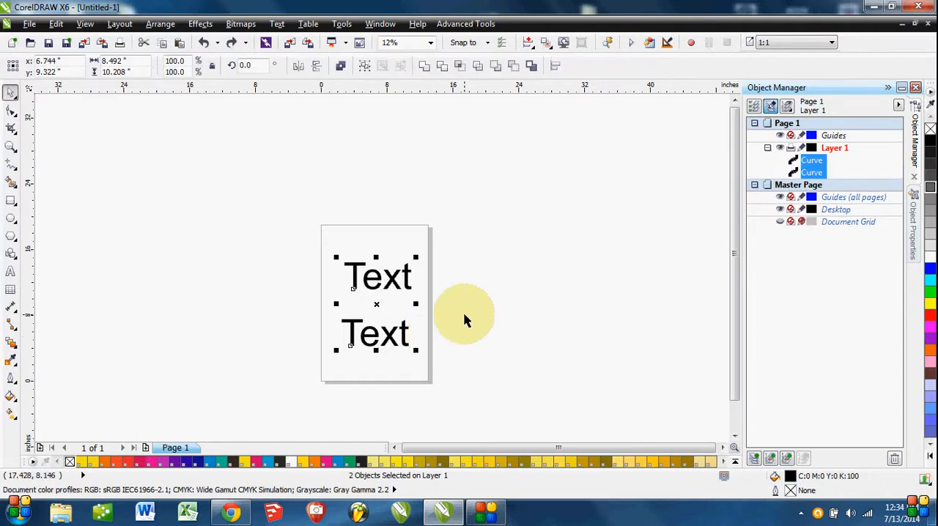
Combine the two "Text" curves into a single curve and undo that combination.
left_click(465, 315)
left_click_drag(462, 247, 275, 417)
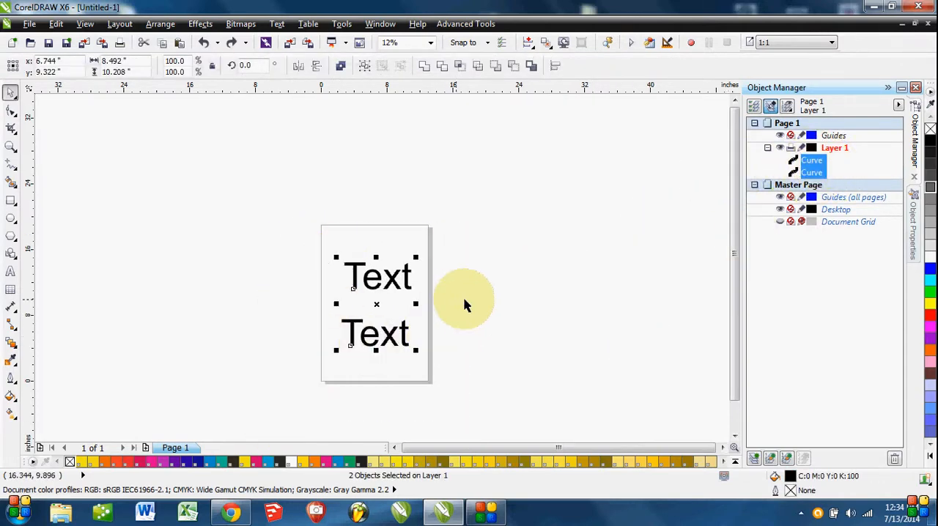
left_click(346, 66)
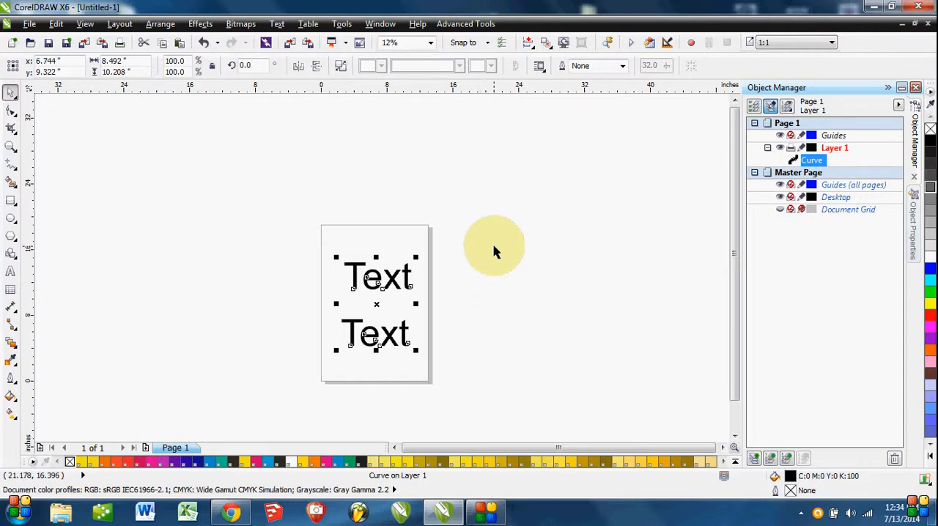
key("ctrl+k")
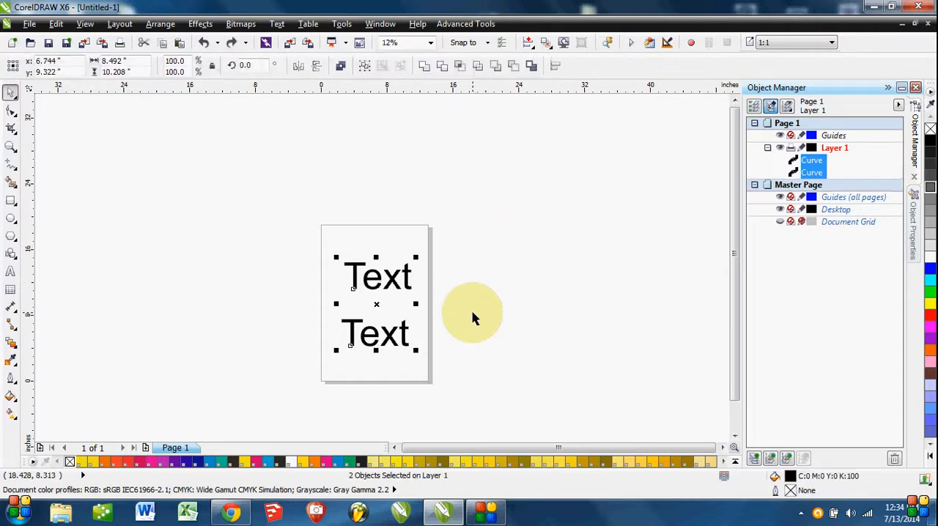
Move the lower "Text" curve to about x 14.41, y 10.82 inches so its T overlaps the upper curve's final t.
left_click(473, 312)
scroll(405, 275, "up", 2)
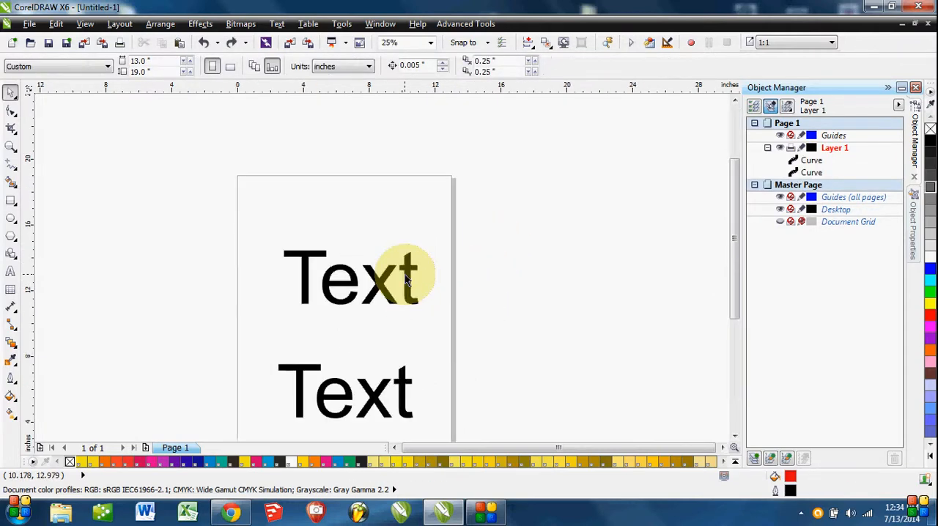
left_click_drag(404, 353, 407, 238)
mouse_move(399, 394)
left_mouse_down()
mouse_move(517, 293)
mouse_move(666, 277)
mouse_move(657, 229)
left_mouse_up()
left_click(338, 326)
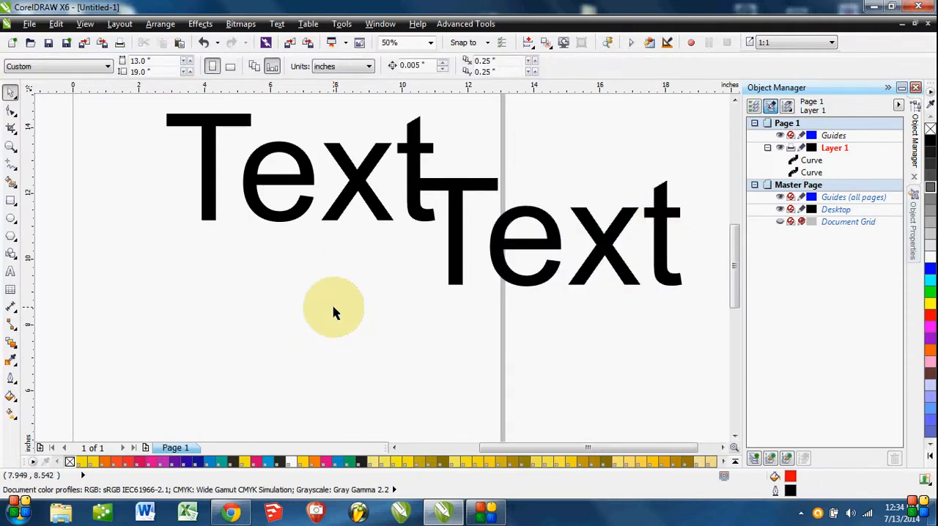
Fill the moved "Text" curve with red.
left_click_drag(333, 308, 277, 345)
left_click(487, 316)
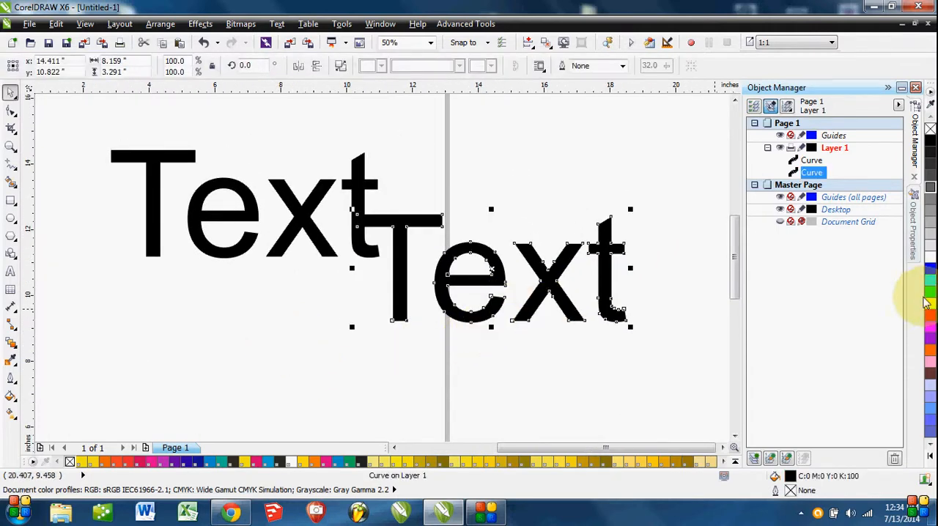
left_click(930, 316)
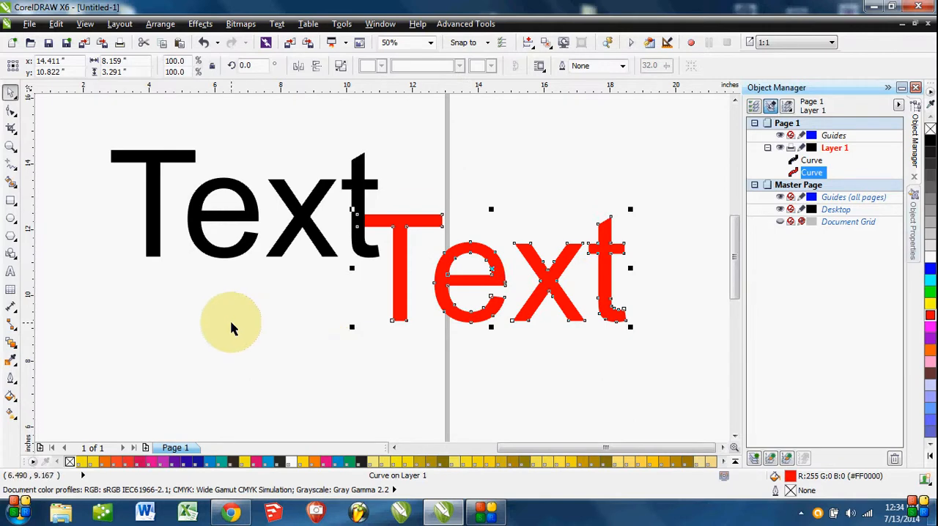
Send the black "Text" curve behind the red one and check its entry in the Object Manager.
left_click(301, 222)
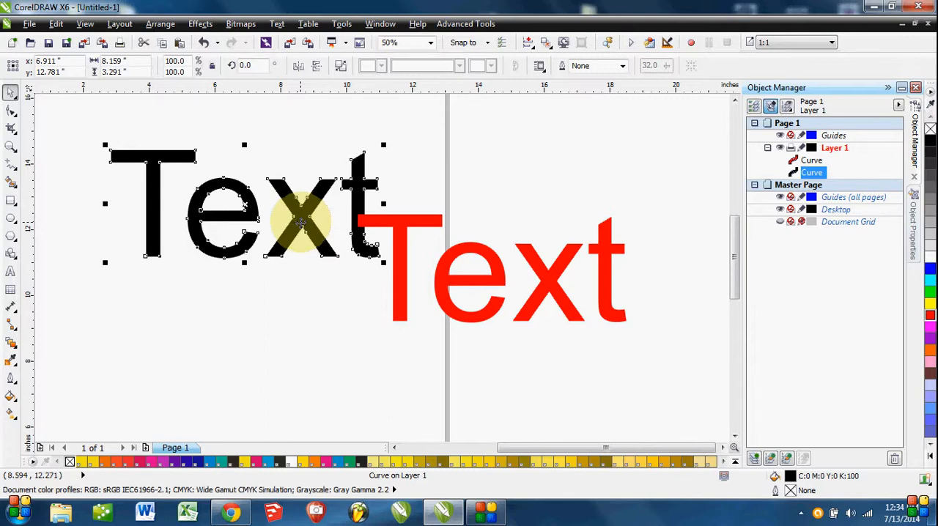
left_click(267, 374)
left_click(302, 249)
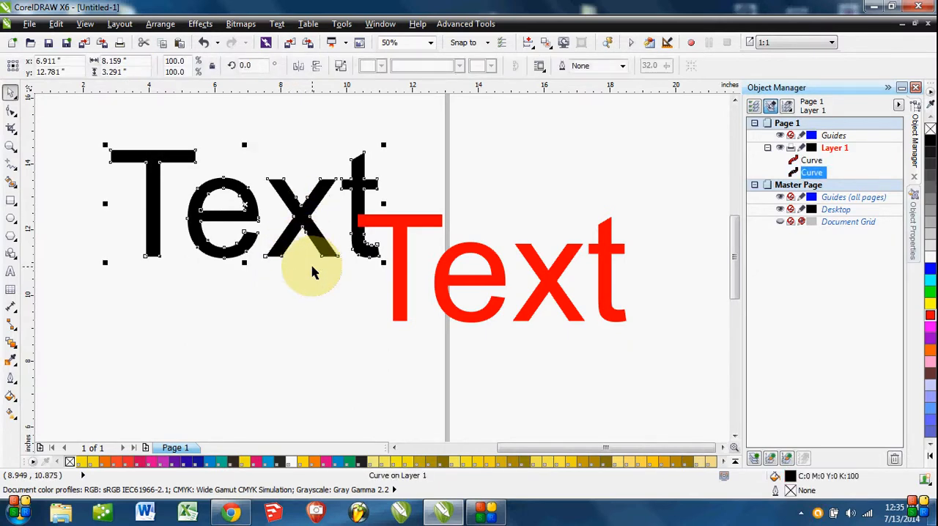
left_click(670, 331)
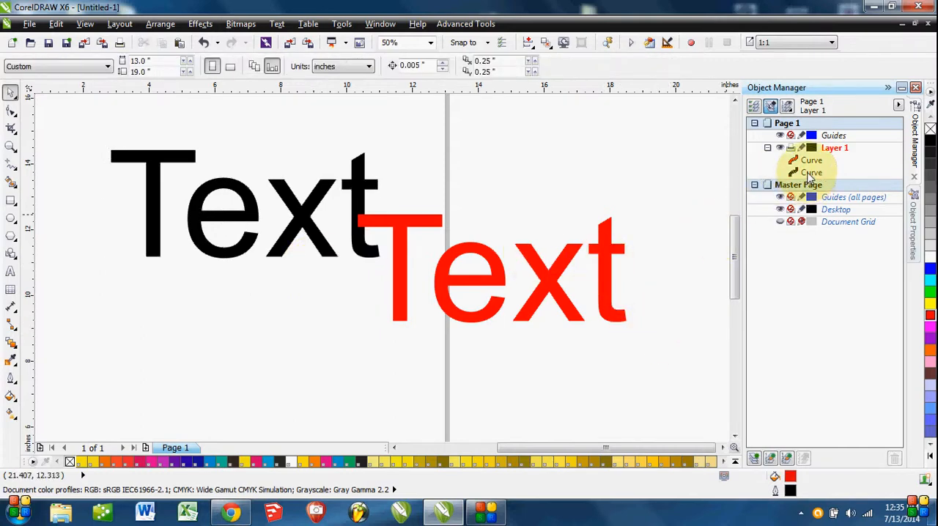
mouse_move(810, 174)
left_mouse_down()
mouse_move(810, 152)
mouse_move(818, 180)
left_mouse_up()
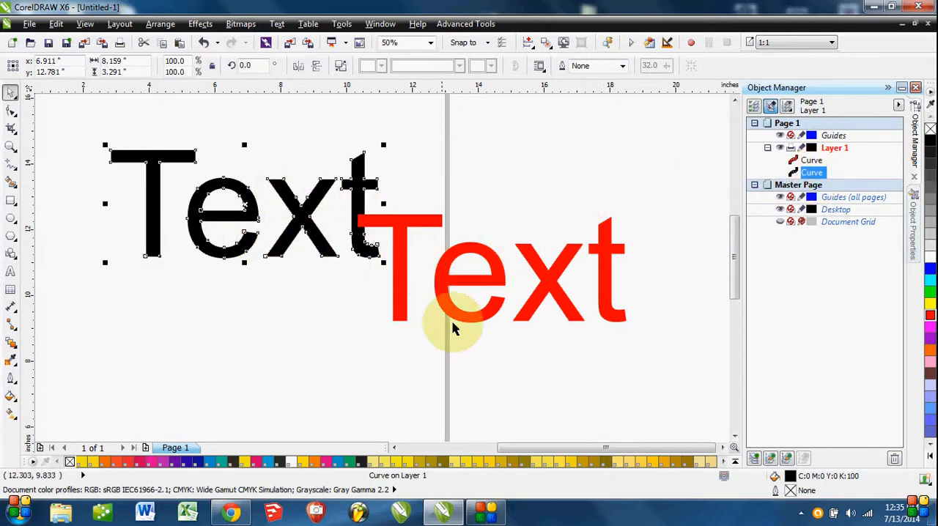
left_click(297, 363)
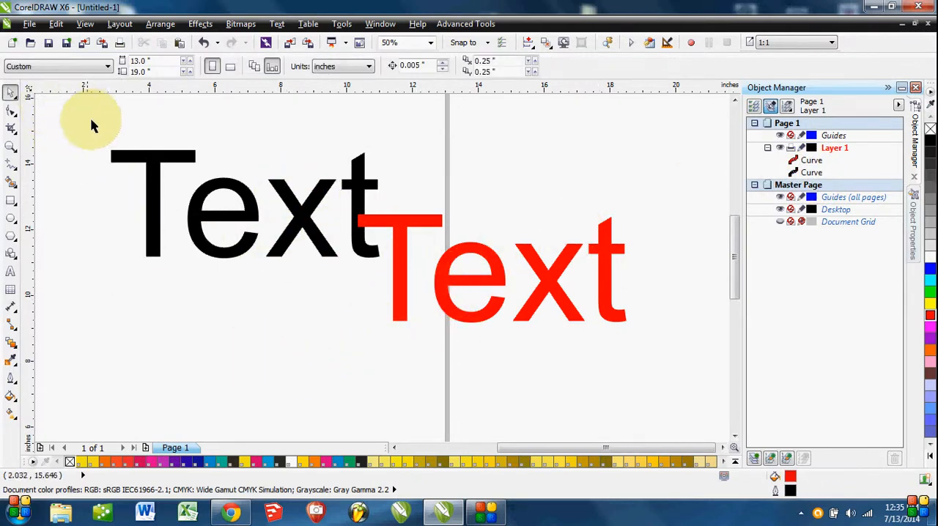
Weld the overlapping black and red "Text" curves and undo the weld.
left_click_drag(92, 126, 645, 386)
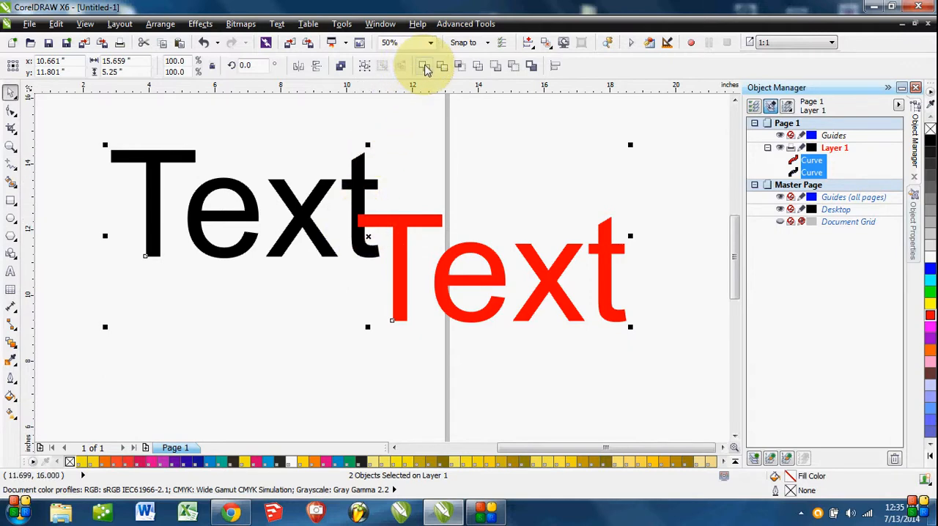
left_click(426, 67)
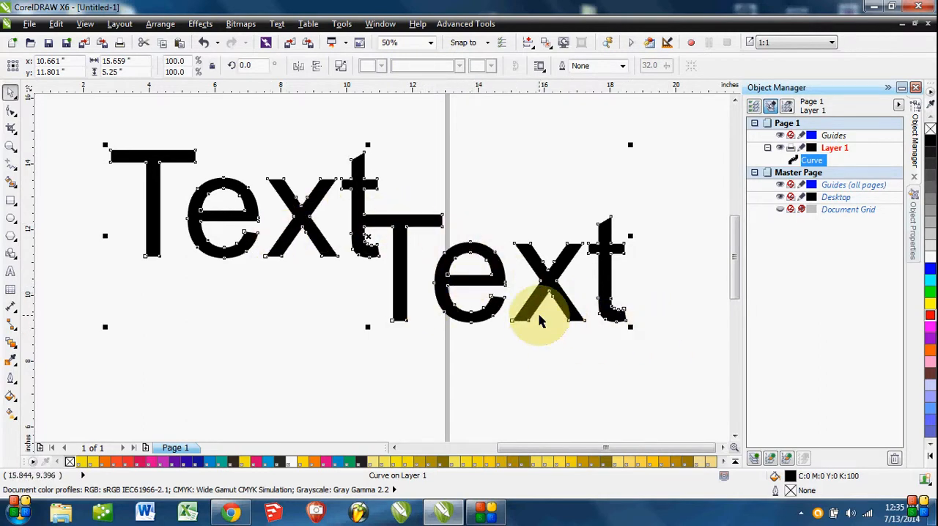
key("ctrl+z")
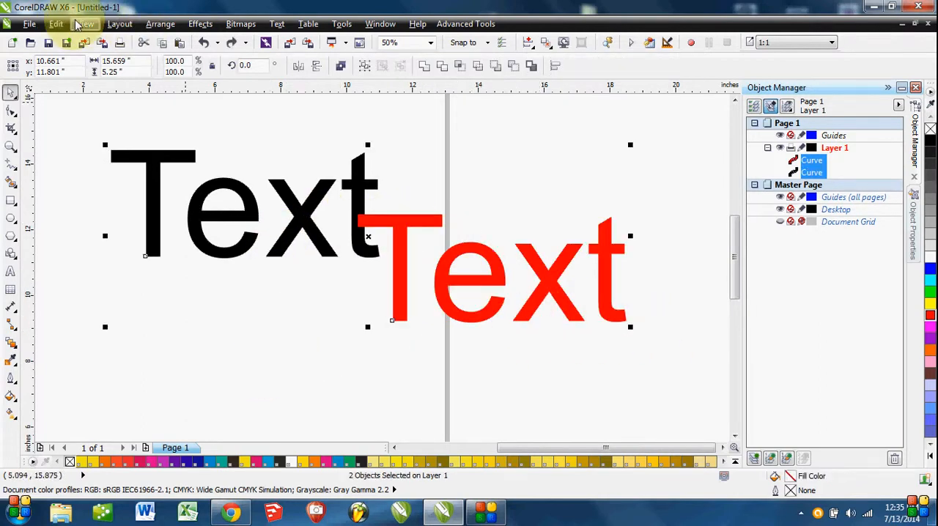
Display the drawing in wireframe and examine the outlines where the t and T overlap up close.
left_click(79, 24)
left_click(105, 56)
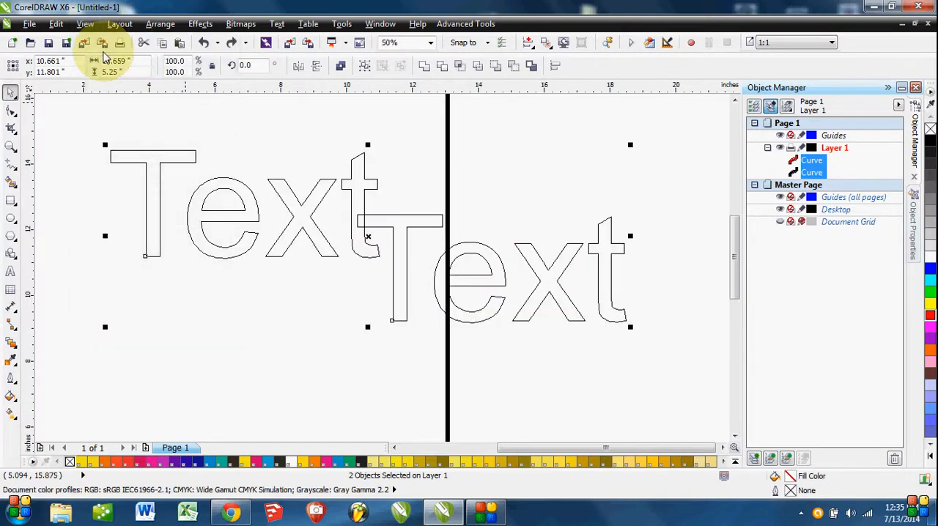
scroll(359, 230, "up", 2)
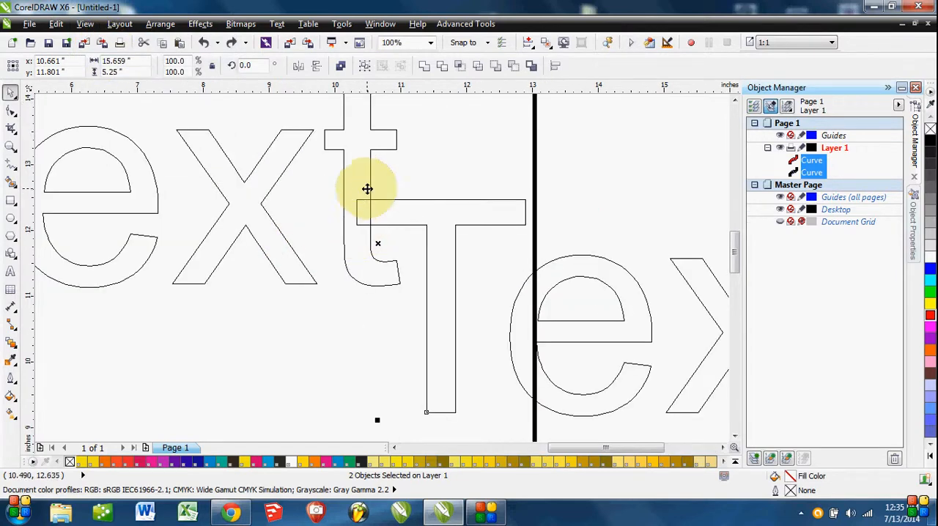
scroll(367, 189, "up", 2)
scroll(386, 217, "down", 2)
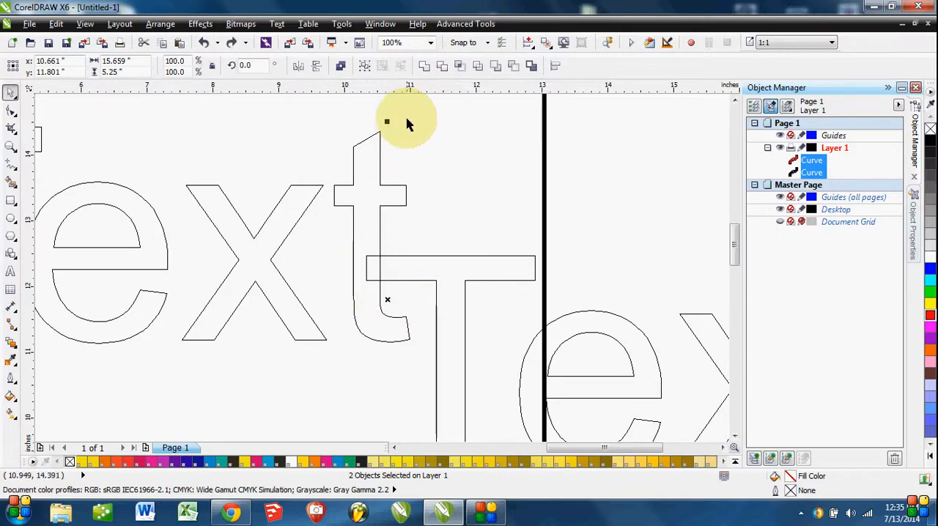
Weld the two overlapping "Text" outlines into one curve and examine the merged t and T junction.
left_click(423, 68)
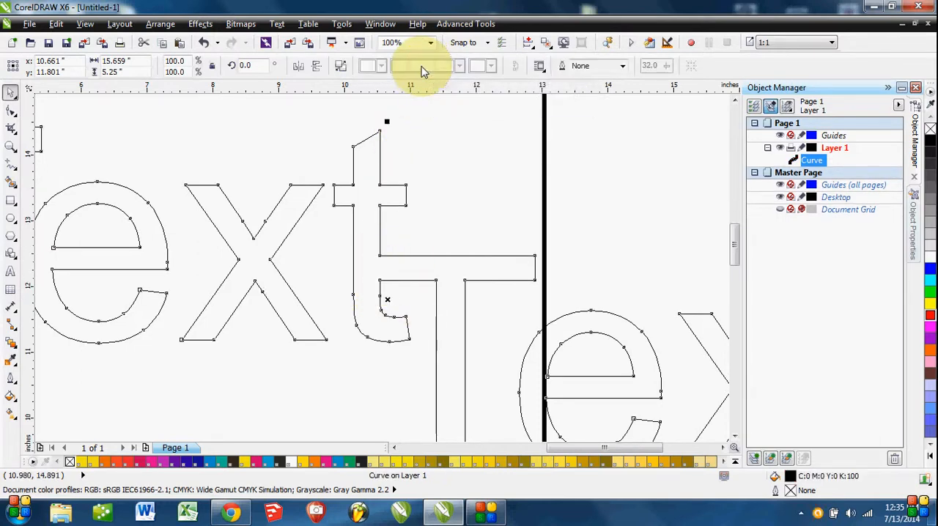
left_click(538, 170)
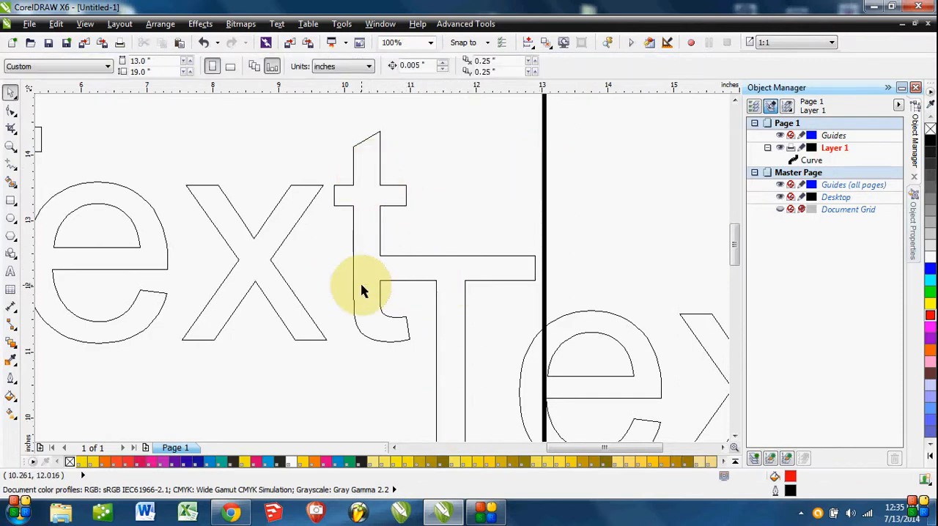
scroll(352, 251, "down", 2)
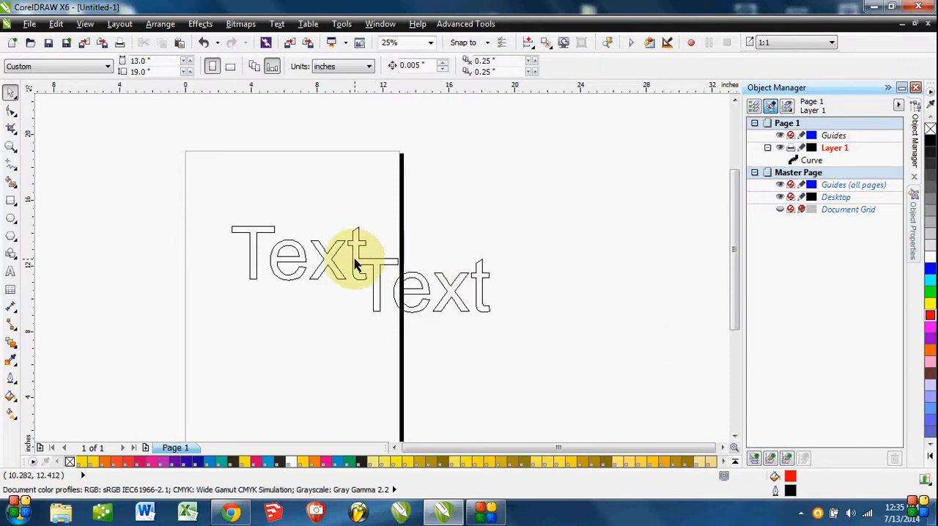
Combine the two overlapping "Text" outlines into one curve, shift it slightly up and left, and examine where the t and T cross.
key("ctrl+a")
scroll(361, 261, "up", 1)
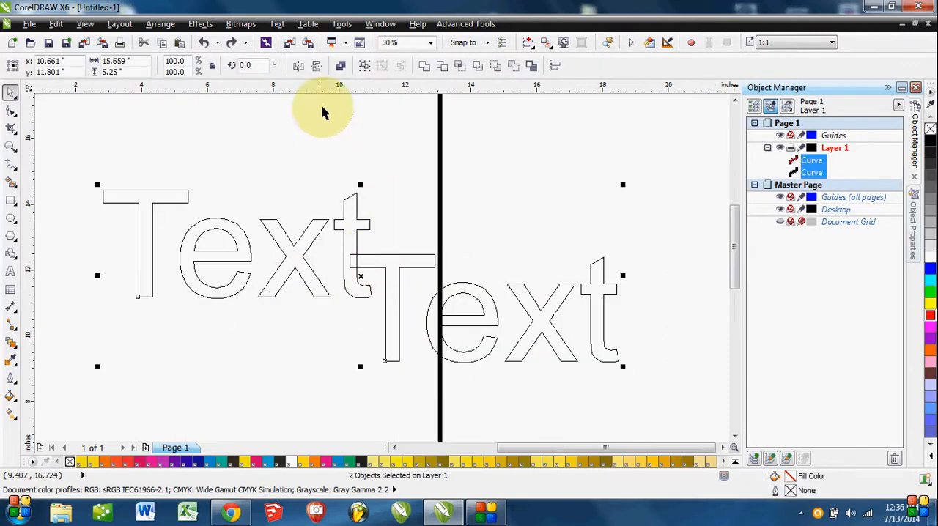
left_click(341, 67)
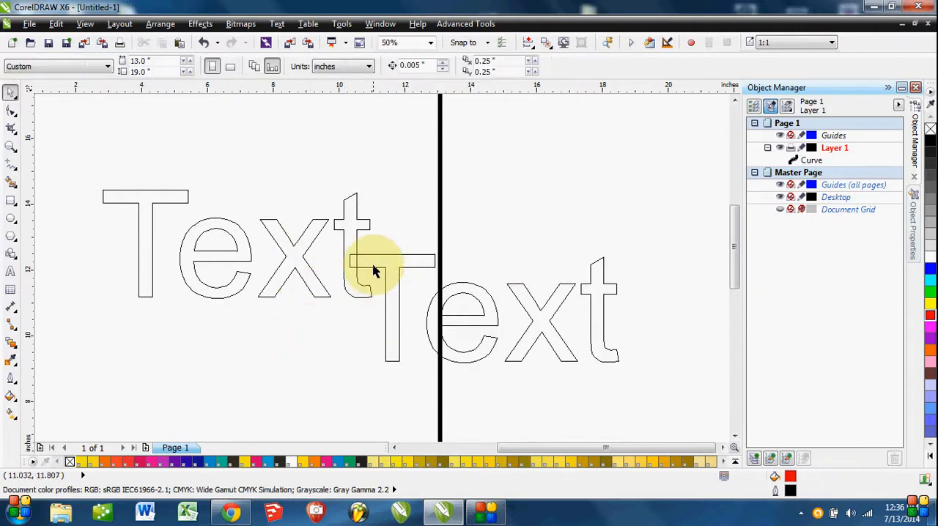
mouse_move(401, 262)
left_mouse_down()
mouse_move(437, 235)
mouse_move(352, 262)
mouse_move(388, 253)
left_mouse_up()
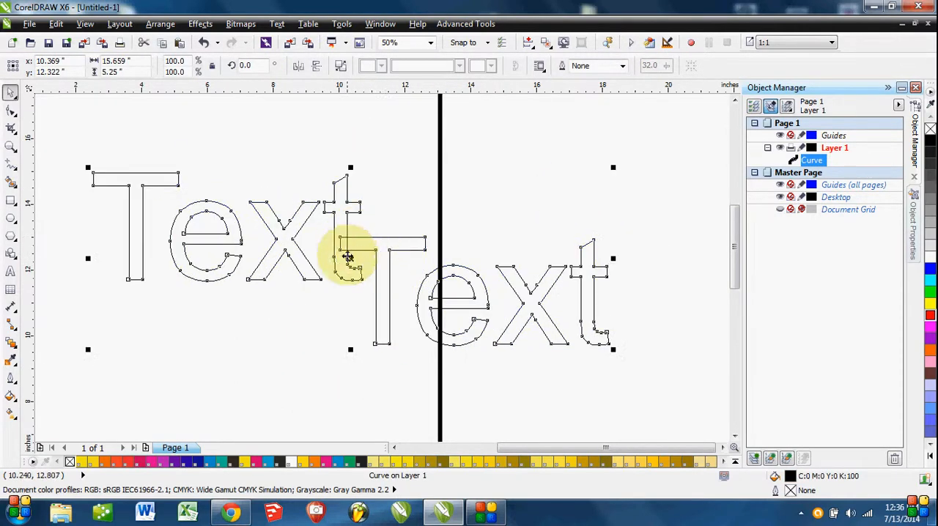
scroll(345, 251, "up", 1)
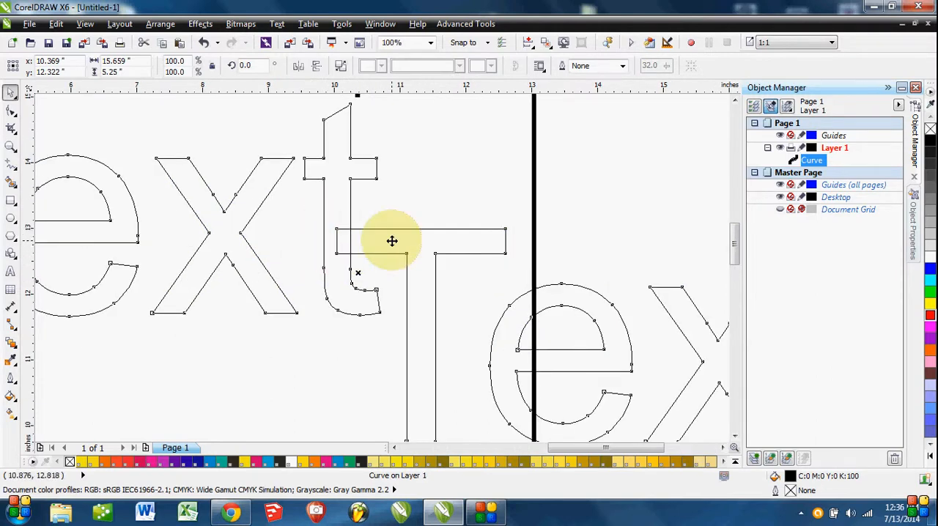
scroll(392, 241, "down", 1)
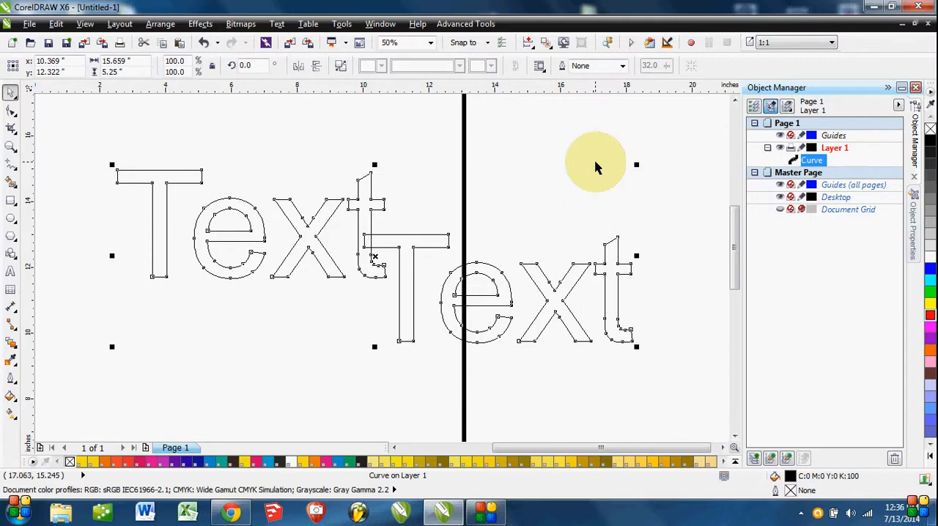
Undo the moves and the combine to separate the two "Text" curves again.
key("ctrl+z")
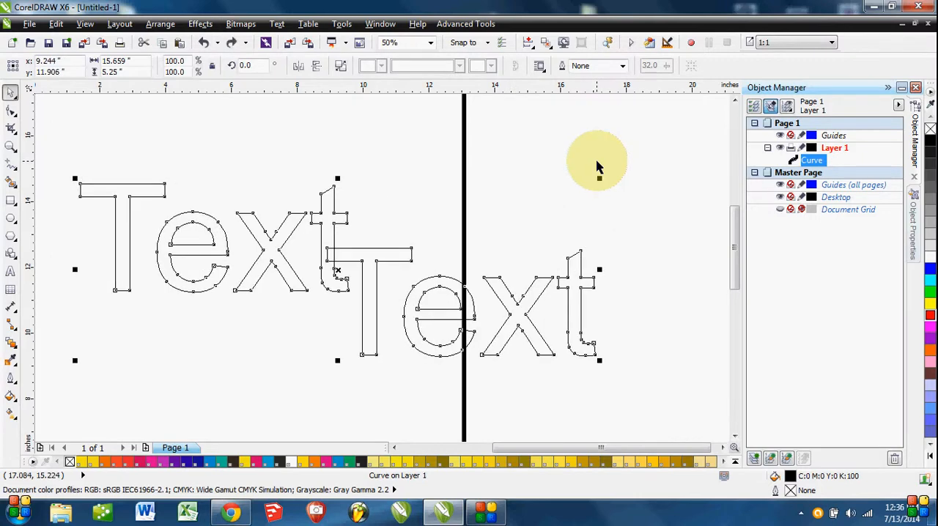
key("ctrl+z")
key("ctrl+z")
key("ctrl+z")
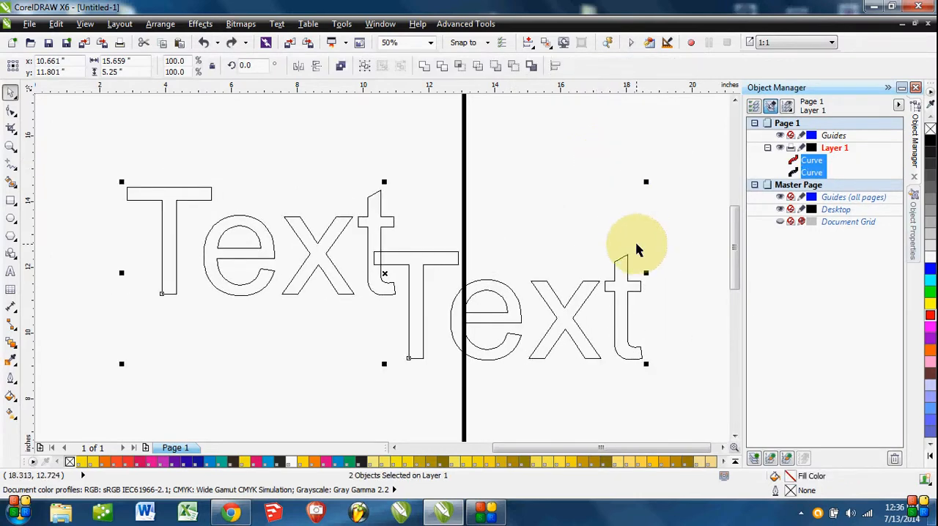
Undo the earlier stacking change and move the red "Text" curve onto the page directly below the black one.
scroll(637, 250, "down", 1)
scroll(675, 252, "down", 1)
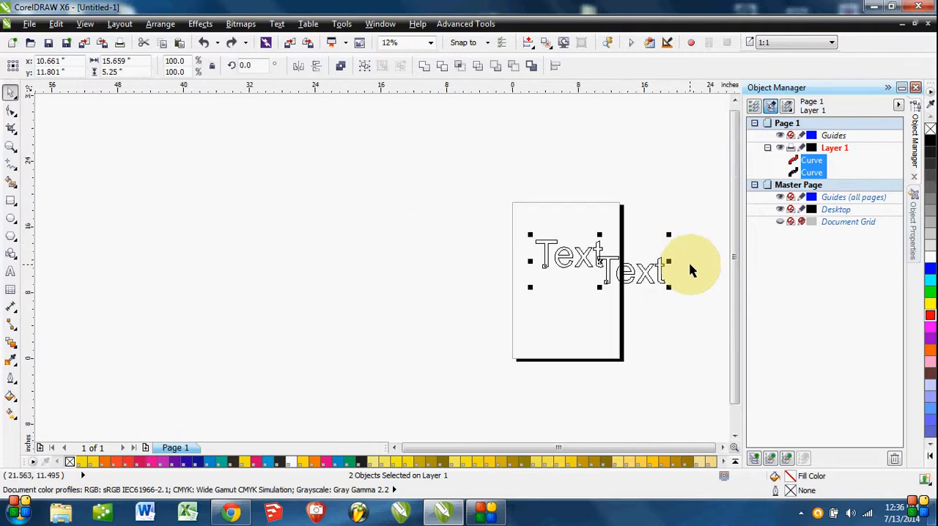
left_click_drag(691, 268, 608, 257)
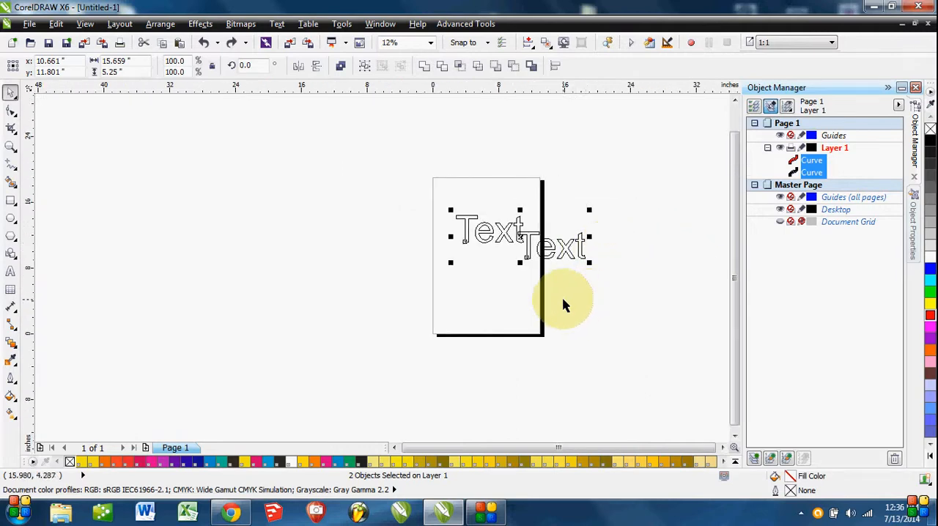
key("ctrl+z")
left_click_drag(565, 253, 500, 302)
left_click(603, 304)
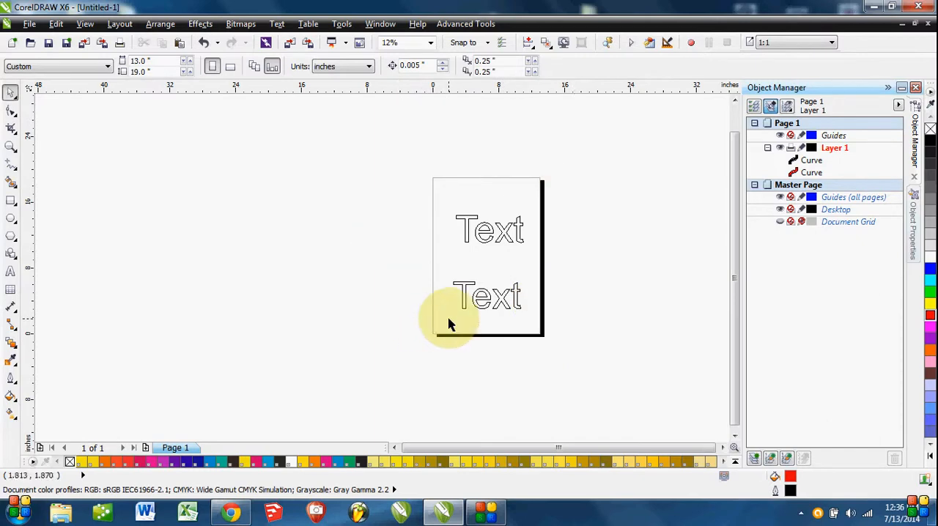
Display the drawing in Enhanced view and move the black "Text" curve slightly down and left, closer to the red one.
left_click(85, 24)
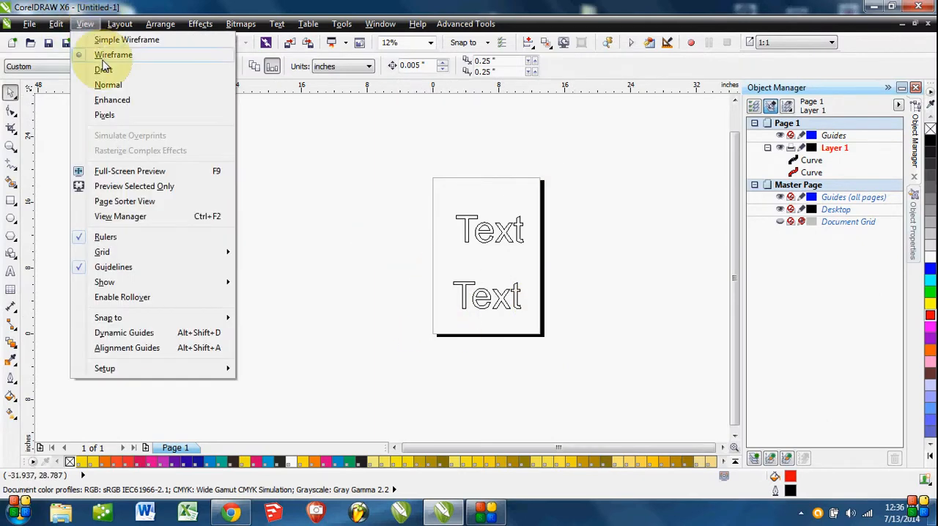
left_click(110, 100)
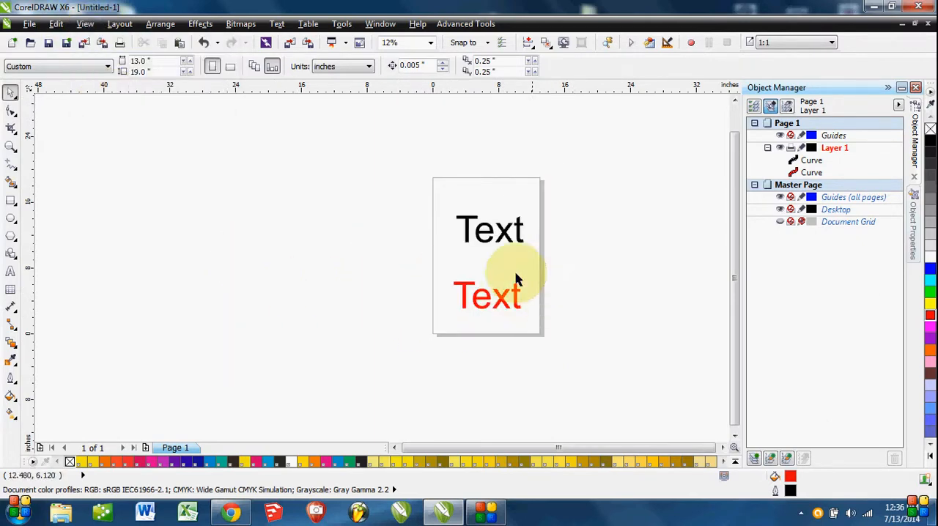
left_click_drag(512, 235, 499, 249)
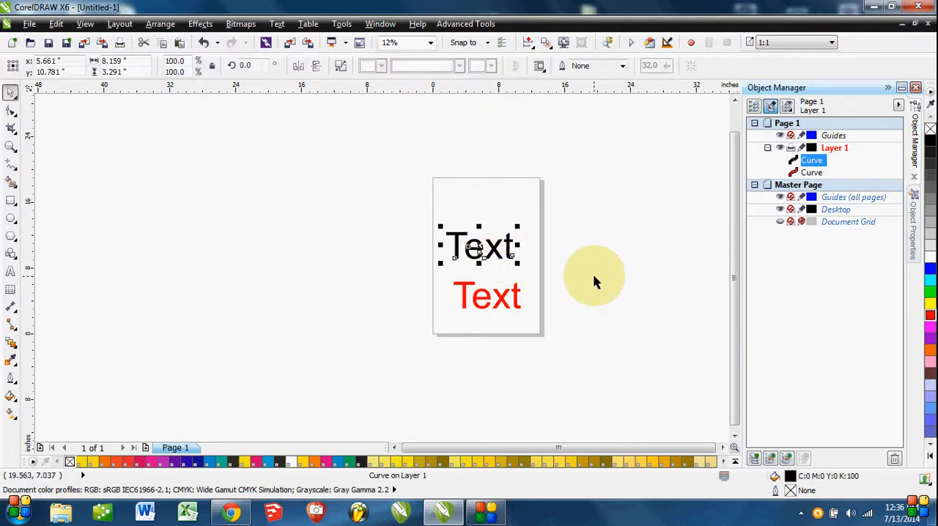
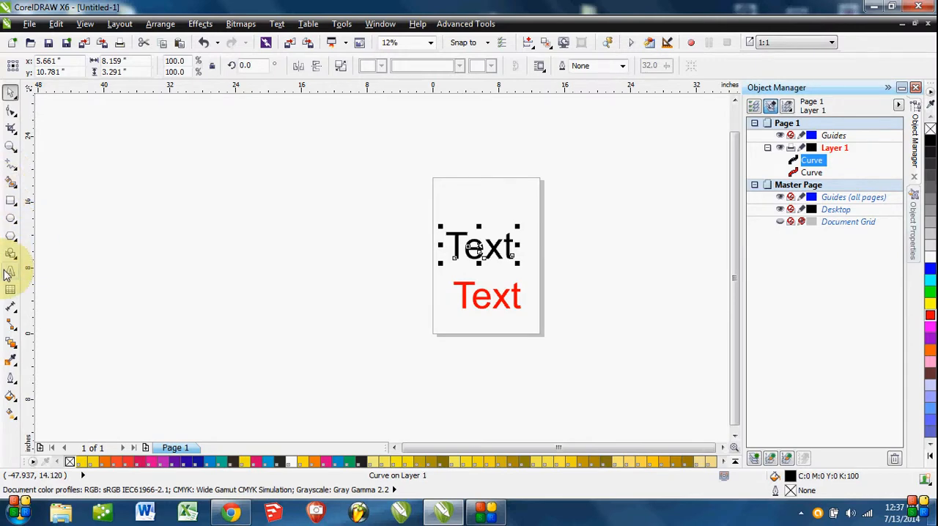
left_click(582, 315)
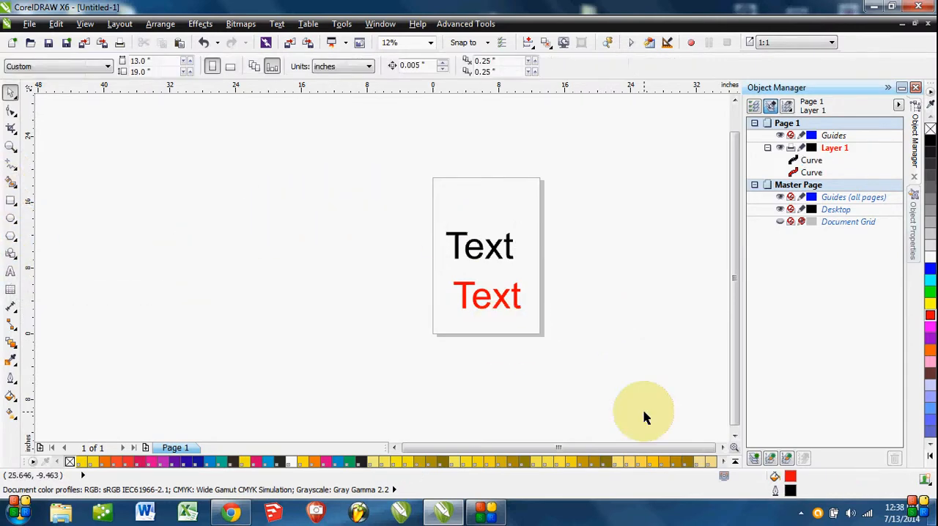
left_click(488, 512)
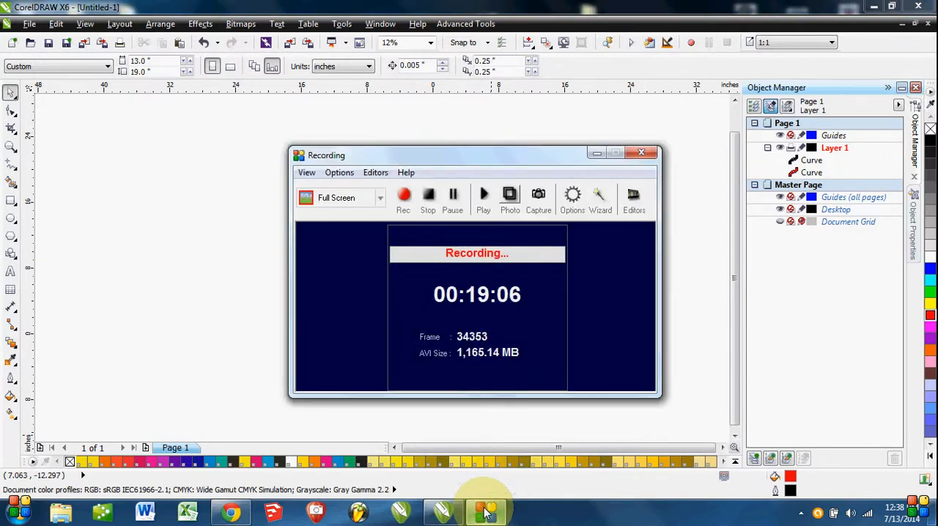
left_click(488, 512)
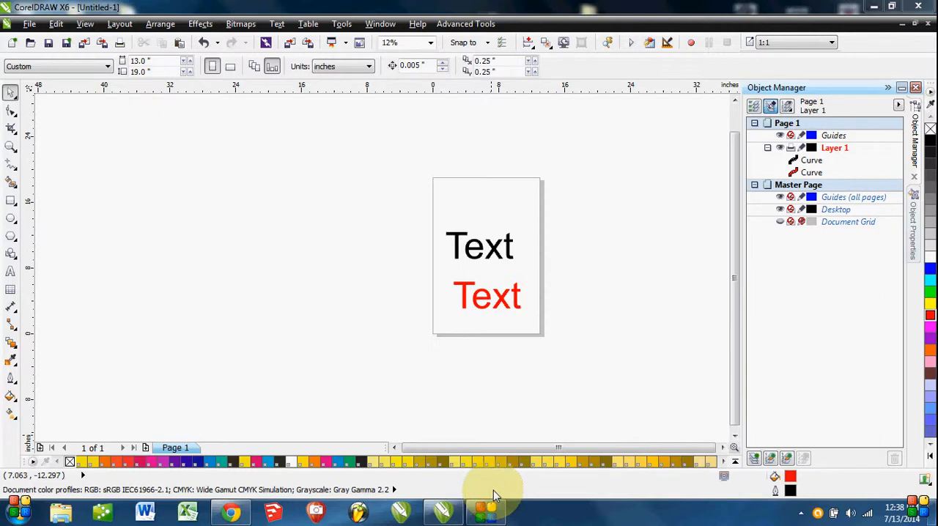
Delete both the black and the red "Text" curves from the page.
left_click(418, 185)
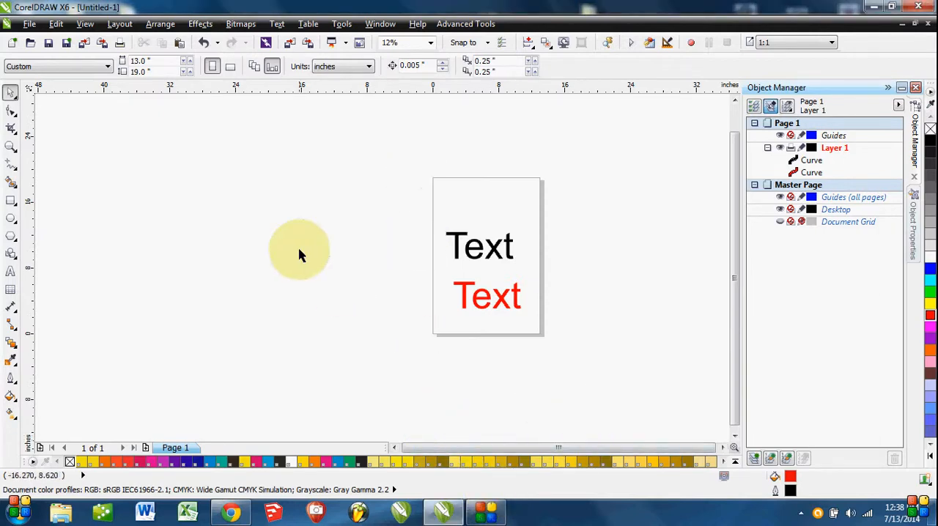
left_click_drag(387, 198, 587, 353)
key("Delete")
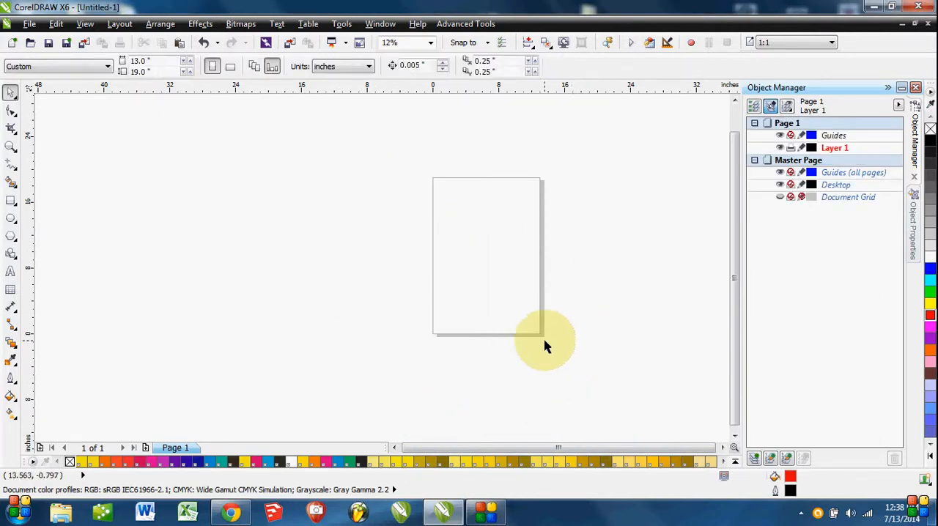
Add the artistic text "Text" near the page's upper-left corner and enlarge it to about 11.6 by 4.7 inches.
left_click_drag(506, 335, 454, 354)
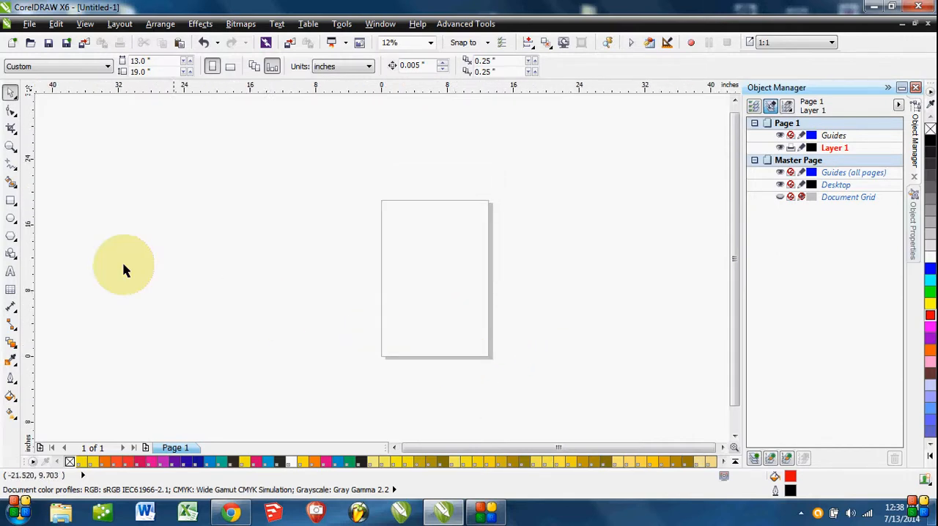
left_click(11, 272)
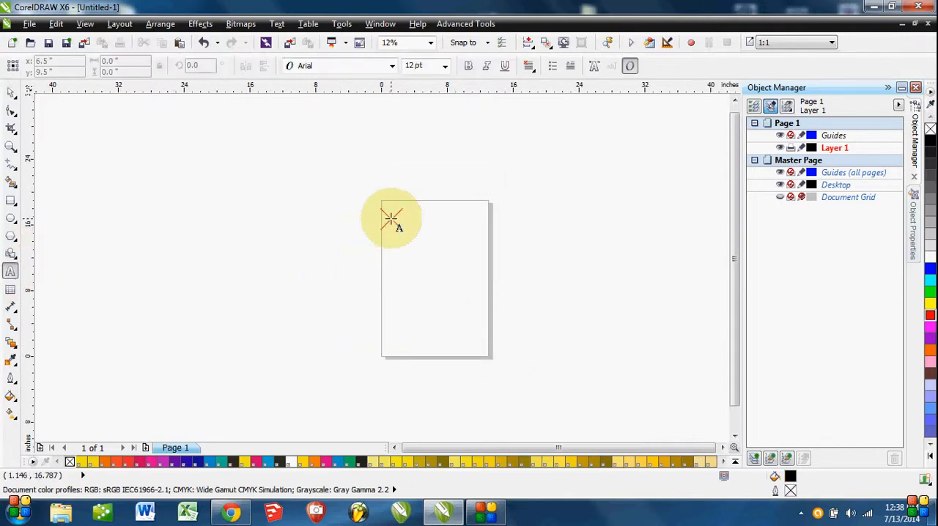
left_click(390, 214)
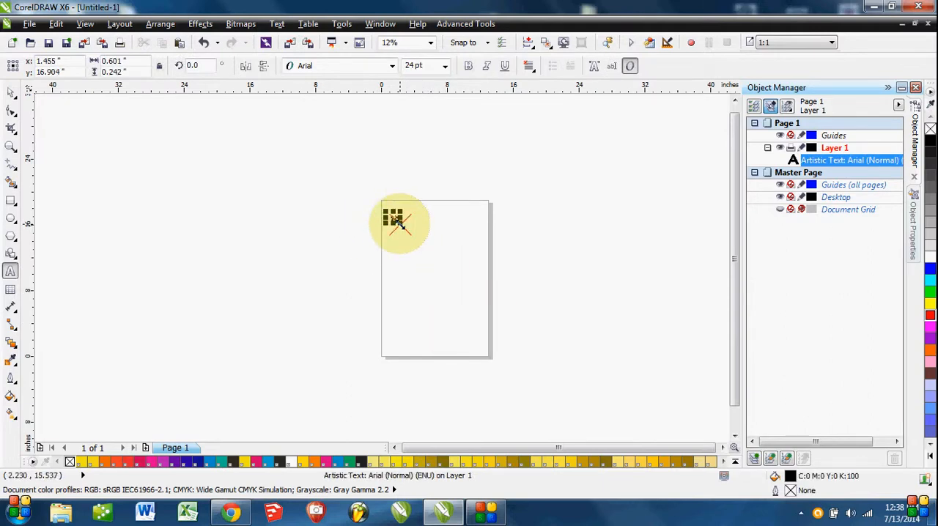
left_click_drag(396, 221, 491, 315)
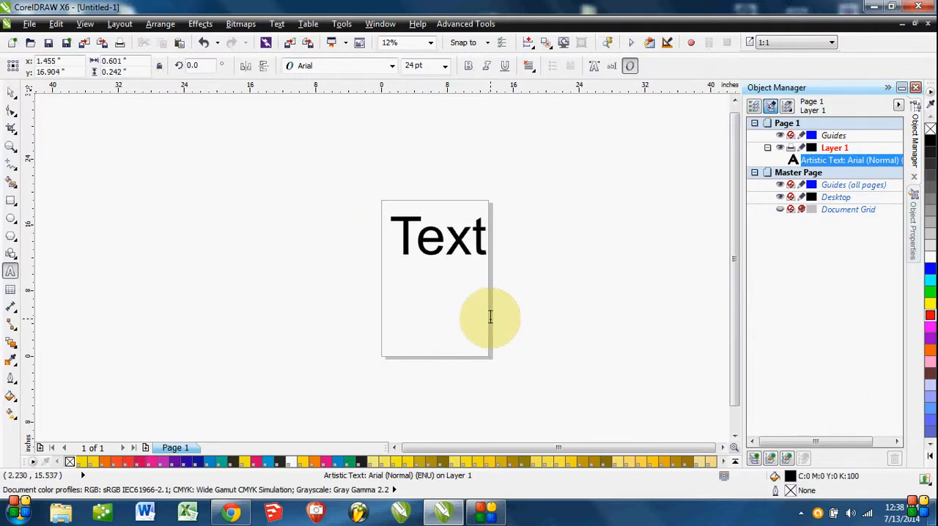
Place a duplicate of the text below the original on the page and convert the duplicate to curves.
left_click(10, 91)
left_click_drag(465, 237, 456, 322)
right_click(453, 308)
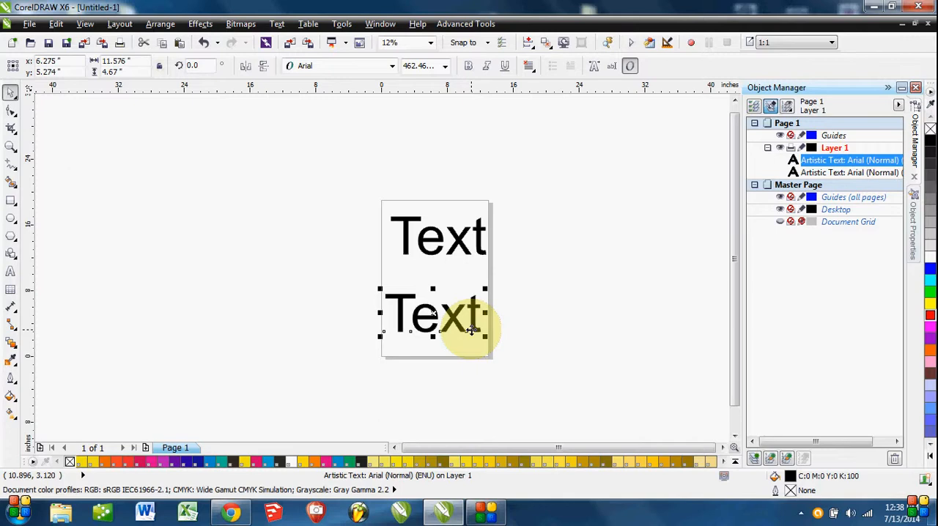
key("ctrl+q")
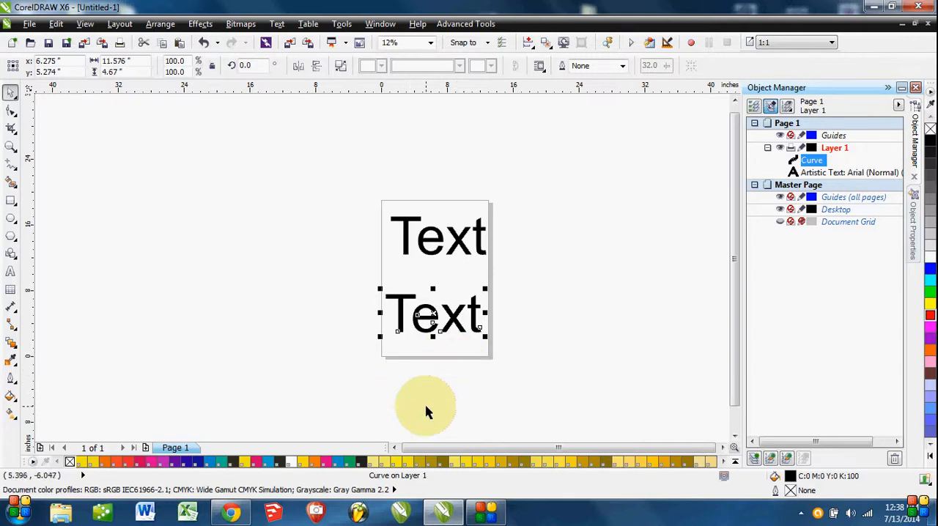
left_click(421, 379)
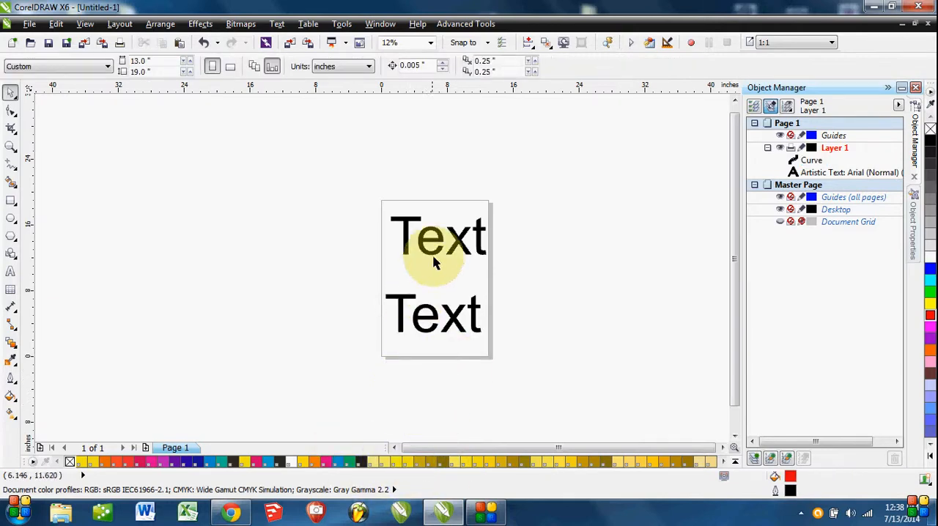
Move the upper text slightly left to line it up above the converted copy, and examine the copy's nodes.
left_click_drag(438, 255, 433, 253)
left_click(580, 355)
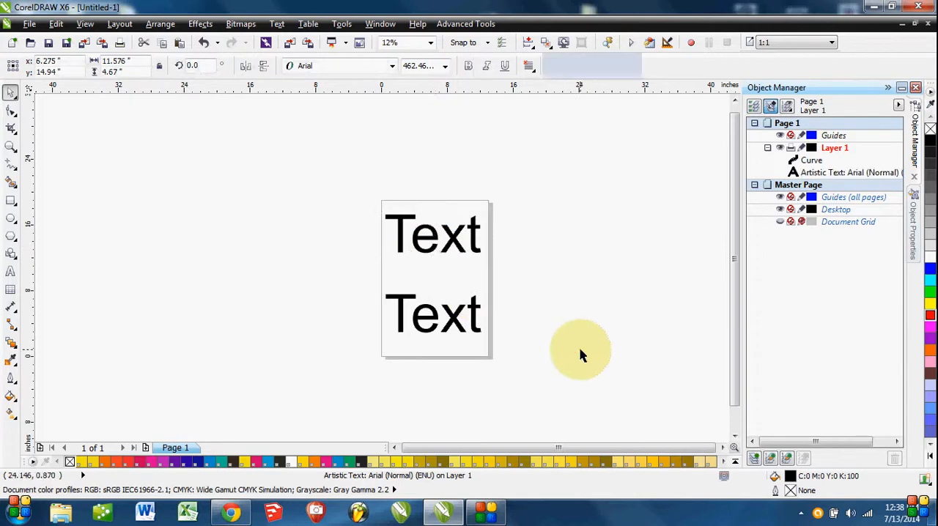
left_click(419, 317)
scroll(418, 318, "up", 2)
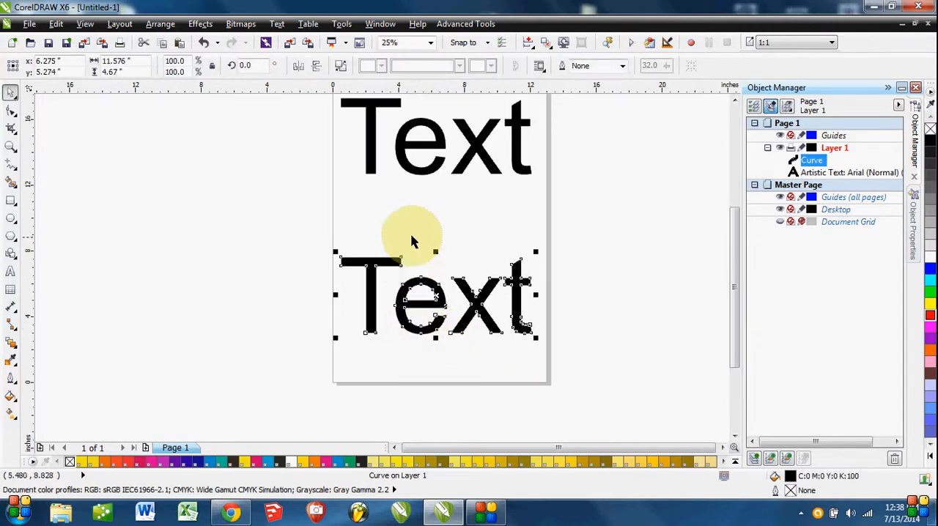
left_click(371, 224)
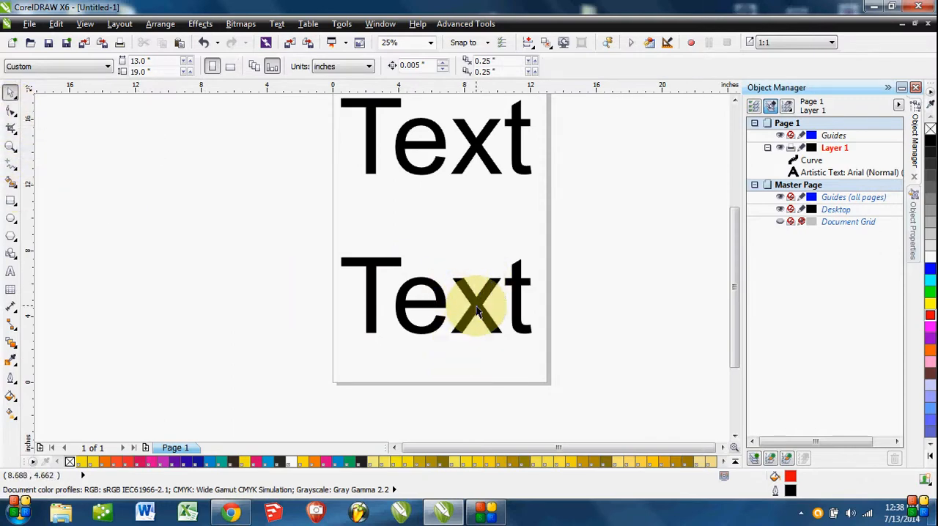
Reshape the converted T's crossbar with the Shape tool, moving its left-end nodes up and left and its right-end nodes up and right.
left_click(452, 295)
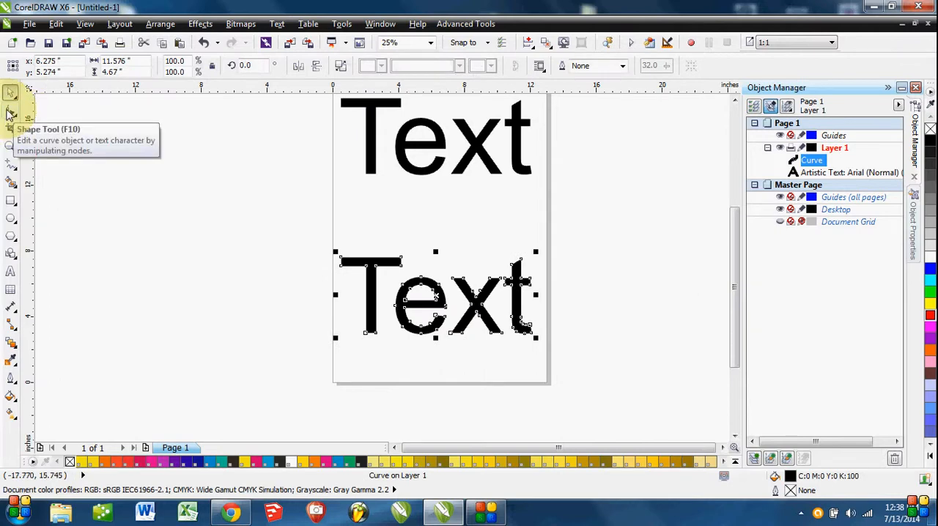
left_click(10, 111)
scroll(367, 272, "up", 3)
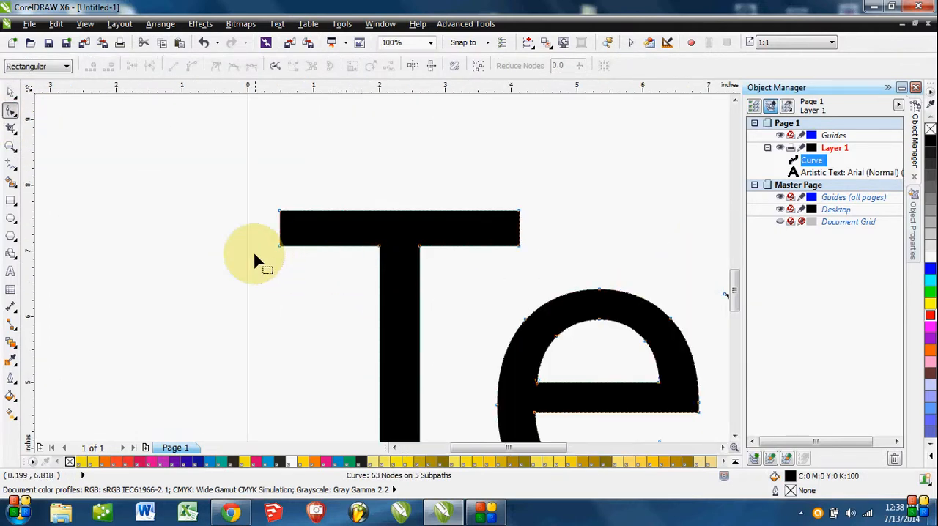
left_click_drag(261, 184, 291, 286)
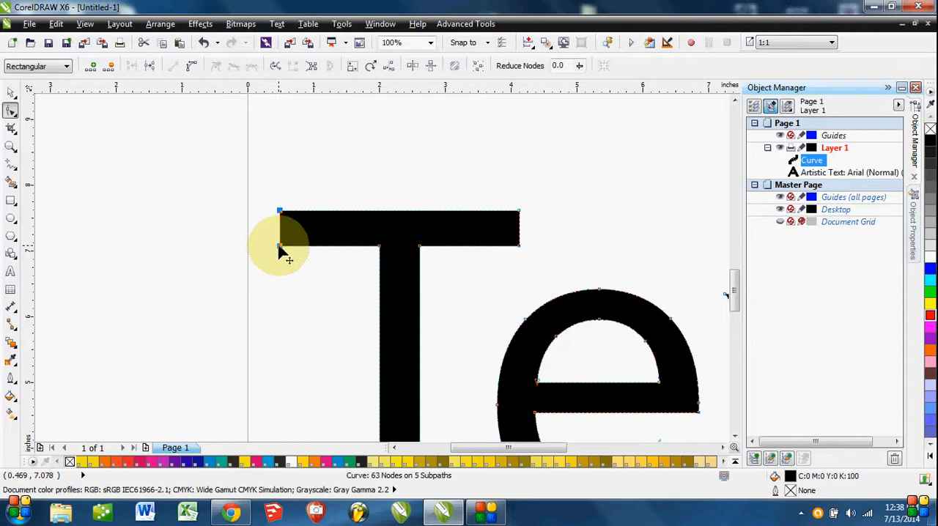
left_click_drag(279, 250, 249, 201)
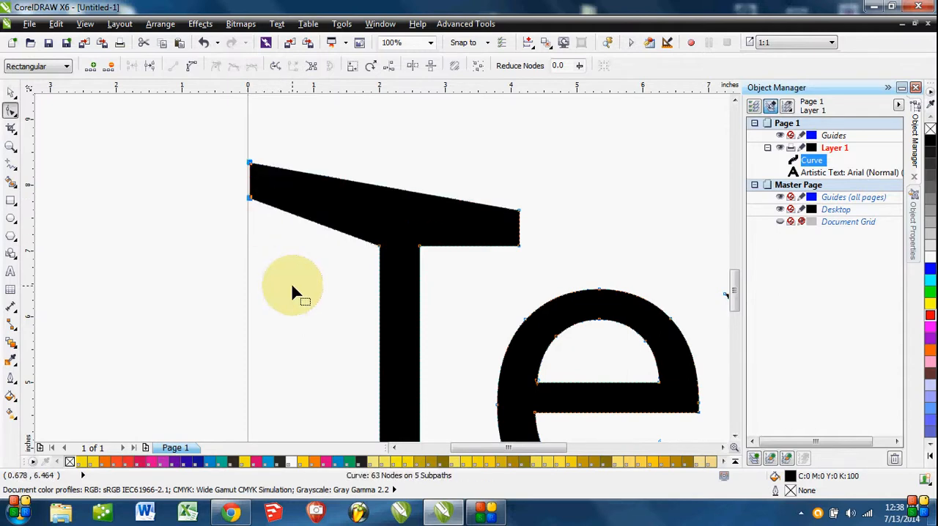
scroll(446, 312, "right", 2)
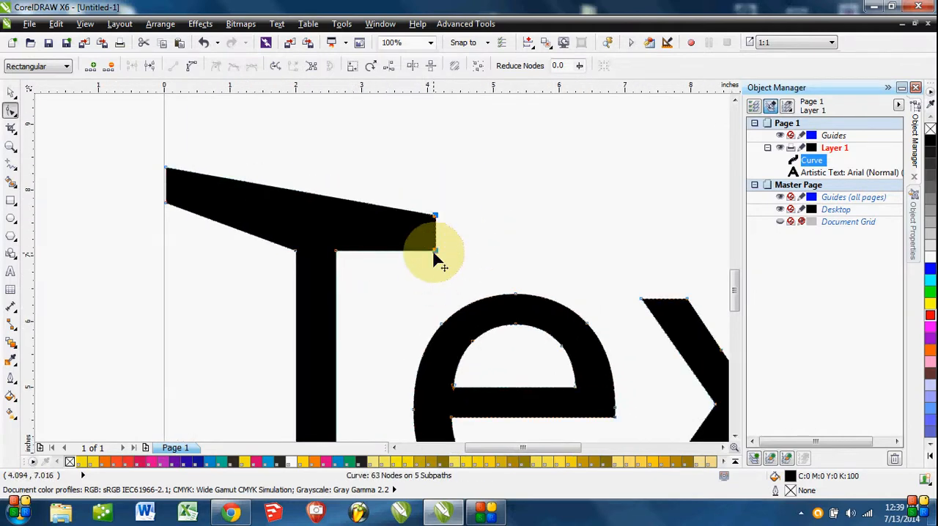
left_click_drag(435, 256, 468, 202)
scroll(458, 269, "down", 3)
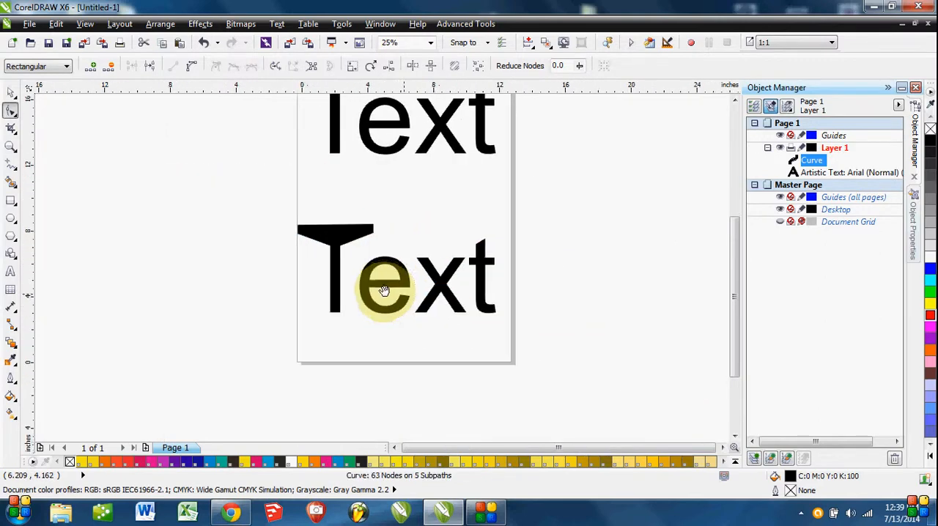
Bulge the outer edge of the converted letter e outward at its upper left and on its right side.
scroll(354, 281, "up", 3)
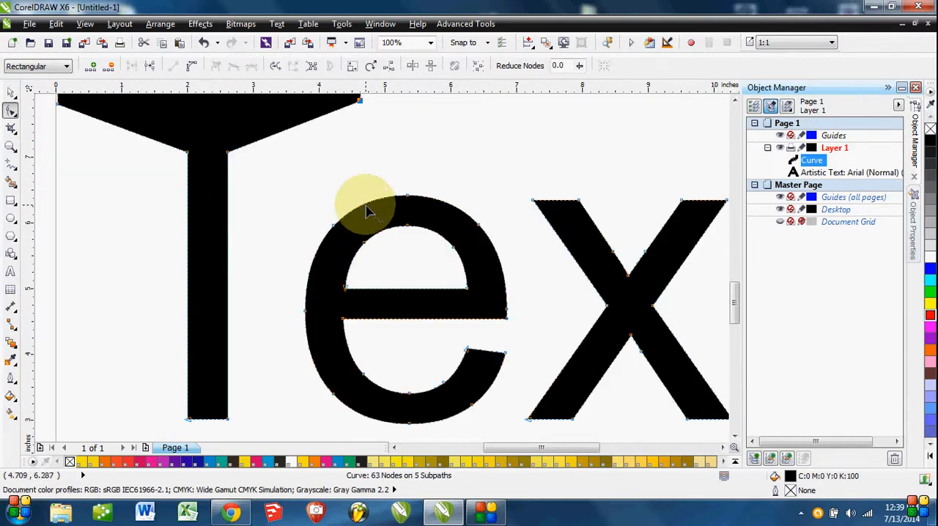
left_click_drag(369, 211, 366, 195)
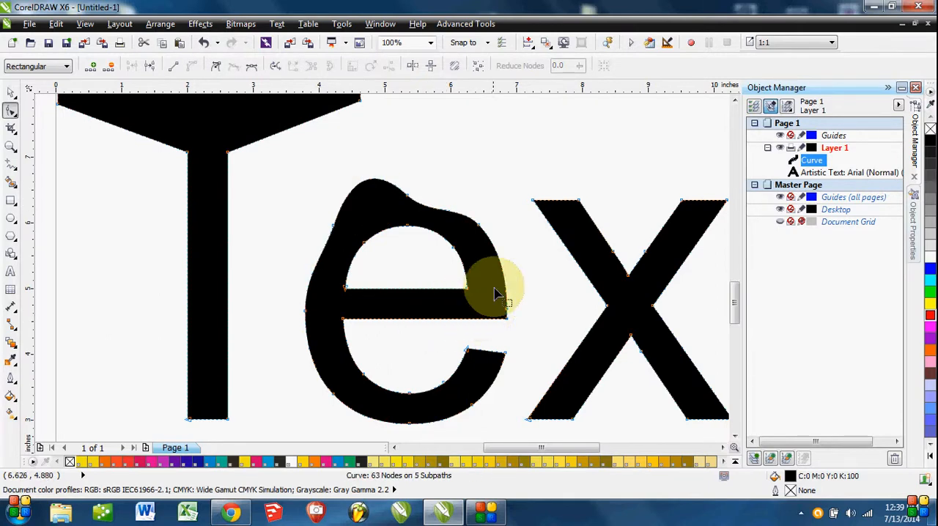
left_click_drag(513, 282, 528, 300)
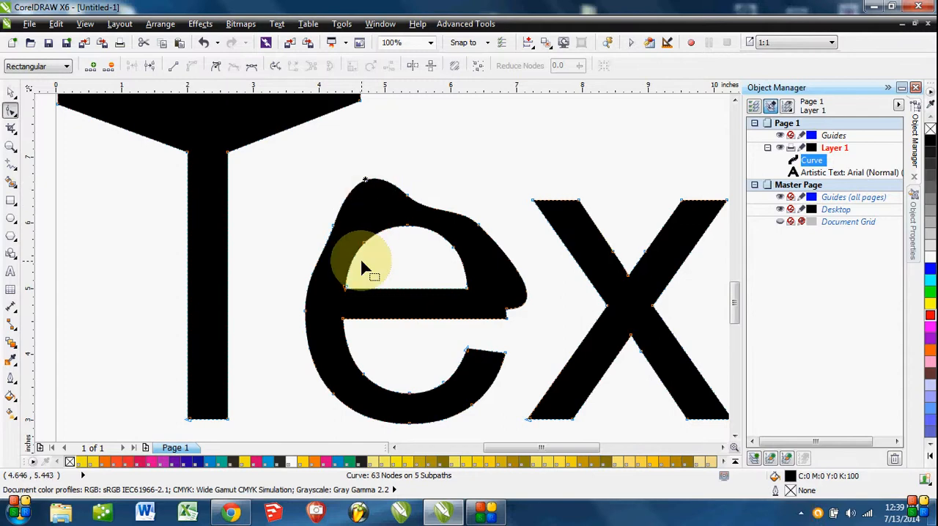
Convert the e's lower-left outer segment to a straight line, and undo all reshaping of the letter e.
left_click(313, 271)
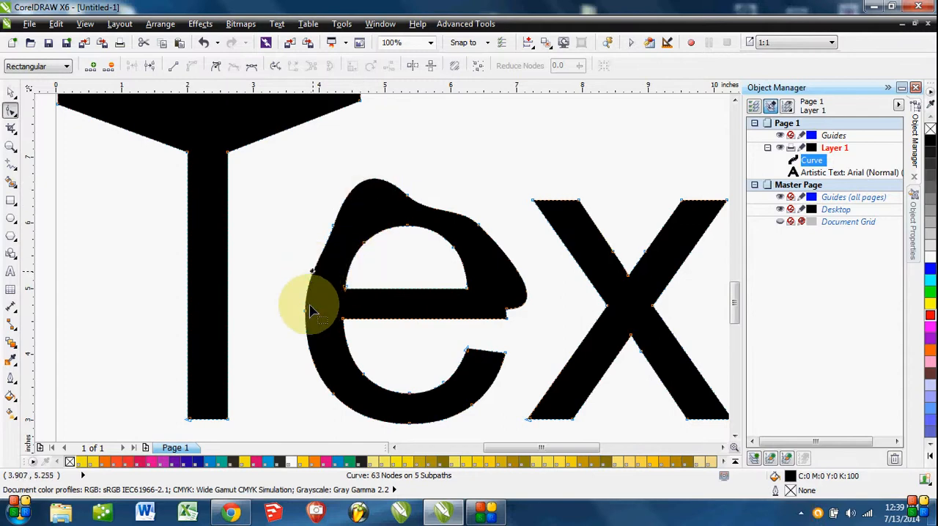
left_click(310, 356)
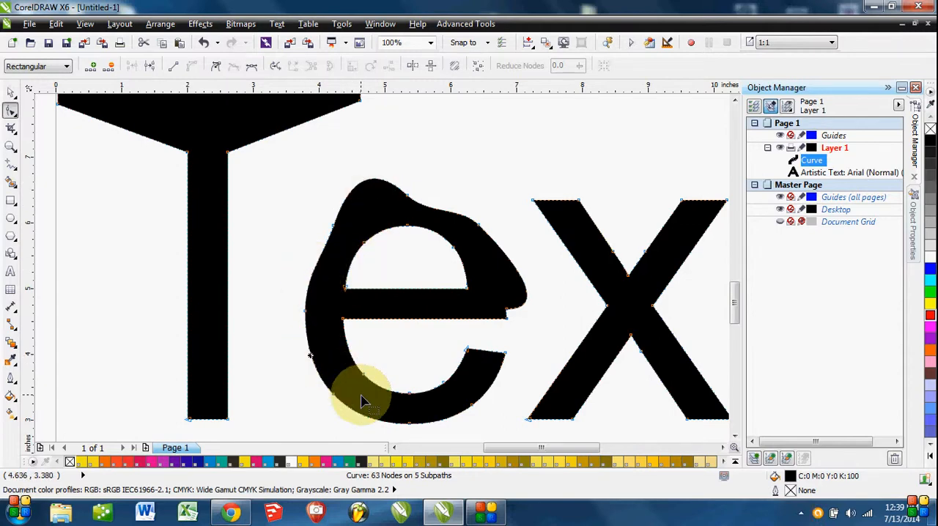
left_click(174, 68)
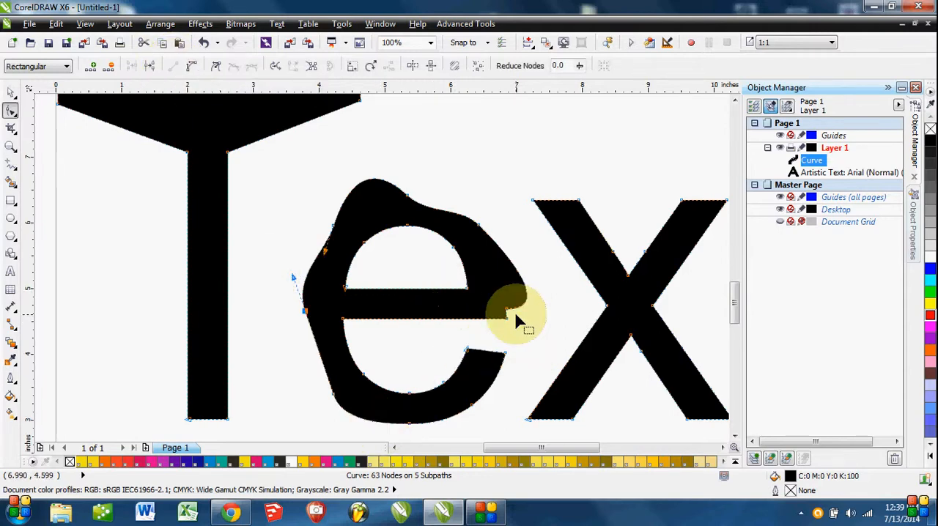
key("ctrl+z")
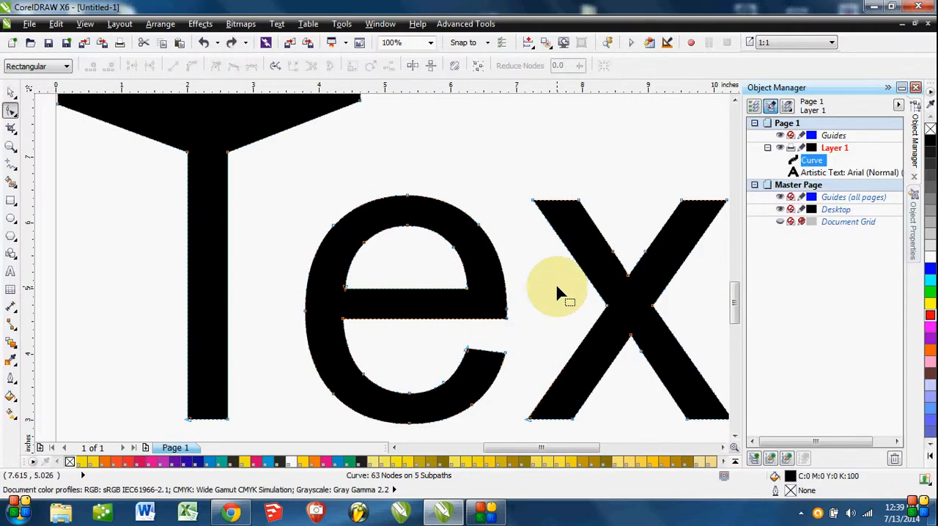
Tilt the control handle of the e's top outer node down and left, and undo the change.
scroll(389, 184, "up", 1)
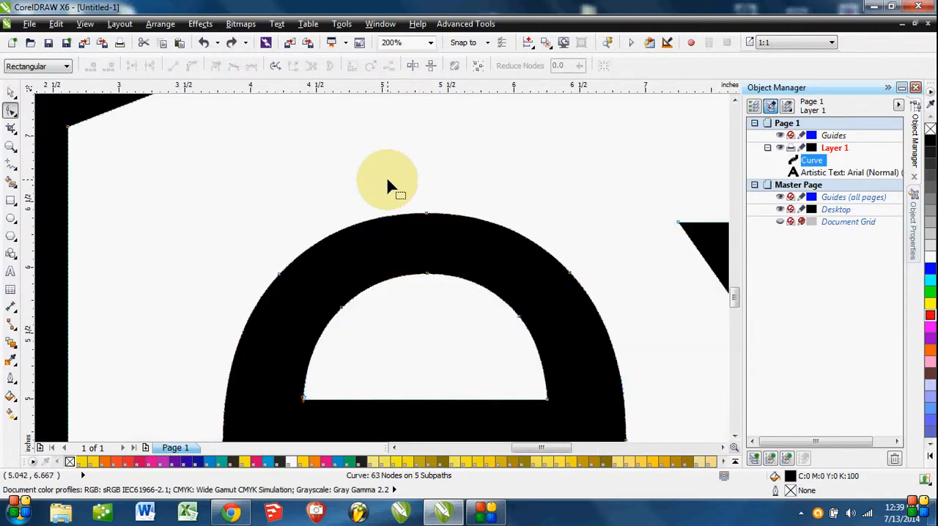
left_click(428, 218)
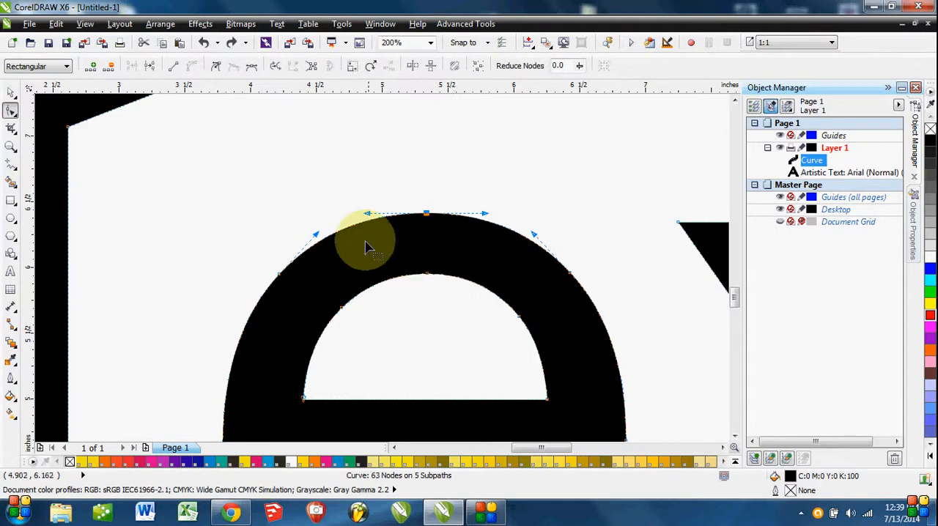
left_click_drag(369, 216, 358, 264)
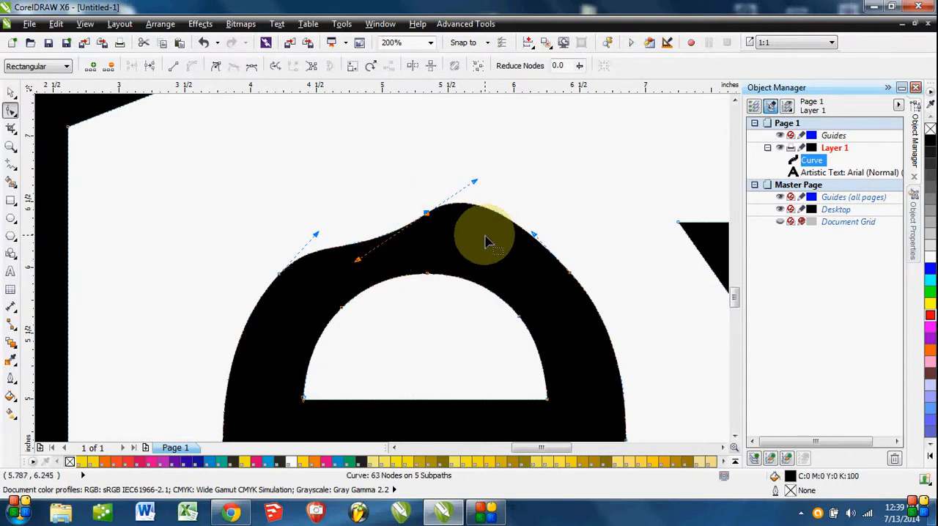
key("ctrl+z")
Convert the e's top outer node to a cusp and pull both of its handles downward to form a sharp peak.
left_click(426, 214)
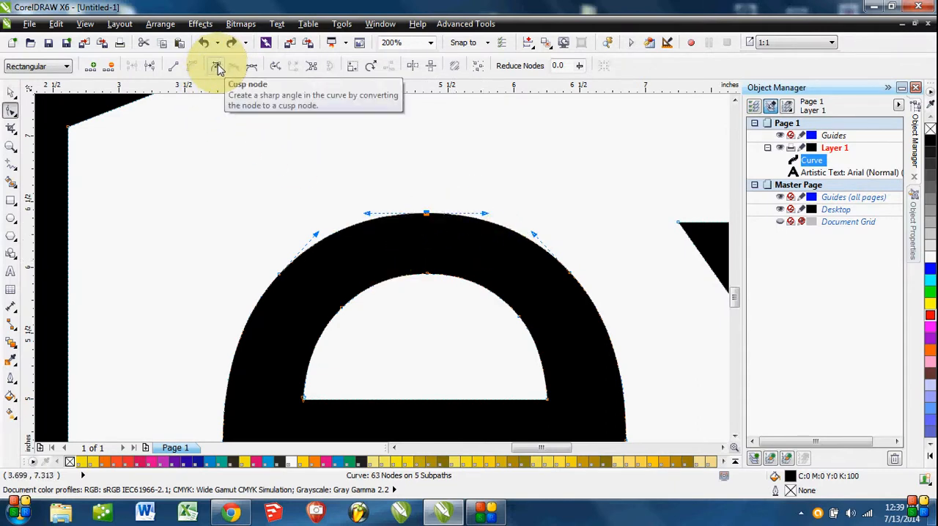
left_click(218, 68)
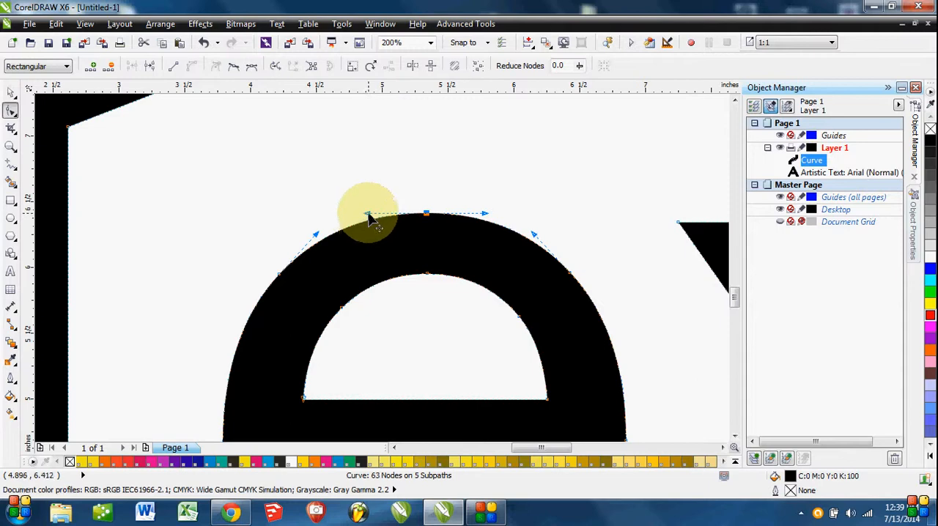
left_click_drag(369, 215, 382, 284)
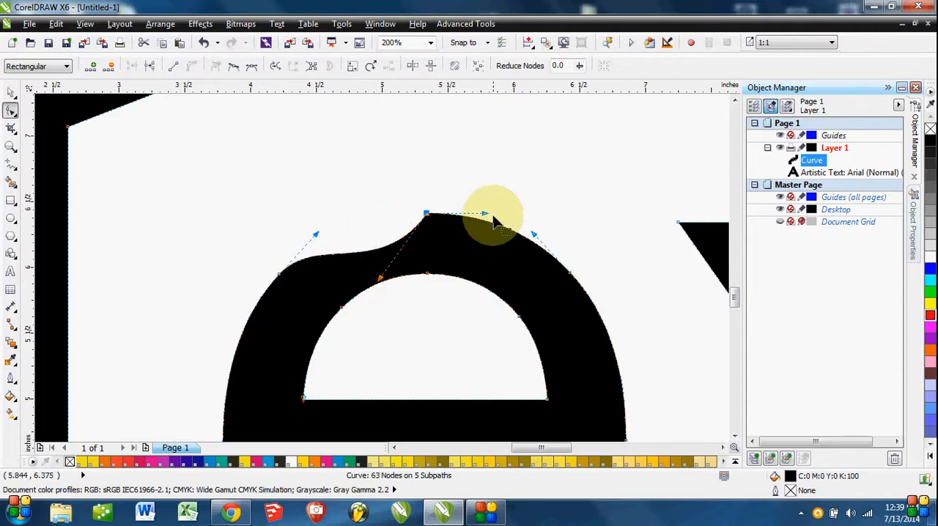
left_click_drag(486, 217, 487, 274)
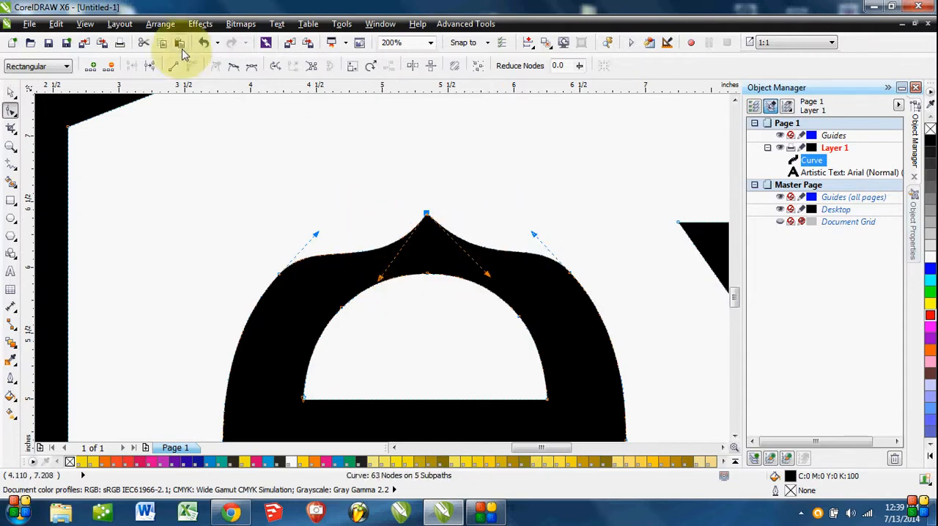
Make the e's top outer node symmetrical, level its control handles, and deselect the converted text.
left_click(253, 71)
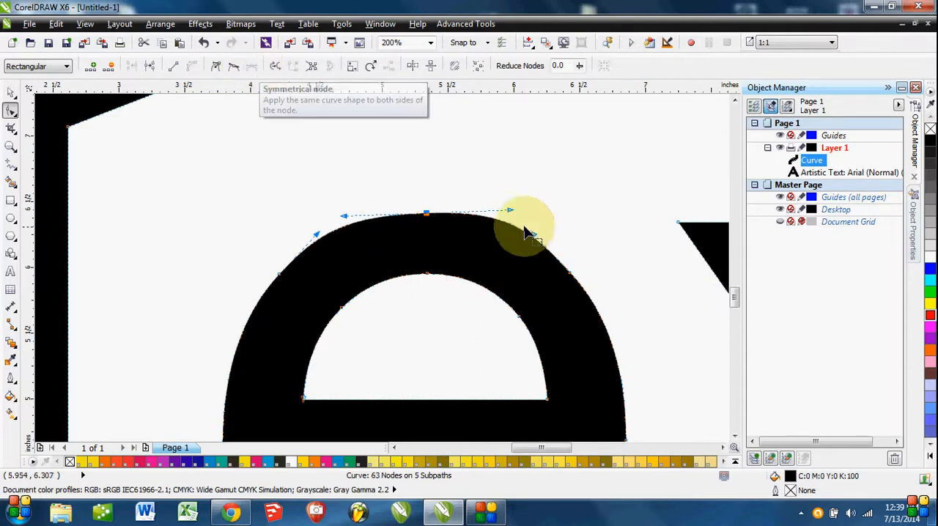
mouse_move(518, 211)
left_mouse_down()
mouse_move(513, 240)
mouse_move(509, 215)
mouse_move(505, 237)
mouse_move(509, 209)
left_mouse_up()
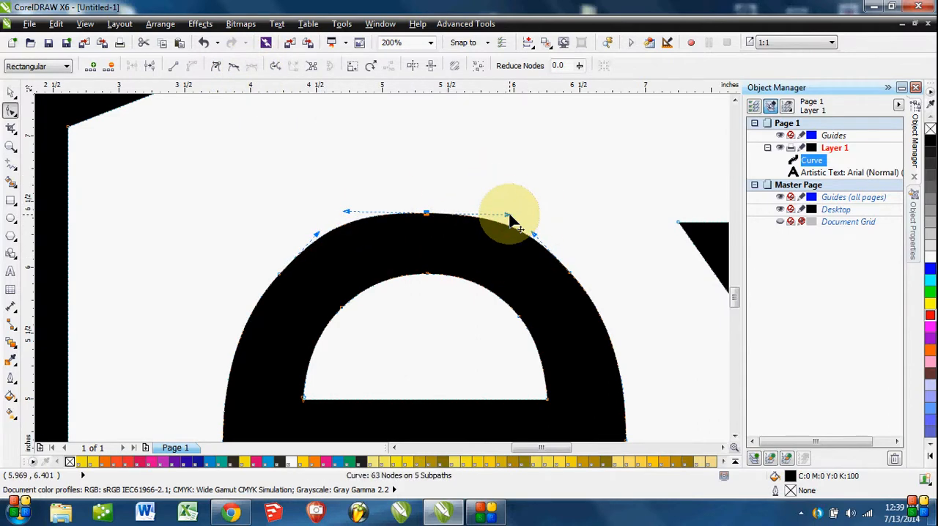
scroll(508, 190, "down", 3)
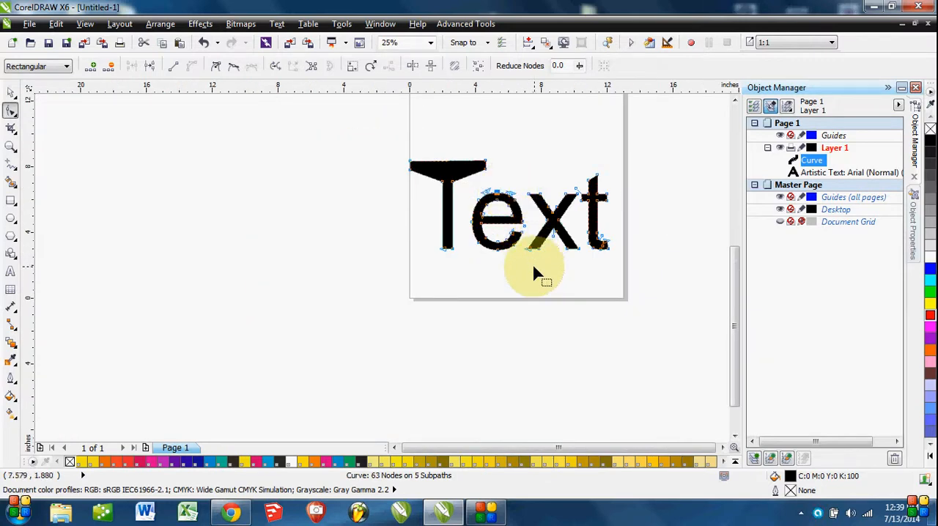
left_click(12, 95)
left_click(543, 269)
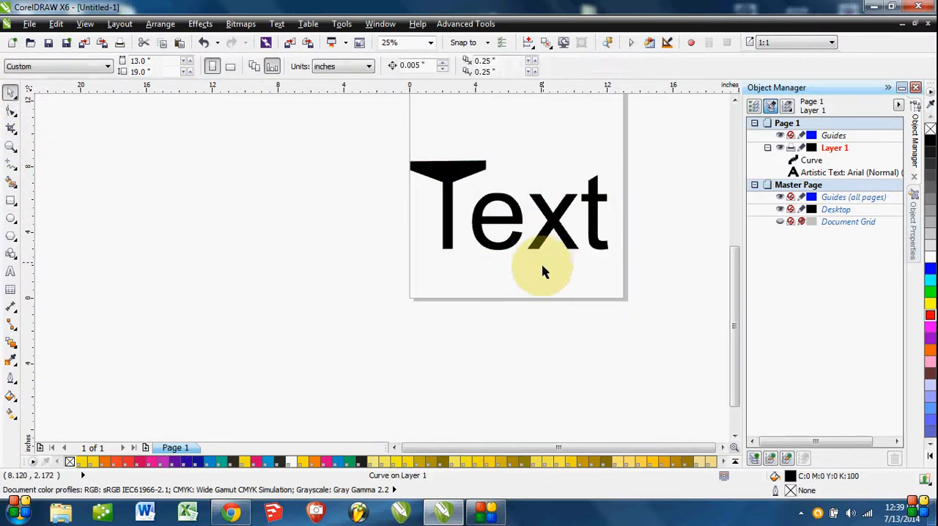
Examine which nodes the Shape tool offers on the upper, unconverted artistic text.
left_click_drag(529, 302, 485, 325)
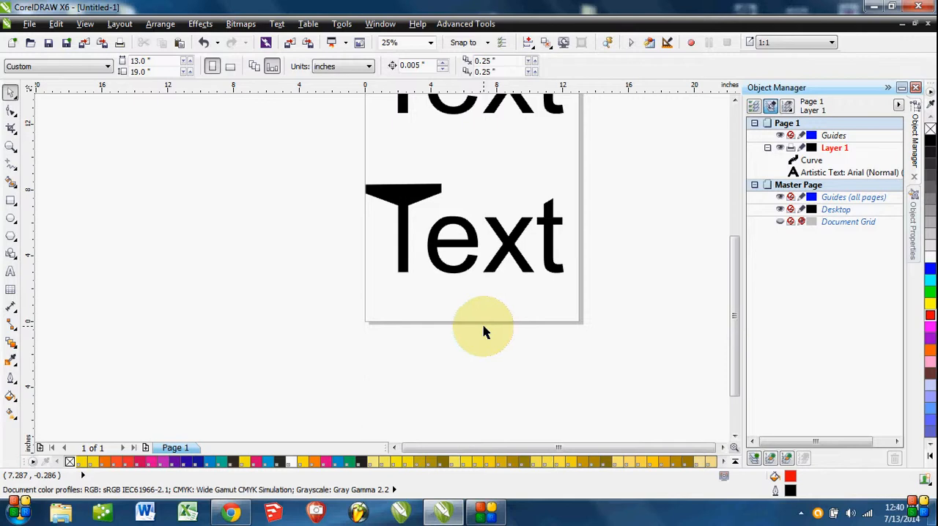
left_click_drag(482, 326, 457, 367)
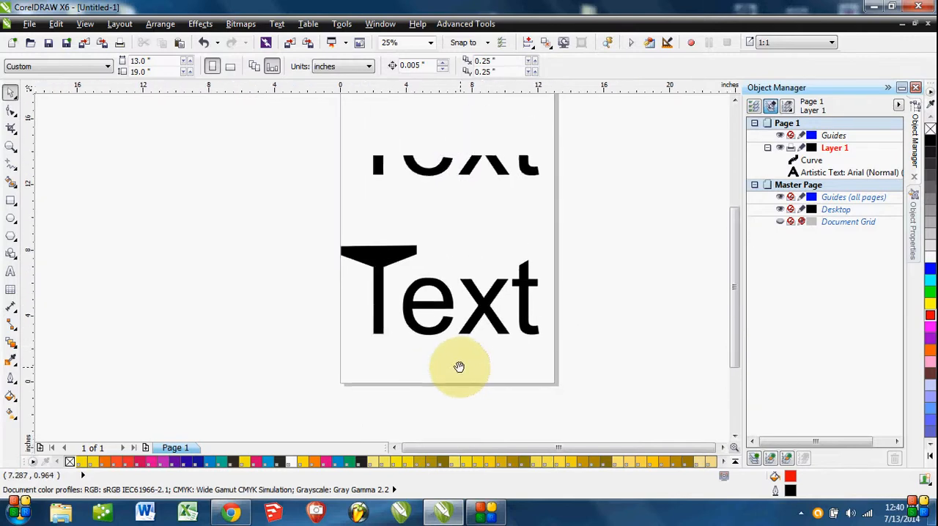
left_click(434, 180)
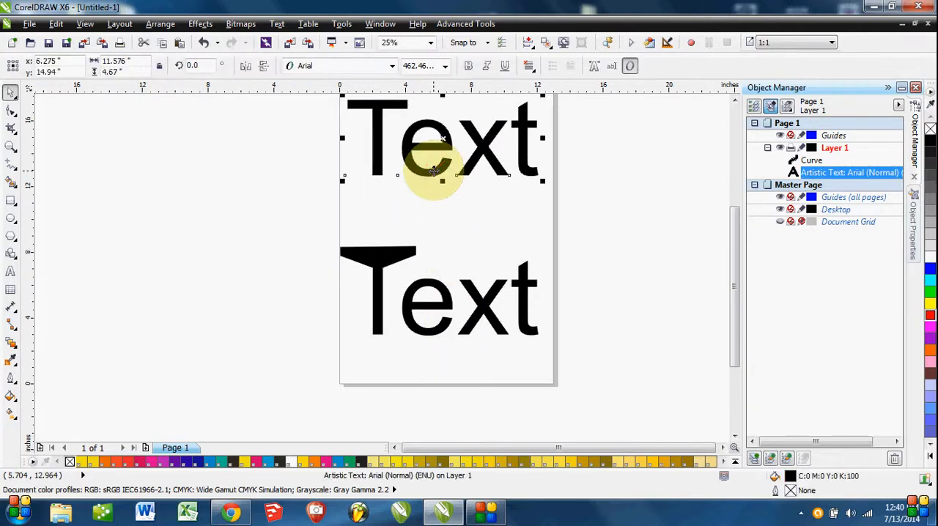
left_click_drag(432, 176, 457, 293)
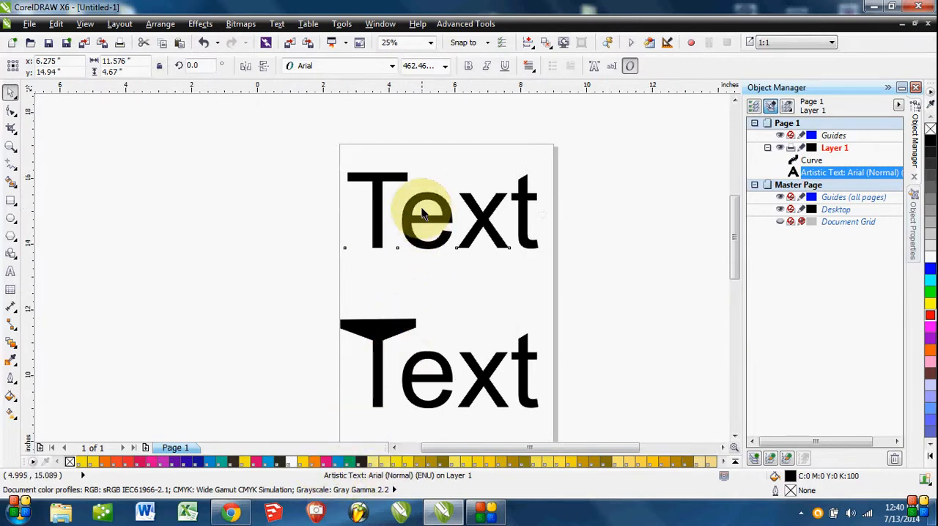
scroll(419, 210, "up", 2)
left_click(11, 112)
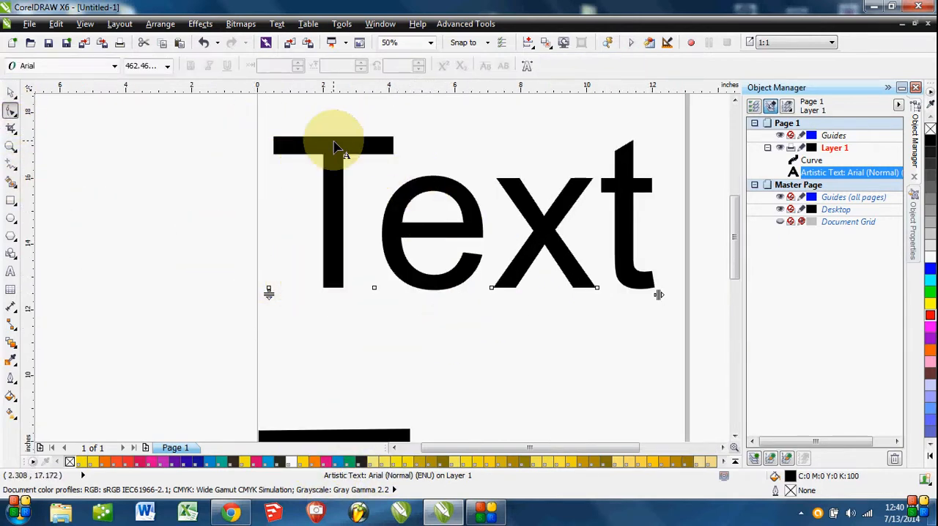
scroll(335, 142, "up", 1)
left_click_drag(337, 166, 314, 211)
left_click_drag(550, 294, 532, 272)
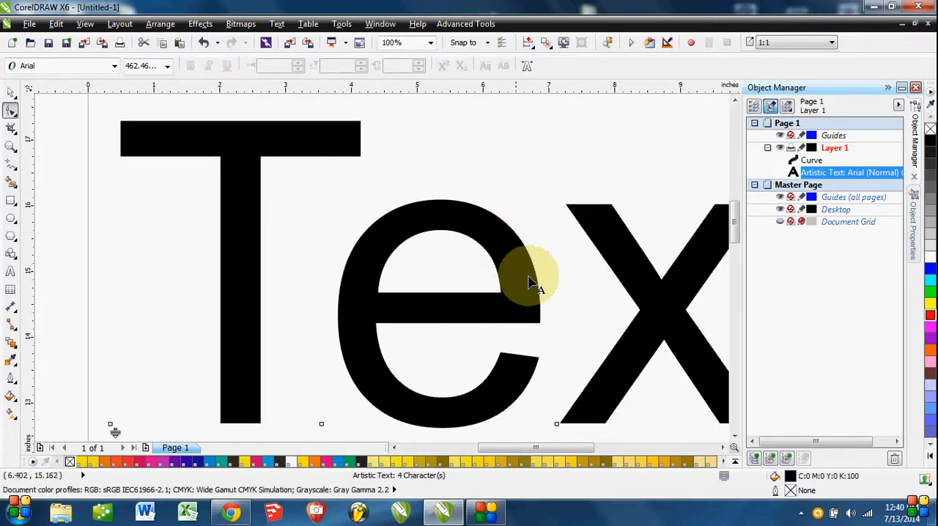
scroll(565, 298, "down", 1)
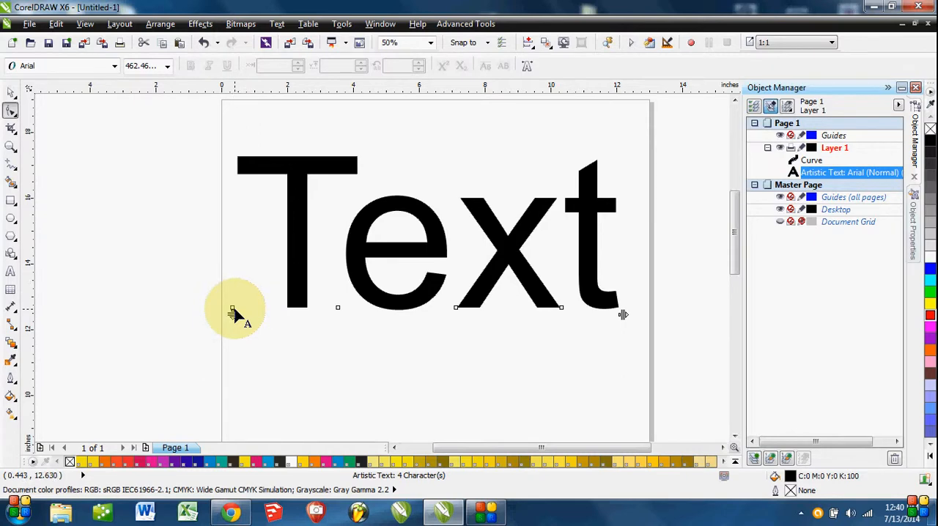
Insert "lk;asjdfldjs" between the e and x of the upper artistic text.
left_click(10, 94)
left_click(471, 270)
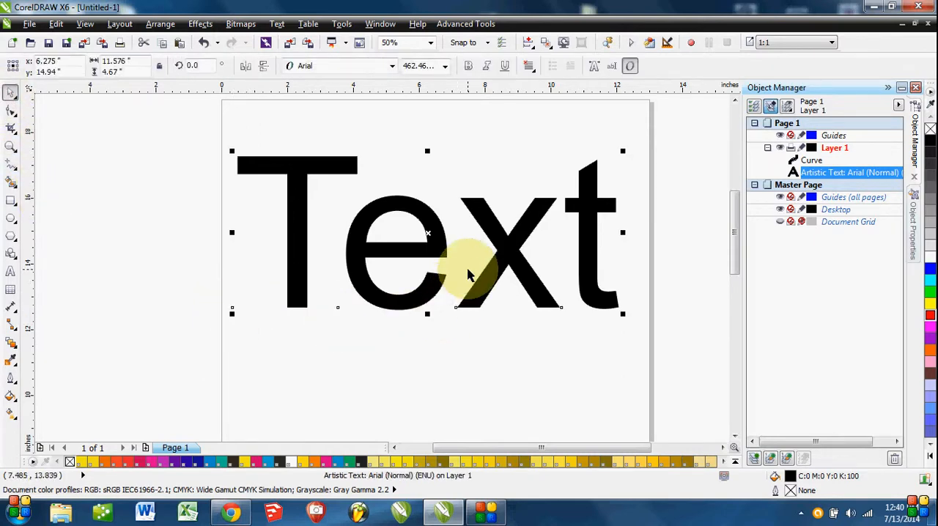
double_click(450, 268)
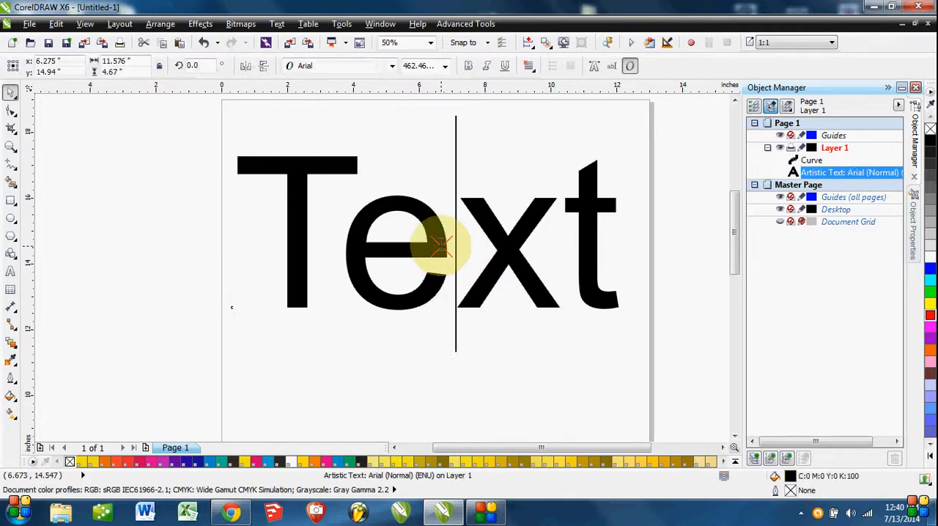
type("lk;asjdfldjs")
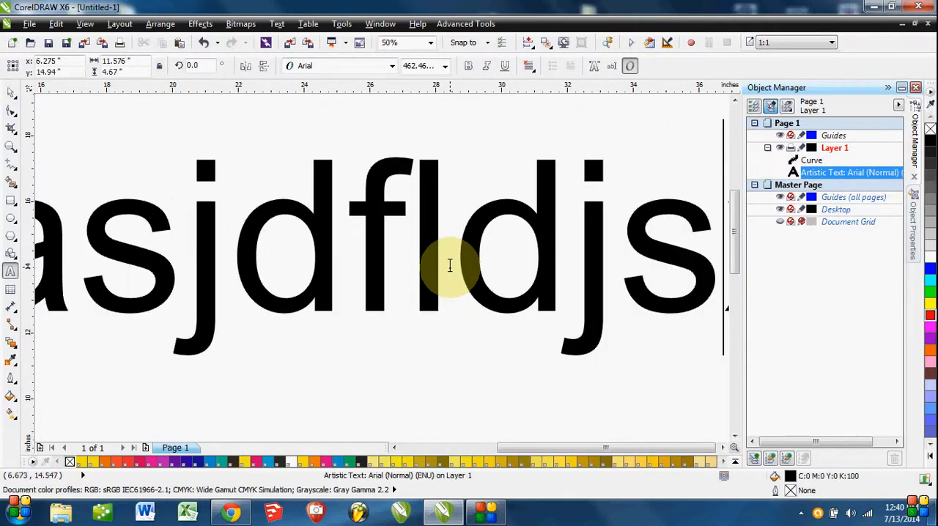
scroll(450, 267, "down", 3)
left_click_drag(468, 337, 497, 283)
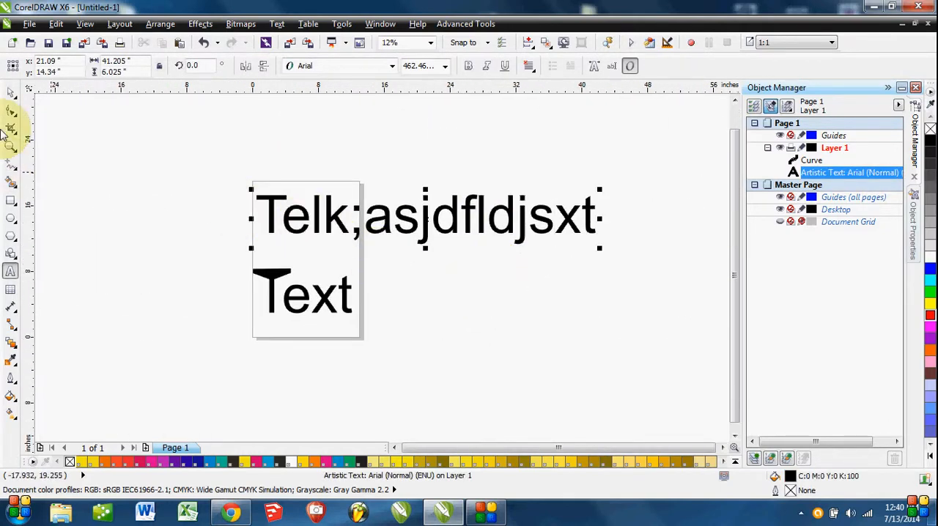
Tighten the character spacing of the lengthened artistic text with the Shape tool until its letters overlap heavily.
left_click(11, 111)
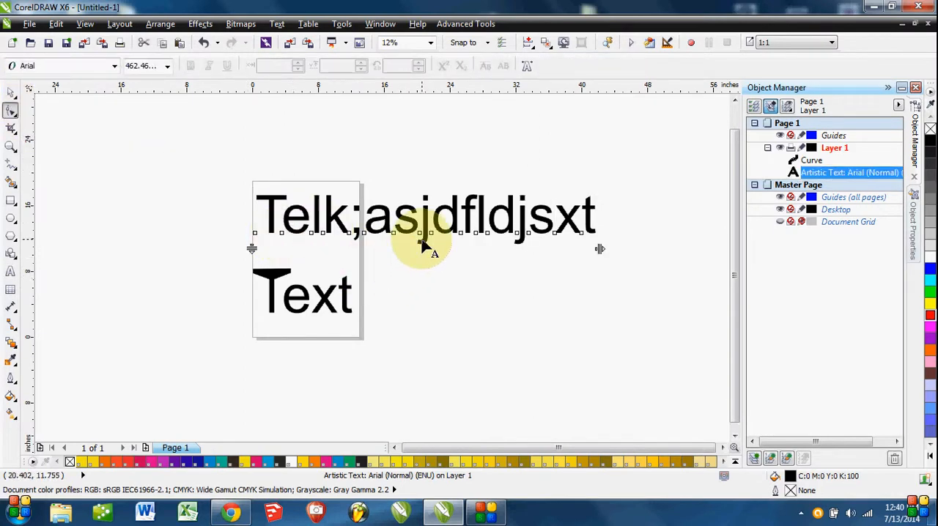
scroll(424, 242, "up", 1)
scroll(426, 245, "down", 1)
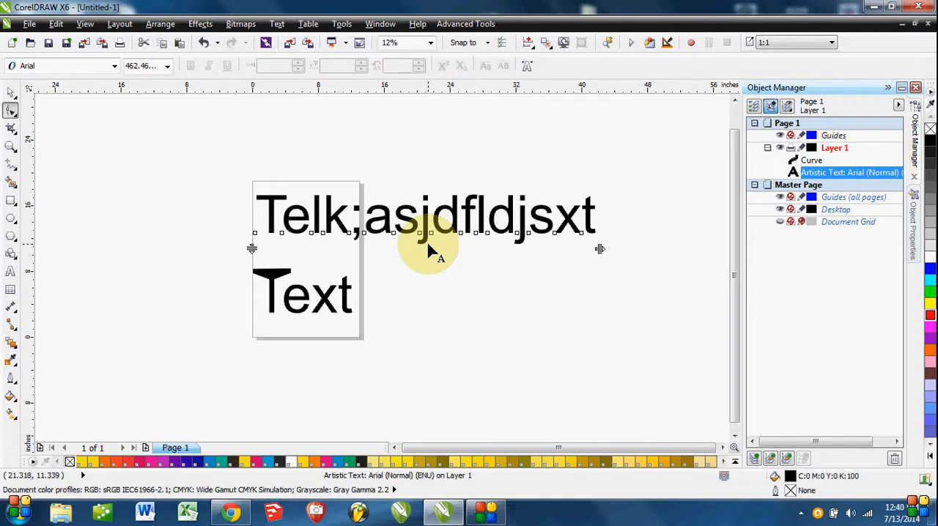
scroll(430, 220, "up", 1)
scroll(440, 214, "down", 1)
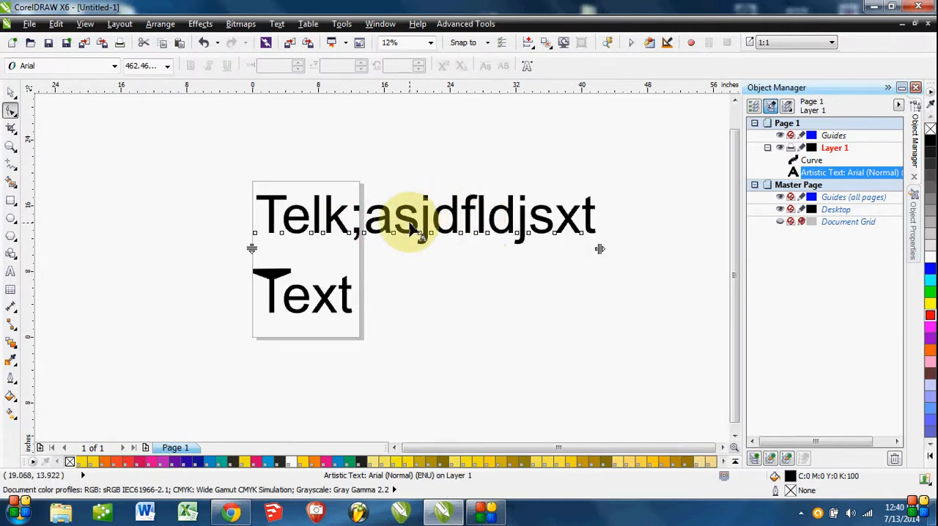
left_click(12, 110)
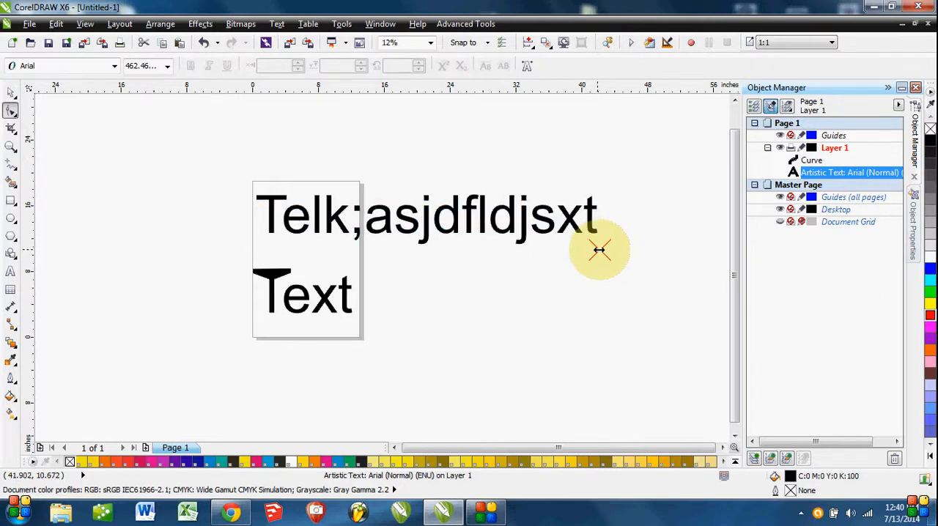
left_click_drag(599, 251, 395, 249)
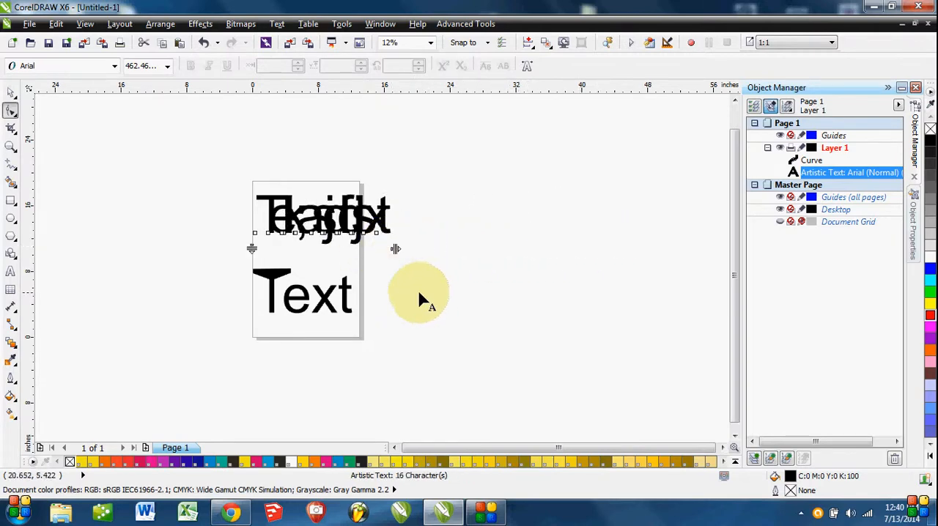
Insert "lkjdflkjdsfjlk" before the final t of the artistic text and widen its character spacing to about 49 inches overall.
left_click(11, 94)
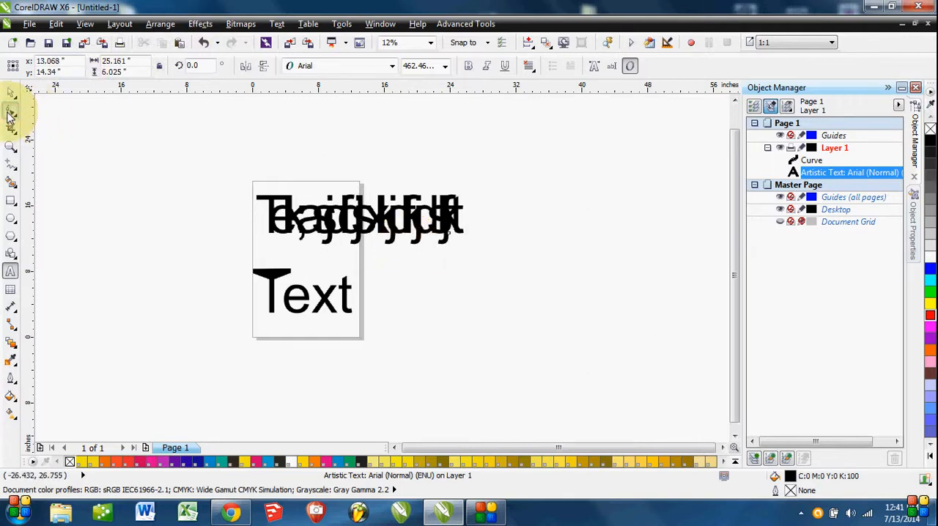
left_click(10, 111)
left_click_drag(468, 250, 665, 250)
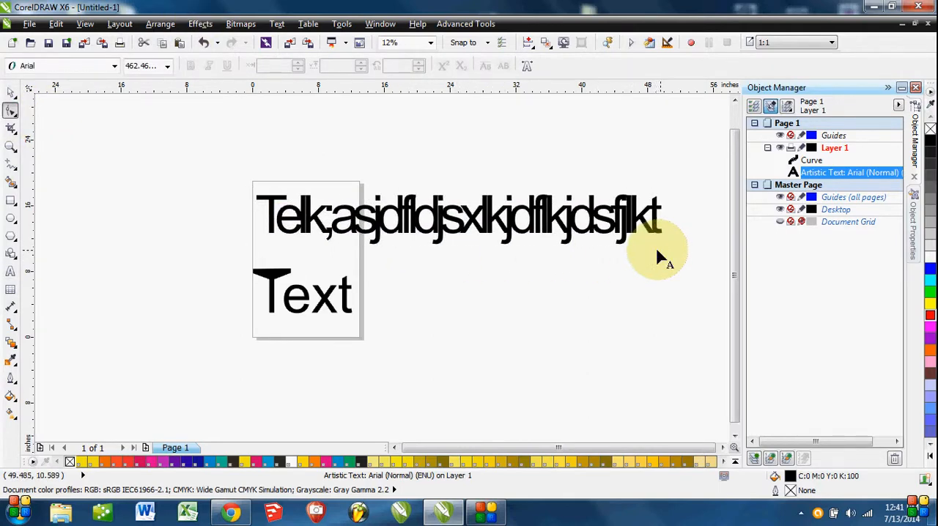
Break the artistic text before its final "fjlkt" and add "sdkjfjdsf;l" as a second line and "ksjdf;jsd;f" at the start of a third.
left_click(10, 93)
double_click(606, 217)
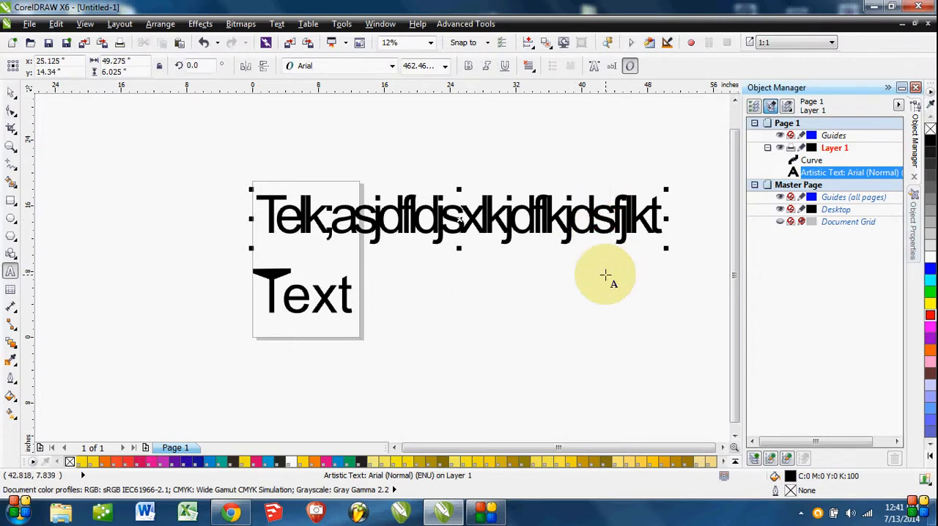
key("Return")
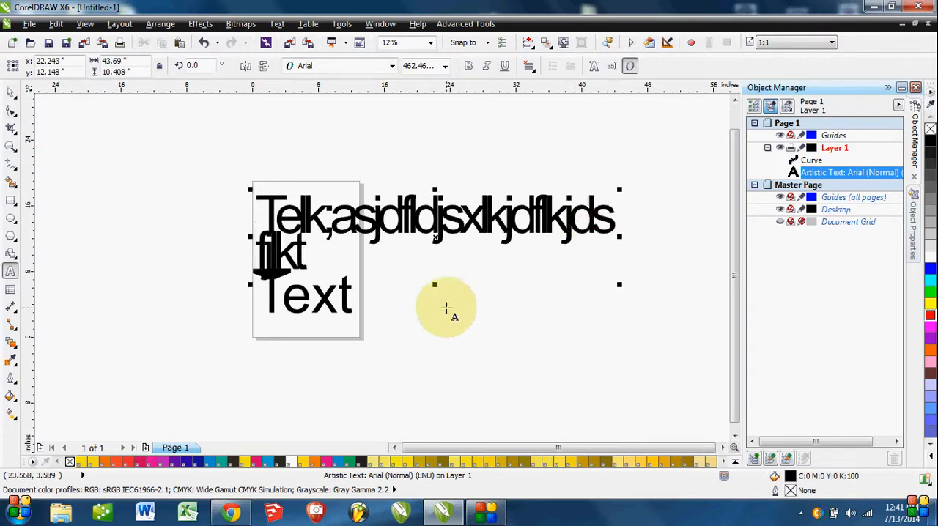
type("sdkjfjdsf;l")
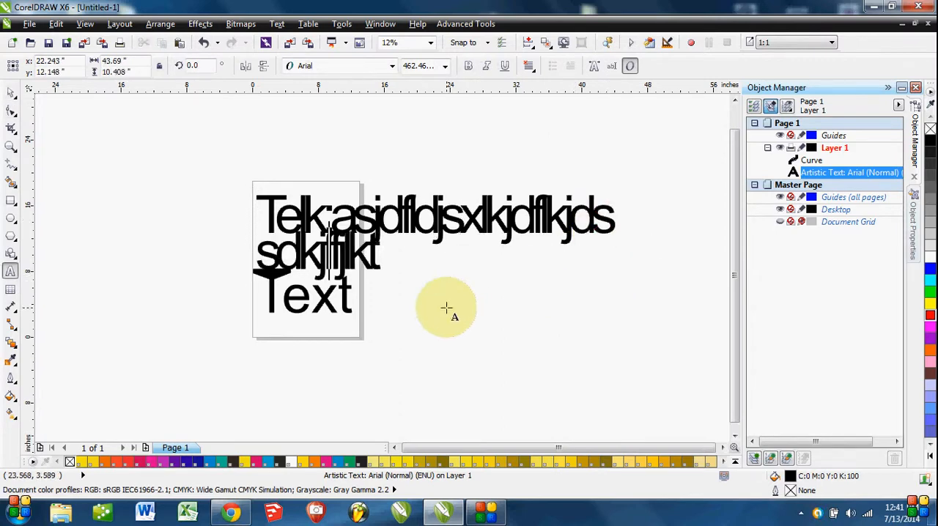
key("Return")
type("ksjdf;jsd;l")
Move the converted Text curve to the left of the page and the three-line artistic text to its right.
left_click(11, 93)
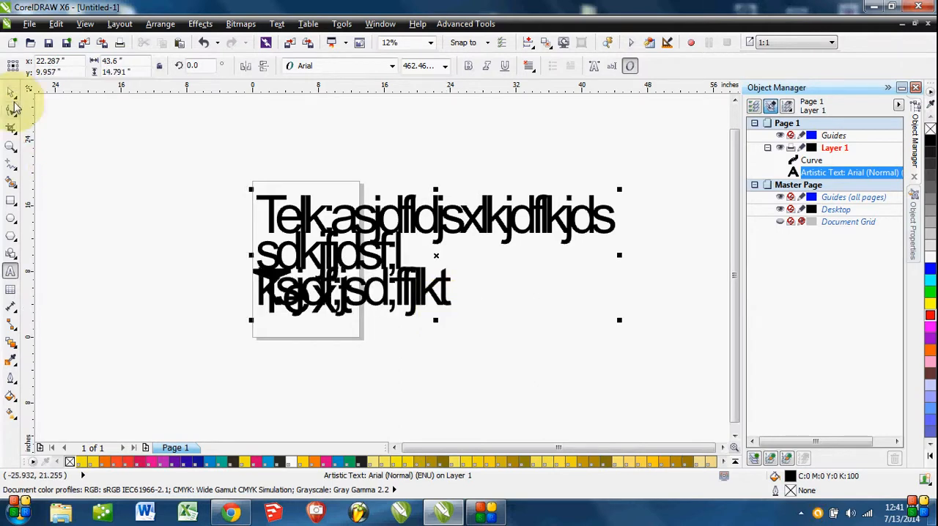
left_click_drag(444, 222, 413, 172)
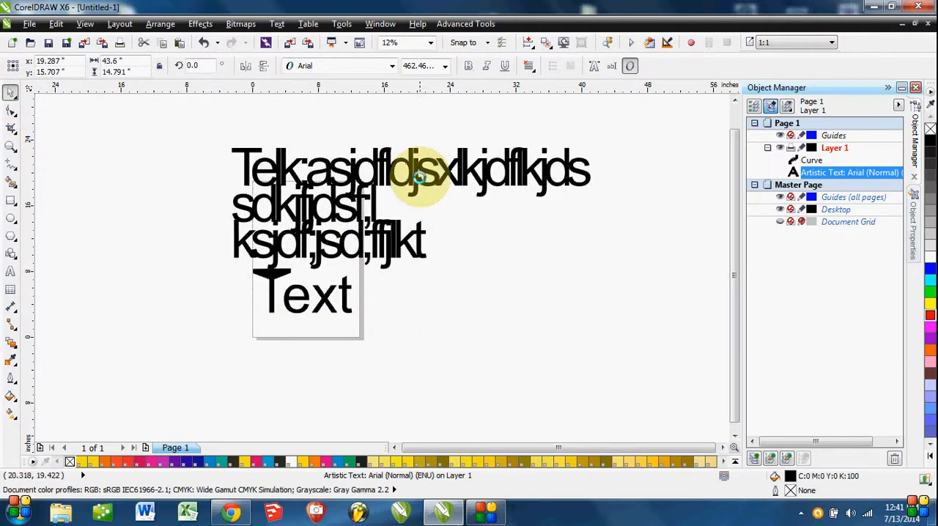
left_click_drag(335, 300, 203, 328)
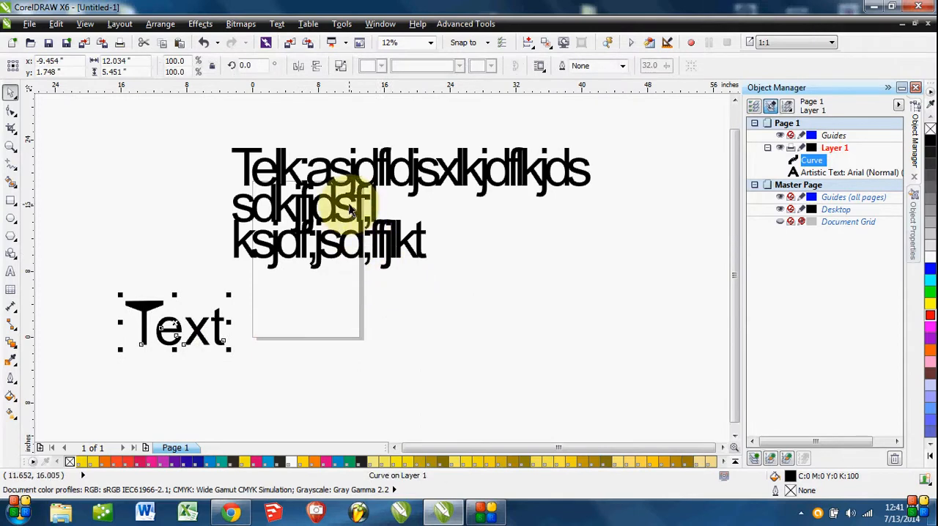
left_click(384, 209)
left_click_drag(373, 198, 612, 262)
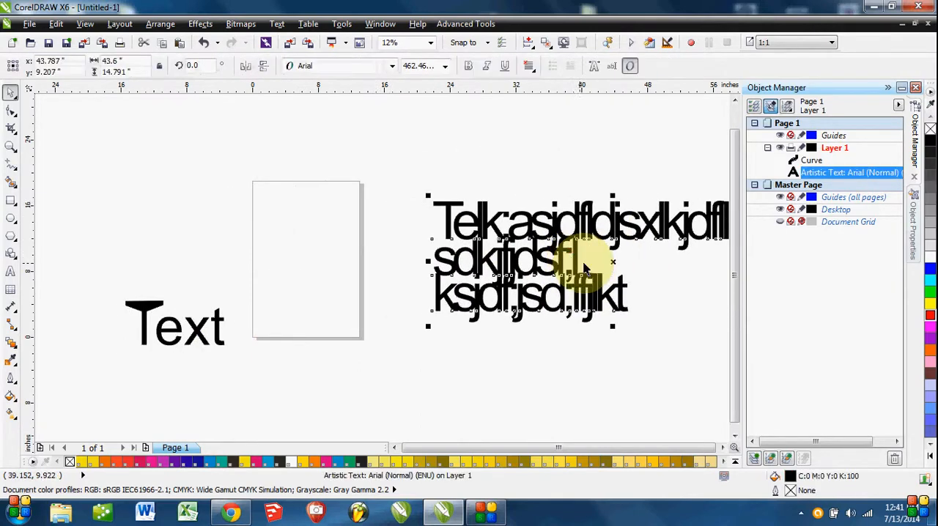
Increase the line spacing of the three-line artistic text with the Shape tool so its lines separate.
left_click_drag(407, 238, 129, 212)
left_click_drag(296, 228, 314, 246)
left_click(11, 110)
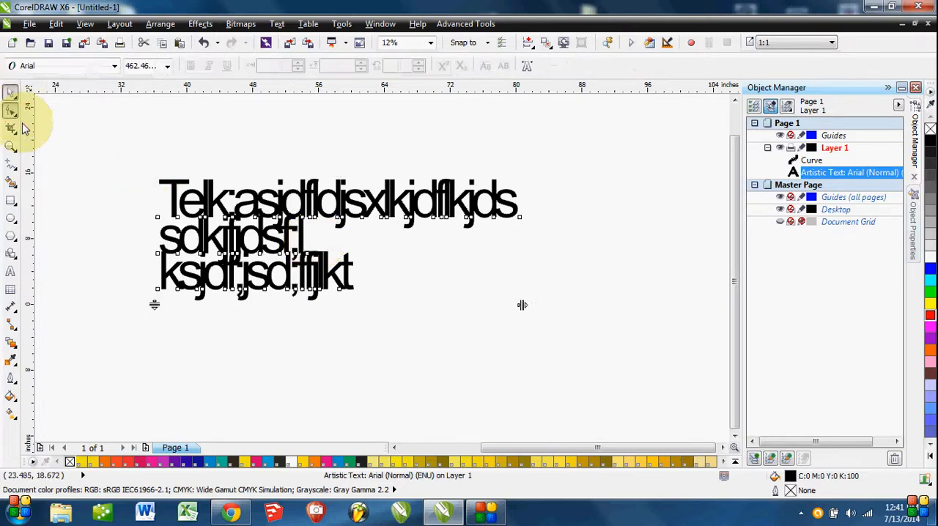
left_click_drag(155, 305, 132, 337)
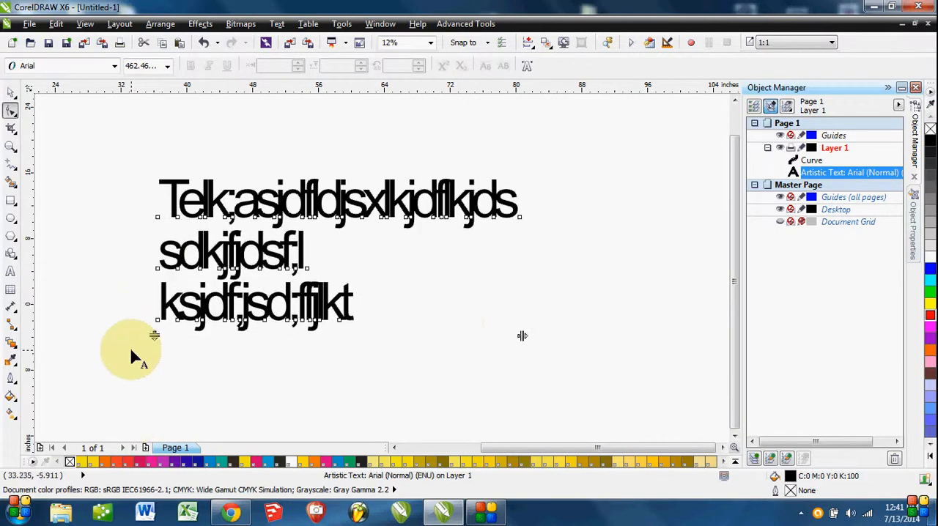
Offset the first line's e by 19% horizontally and 30% vertically, and its semicolon by -26% and -20%.
scroll(333, 262, "up", 3)
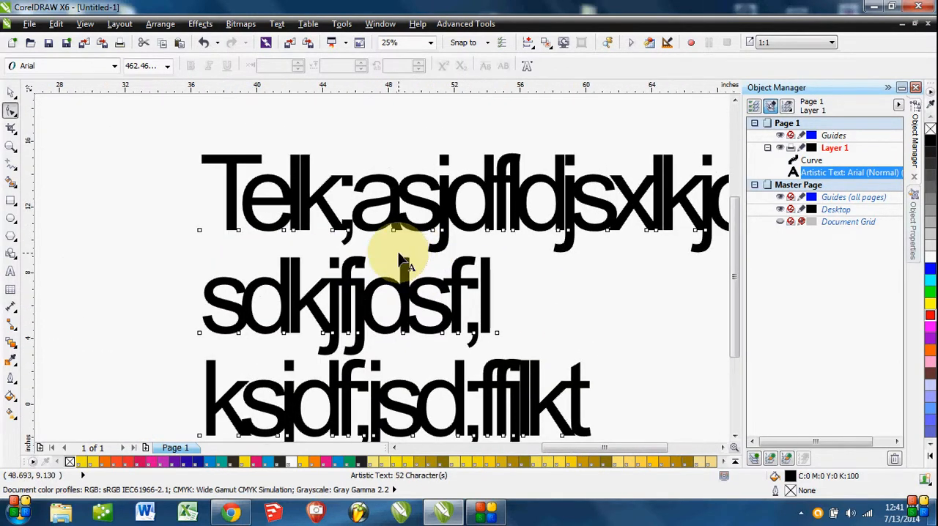
left_click(238, 232)
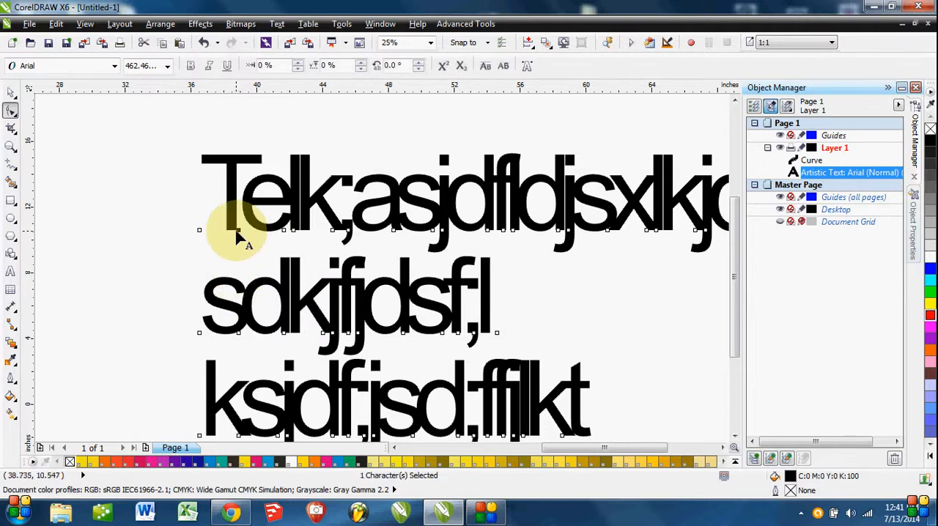
mouse_move(244, 226)
left_mouse_down()
mouse_move(247, 203)
mouse_move(253, 238)
left_mouse_up()
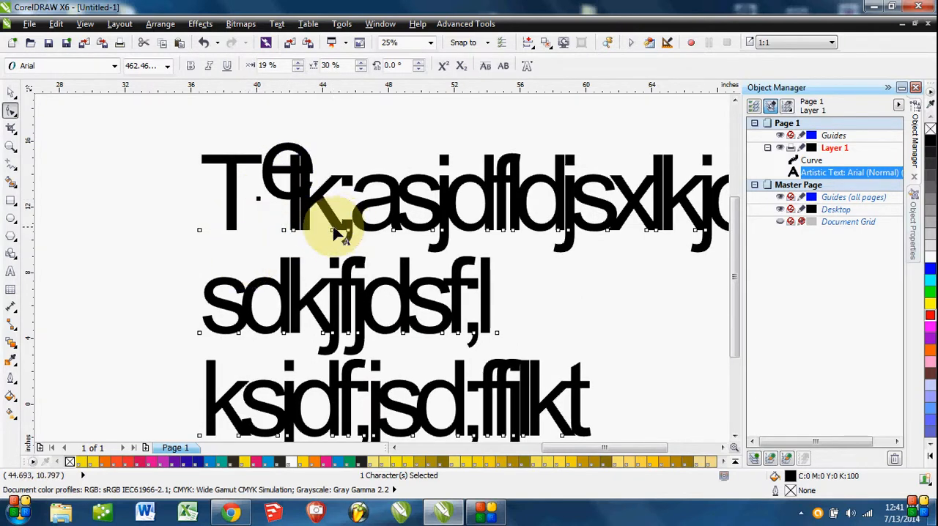
left_click_drag(343, 239, 319, 294)
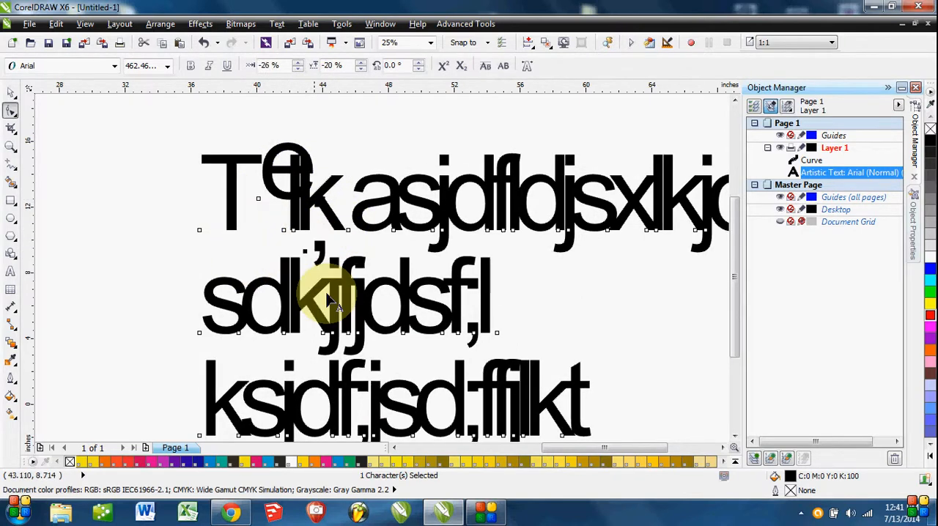
Offset the j, d and f of the text's first line together by 3% horizontally and 7% vertically with the Shape tool.
scroll(410, 308, "down", 2)
scroll(407, 305, "down", 2)
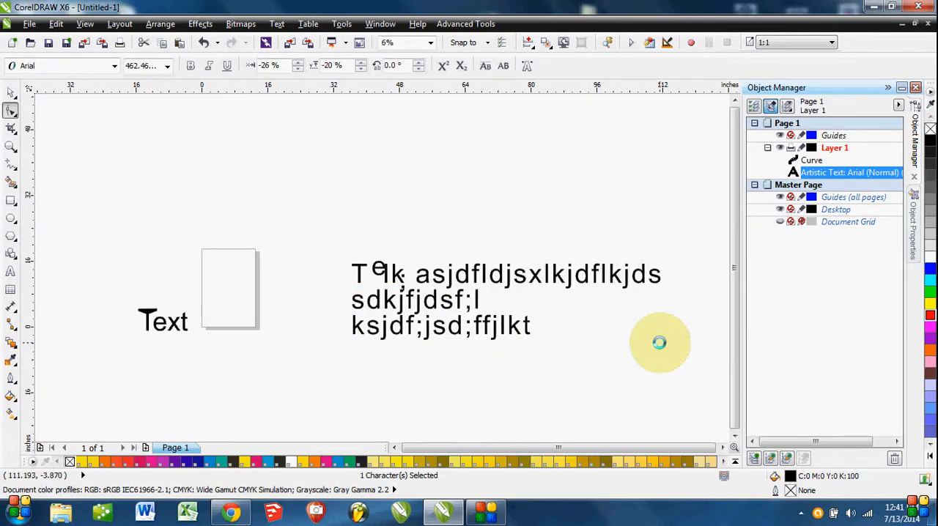
scroll(330, 242, "up", 6)
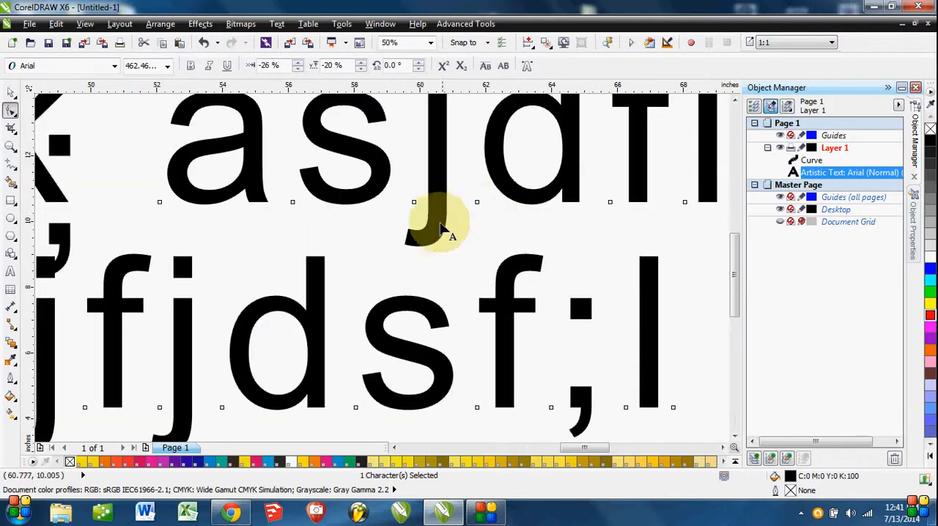
left_click_drag(402, 197, 625, 236)
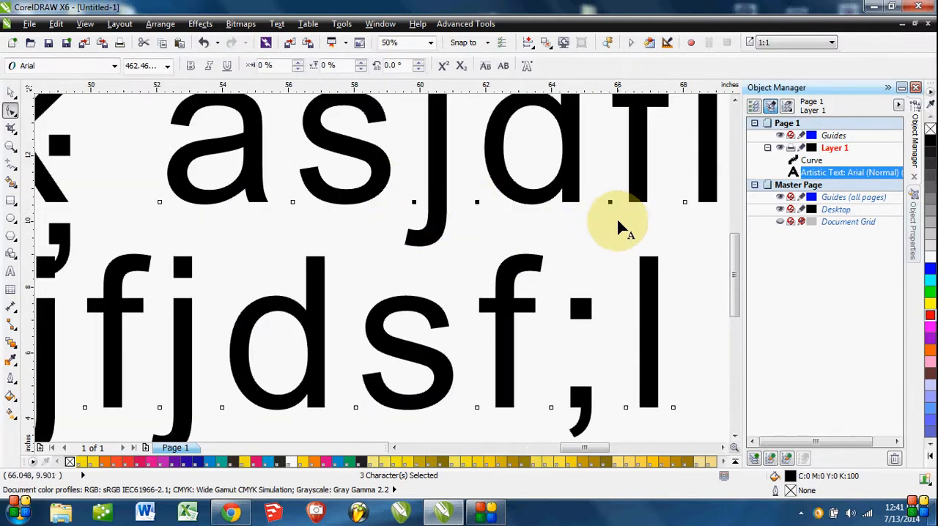
left_click_drag(610, 206, 620, 187)
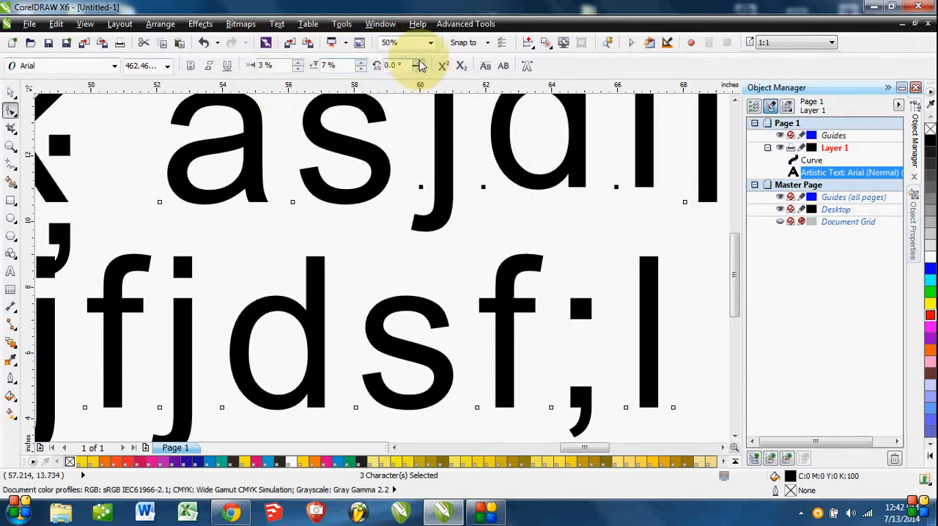
Rotate the offset j, d and f characters by 25° and undo the rotation.
left_click(420, 63)
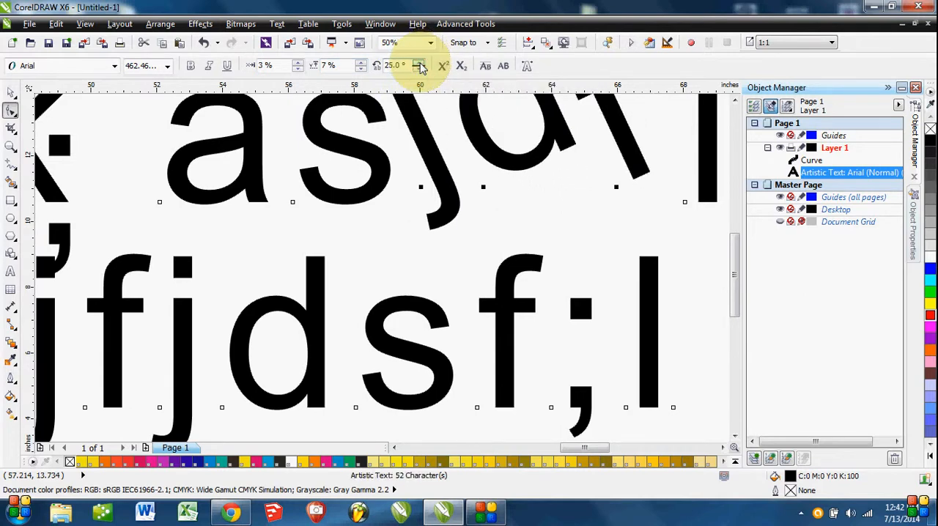
scroll(587, 201, "down", 8)
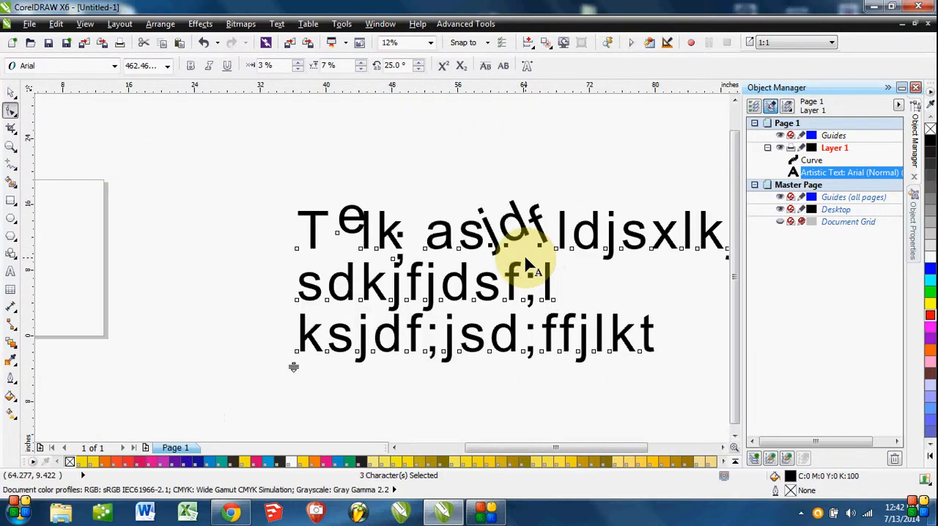
left_click_drag(540, 325, 492, 302)
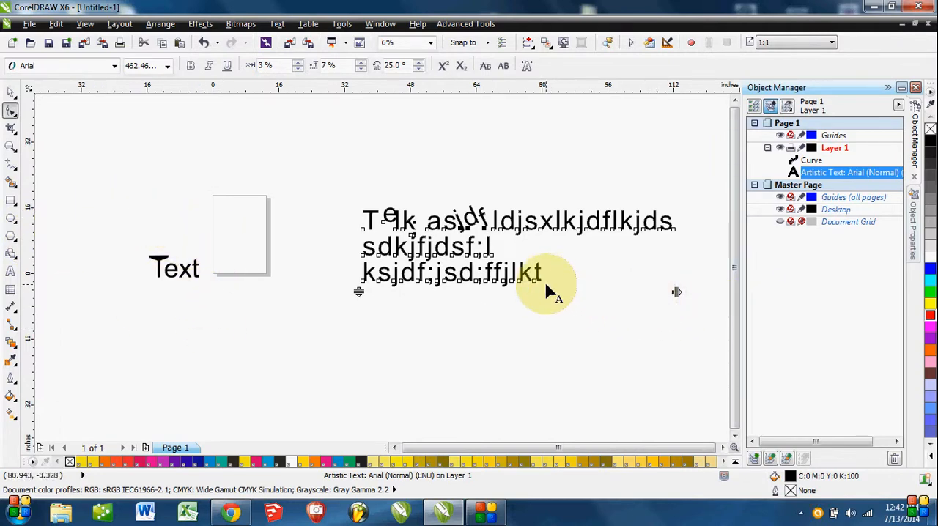
key("ctrl+z")
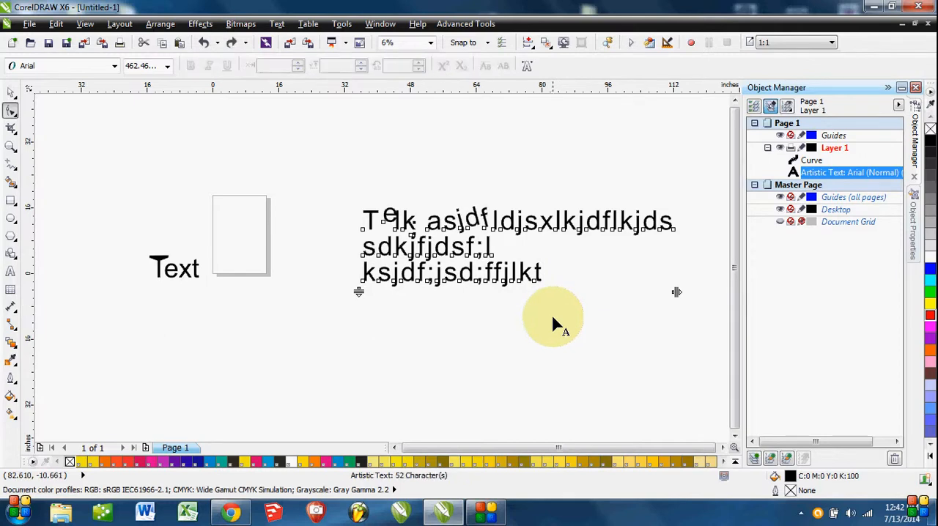
Delete the three-line artistic text and the converted Text curve.
left_click(10, 94)
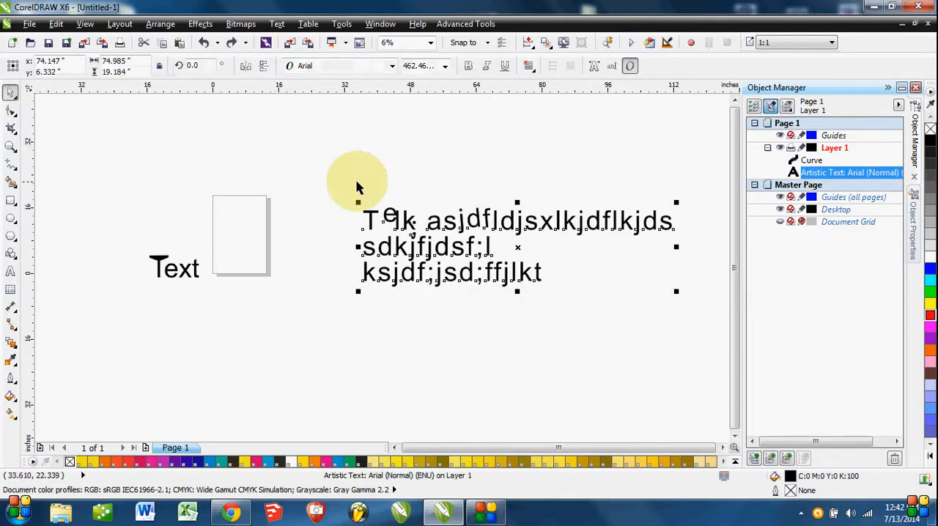
left_click_drag(727, 329, 722, 331)
key("Delete")
left_click_drag(310, 329, 432, 309)
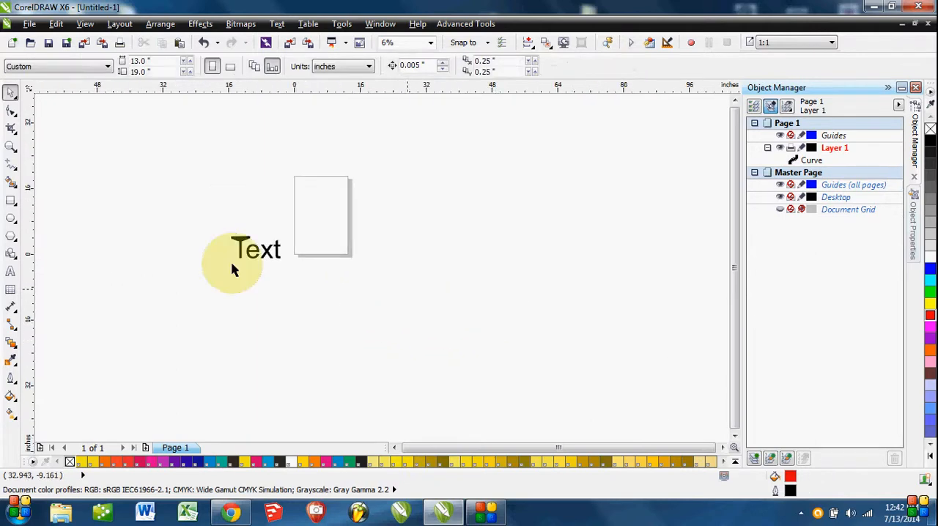
left_click_drag(126, 224, 407, 317)
key("Delete")
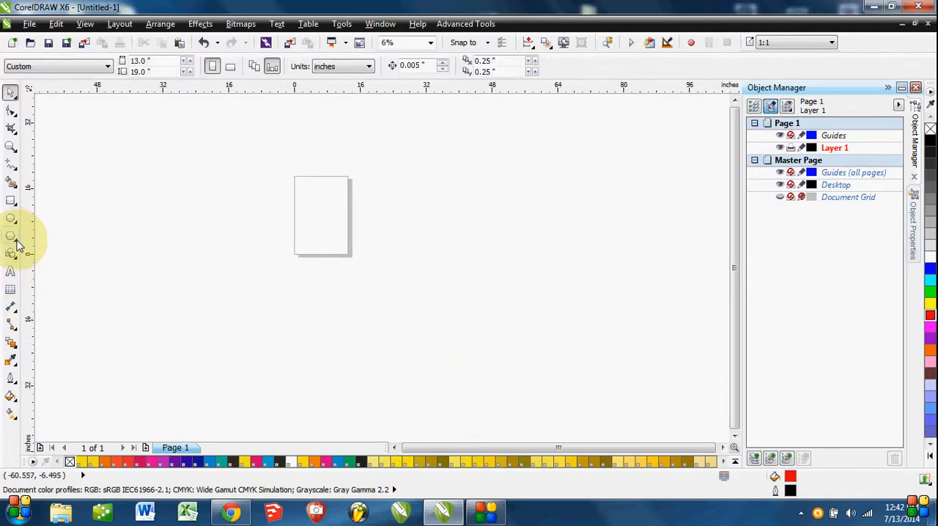
left_click(18, 259)
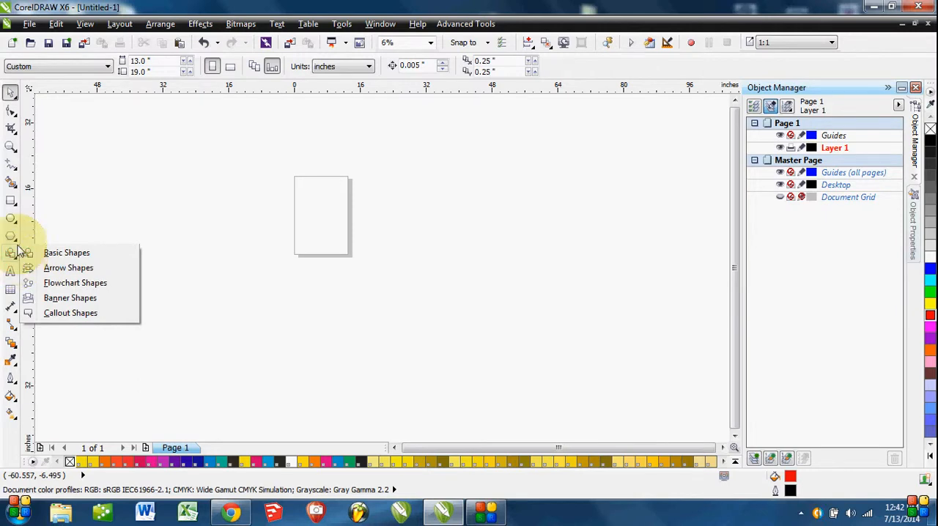
left_click(18, 245)
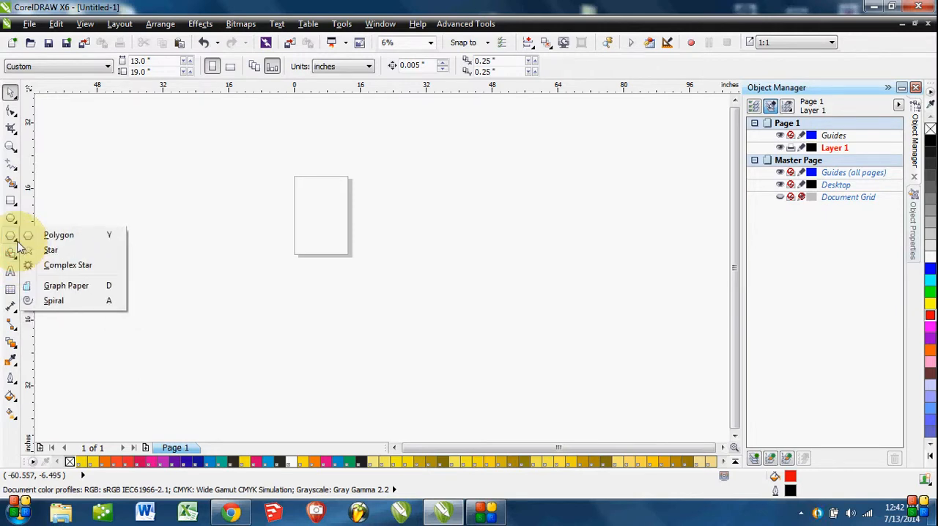
left_click(149, 181)
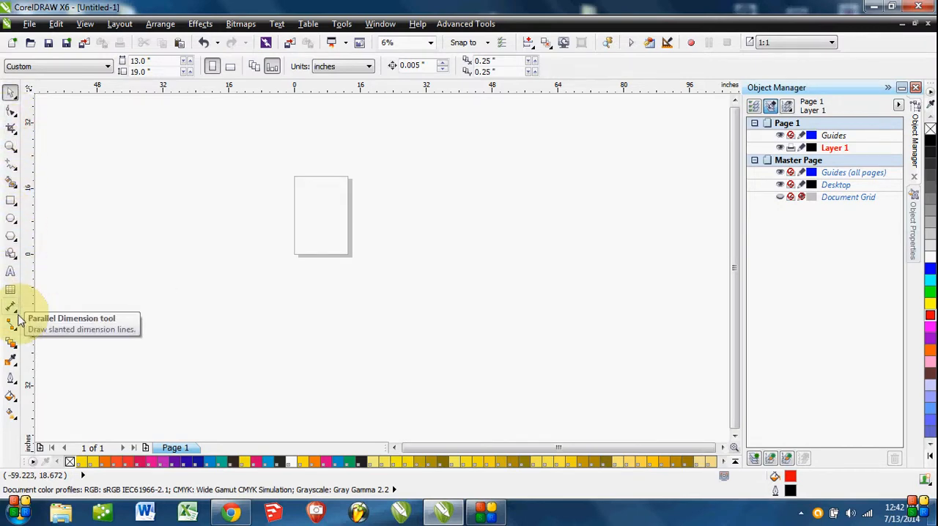
left_click(15, 225)
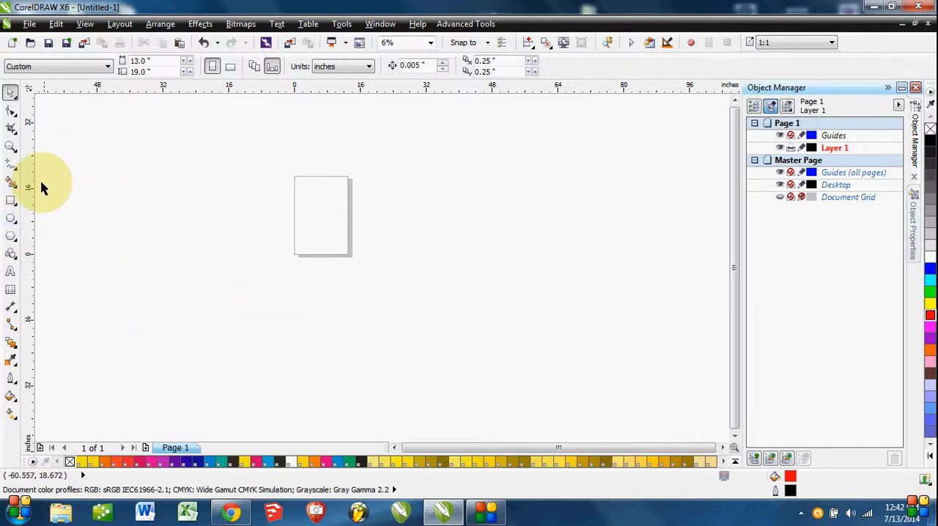
left_click(8, 201)
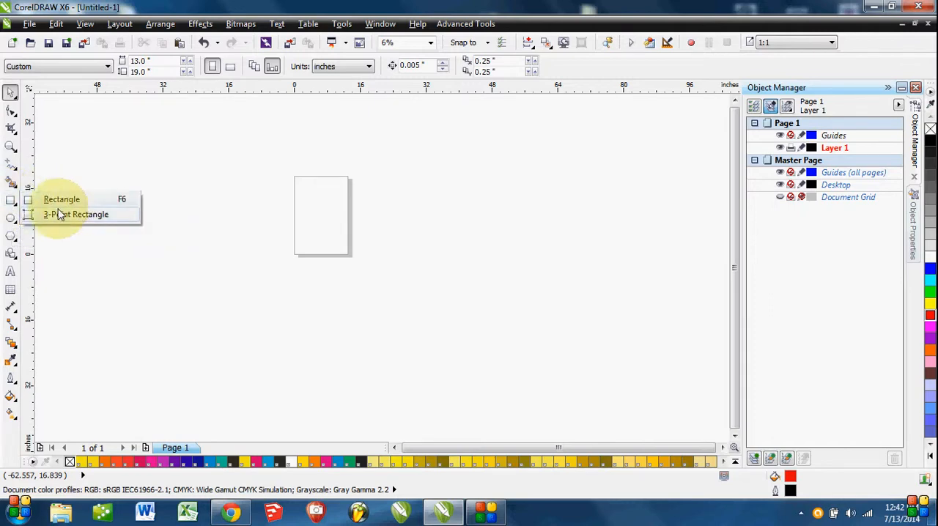
Draw a nine-point complex star about 46 inches wide and 45 inches high in the empty area right of the page.
left_click(14, 242)
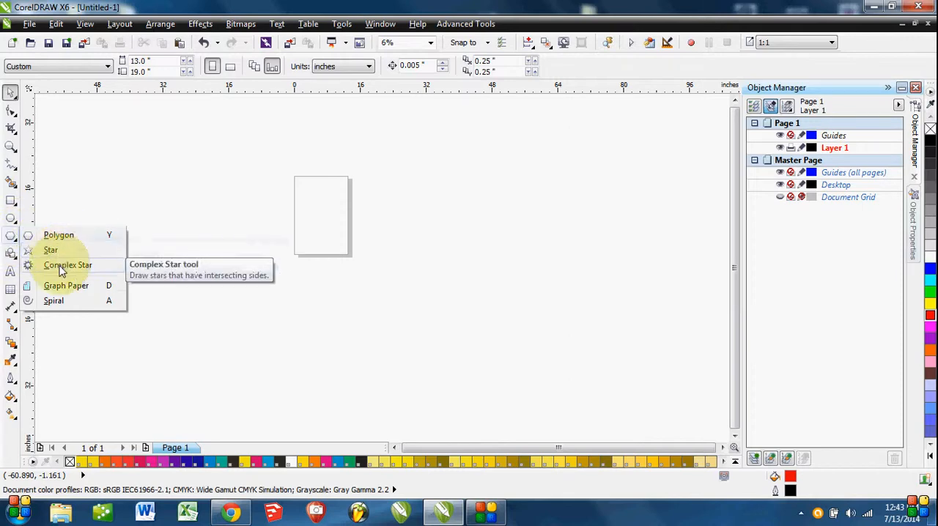
left_click(66, 266)
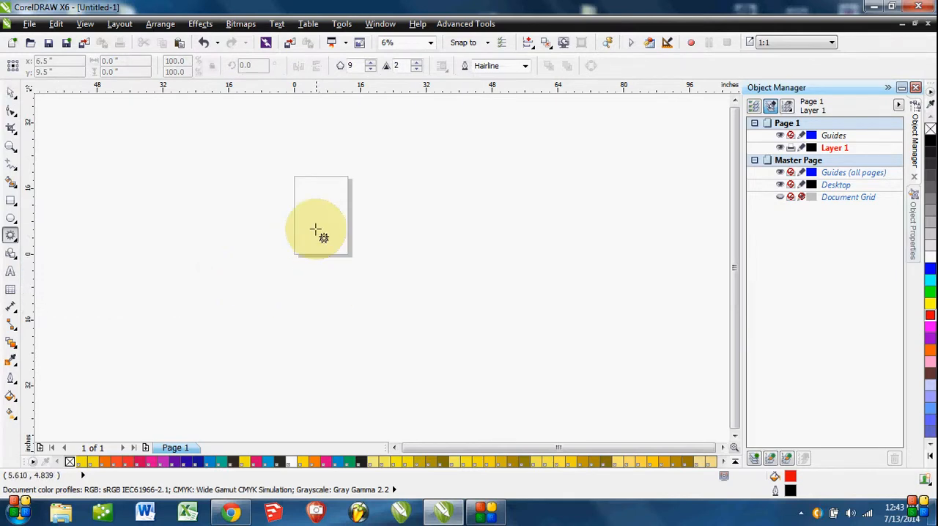
left_click_drag(450, 232, 26, 236)
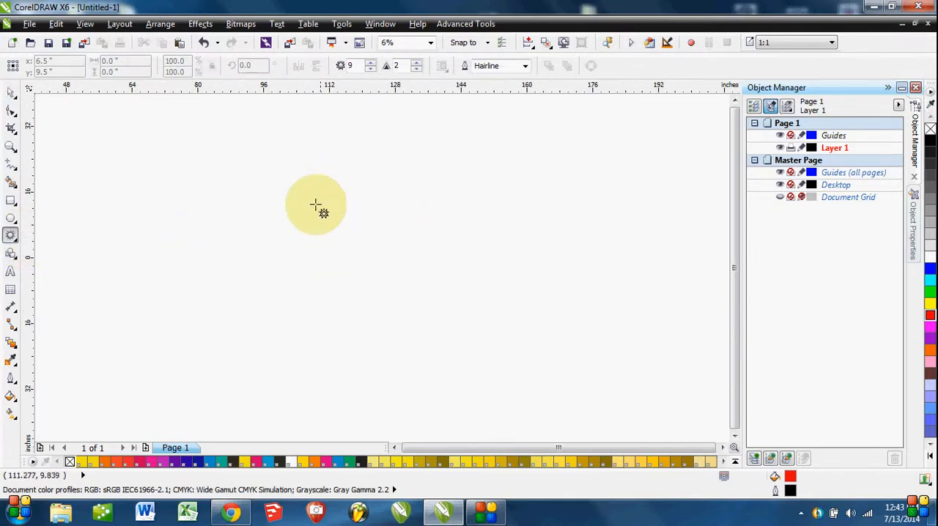
left_click_drag(309, 167, 540, 335)
left_click(126, 71)
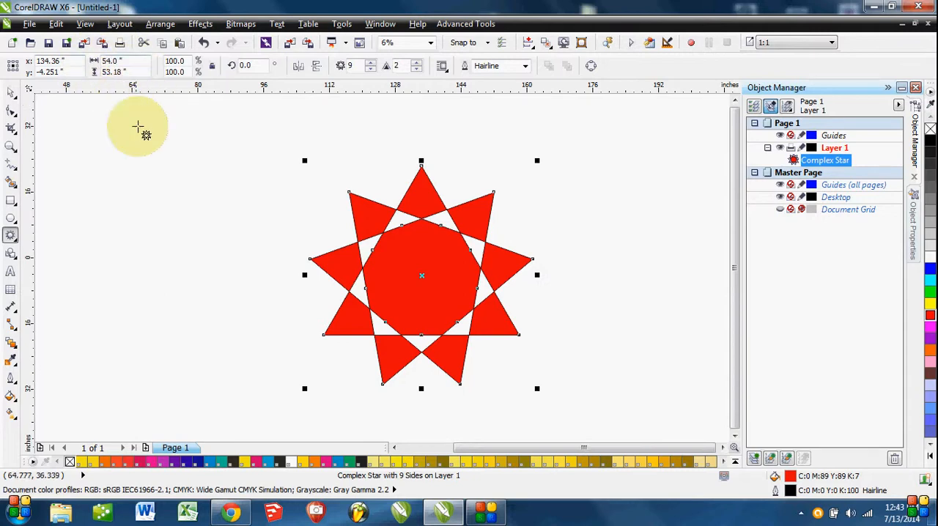
key("ctrl+z")
left_click_drag(294, 174, 484, 312)
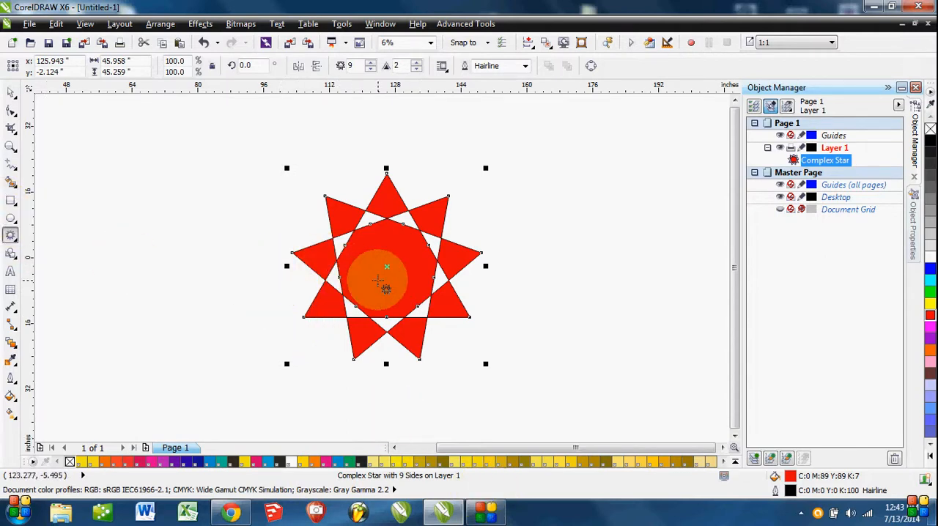
Convert the complex star to curves.
right_click(378, 282)
left_click(429, 42)
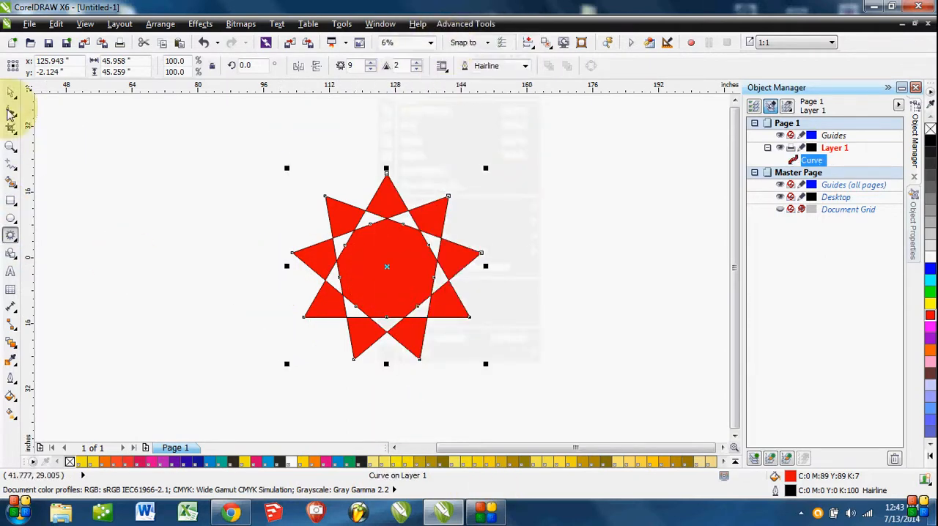
left_click(10, 92)
scroll(374, 255, "up", 2)
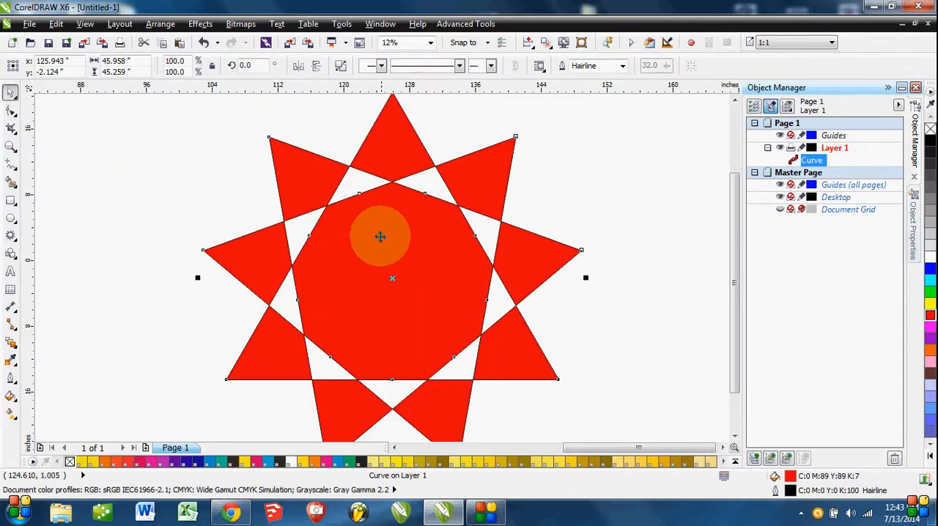
Move the tip node of the star curve's upper-left point outward, add nodes along its upper edge and pull one up into a spike.
left_click(11, 109)
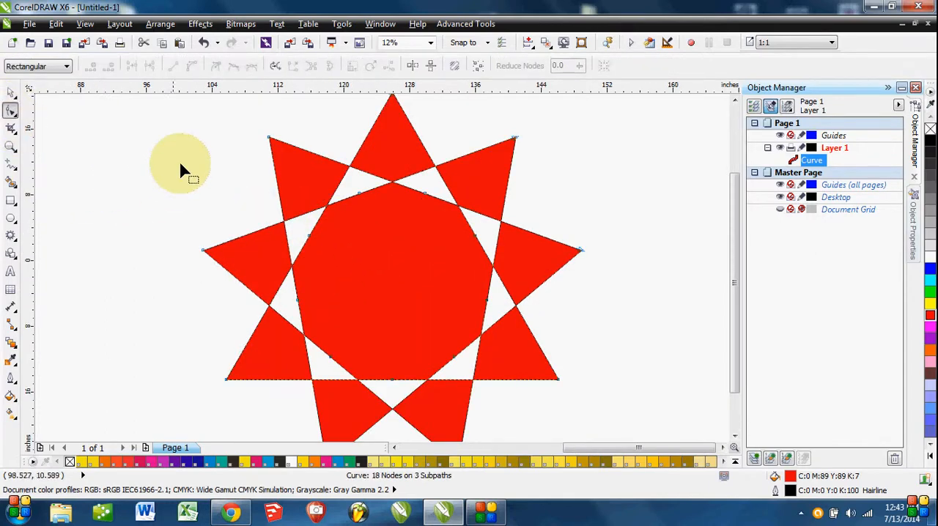
left_click(269, 138)
mouse_move(269, 140)
left_mouse_down()
mouse_move(230, 153)
mouse_move(230, 163)
mouse_move(260, 145)
left_mouse_up()
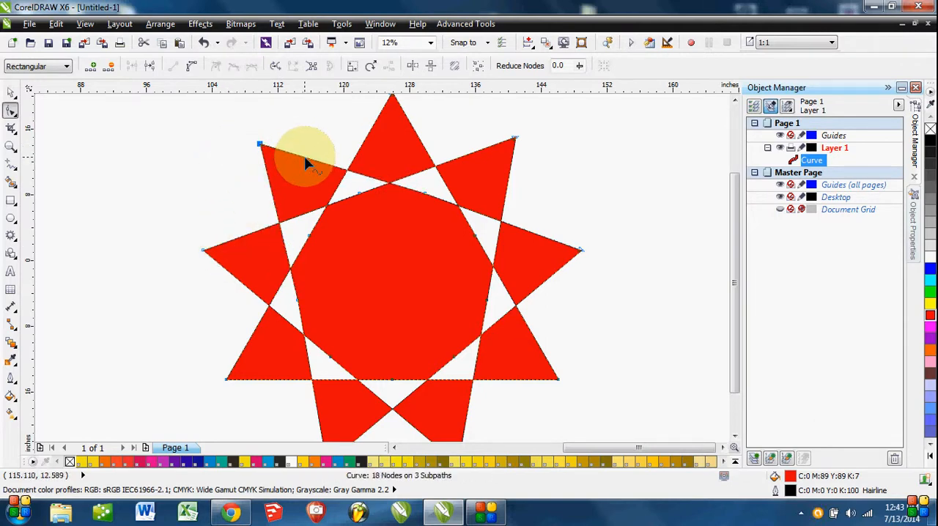
double_click(305, 156)
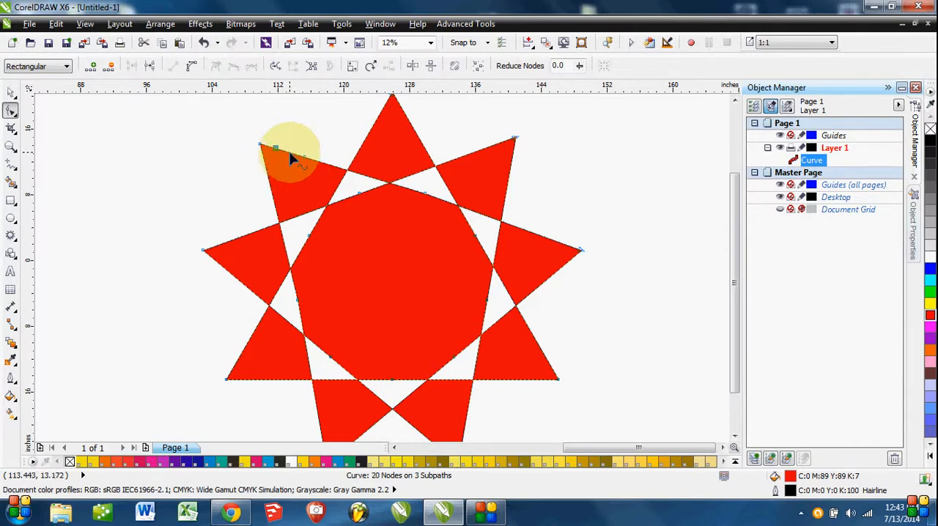
left_click_drag(290, 154, 300, 126)
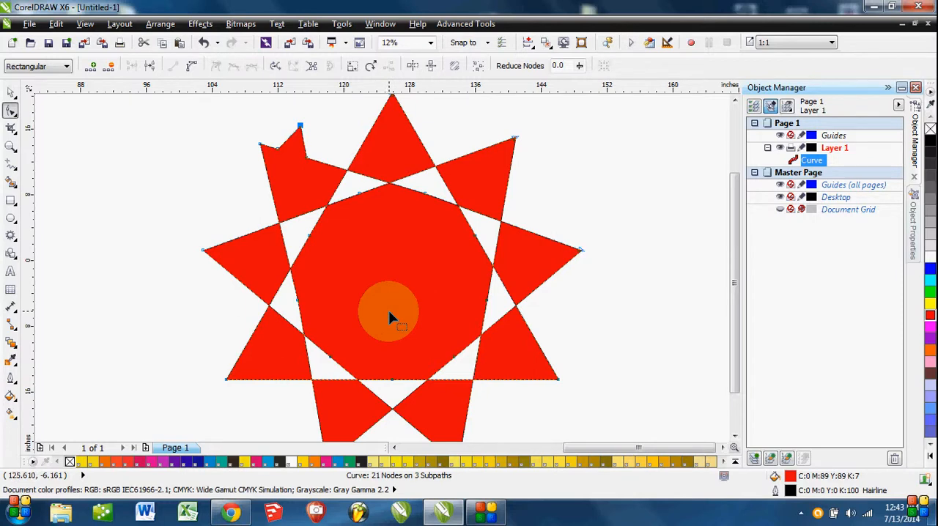
Undo the star's node edits and its conversion to curves.
key("ctrl+z")
key("ctrl+z")
key("ctrl+z")
key("ctrl+z")
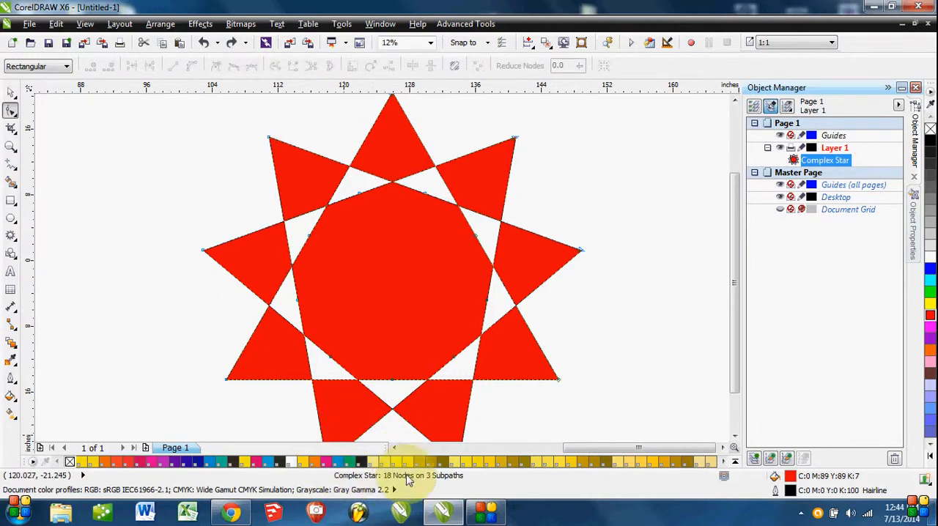
Pull the upper-left tip node of the unconverted complex star outward and down with the Shape tool, and undo the reshaping.
left_click_drag(556, 350, 559, 298)
scroll(559, 298, "down", 3)
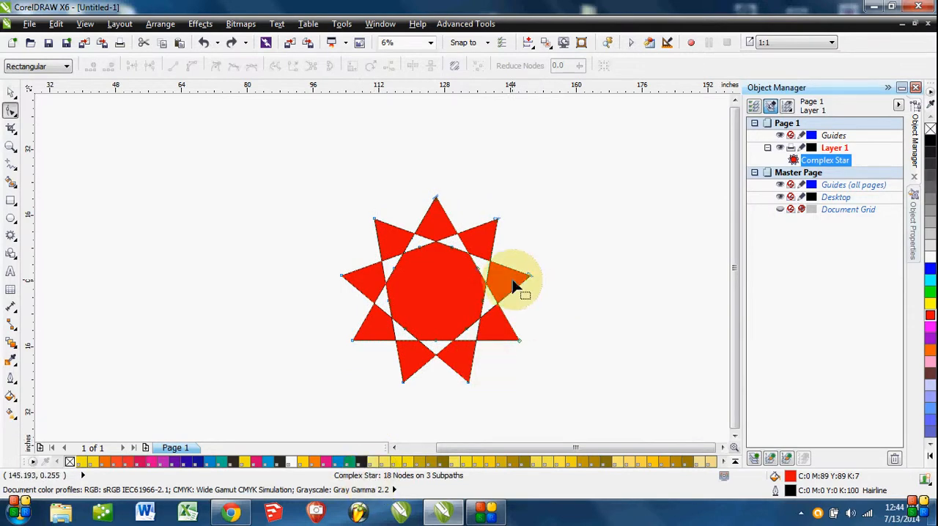
scroll(514, 287, "up", 3)
left_click_drag(373, 268, 432, 245)
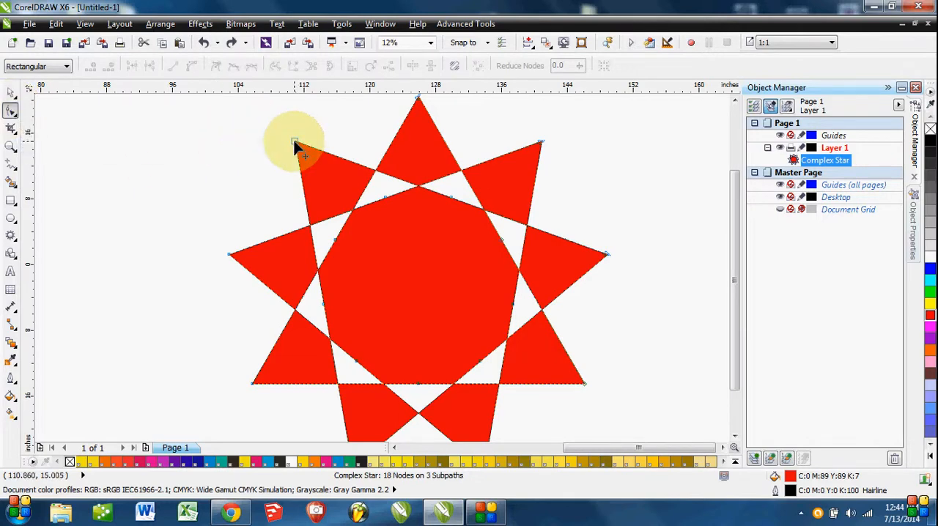
left_click_drag(294, 143, 211, 210)
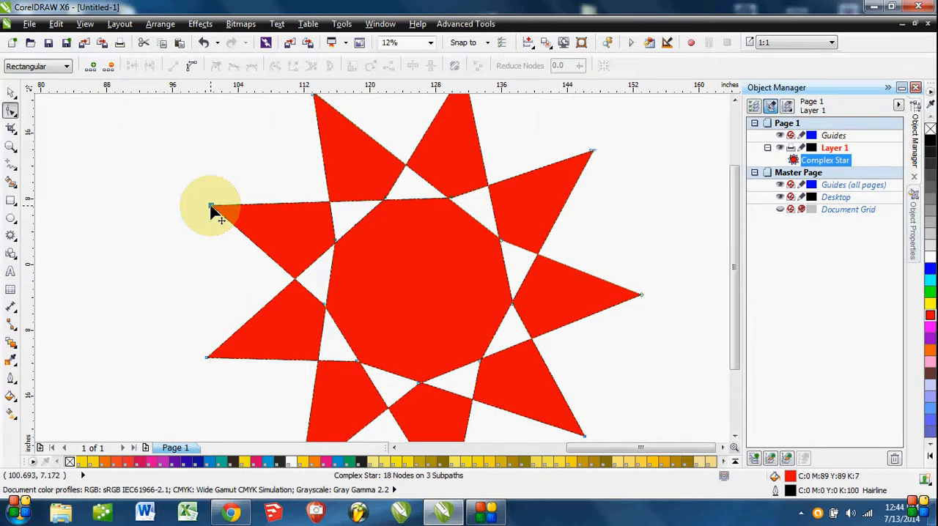
key("ctrl+z")
scroll(209, 206, "down", 2)
Undo and redo the complex star's creation, place a copy of it to its right and shift the original slightly upward.
key("ctrl+z")
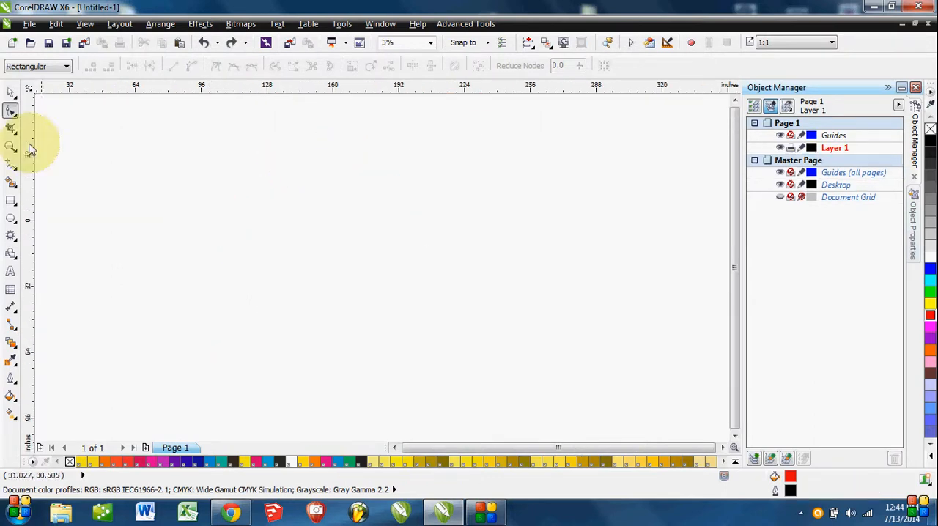
left_click(10, 164)
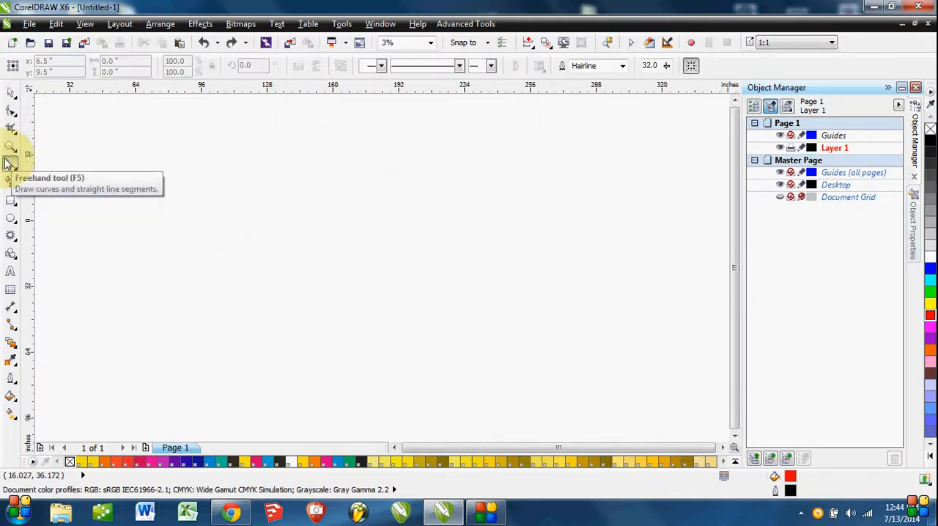
key("ctrl+shift+z")
left_click(10, 92)
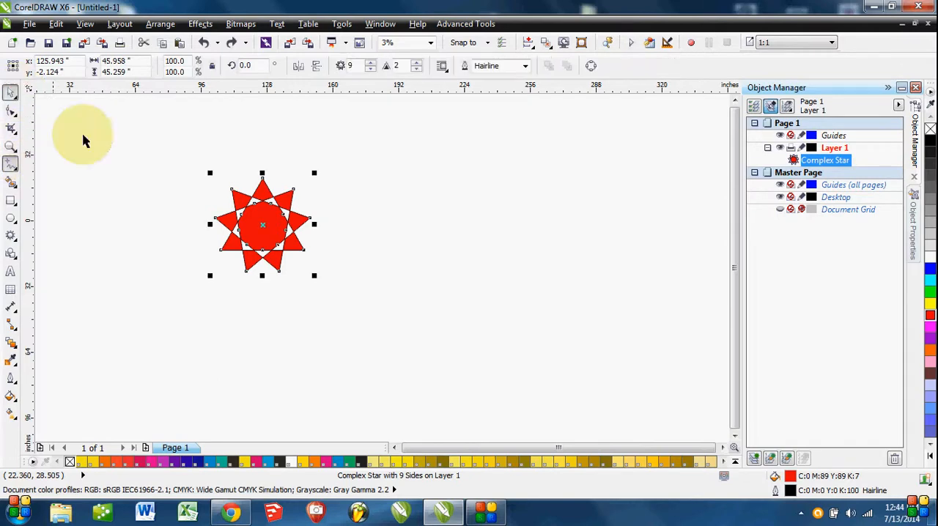
mouse_move(278, 231)
left_mouse_down()
mouse_move(392, 245)
mouse_move(396, 237)
mouse_move(269, 236)
mouse_move(275, 233)
left_mouse_up()
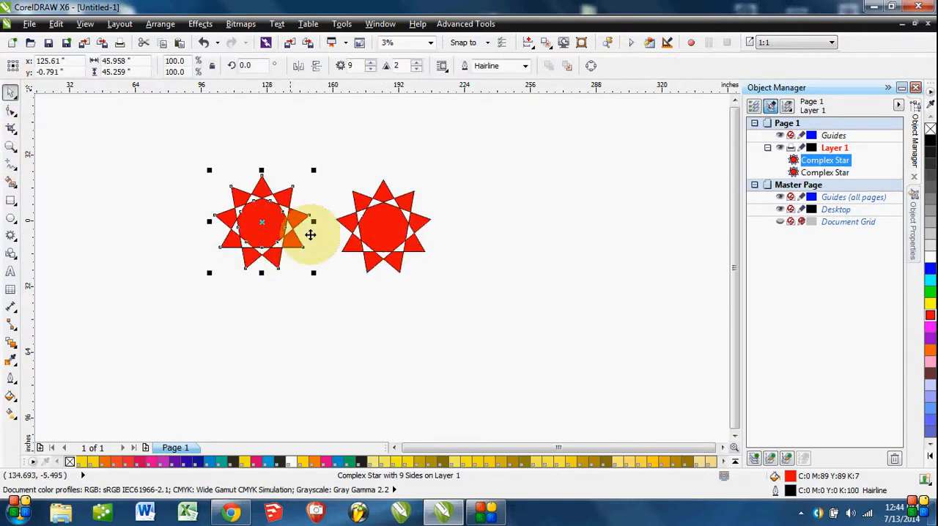
Convert the right-hand complex star to curves.
left_click(383, 246)
right_click(399, 195)
left_click(454, 44)
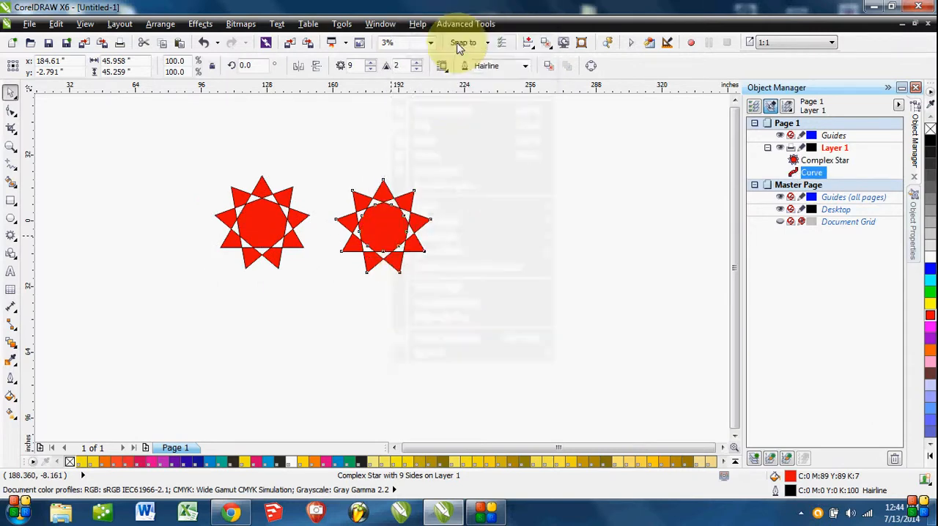
scroll(315, 289, "up", 2)
left_click_drag(308, 284, 384, 380)
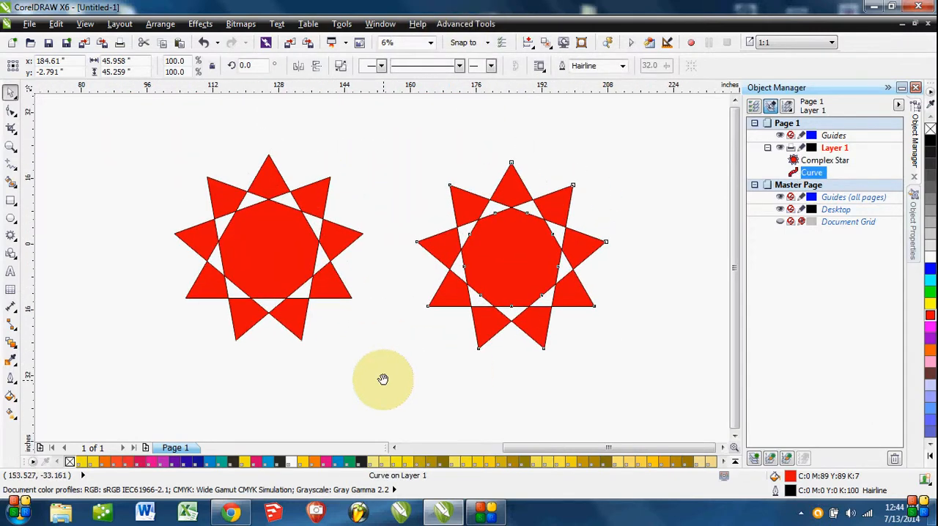
Pull the upper-left tip node of the right-hand star curve upward with the Shape tool.
left_click(168, 329)
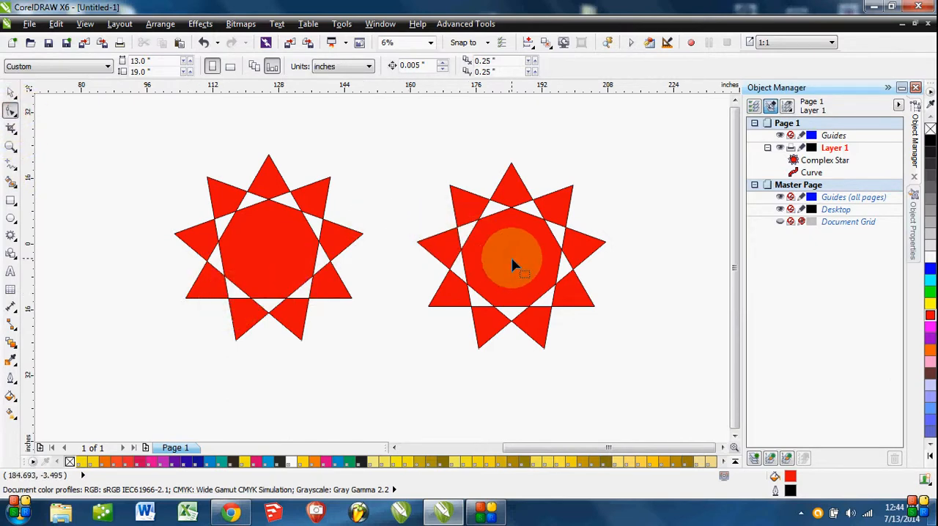
left_click(512, 259)
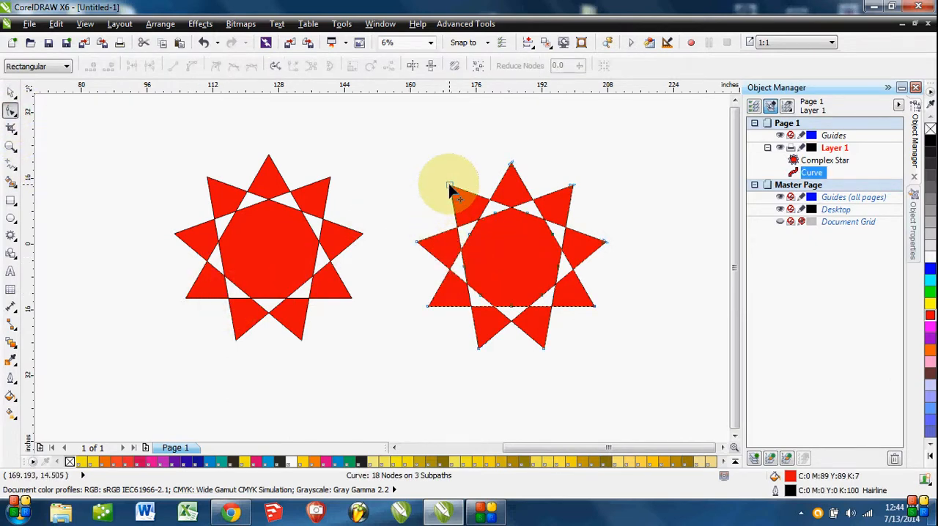
left_click_drag(450, 187, 463, 129)
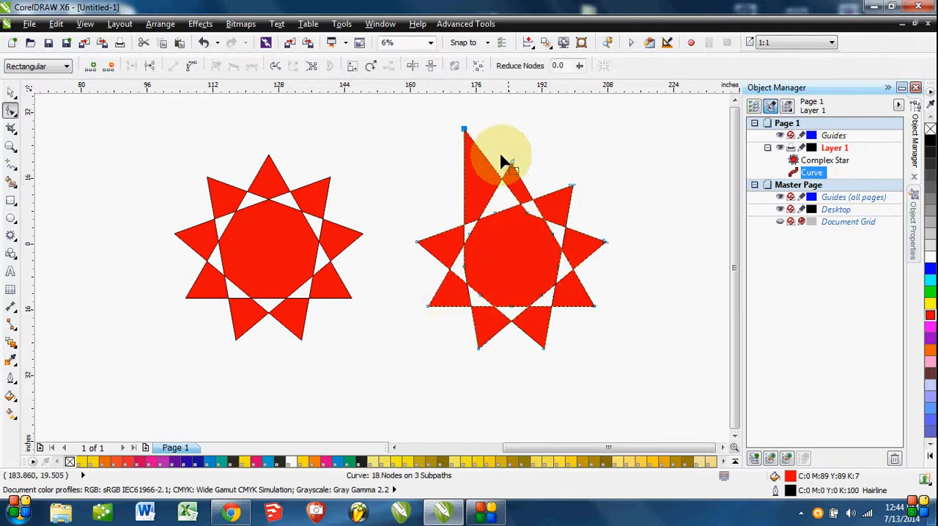
left_click(486, 235)
Pull the upper-left tip node of the unconverted complex star upward, and undo the node moves on both stars.
left_click(281, 255)
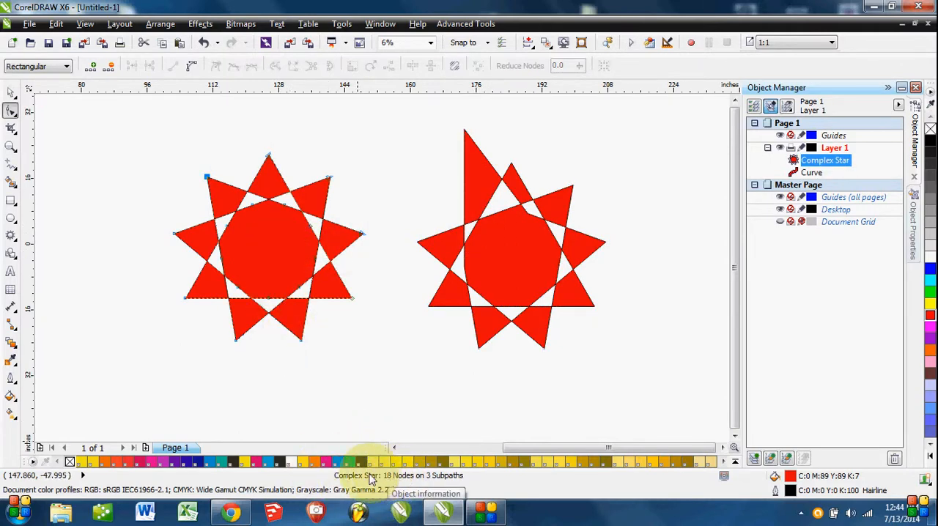
left_click(496, 237)
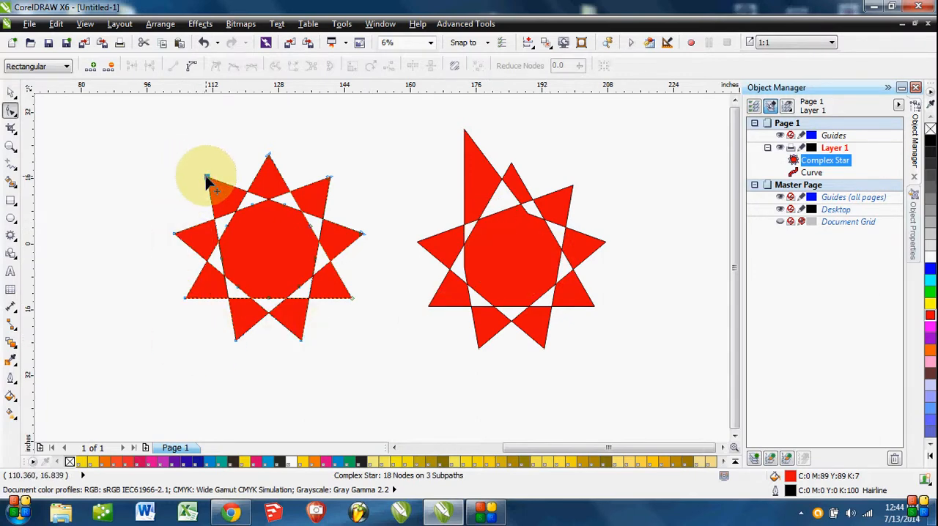
left_click_drag(207, 178, 217, 127)
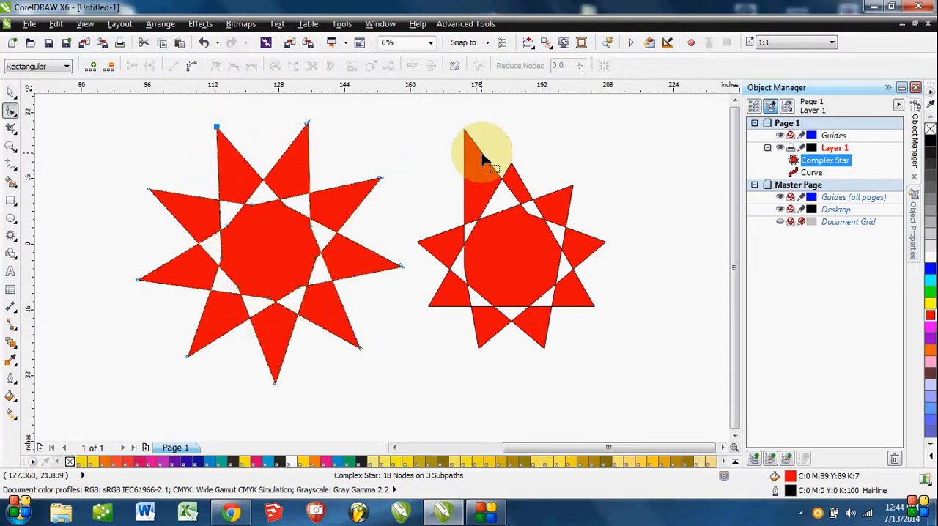
scroll(481, 153, "up", 1)
scroll(484, 199, "down", 1)
key("ctrl+z")
Add three nodes along the upper edge of the star curve's upper-left tip and pull the middle one up and right into a spike.
left_click(484, 199)
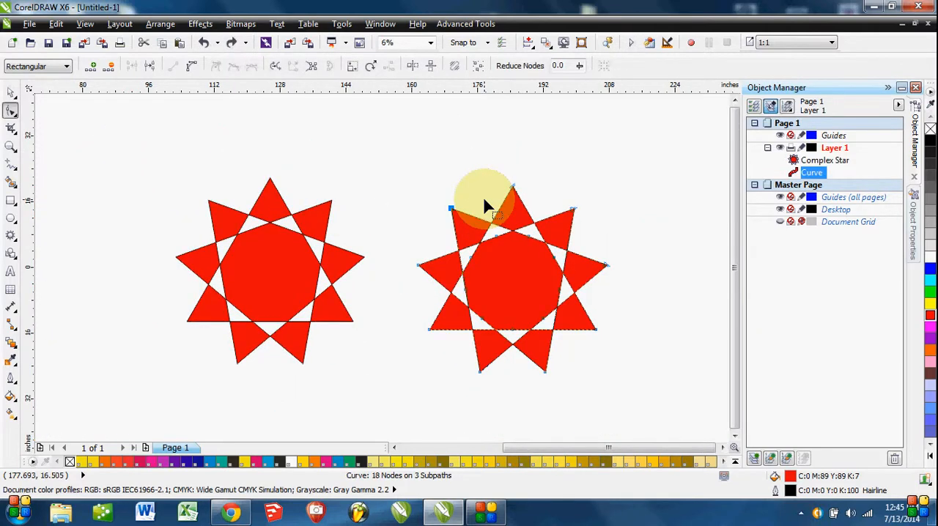
scroll(484, 199, "up", 3)
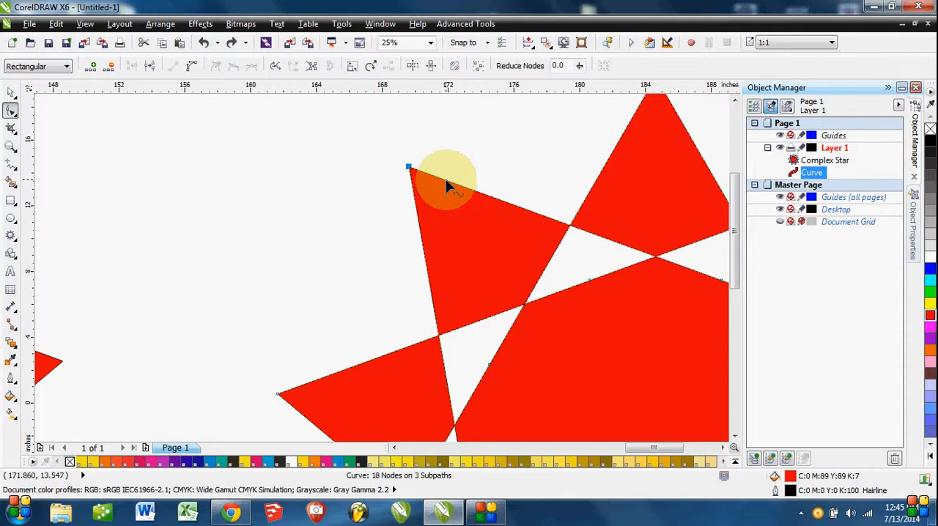
double_click(445, 180)
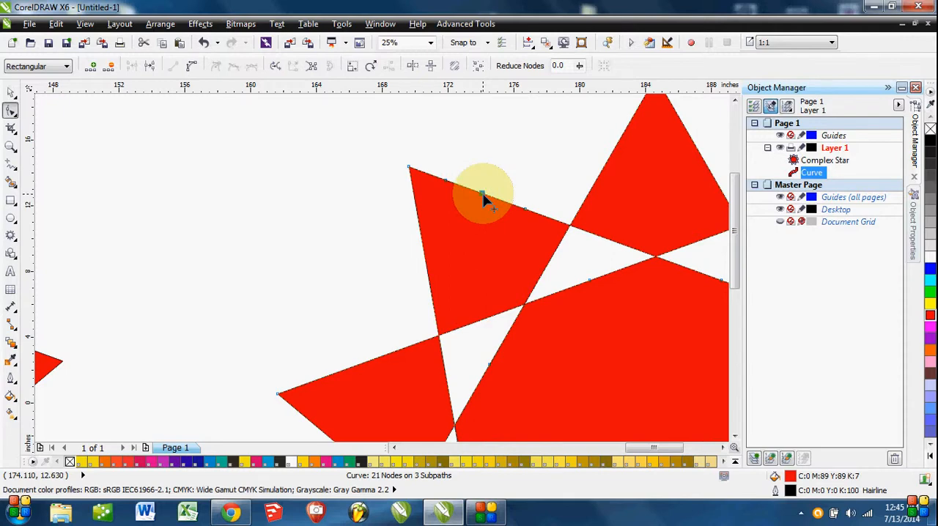
left_click_drag(482, 193, 545, 115)
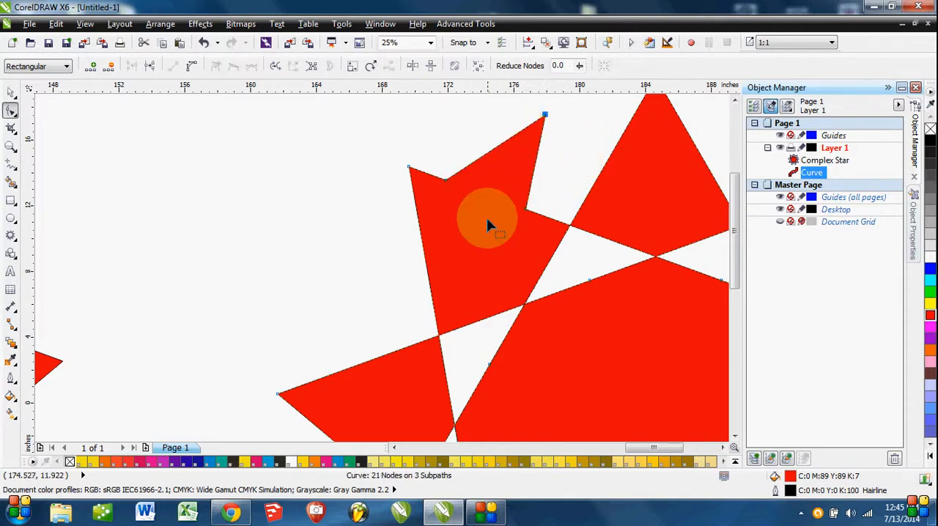
scroll(487, 222, "down", 3)
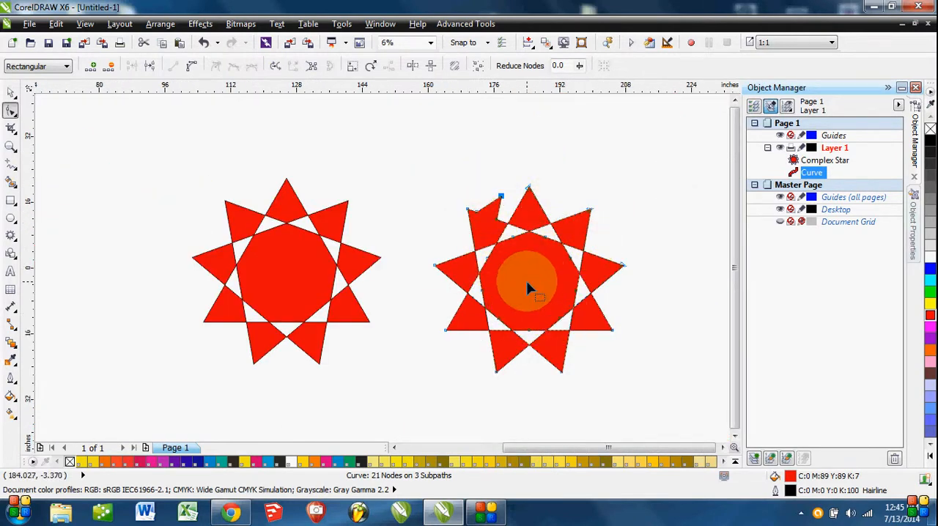
Add three nodes along the upper-left tip's upper edge on the unconverted complex star and pull the middle one up and right.
left_click(284, 286)
scroll(241, 219, "up", 3)
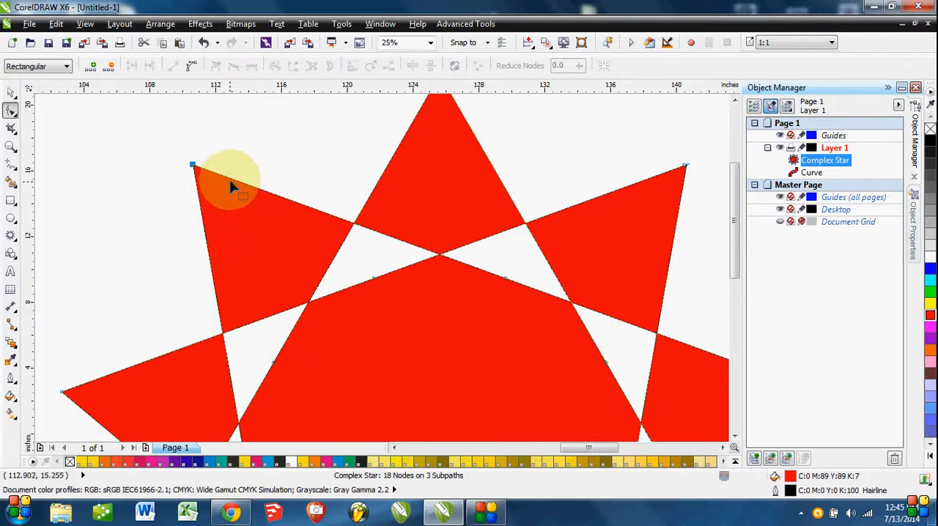
double_click(309, 206)
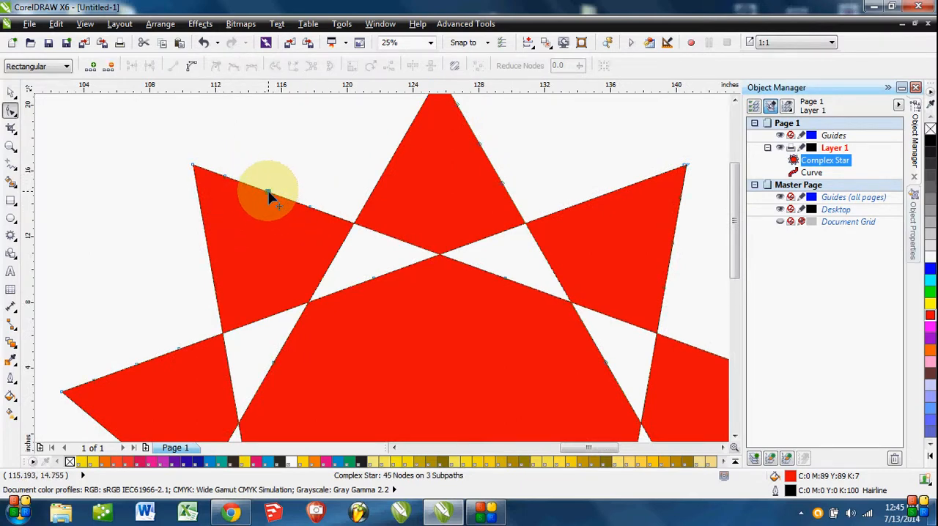
left_click(456, 105)
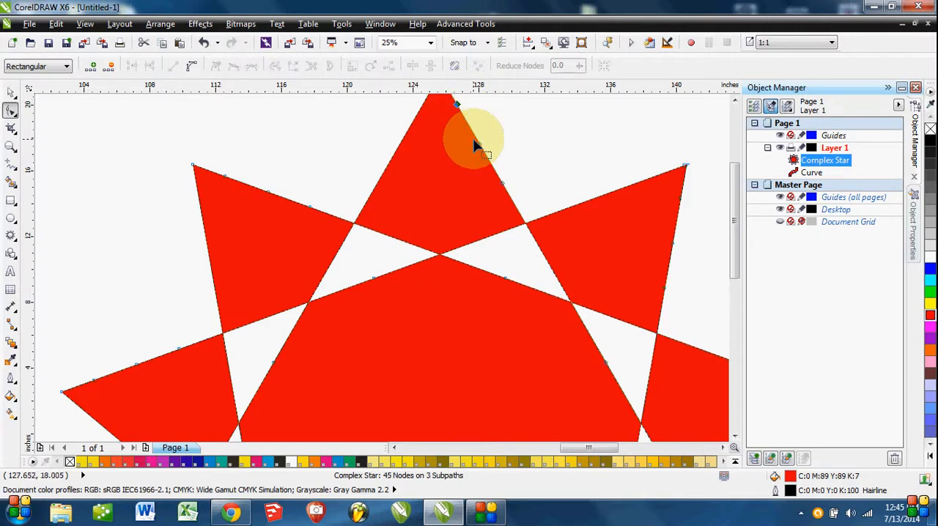
left_click(480, 144)
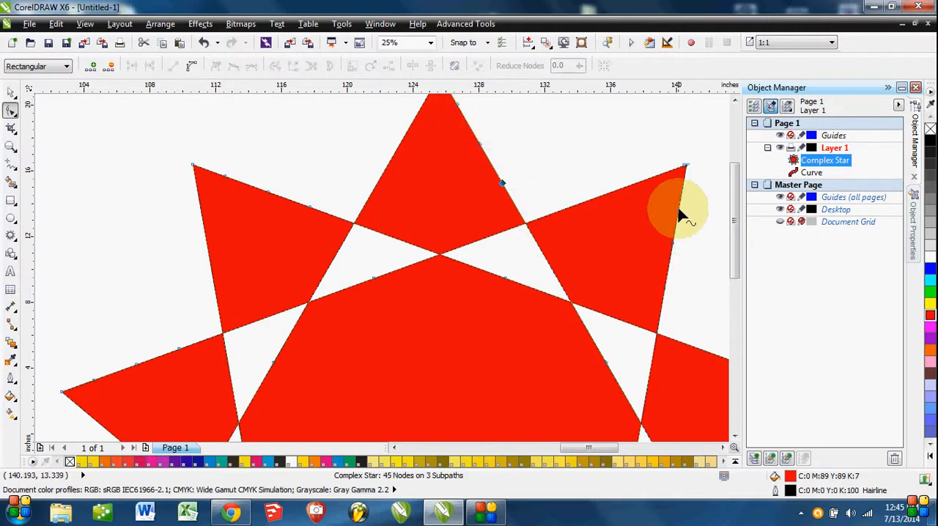
left_click(267, 194)
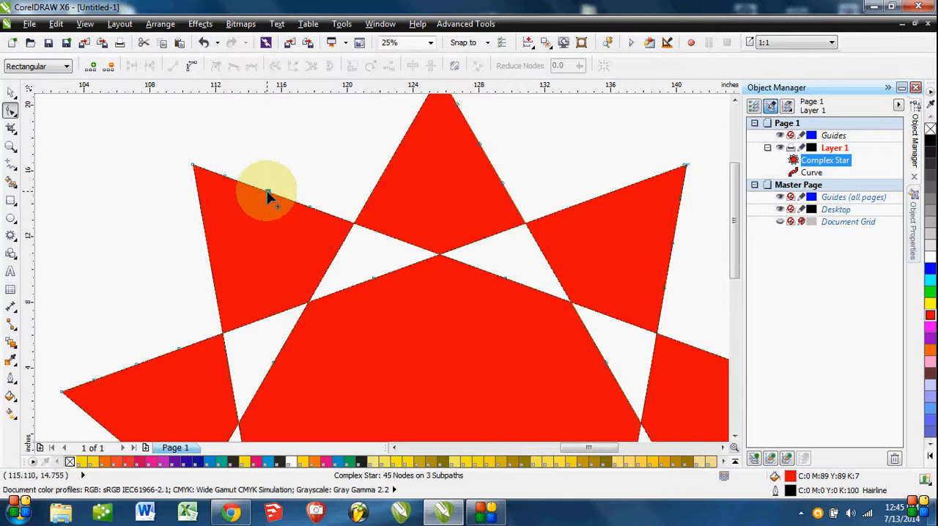
left_click_drag(268, 195, 342, 115)
scroll(388, 183, "down", 2)
scroll(380, 209, "down", 1)
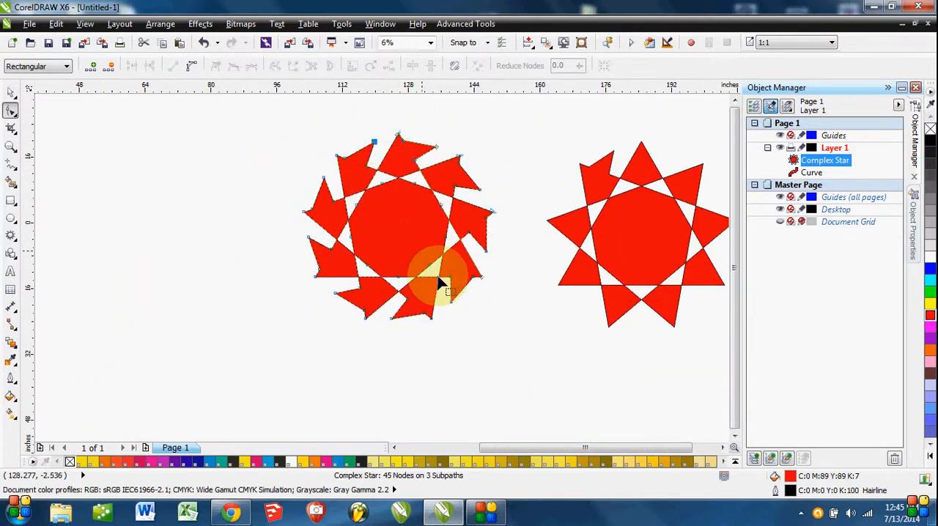
left_click(494, 363)
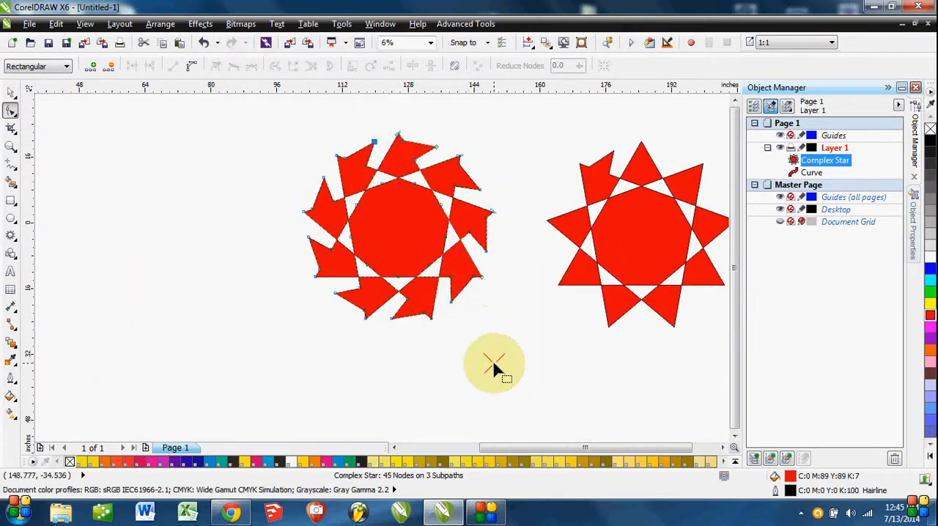
Draw a 9-point complex star about 154 inches wide and 96 inches high over the two existing stars.
left_click(11, 96)
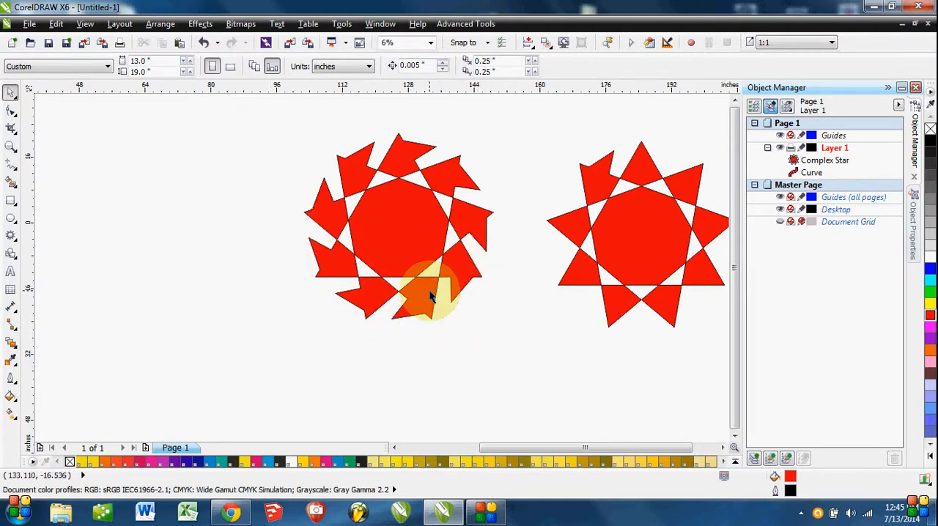
left_click(397, 232)
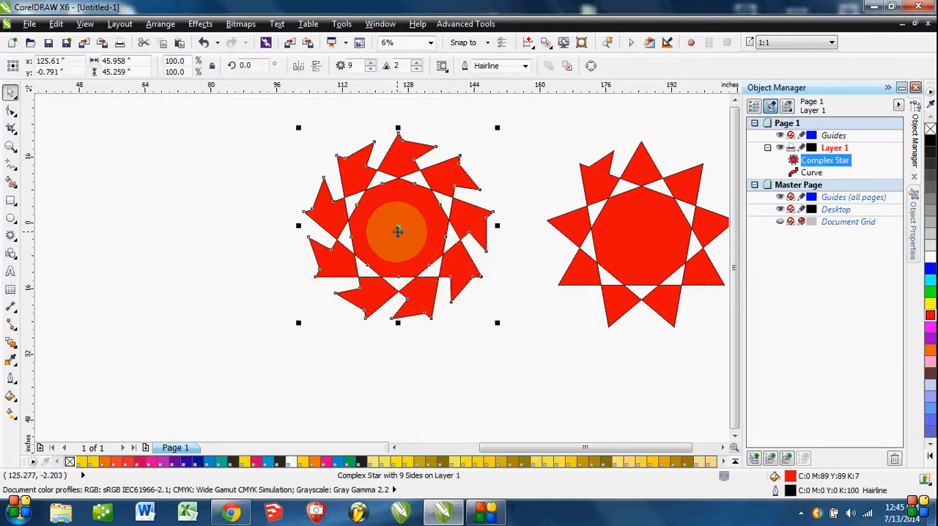
left_click(12, 236)
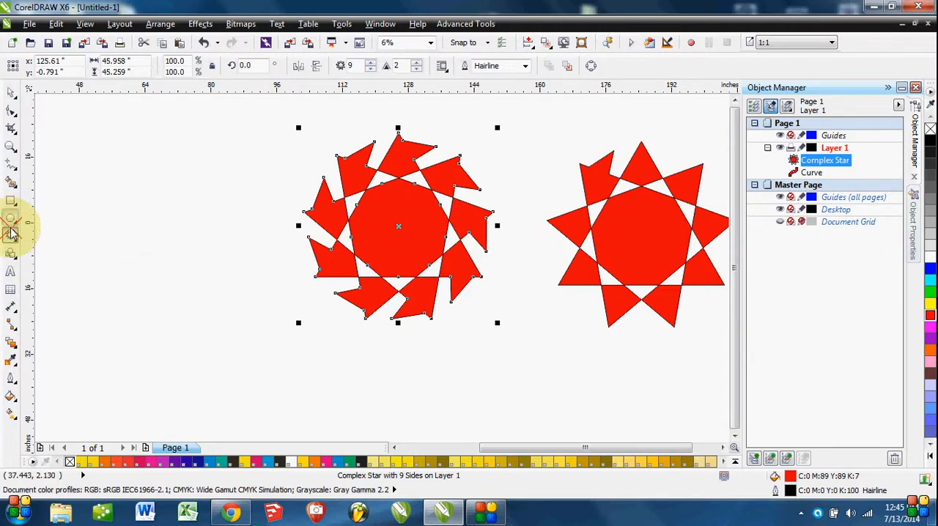
left_click(14, 239)
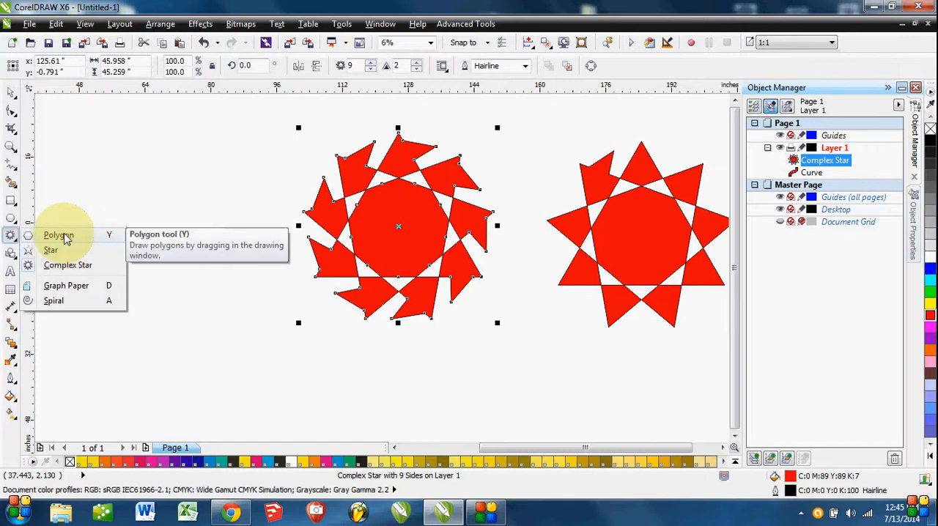
left_click(11, 200)
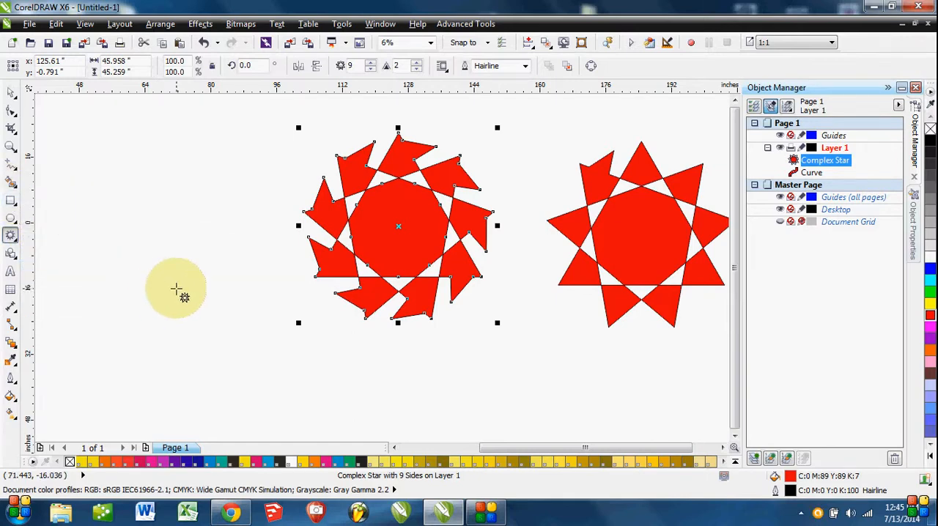
scroll(176, 290, "down", 2)
left_click_drag(185, 159, 509, 365)
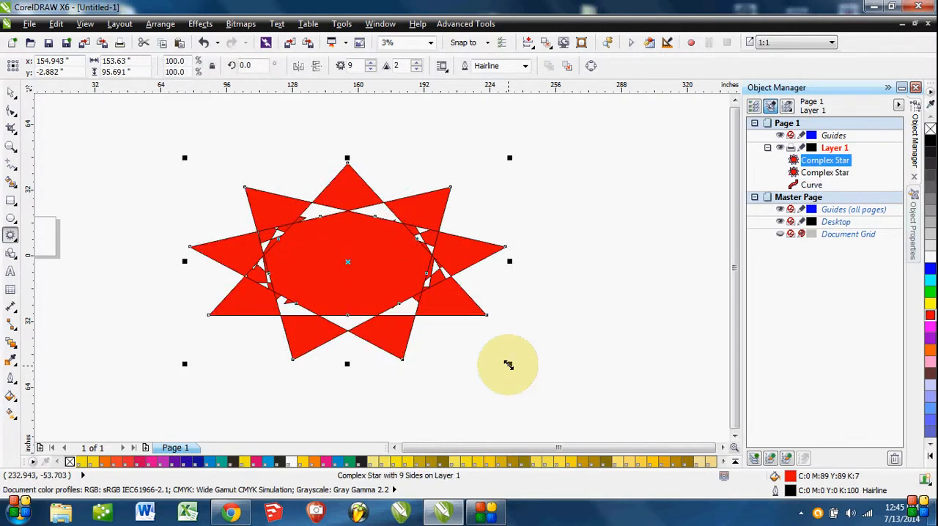
Select all three star objects and delete them.
left_click(10, 94)
left_click_drag(136, 140, 672, 461)
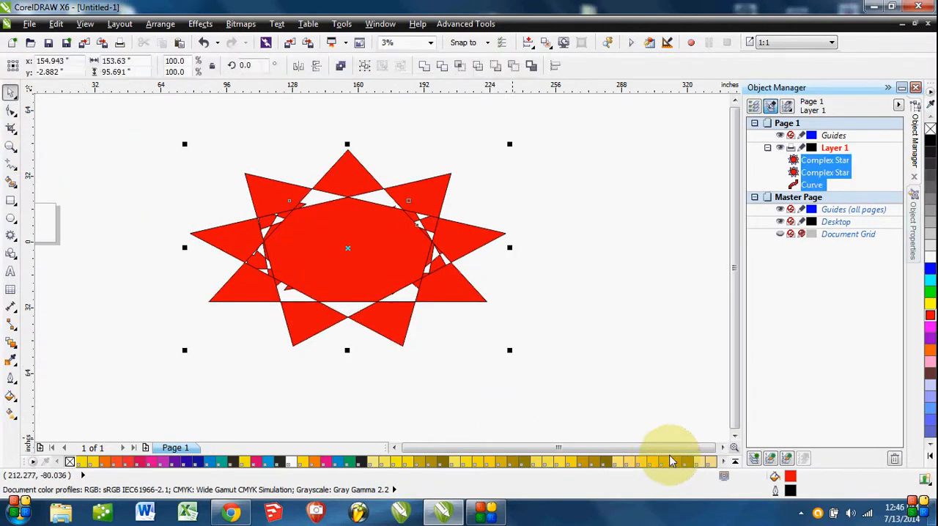
key("Delete")
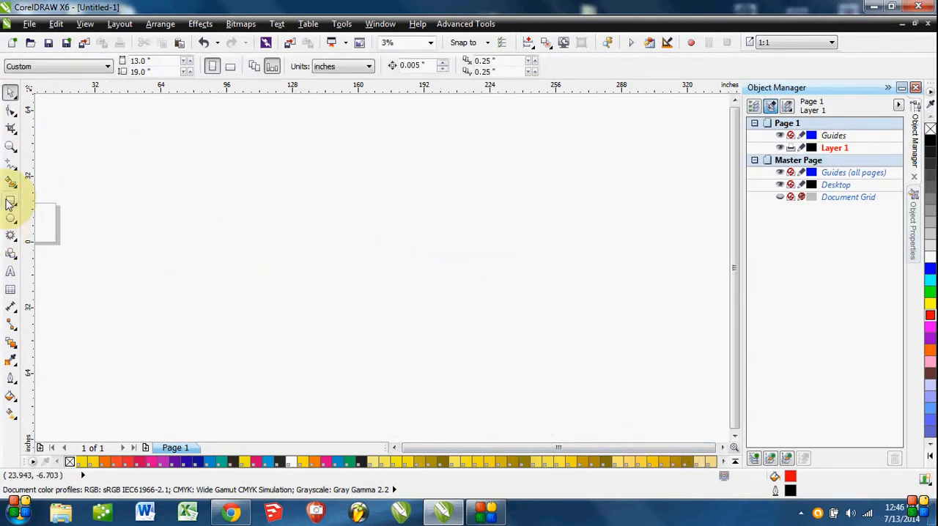
Draw a rectangle about 107 by 62 inches, set its top-left corner radius to 6 inches, and undo the rounding.
left_click(9, 202)
left_click_drag(266, 210, 487, 340)
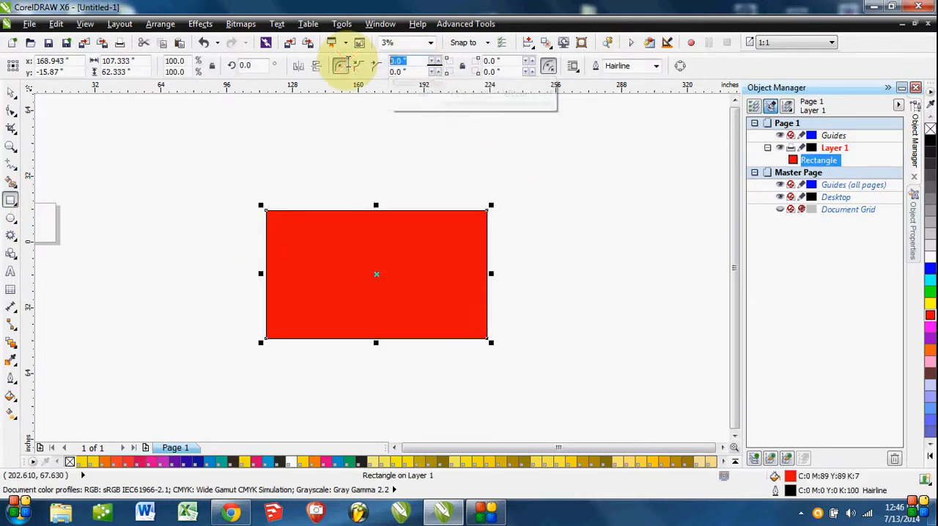
left_click(412, 64)
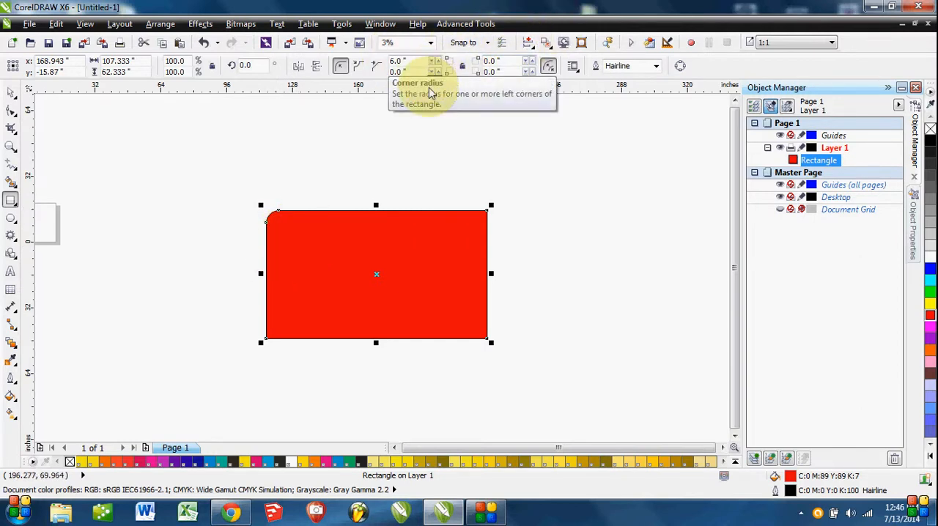
key("ctrl+z")
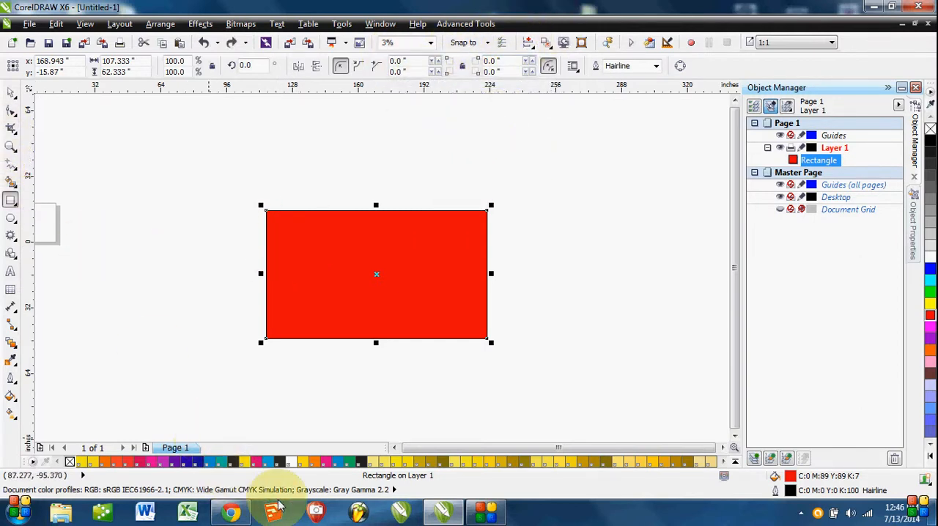
Round all four rectangle corners to about 25 inches with the Shape tool, and undo the rounding.
left_click(10, 118)
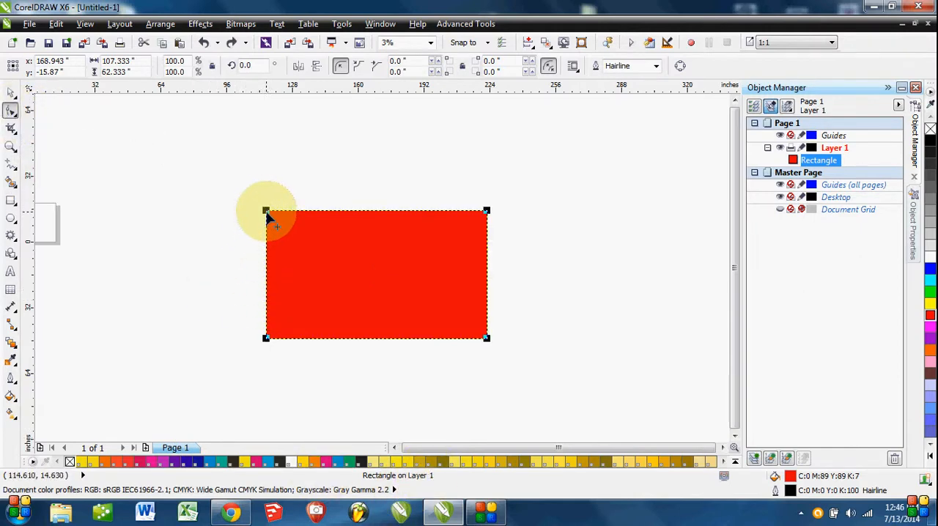
left_click_drag(266, 213, 272, 269)
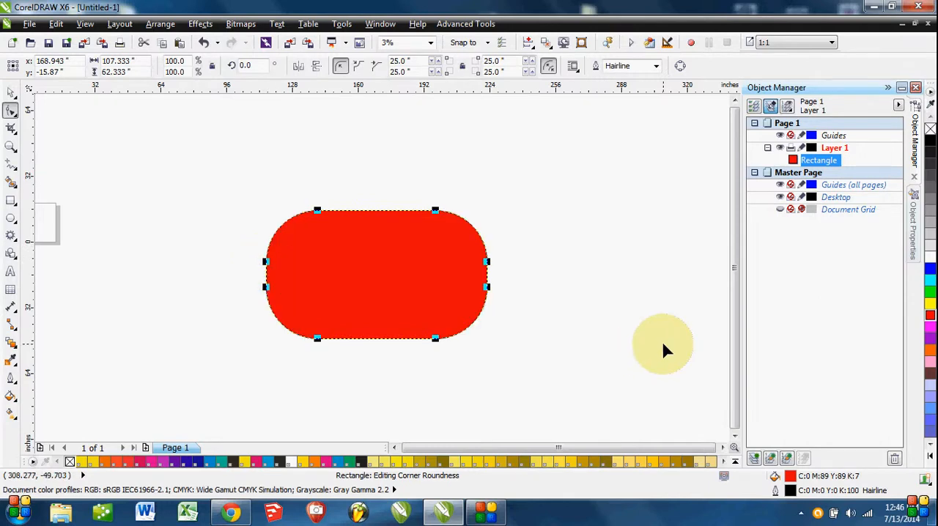
key("ctrl+z")
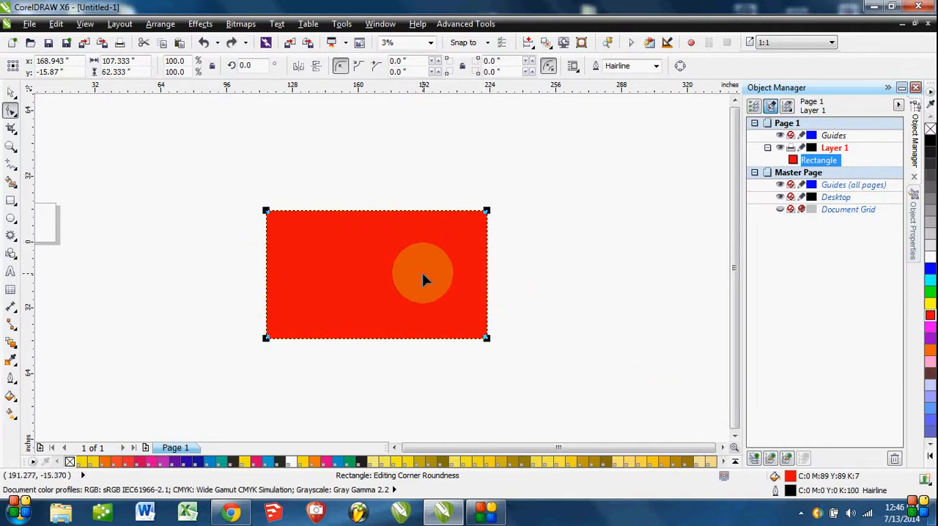
left_click(11, 93)
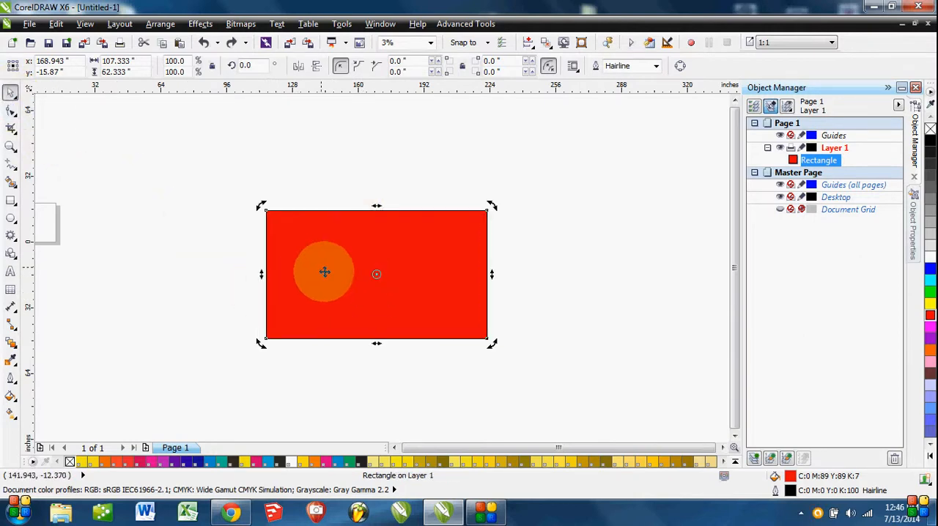
Convert the red rectangle to curves and reselect the resulting curve object.
right_click(335, 282)
left_click(400, 44)
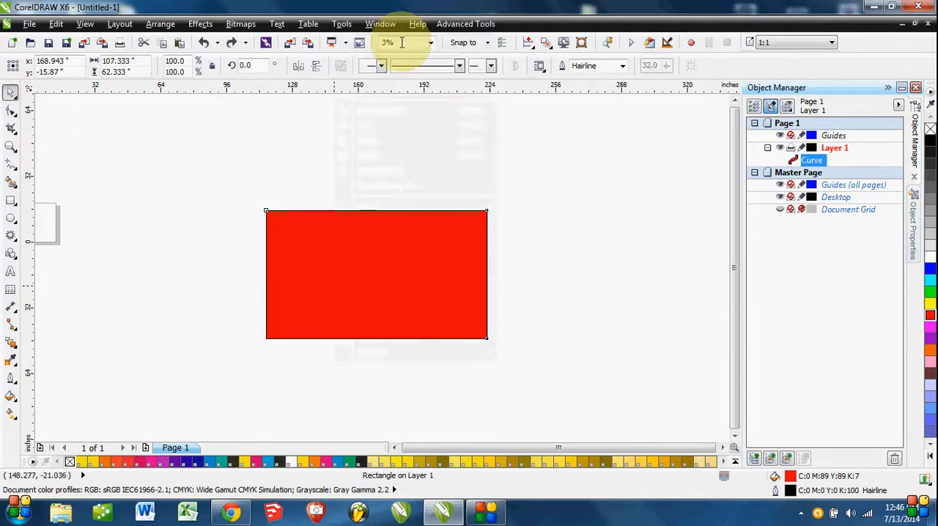
left_click(603, 305)
left_click(419, 279)
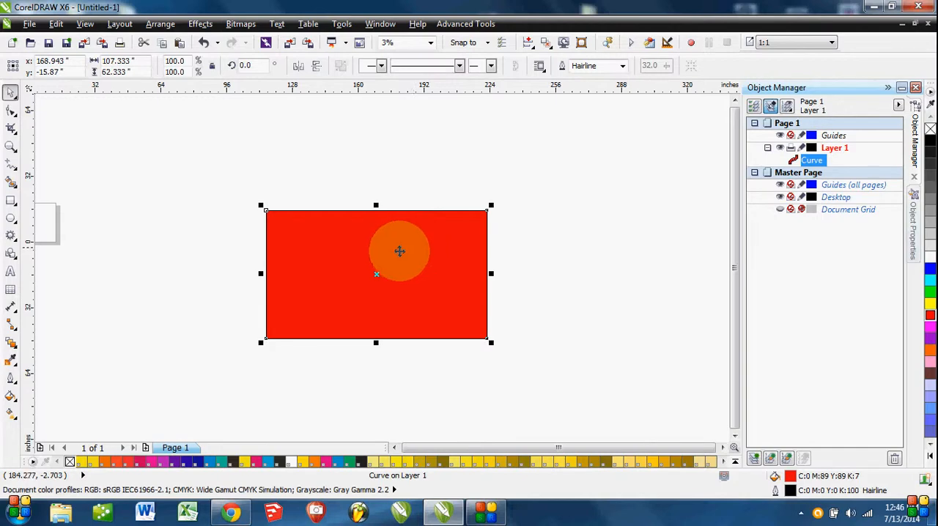
Fillet all four corners of the red curve with a 6-inch radius using Fillet/Scallop/Chamfer, and close its settings.
left_click(386, 26)
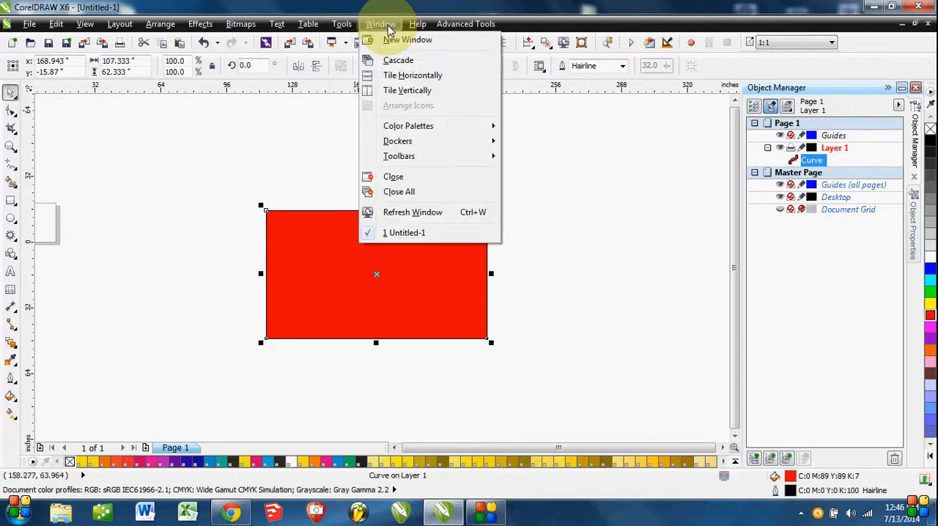
mouse_move(426, 147)
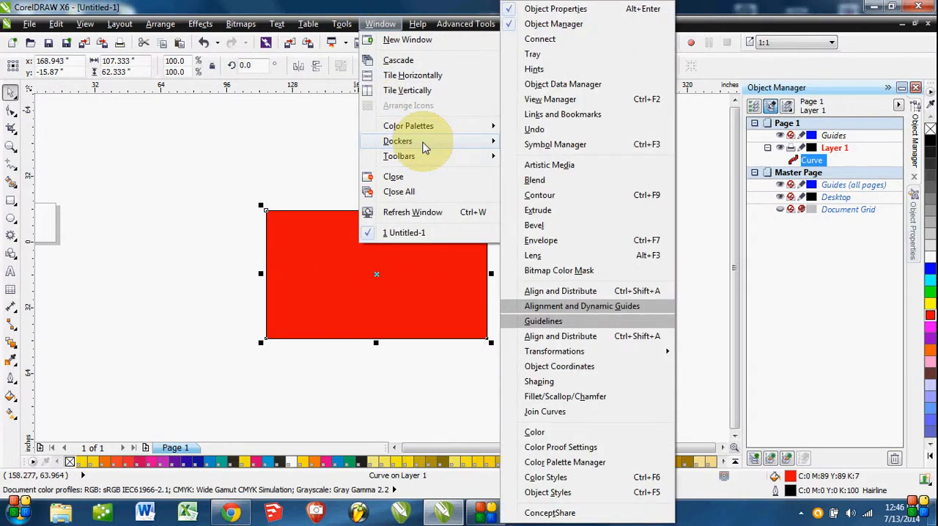
left_click(568, 397)
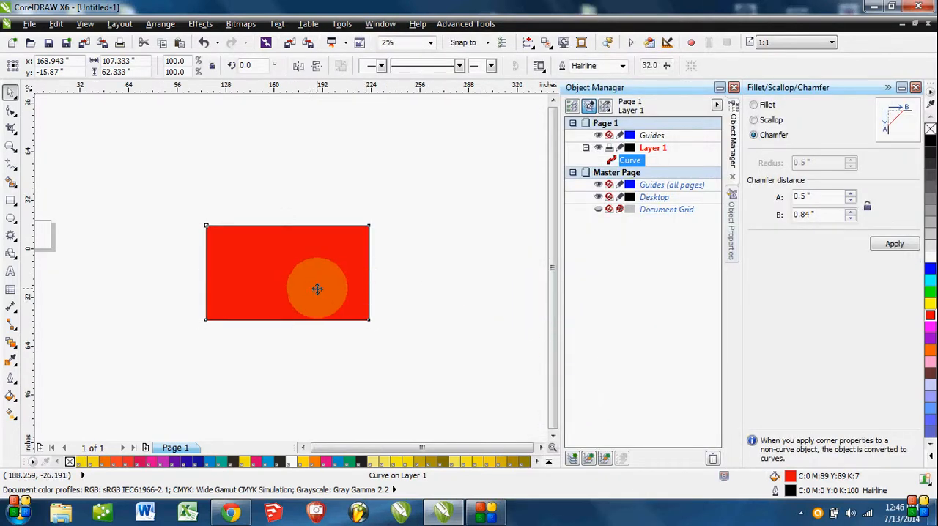
left_click(317, 289)
left_click(755, 105)
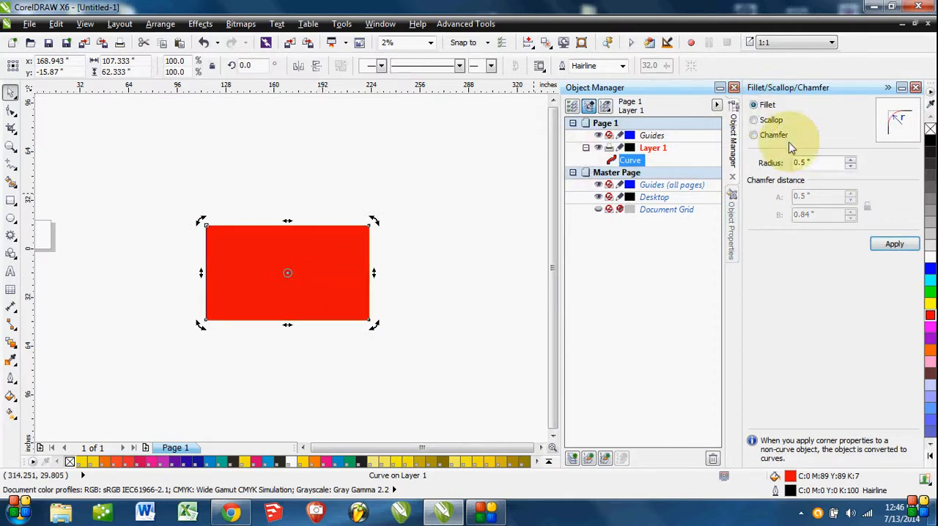
left_click_drag(820, 162, 726, 162)
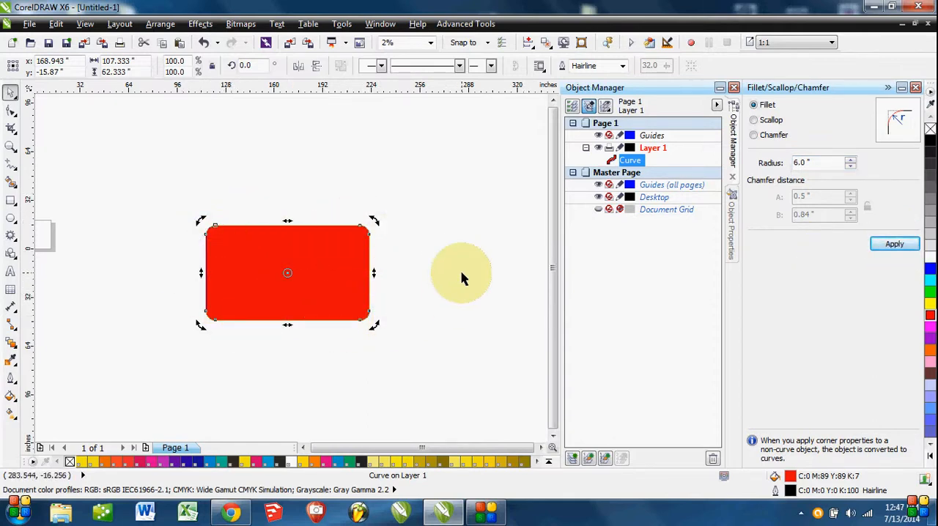
left_click(918, 88)
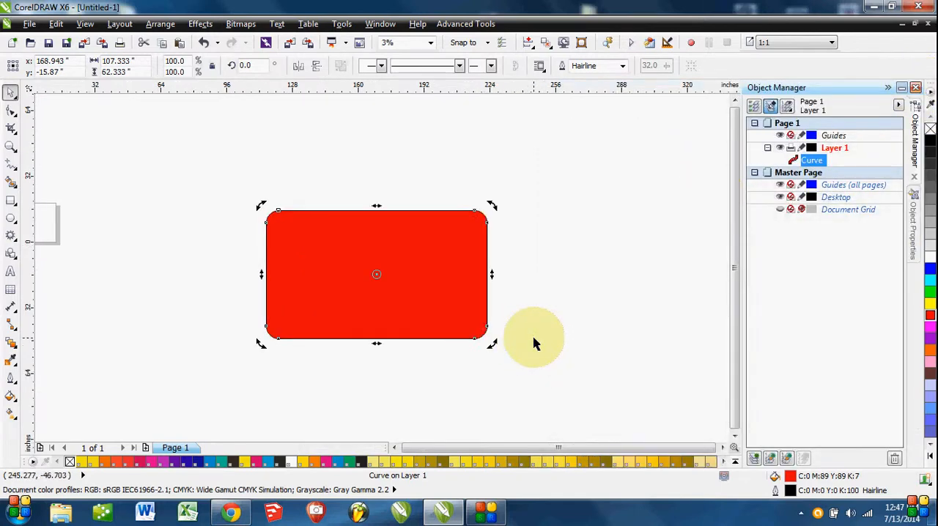